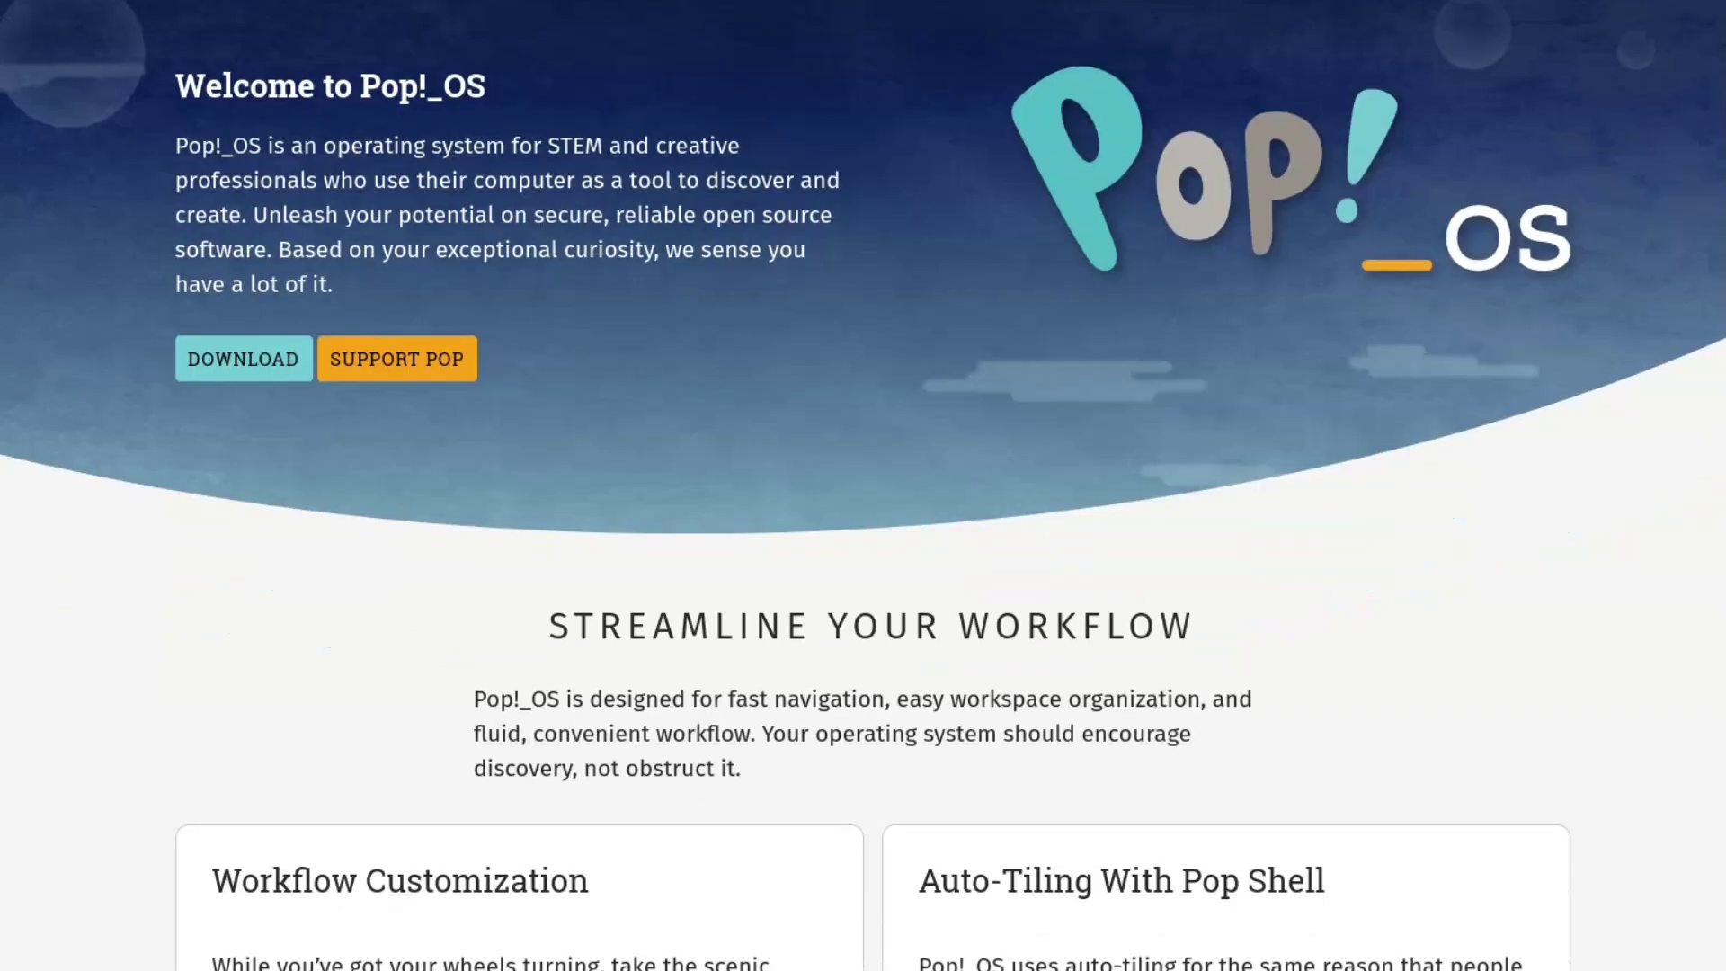
# Scroll the Pop!_OS homepage past the Workspaces, Keyboard Navigation and Stacking feature cards.
pyautogui.scroll(-2, 863, 486)
pyautogui.scroll(-4, 863, 485)
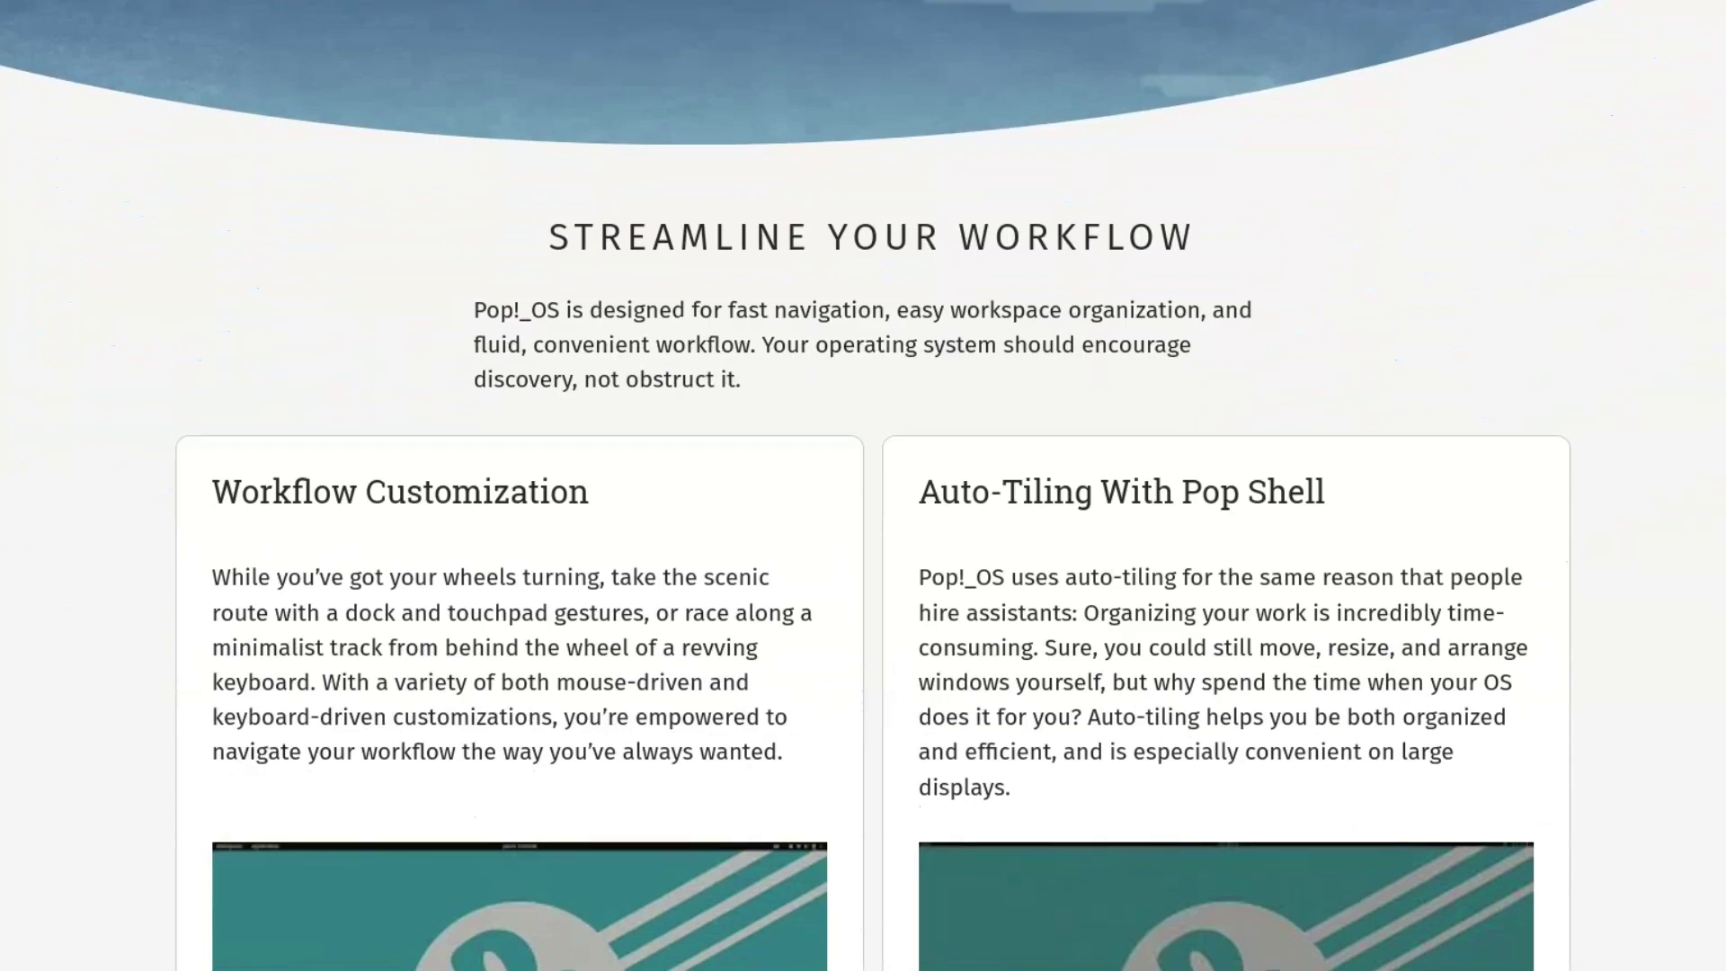
pyautogui.scroll(-12, 863, 485)
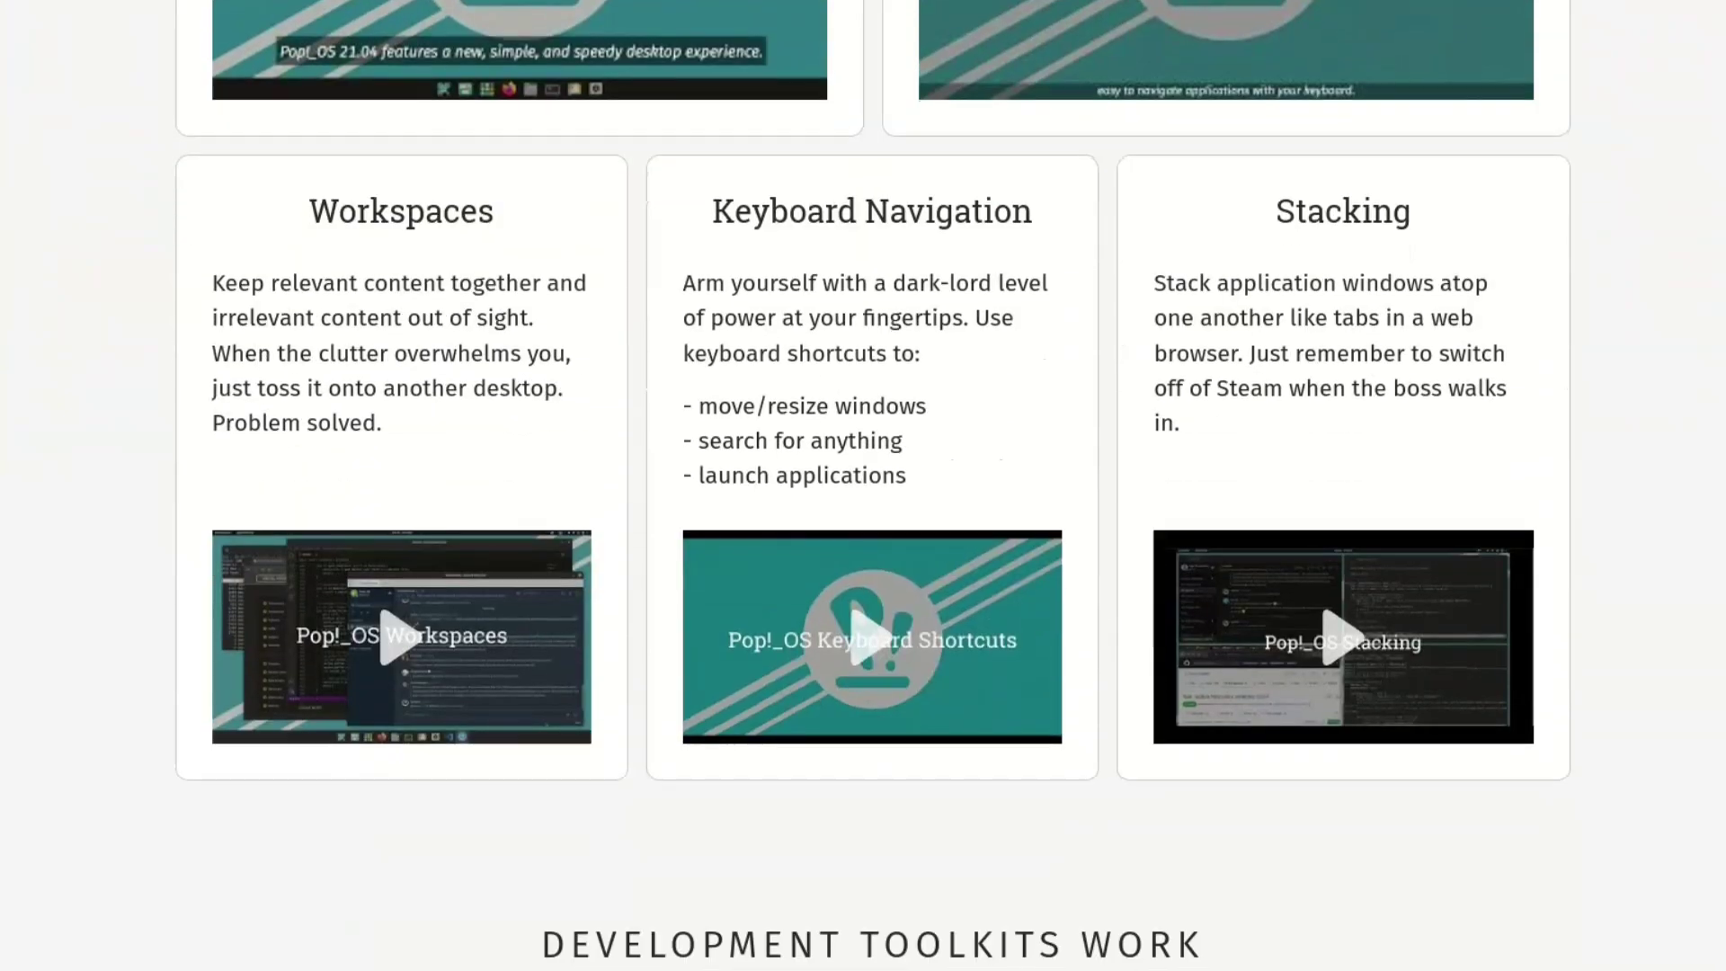
pyautogui.scroll(-14, 863, 486)
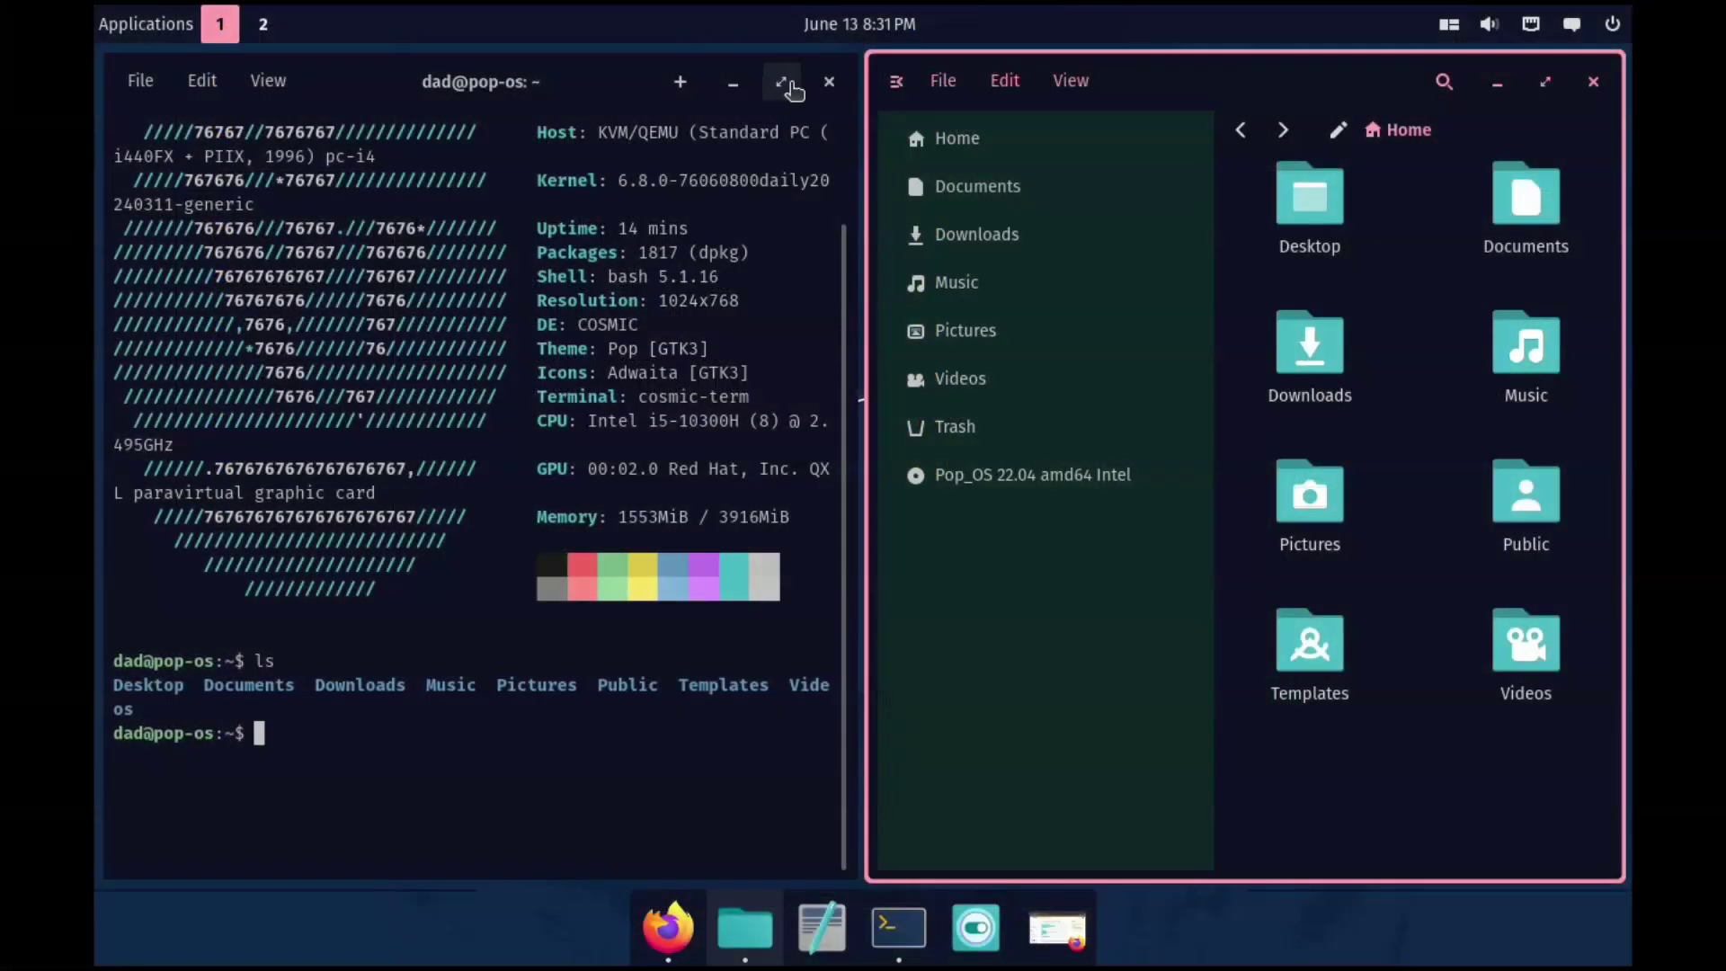
# Maximize the terminal, confirm English as the installer language, and test-type in the layout field.
pyautogui.doubleClick(791, 87)
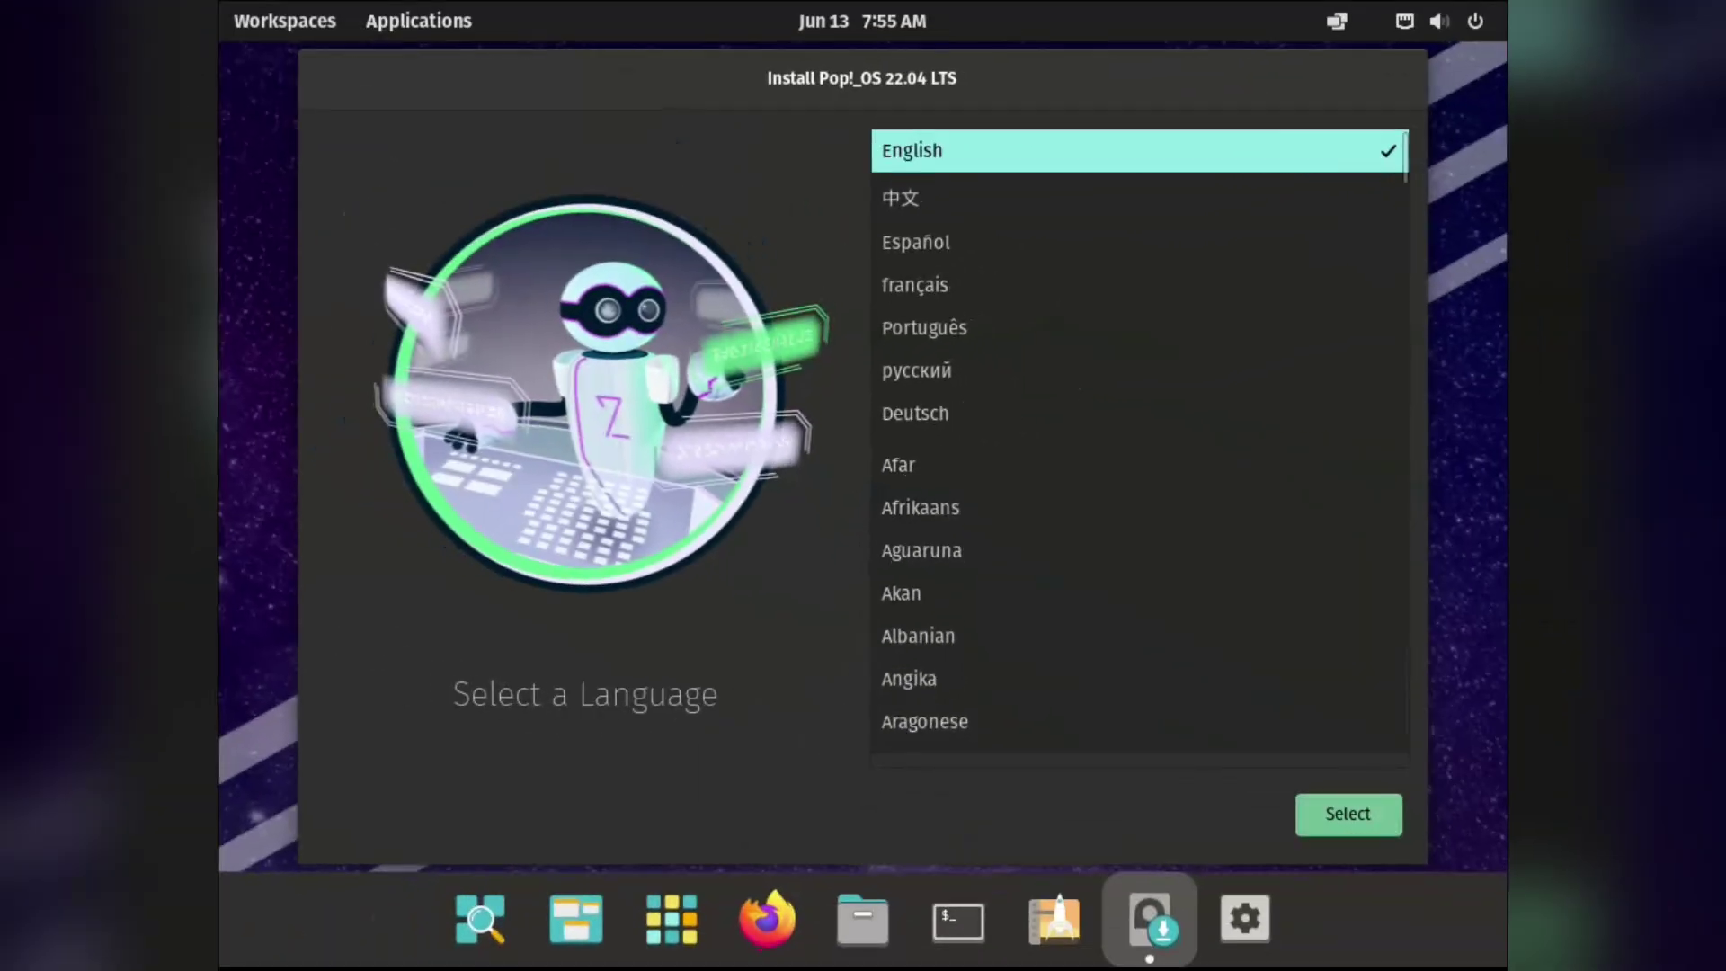
pyautogui.press('Return')
pyautogui.press('Tab')
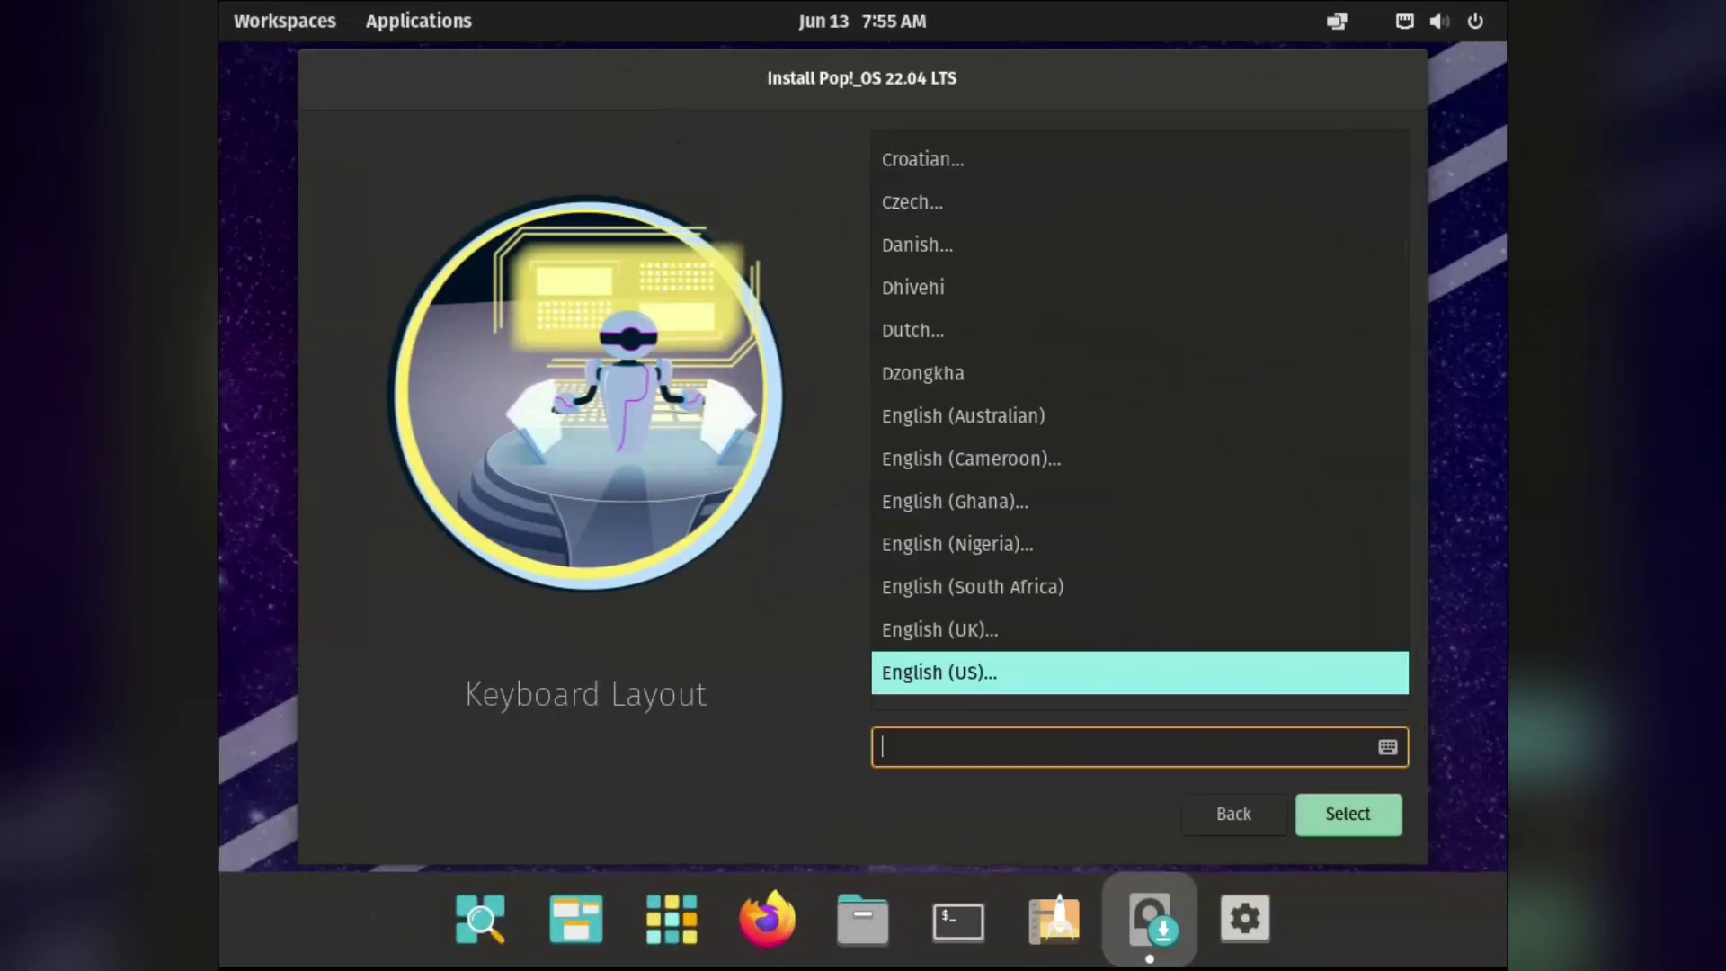
pyautogui.write('gf')
# Pick the default English (US) keyboard layout and start a Clean Install.
pyautogui.press('Return')
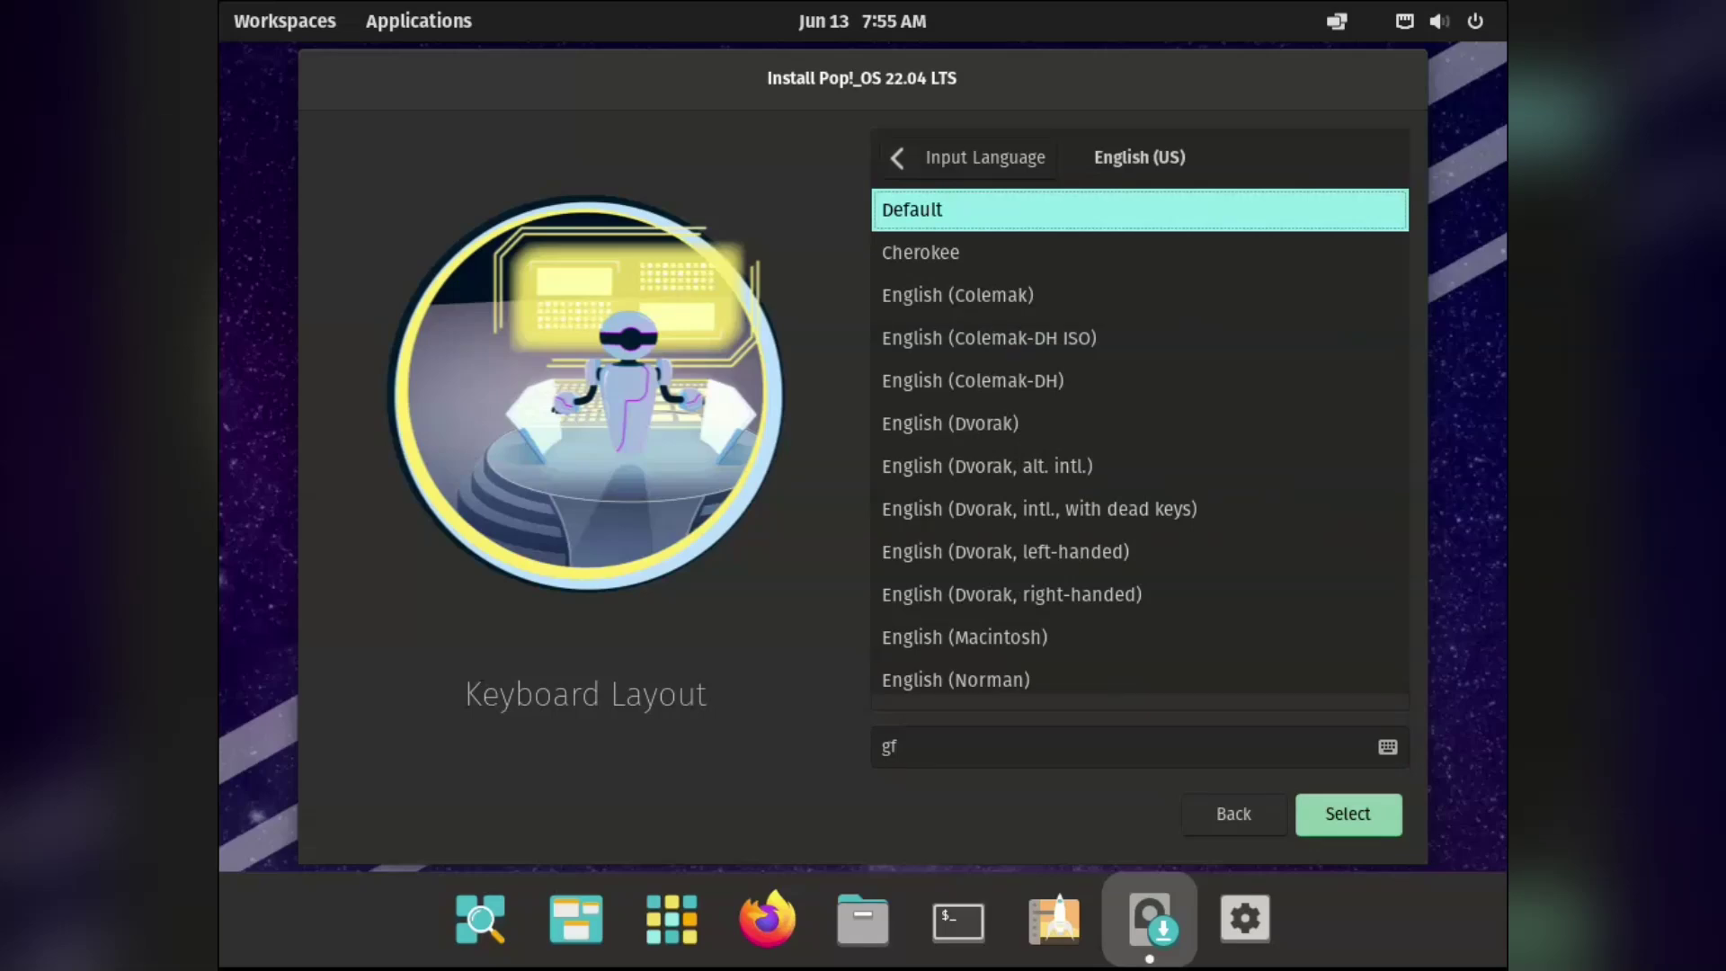
pyautogui.press('Return')
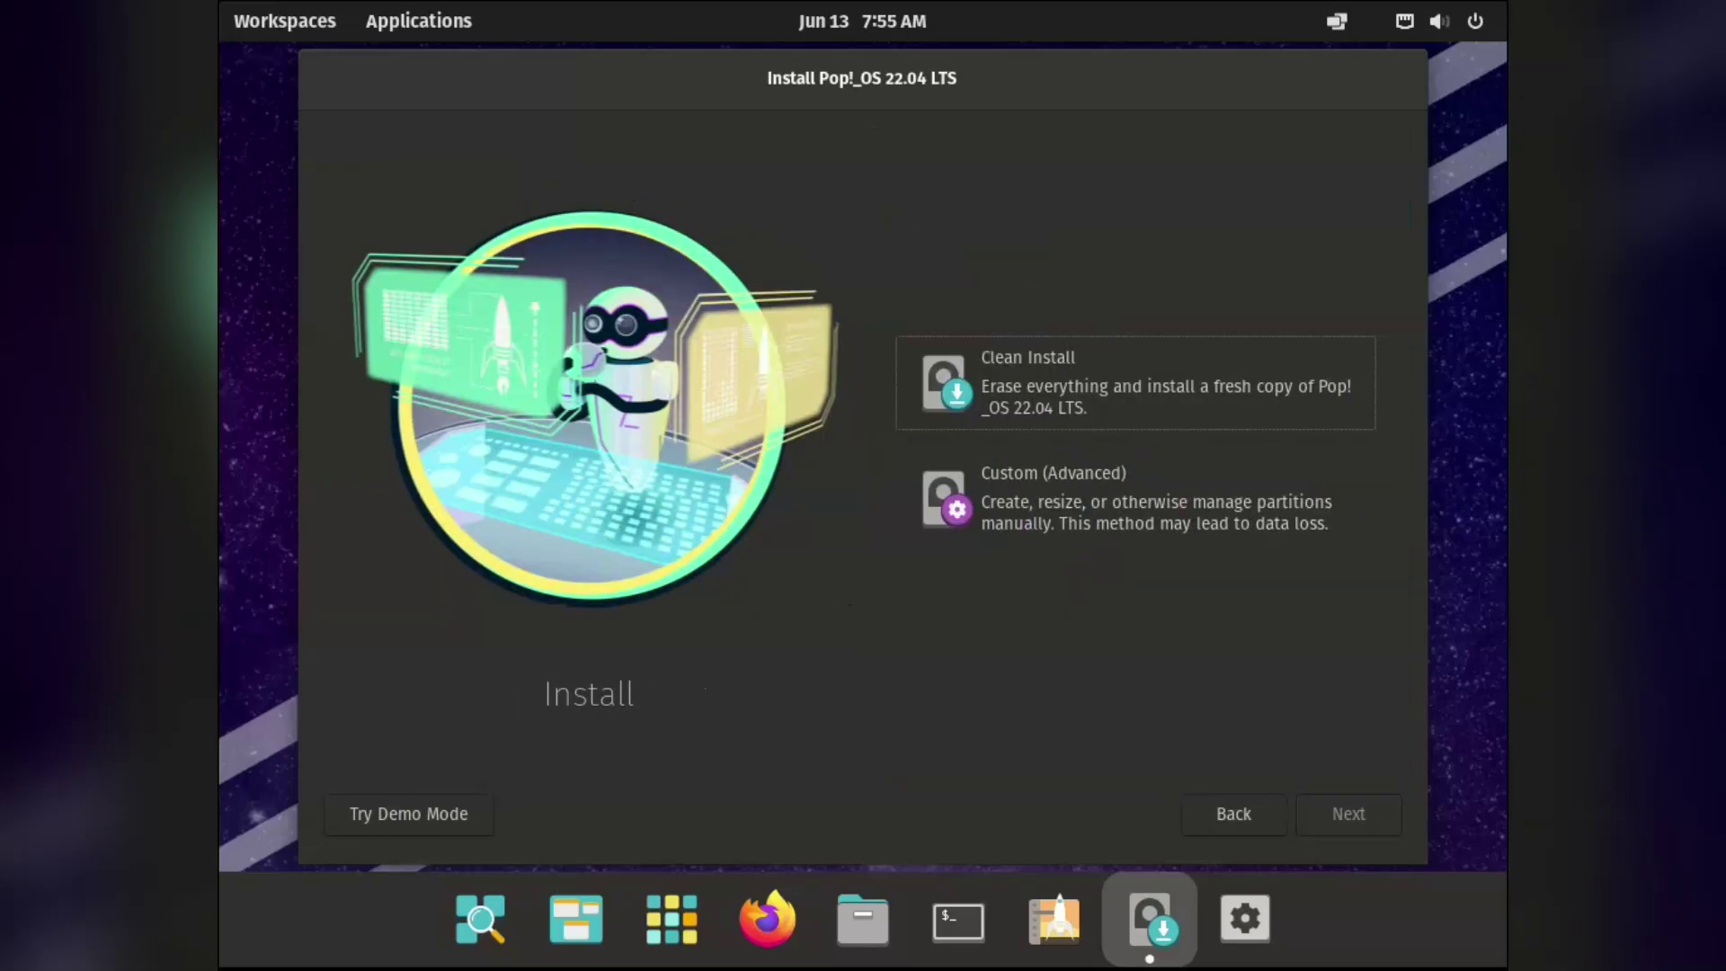
pyautogui.press('Tab')
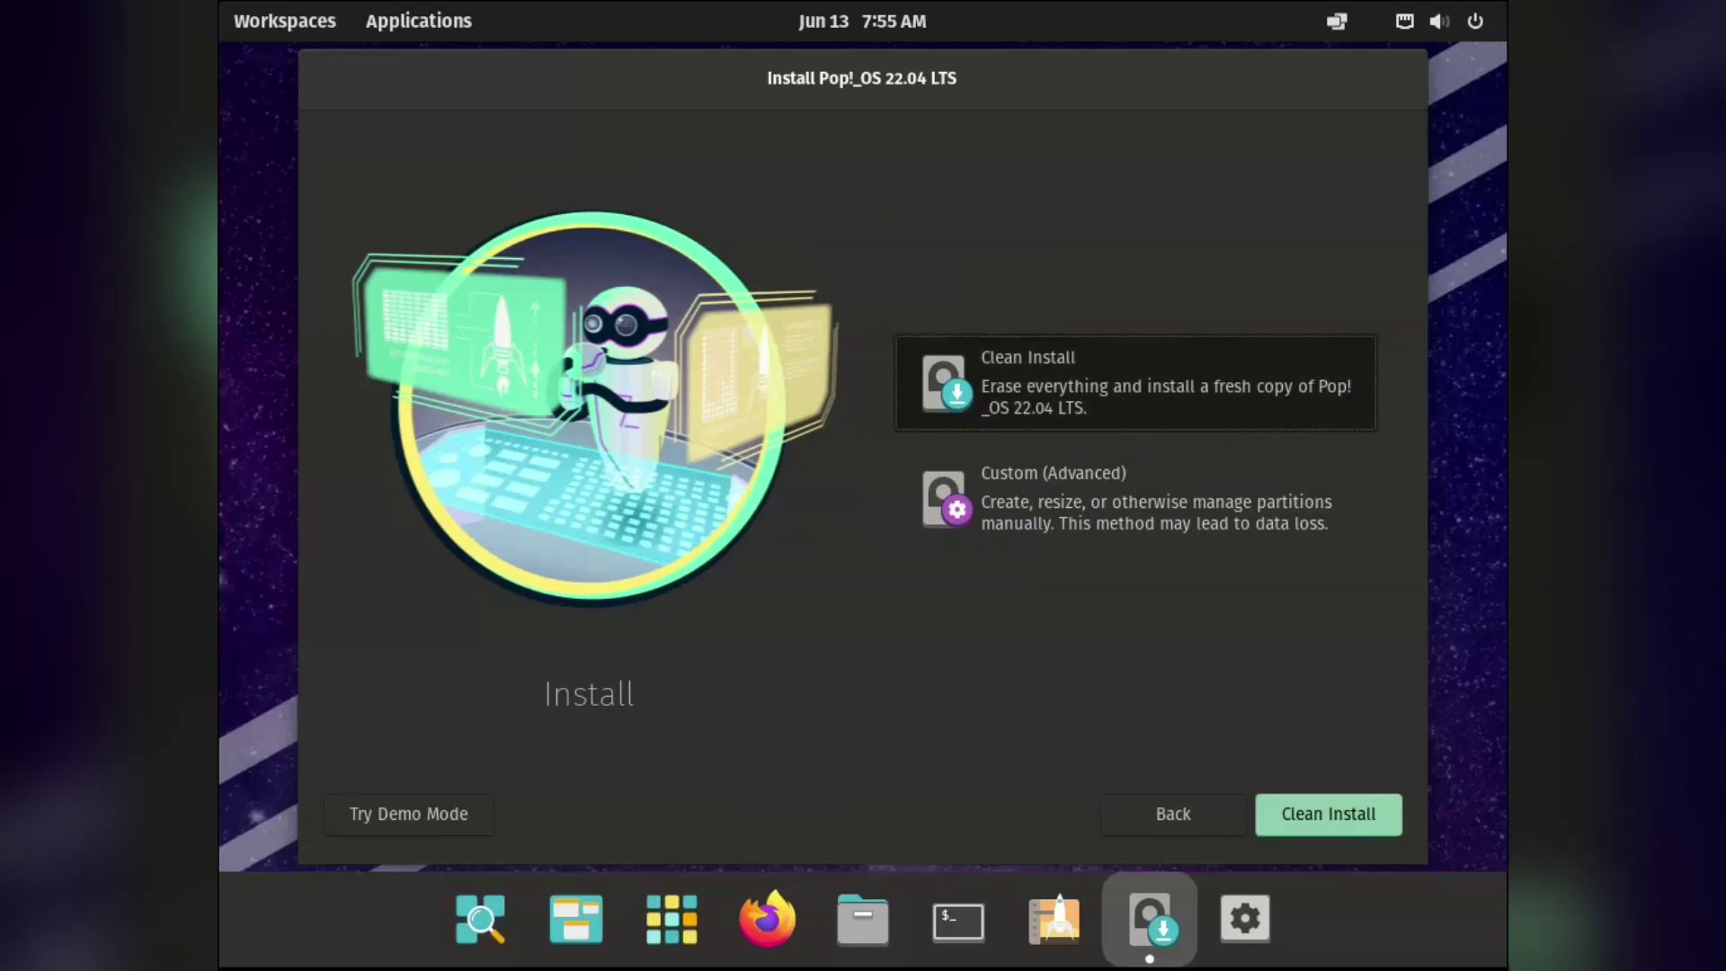
pyautogui.press('Return')
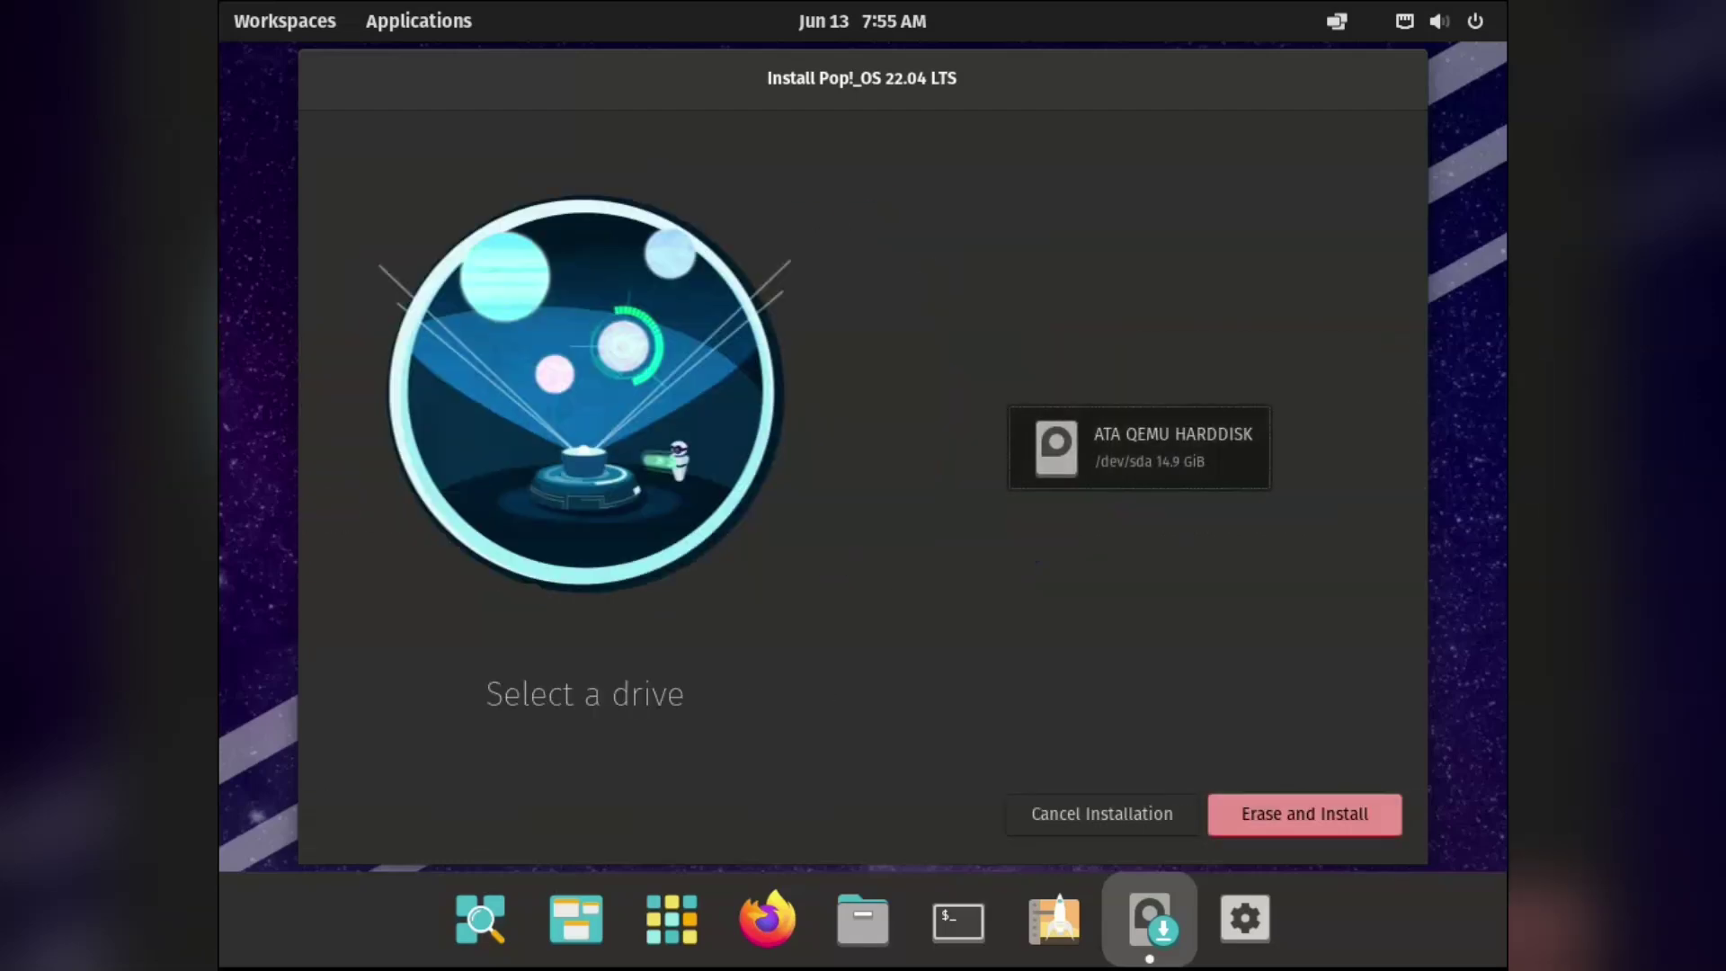
# Erase the QEMU disk and enter the account's full name, keeping the auto-filled user name.
pyautogui.press('Return')
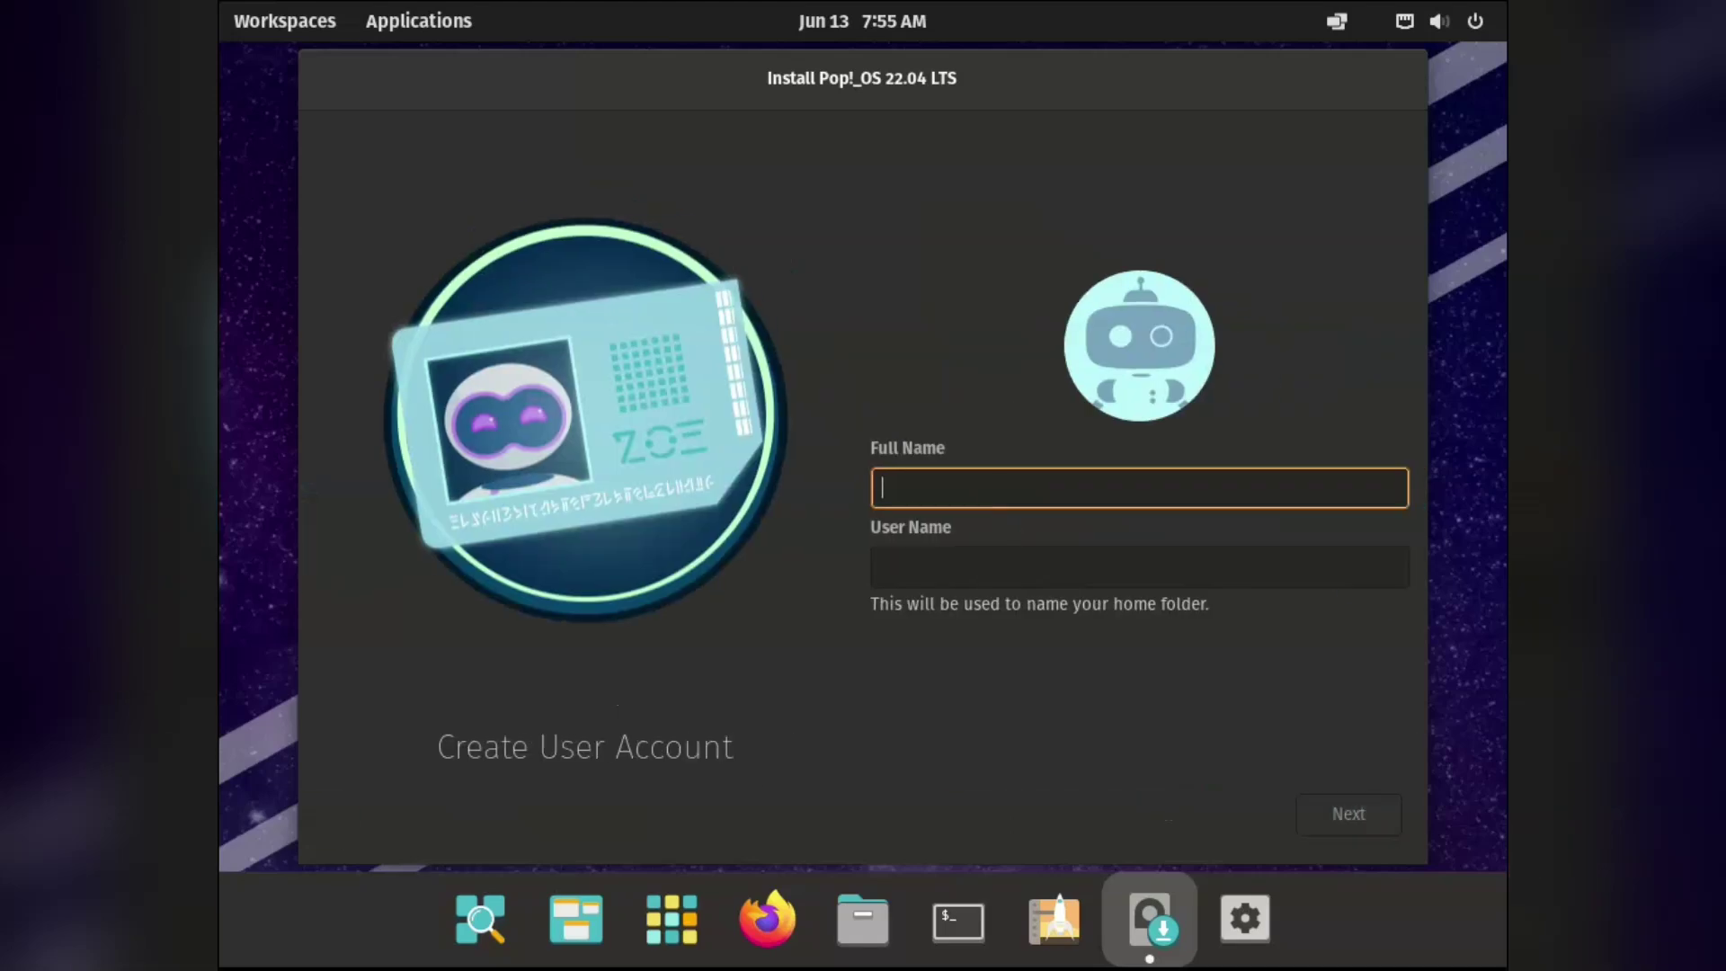
pyautogui.write('Dad')
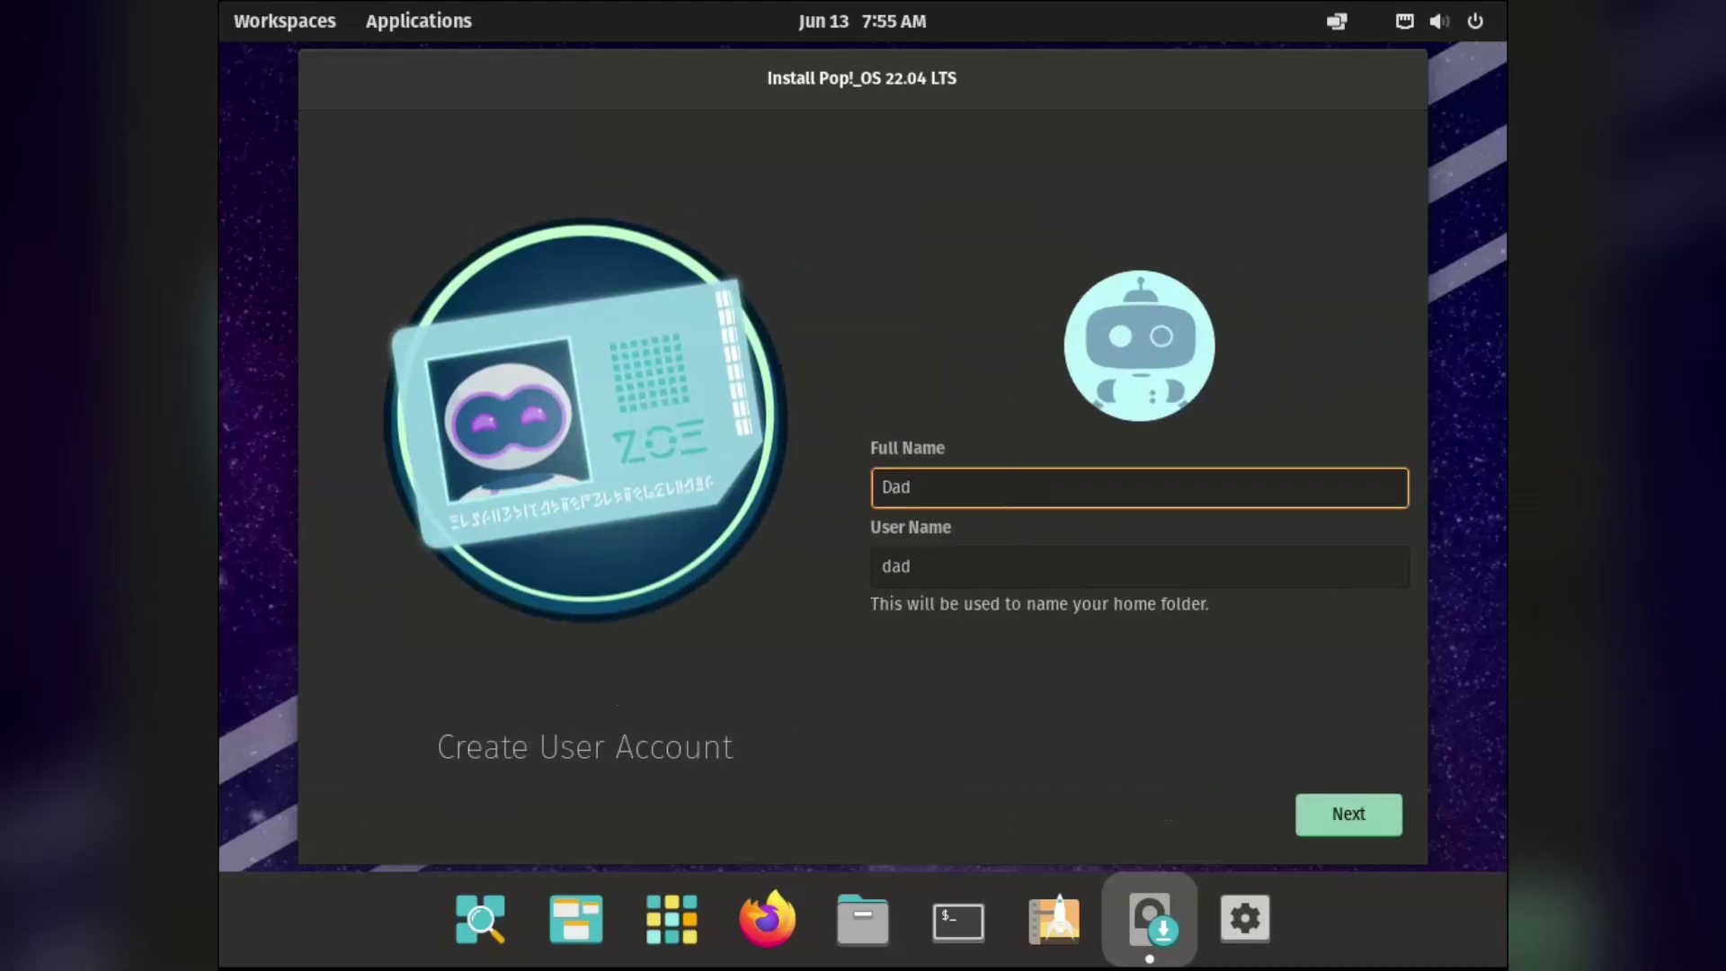
pyautogui.press('Tab')
pyautogui.press('End')
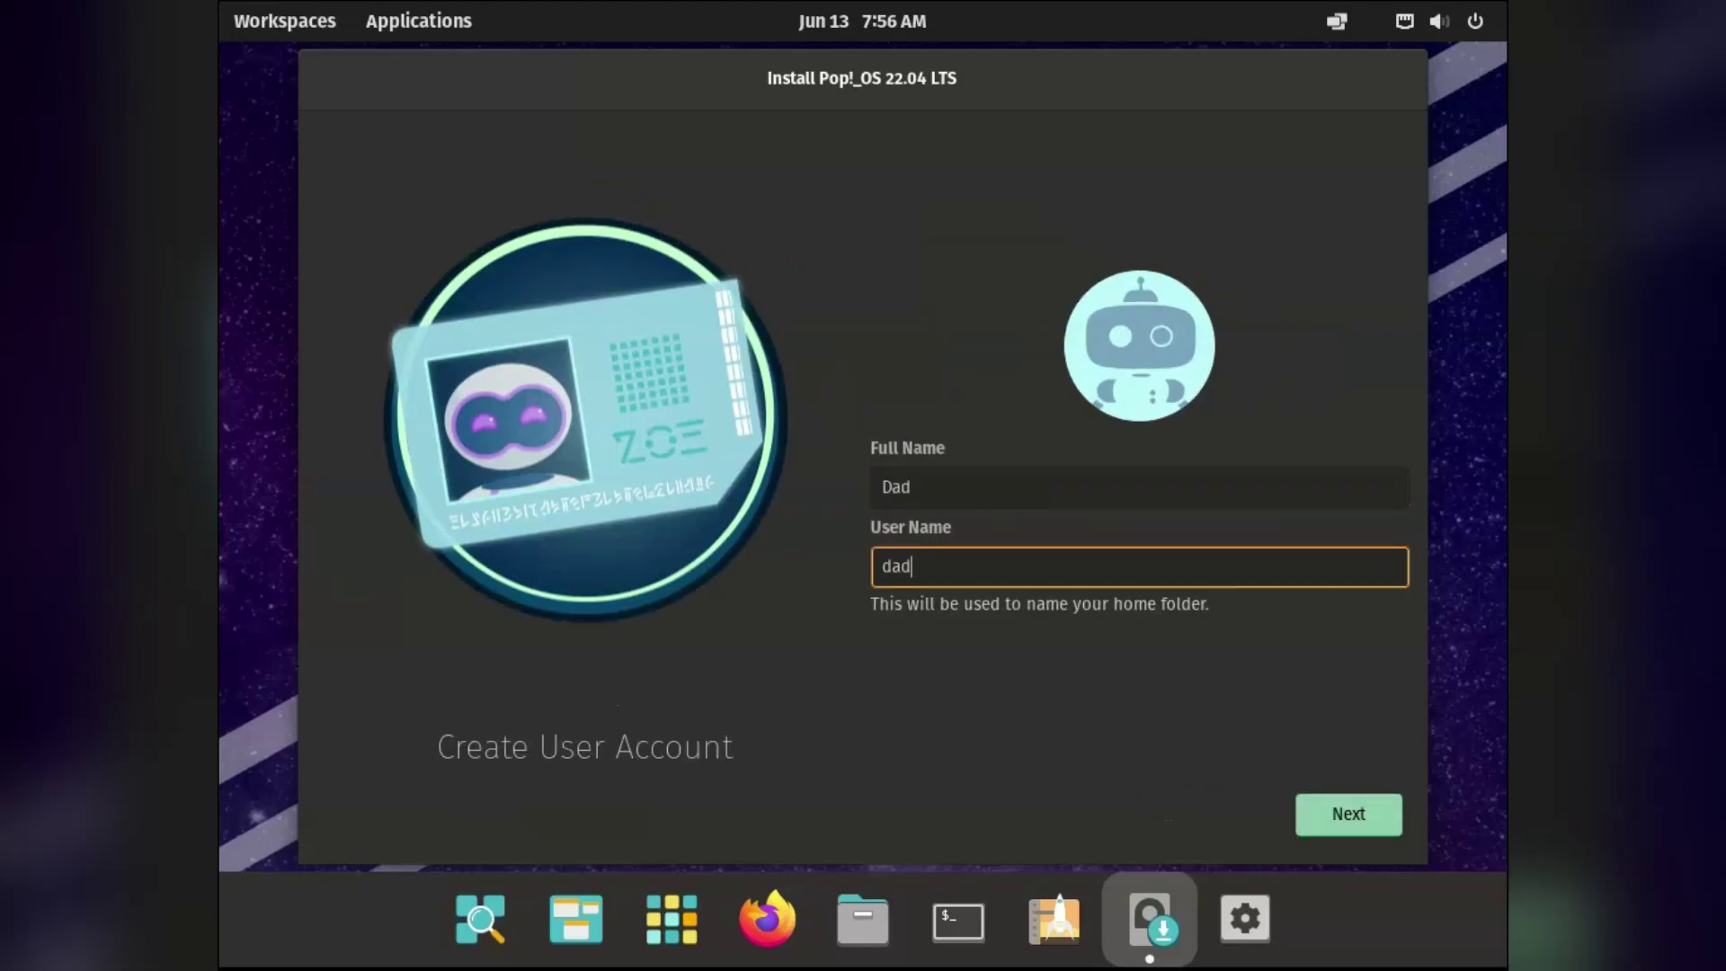
pyautogui.press('Return')
# Set and confirm the account password, then continue to drive encryption.
pyautogui.write('1')
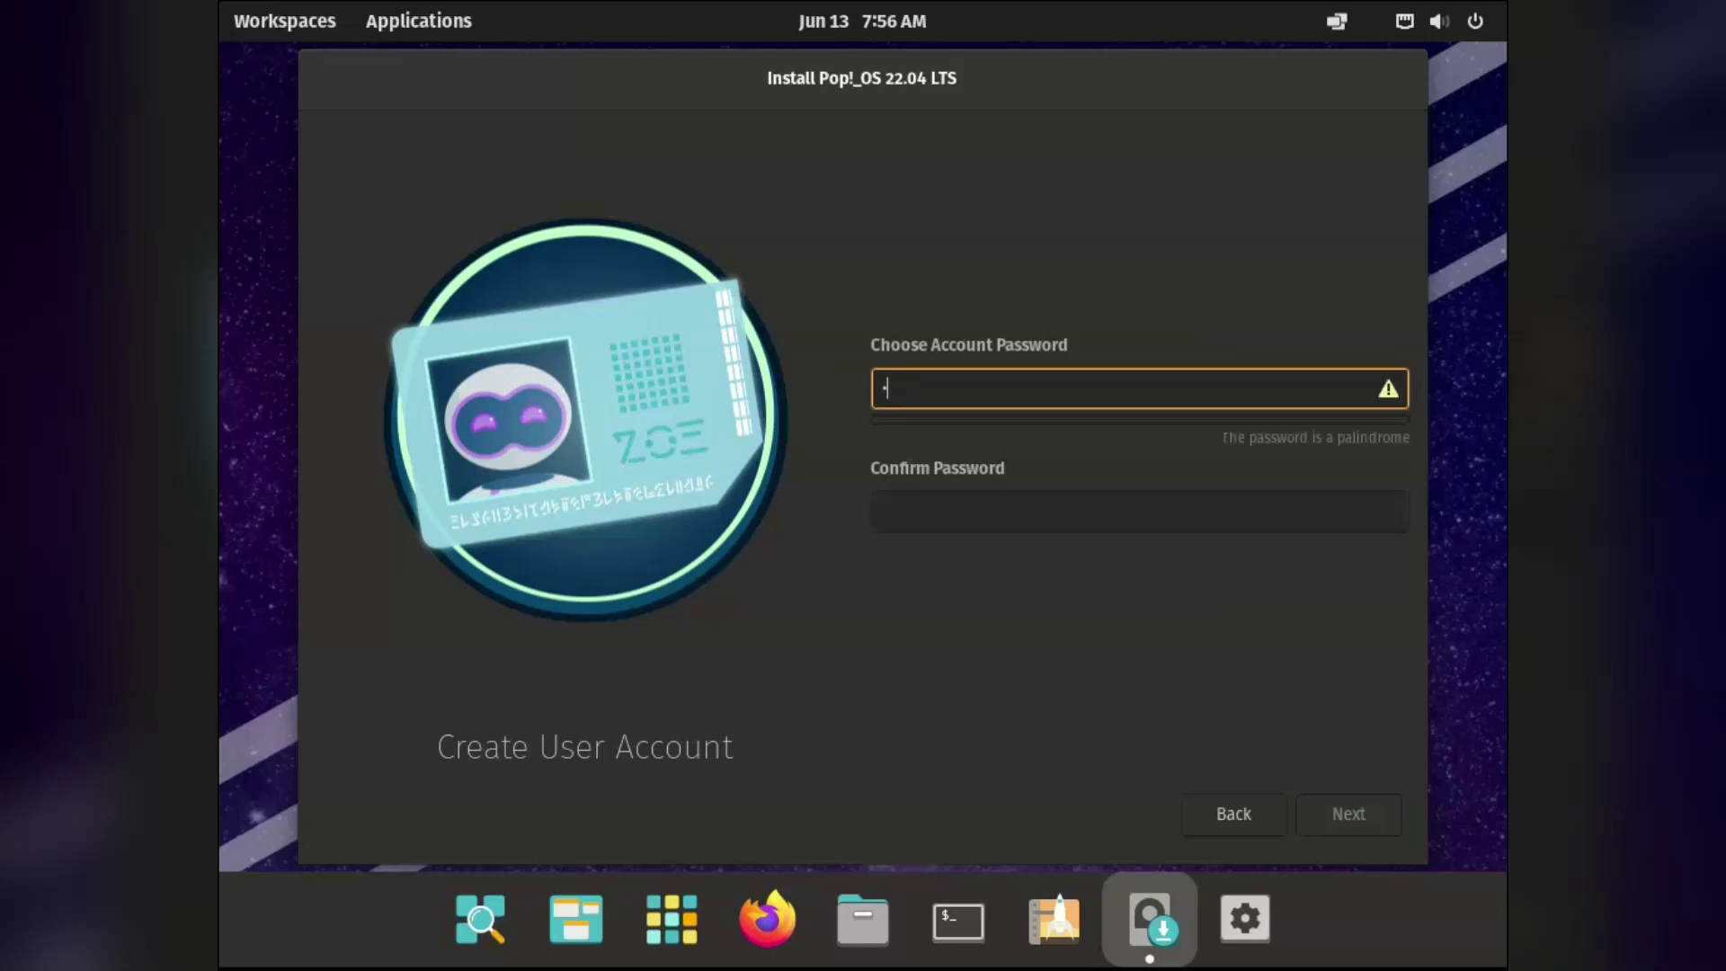
pyautogui.write('23456')
pyautogui.press('Tab')
pyautogui.write('123456')
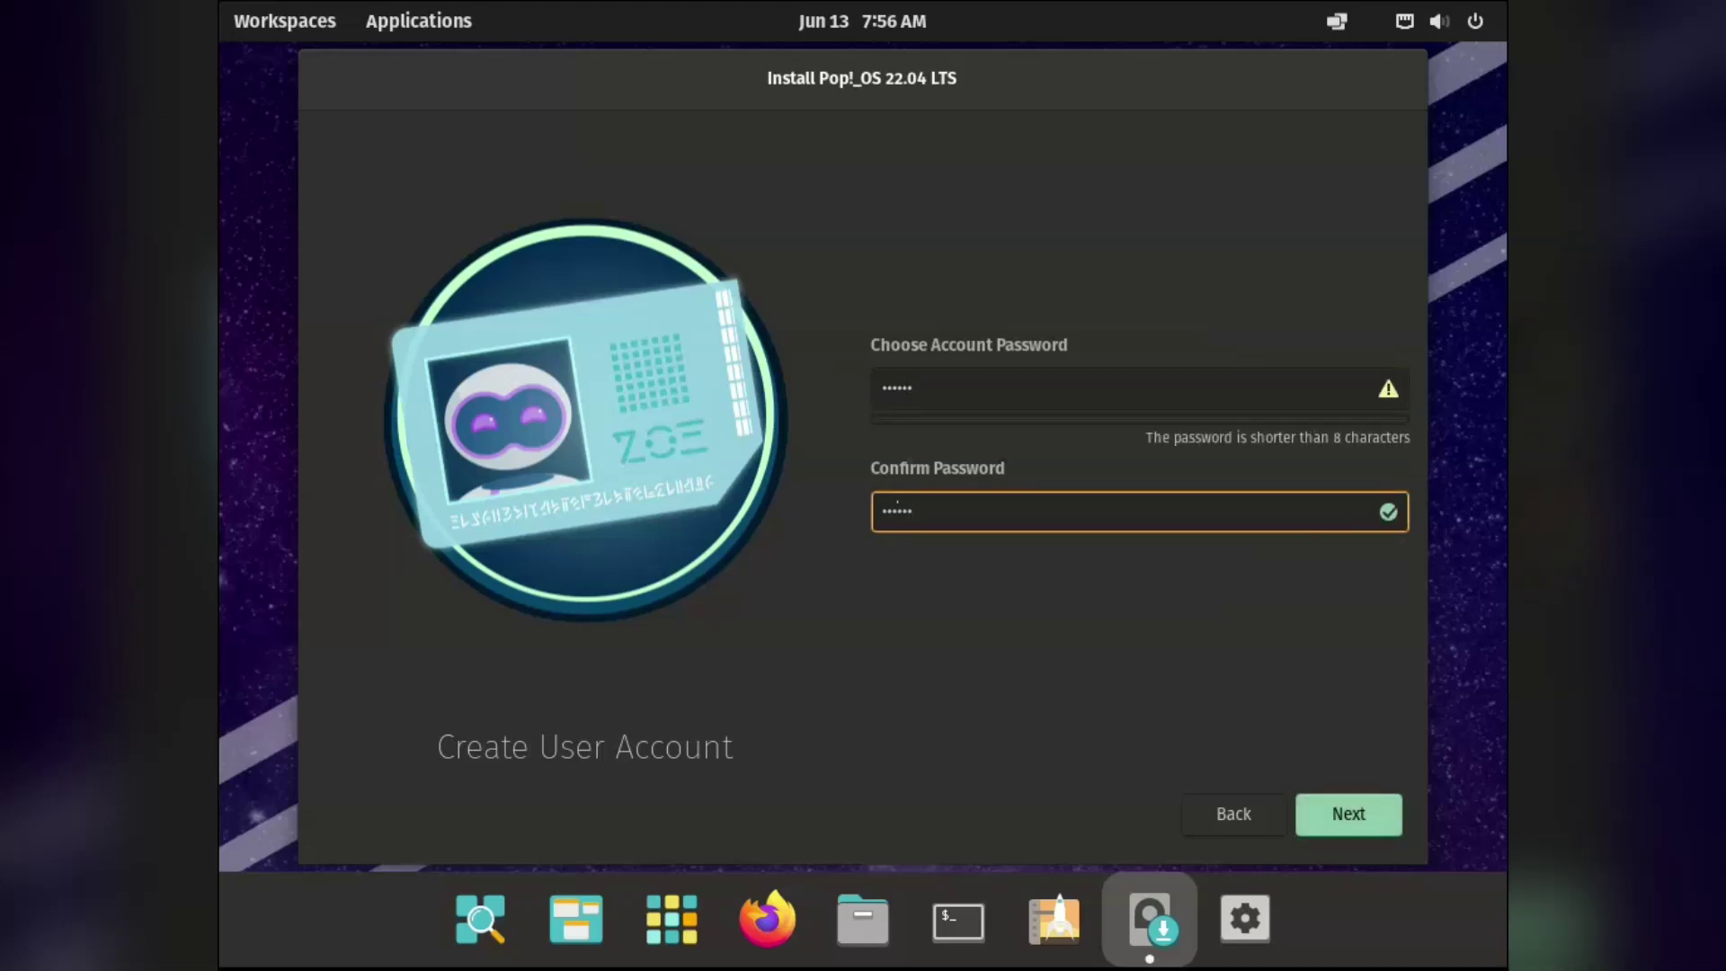
pyautogui.press('Return')
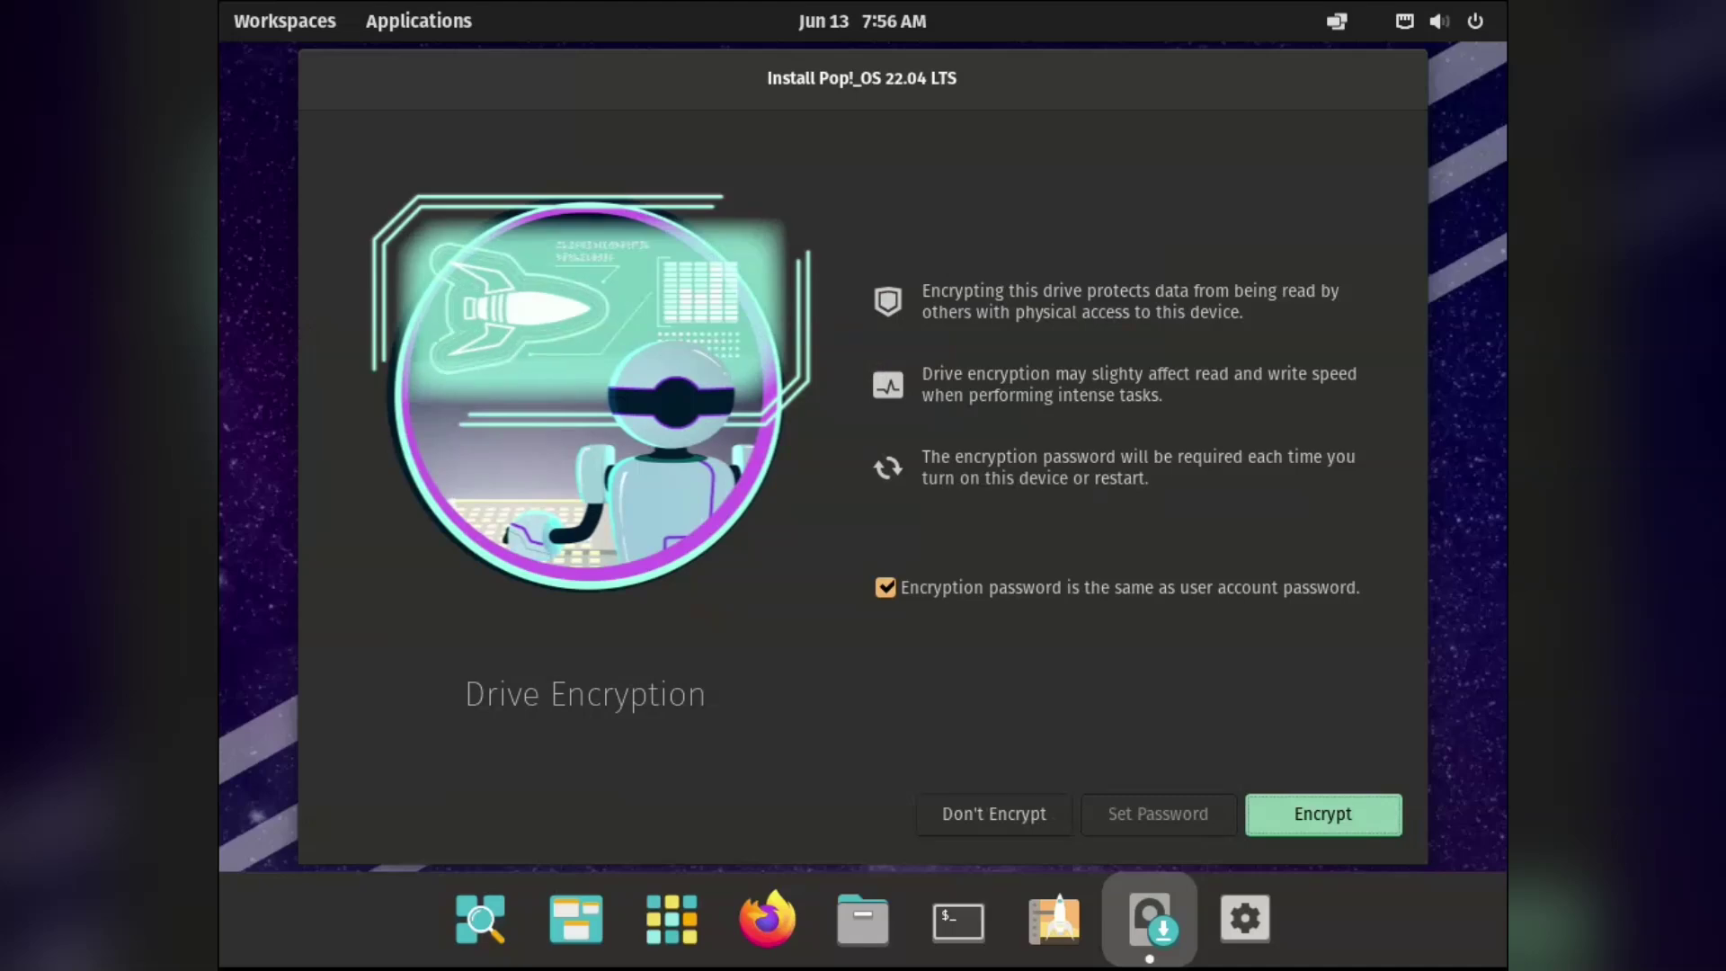
# Encrypt the drive, let the installation finish, and log in to the new account after reboot.
pyautogui.press('Return')
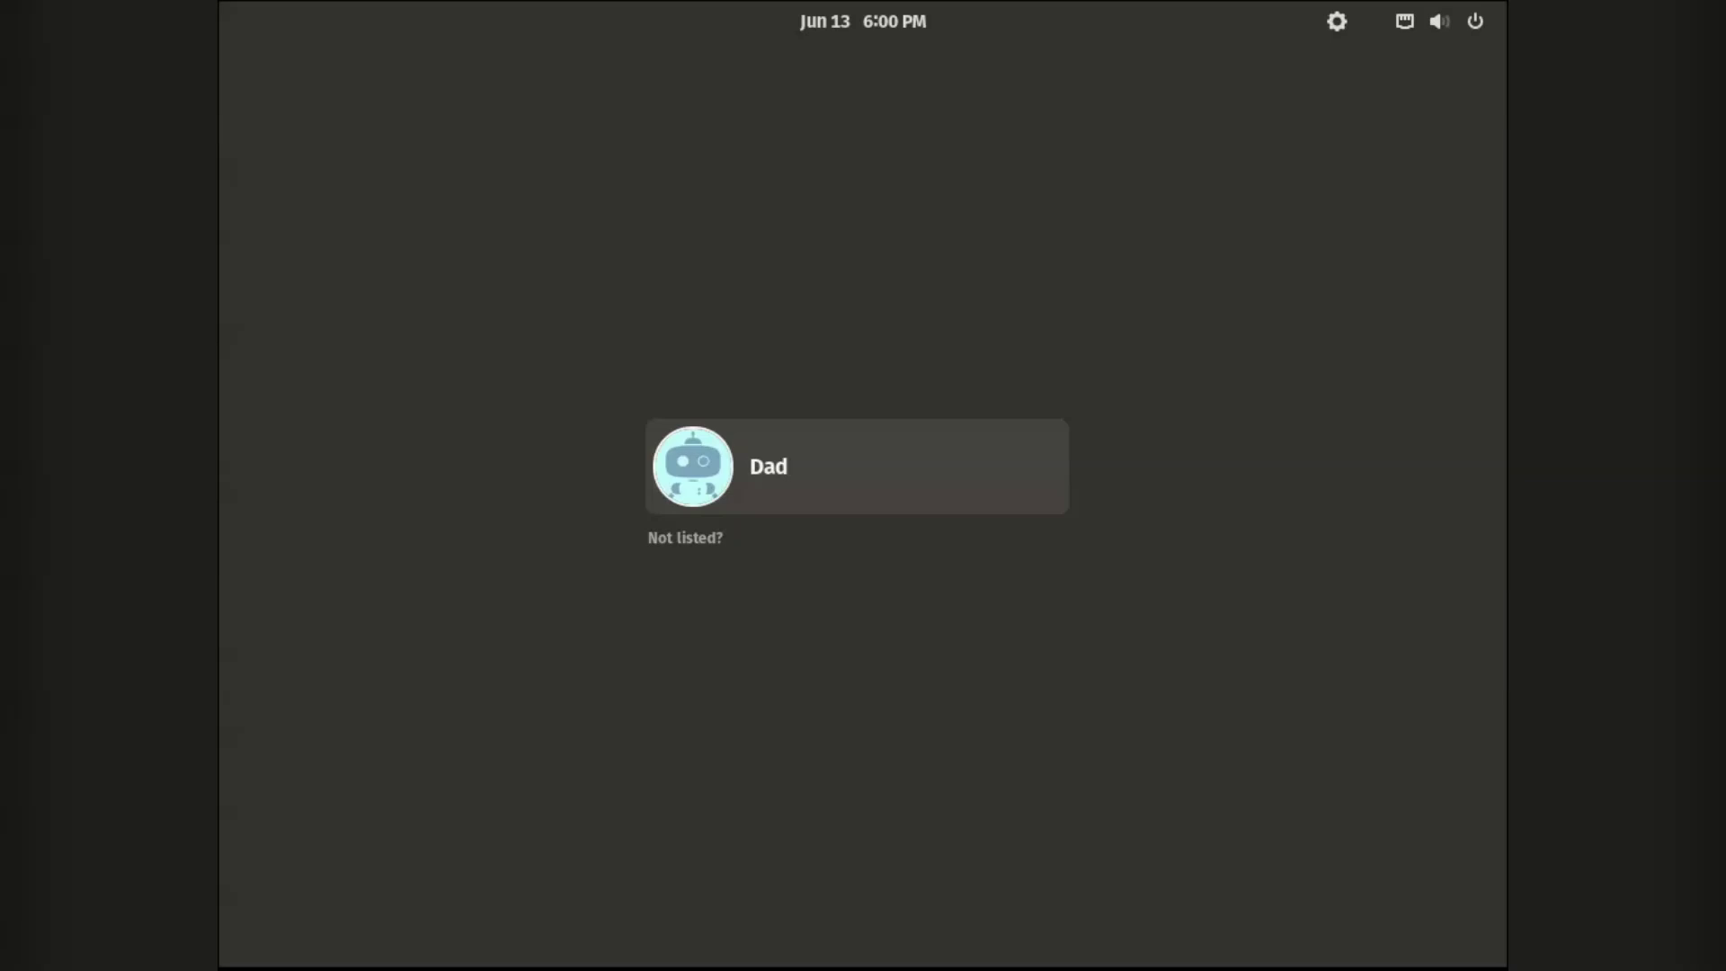
pyautogui.press('Return')
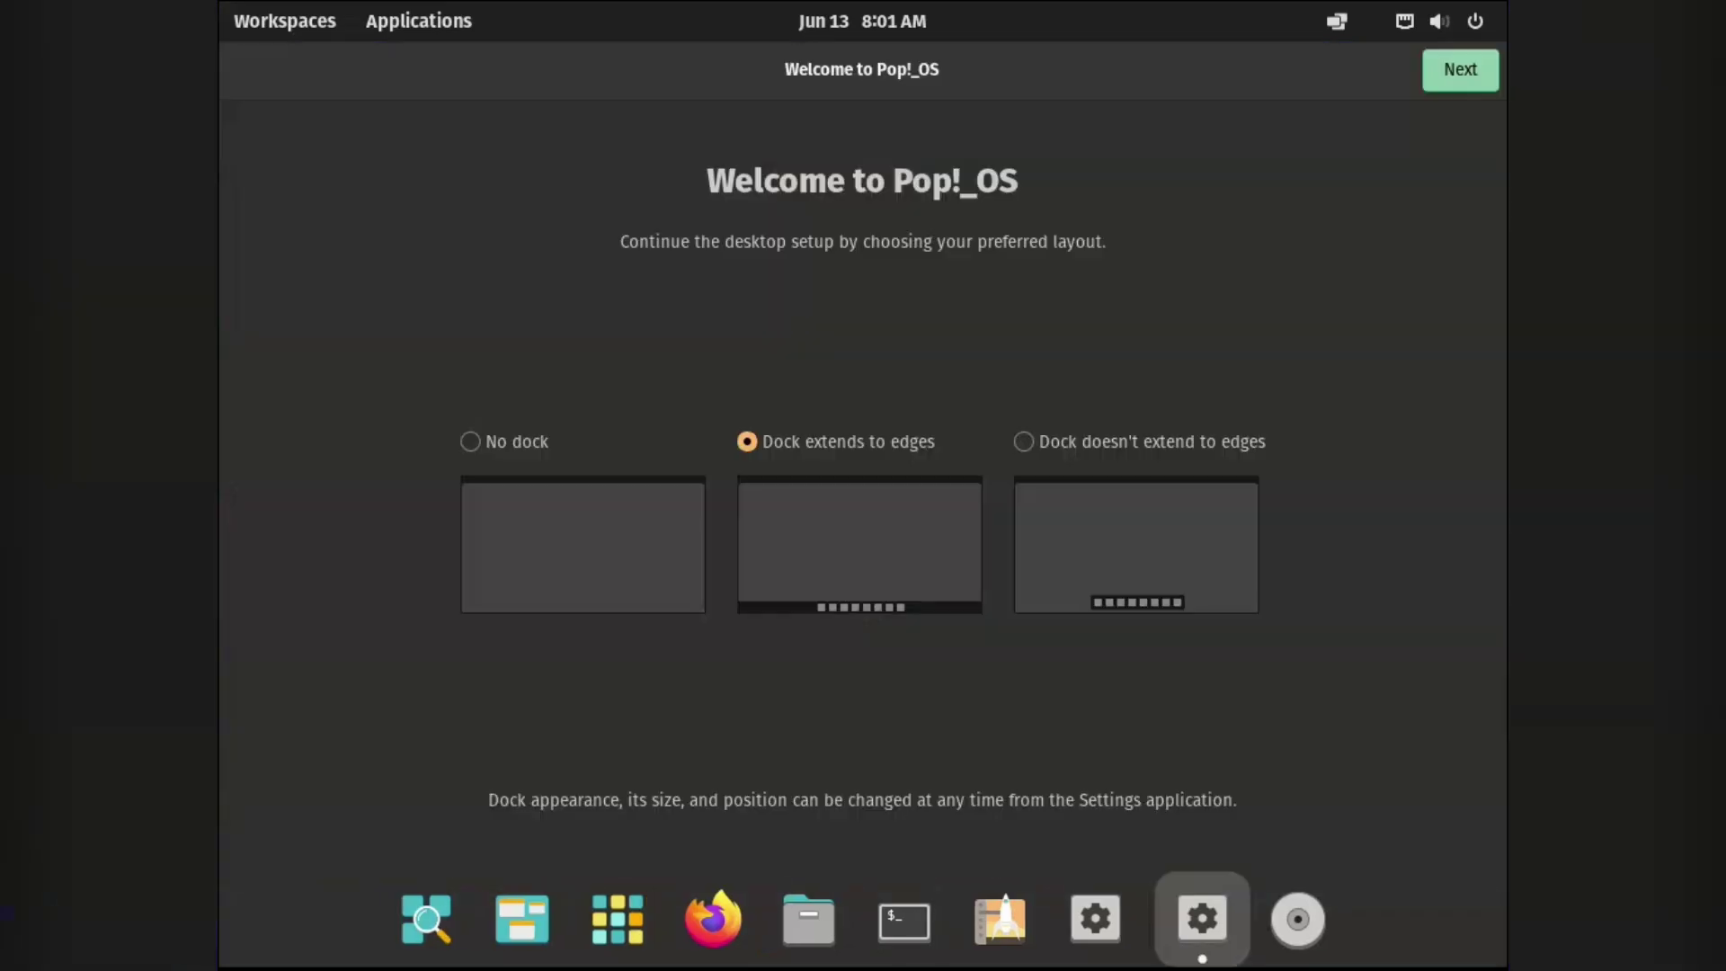
# Compare dock layouts and settle on the floating dock that doesn't extend to the edges.
pyautogui.click(470, 441)
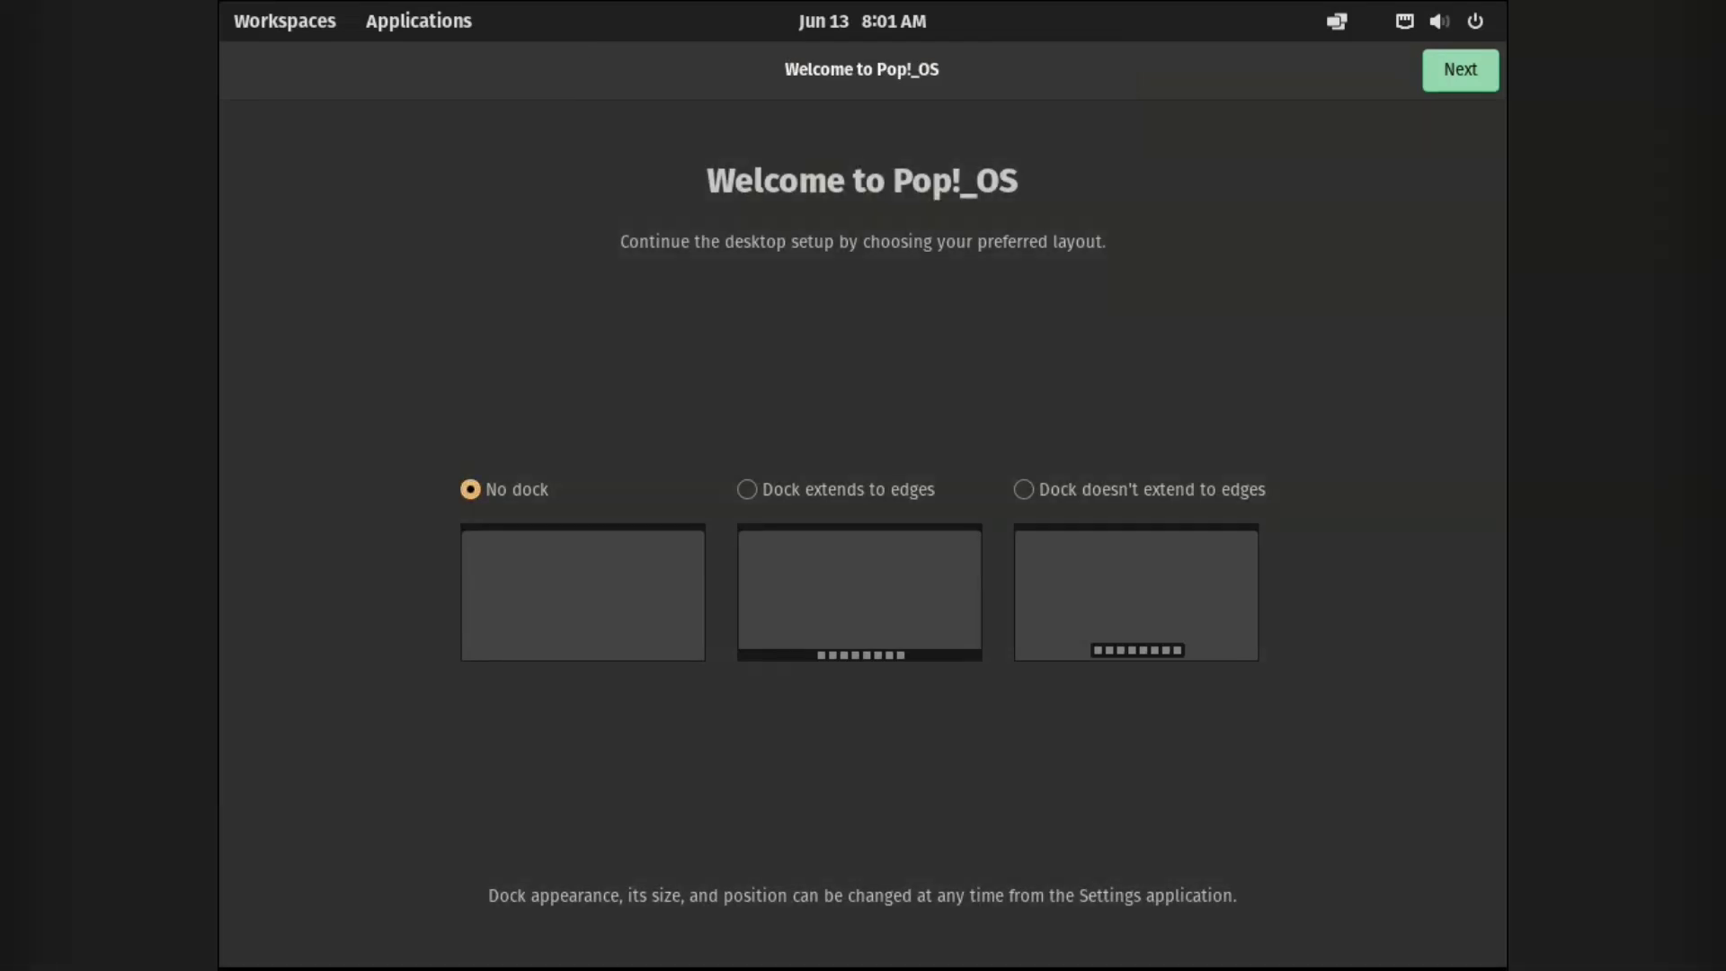
pyautogui.click(747, 489)
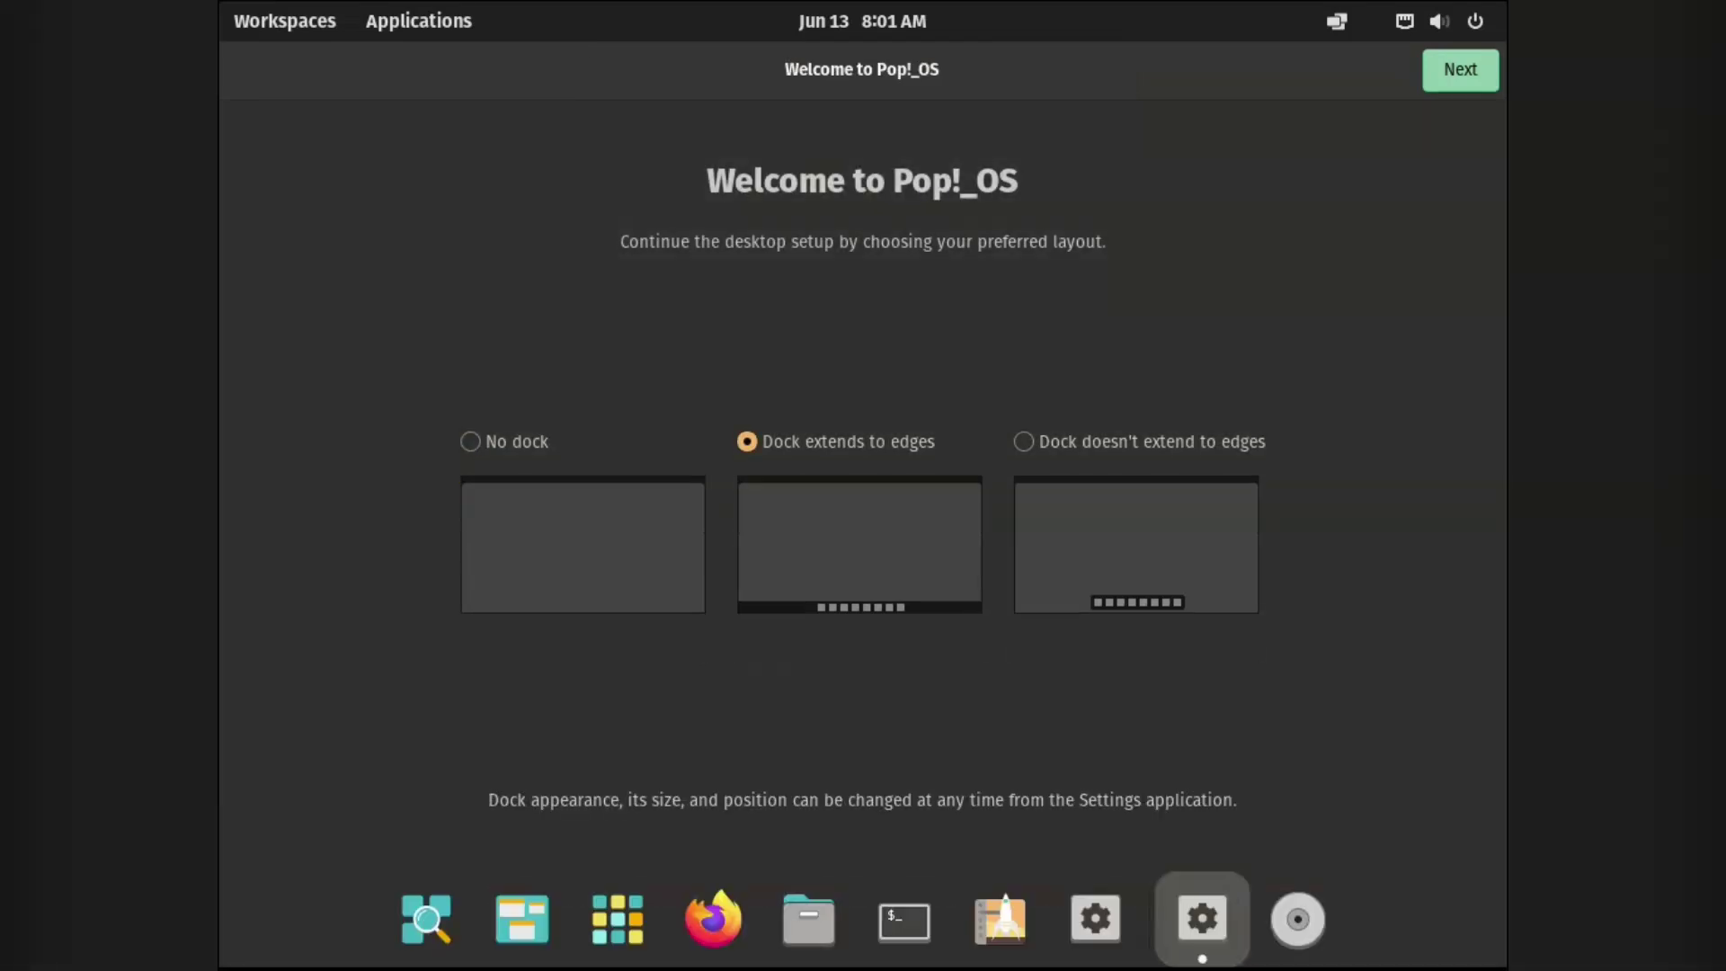
pyautogui.click(1024, 441)
pyautogui.click(747, 445)
pyautogui.click(1024, 442)
pyautogui.press('Return')
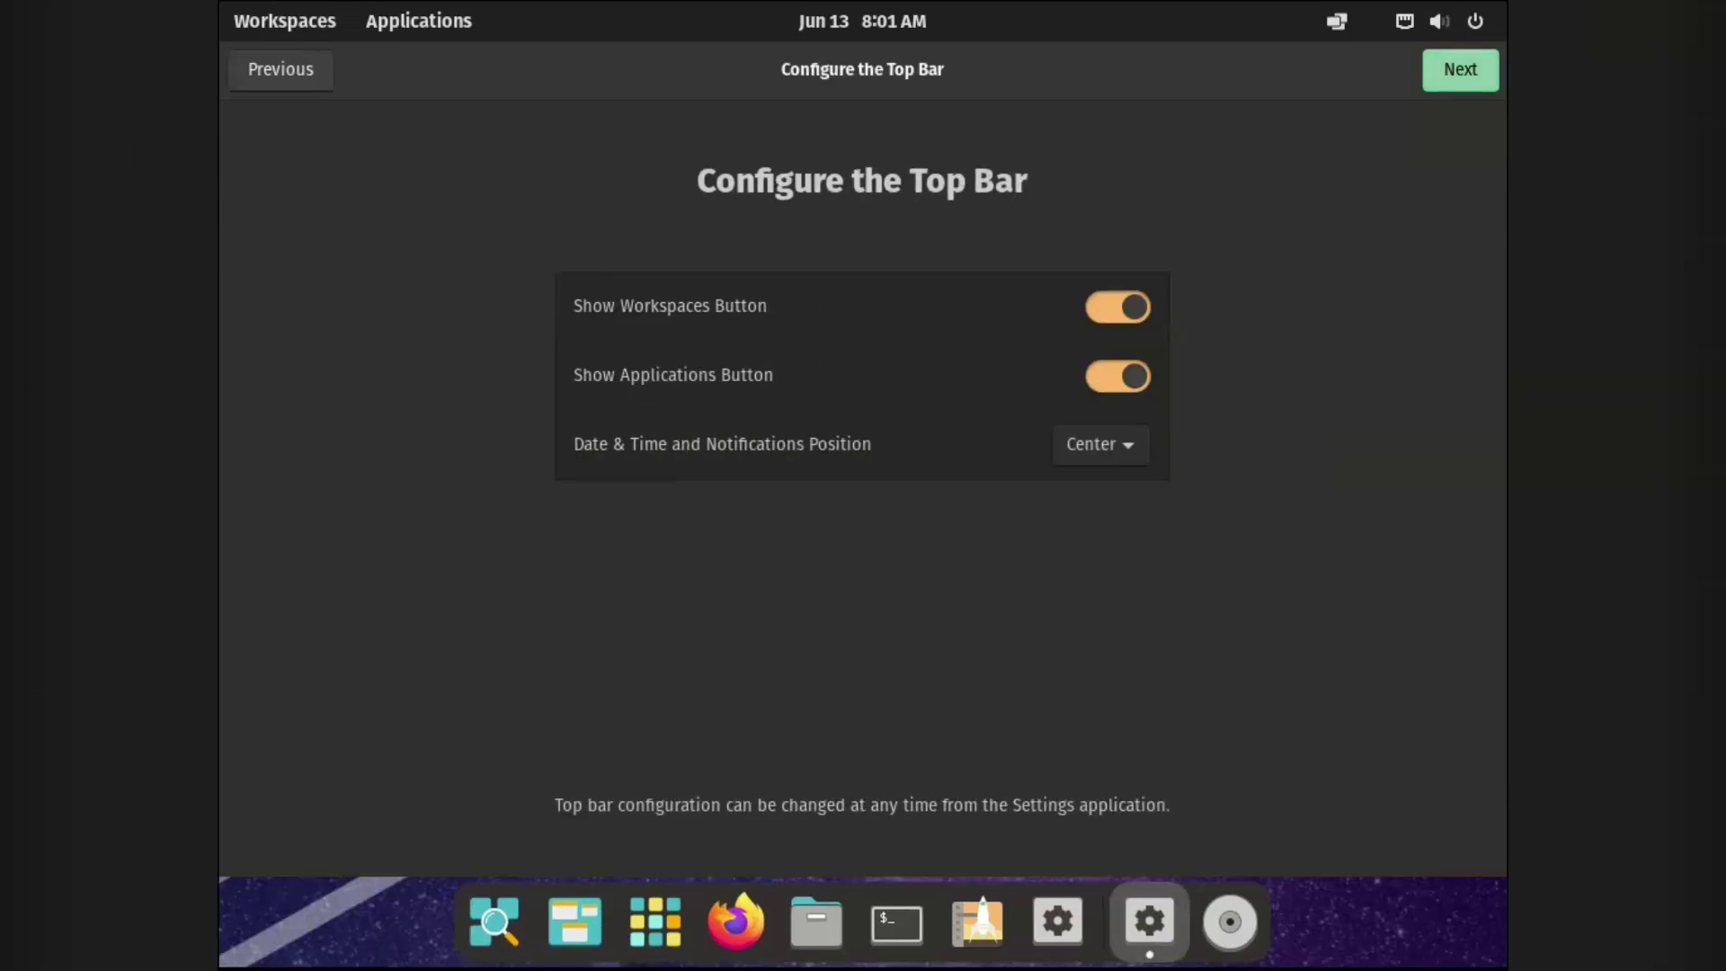
# Keep the Workspaces button in the top bar and place the clock on the Right.
pyautogui.press('space')
pyautogui.press('super+a')
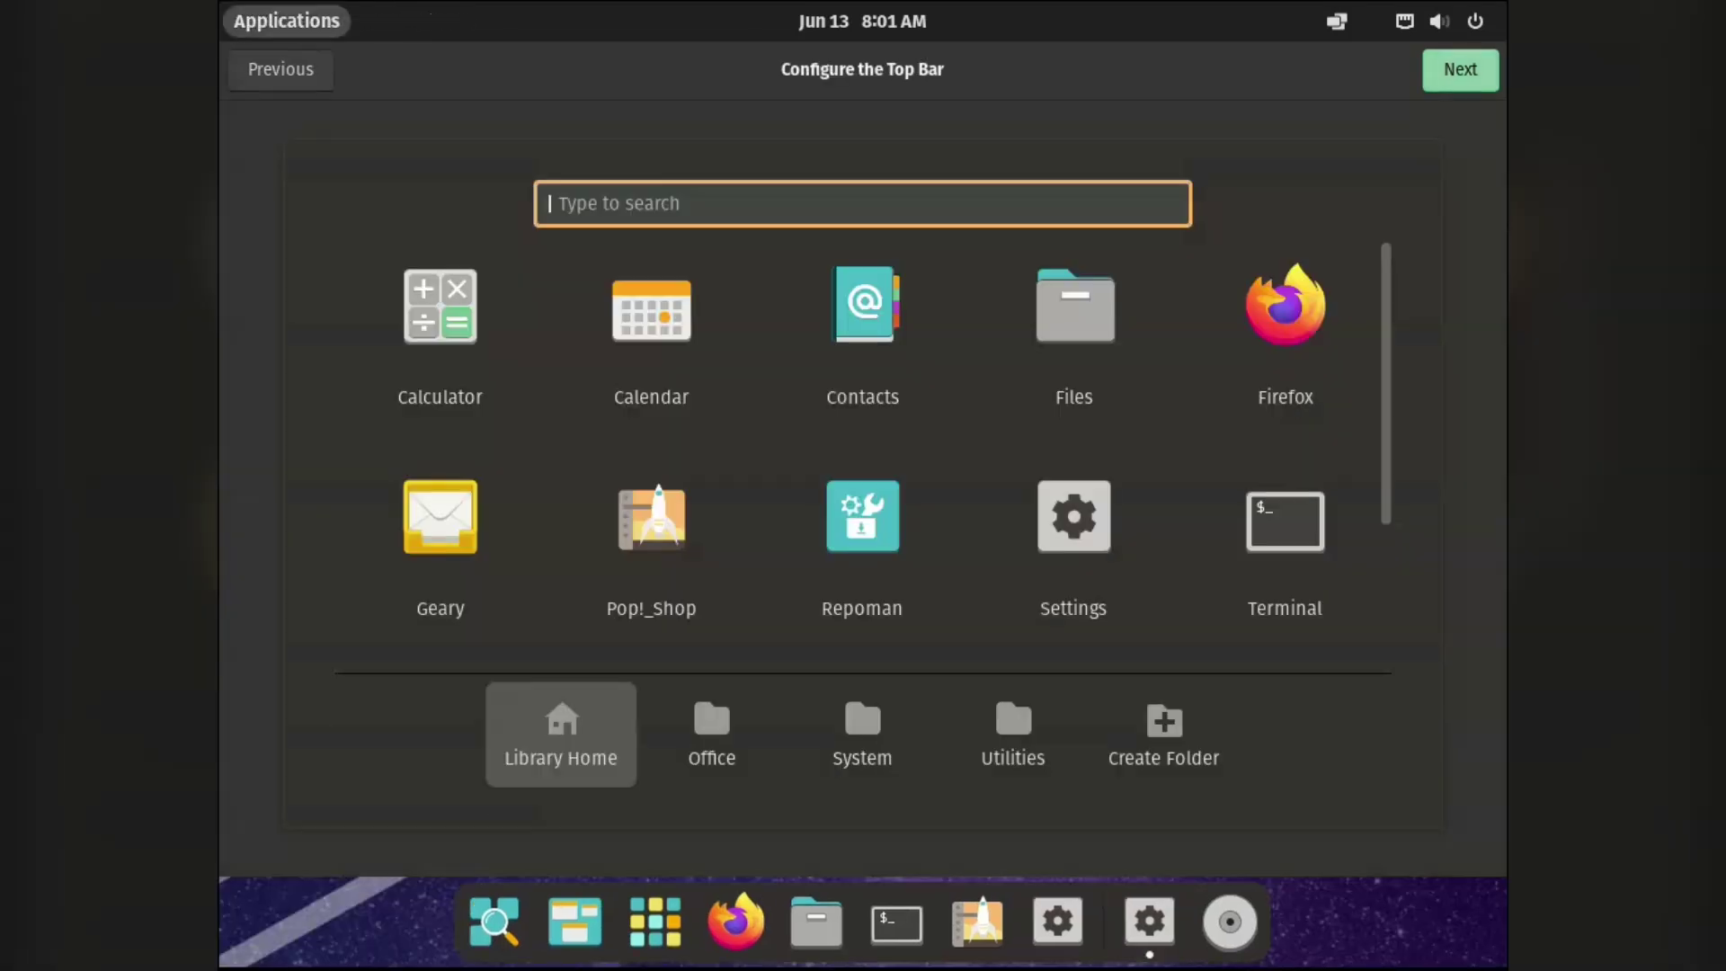
pyautogui.press('Escape')
pyautogui.press('space')
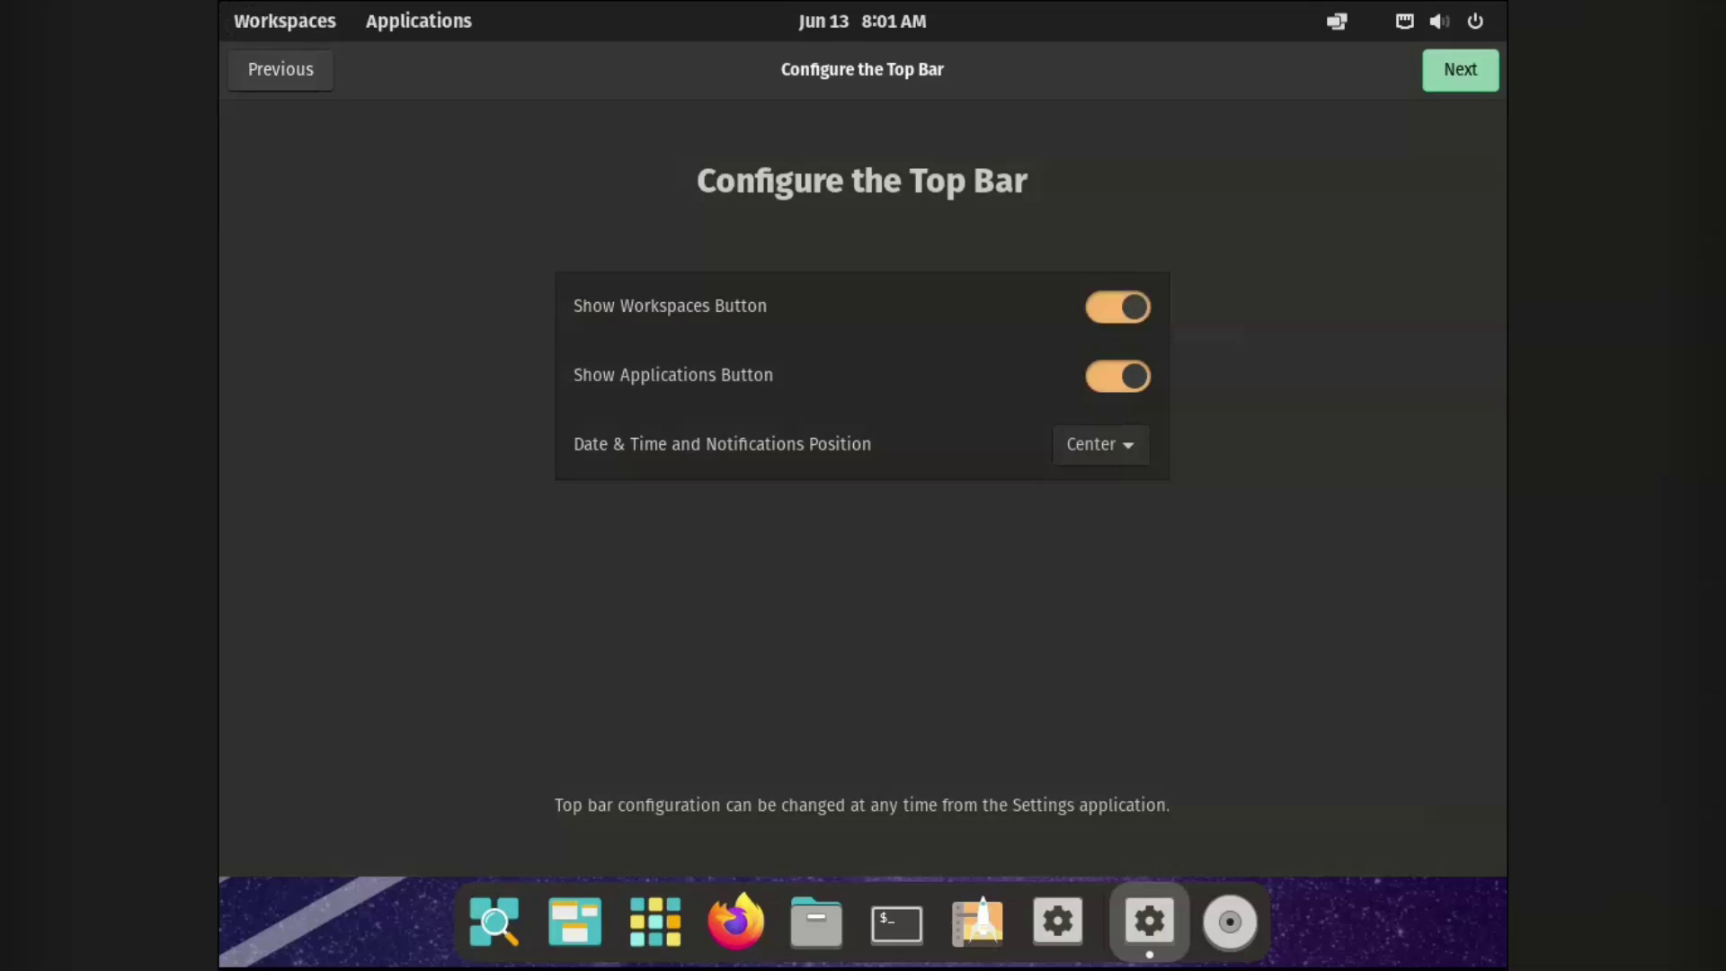
pyautogui.press('space')
pyautogui.press('Down')
pyautogui.press('Down')
pyautogui.press('Return')
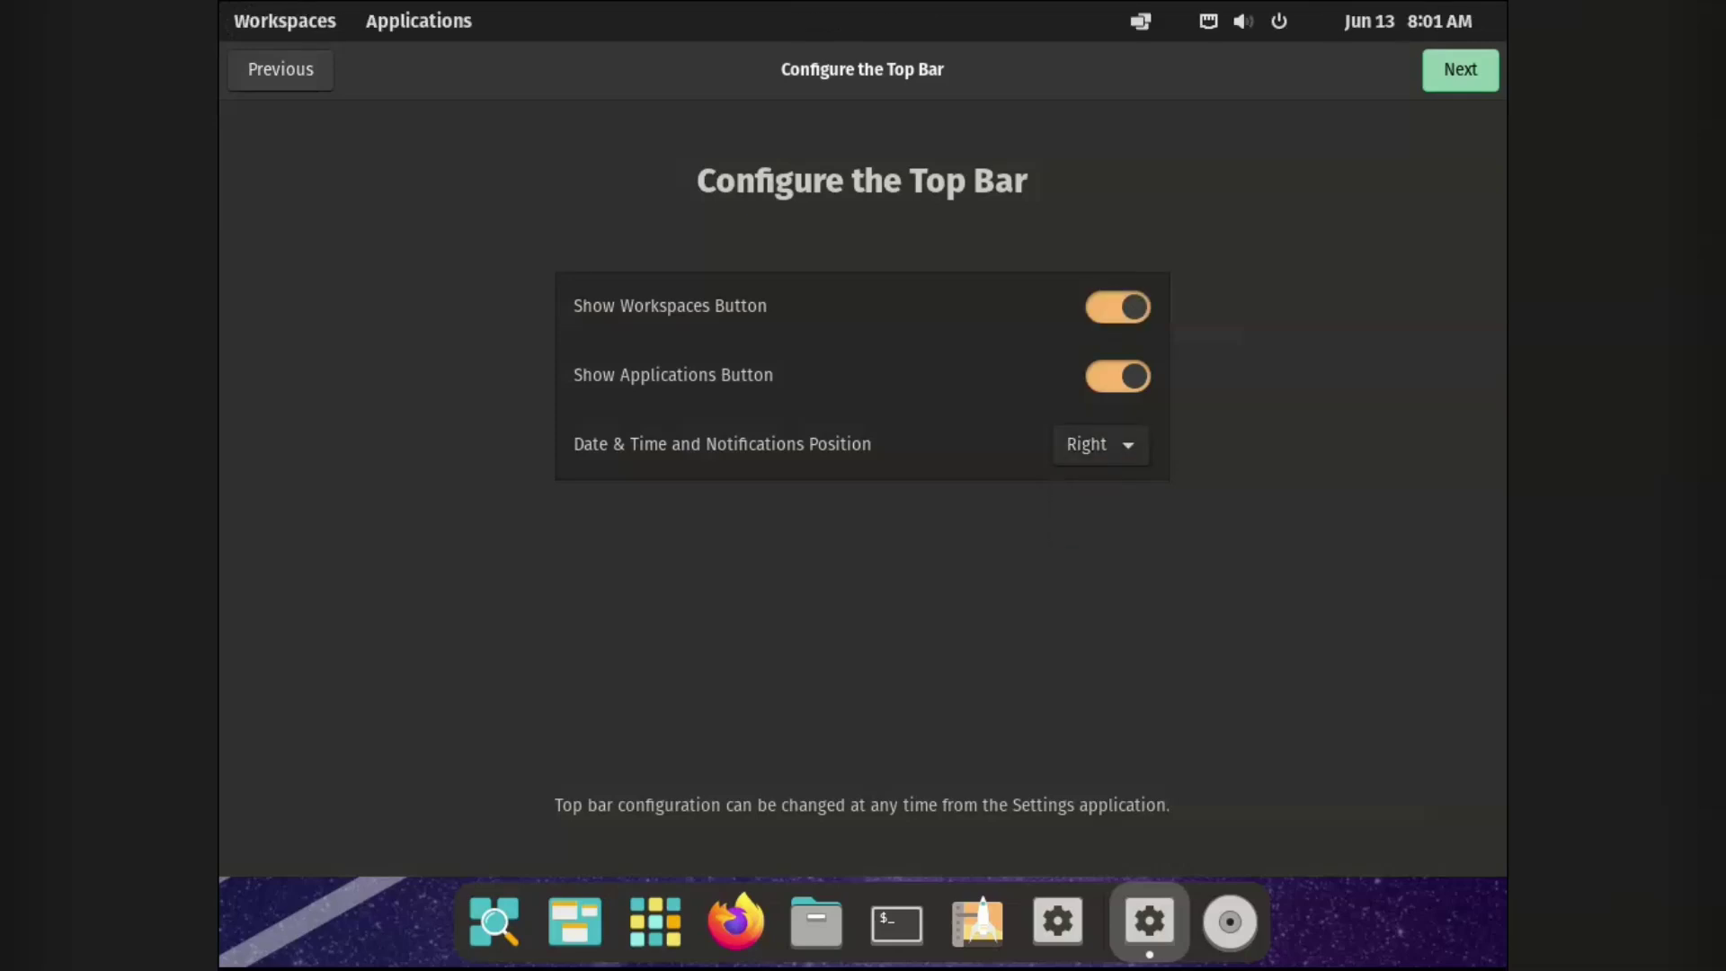
pyautogui.press('Return')
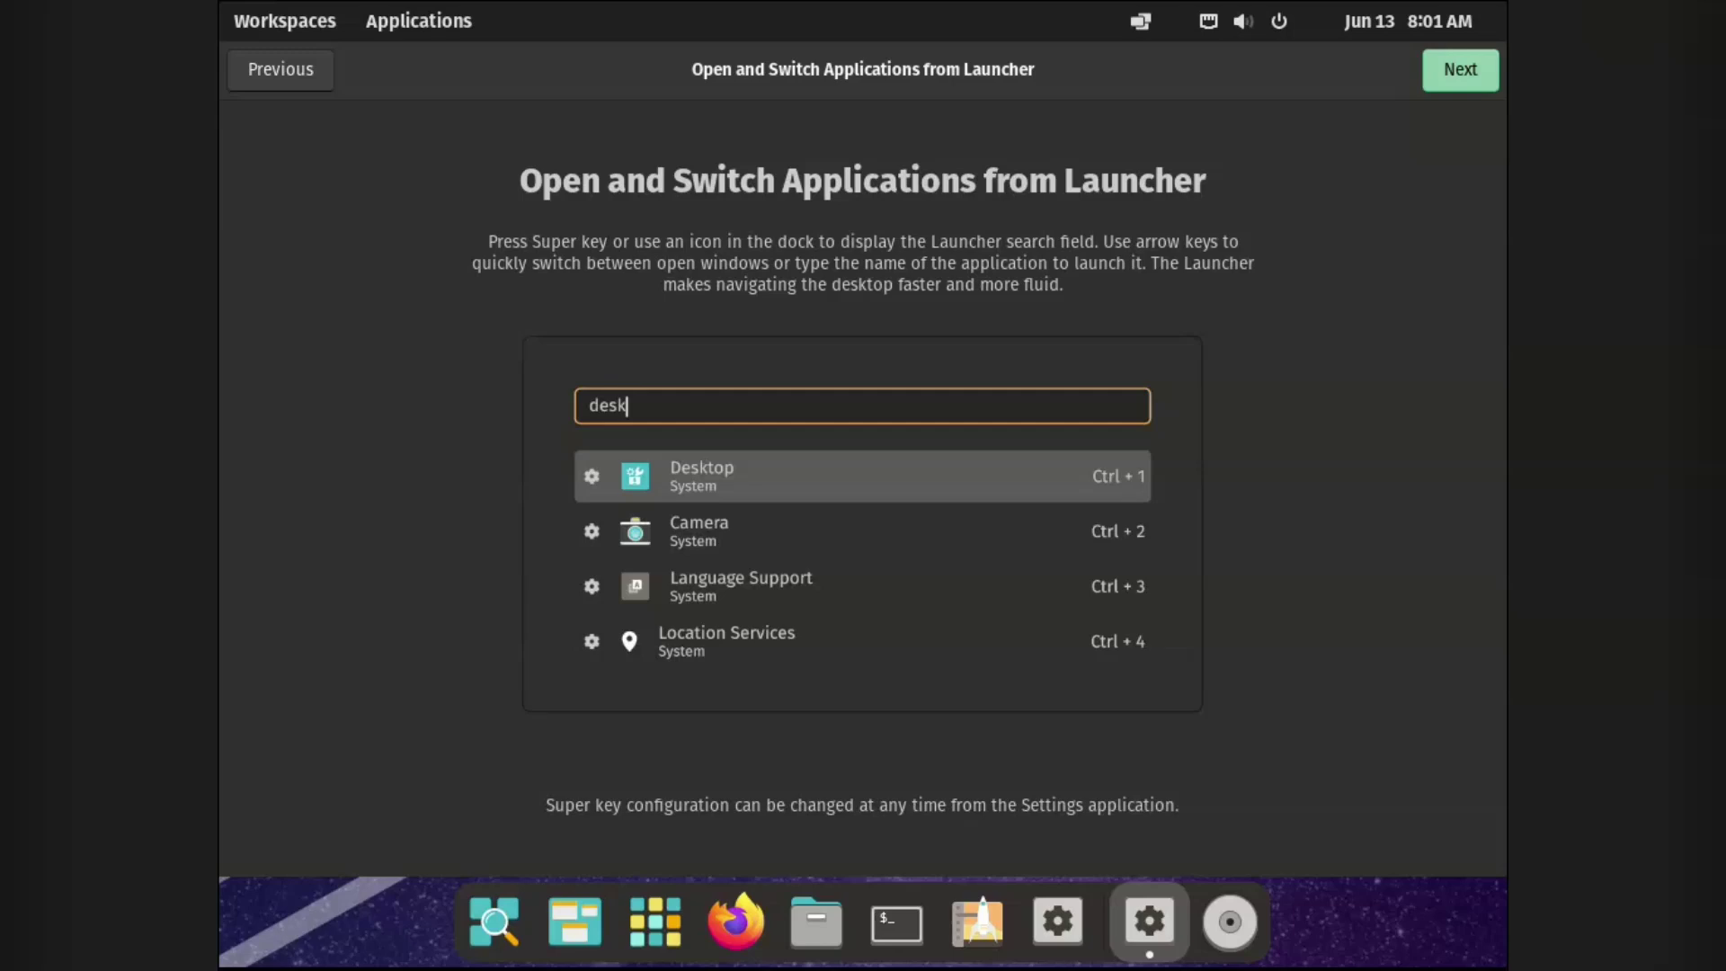
# Pass the launcher and gestures intros, choose the Light theme, and accept the detected time zone.
pyautogui.press('Return')
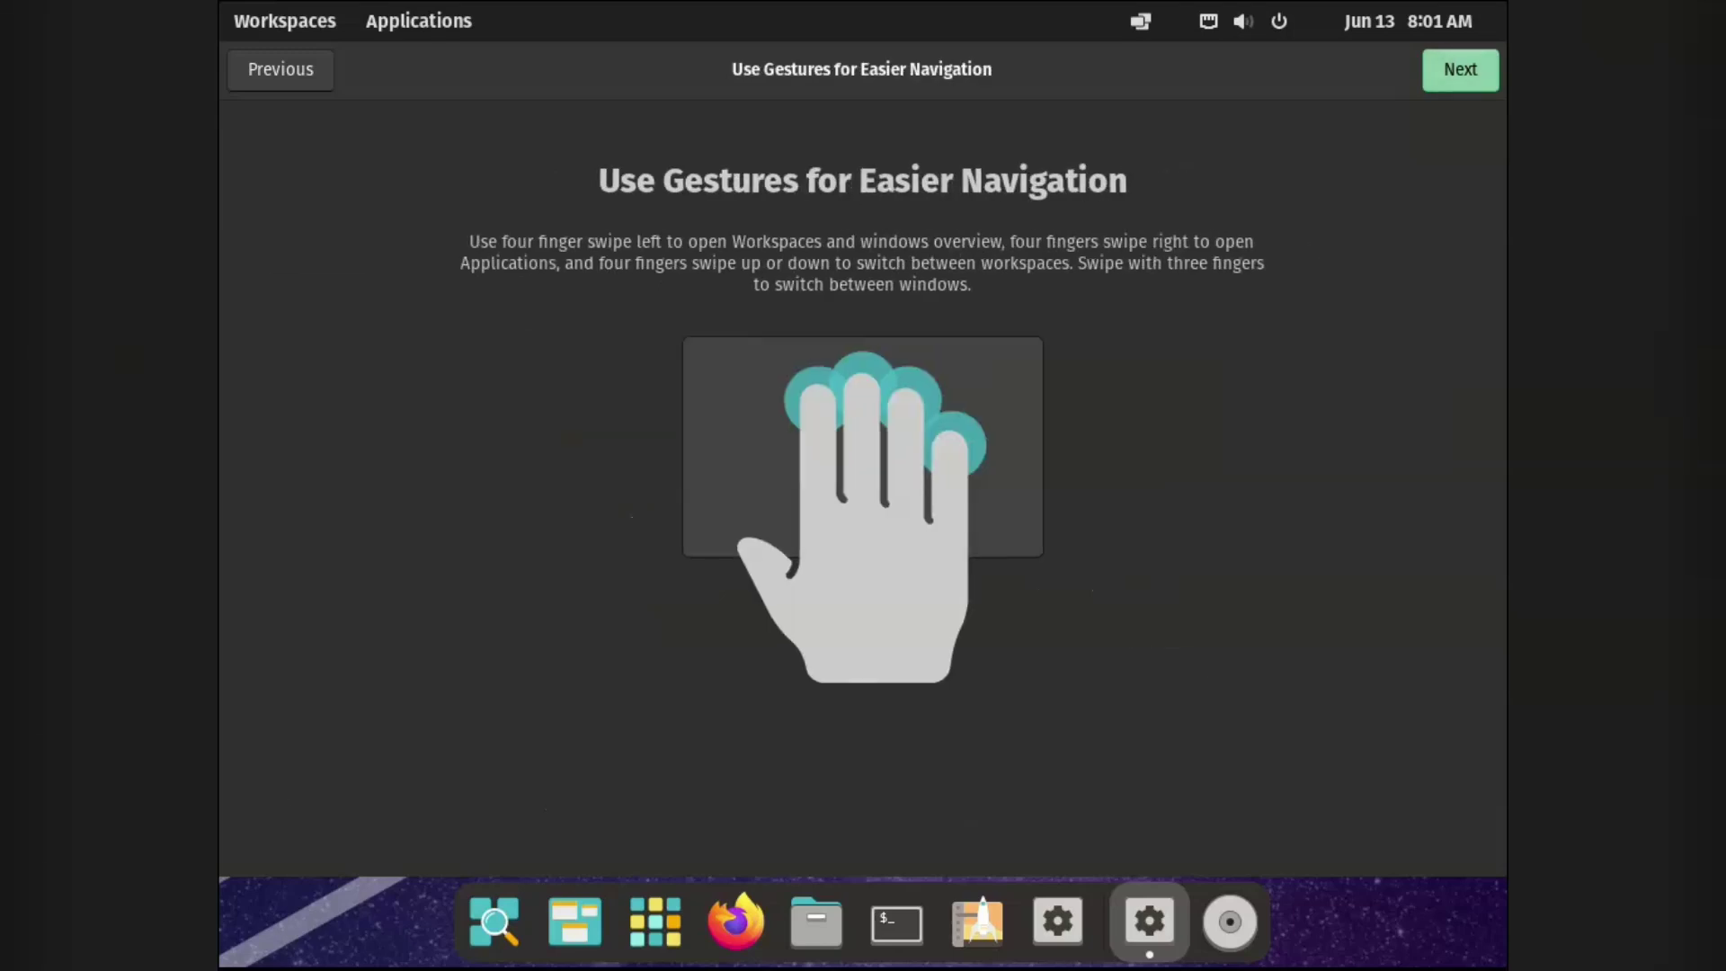
pyautogui.press('Return')
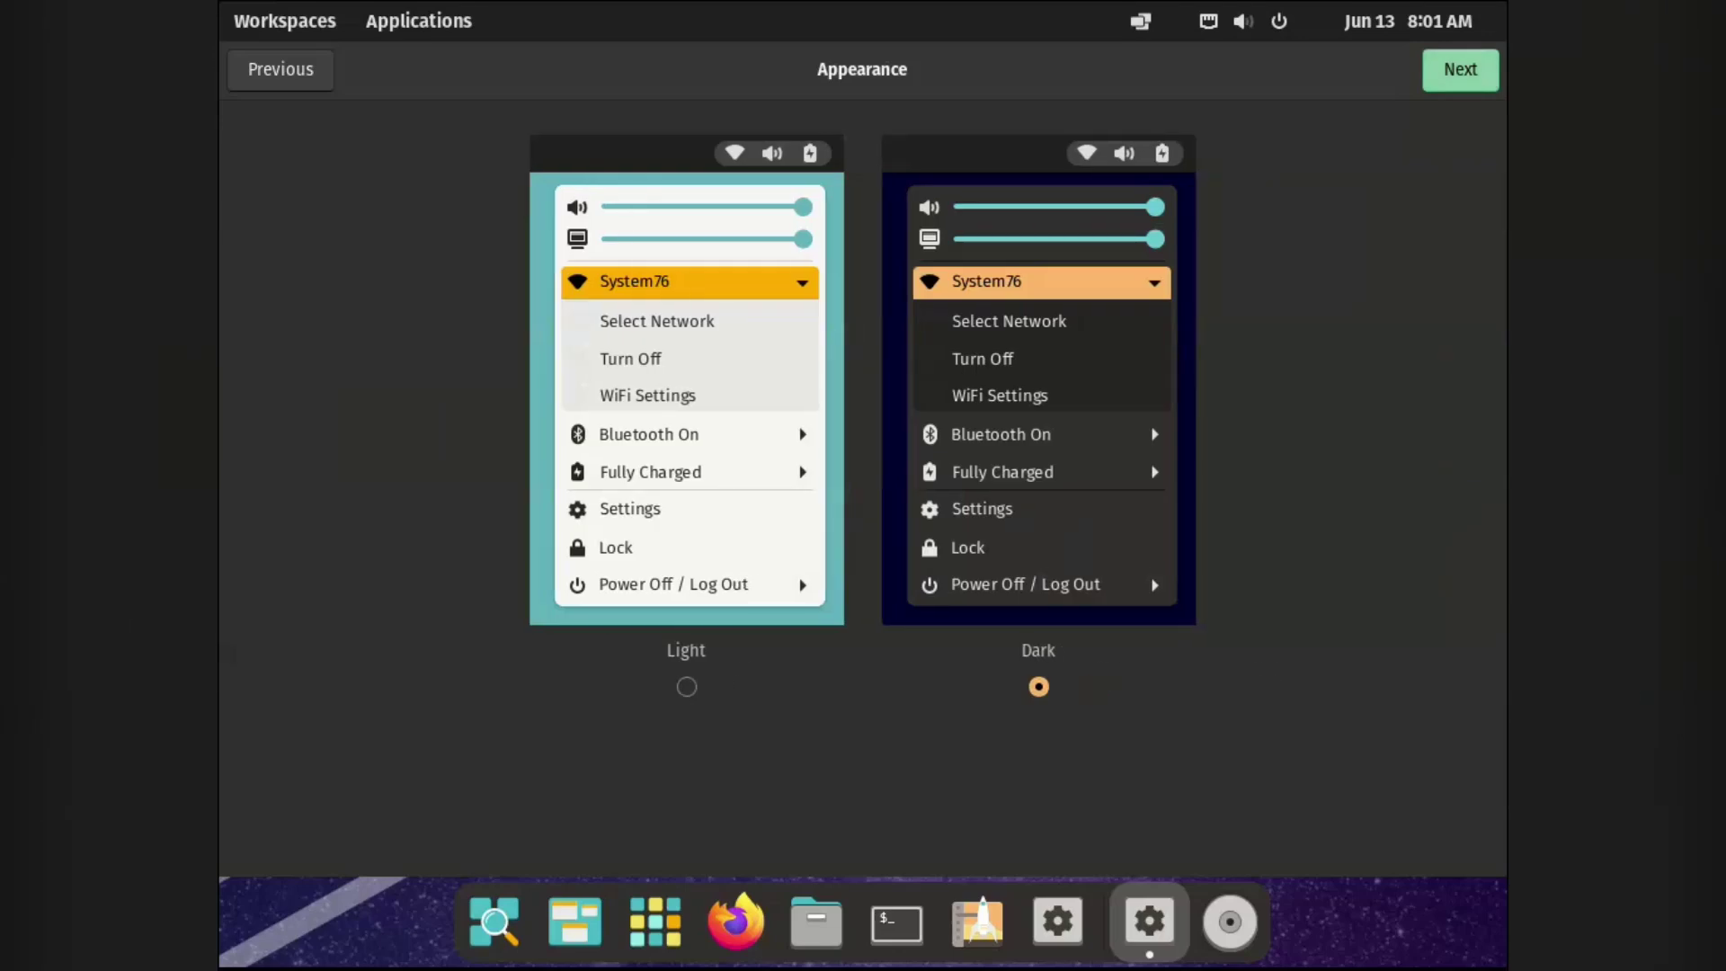
pyautogui.click(686, 687)
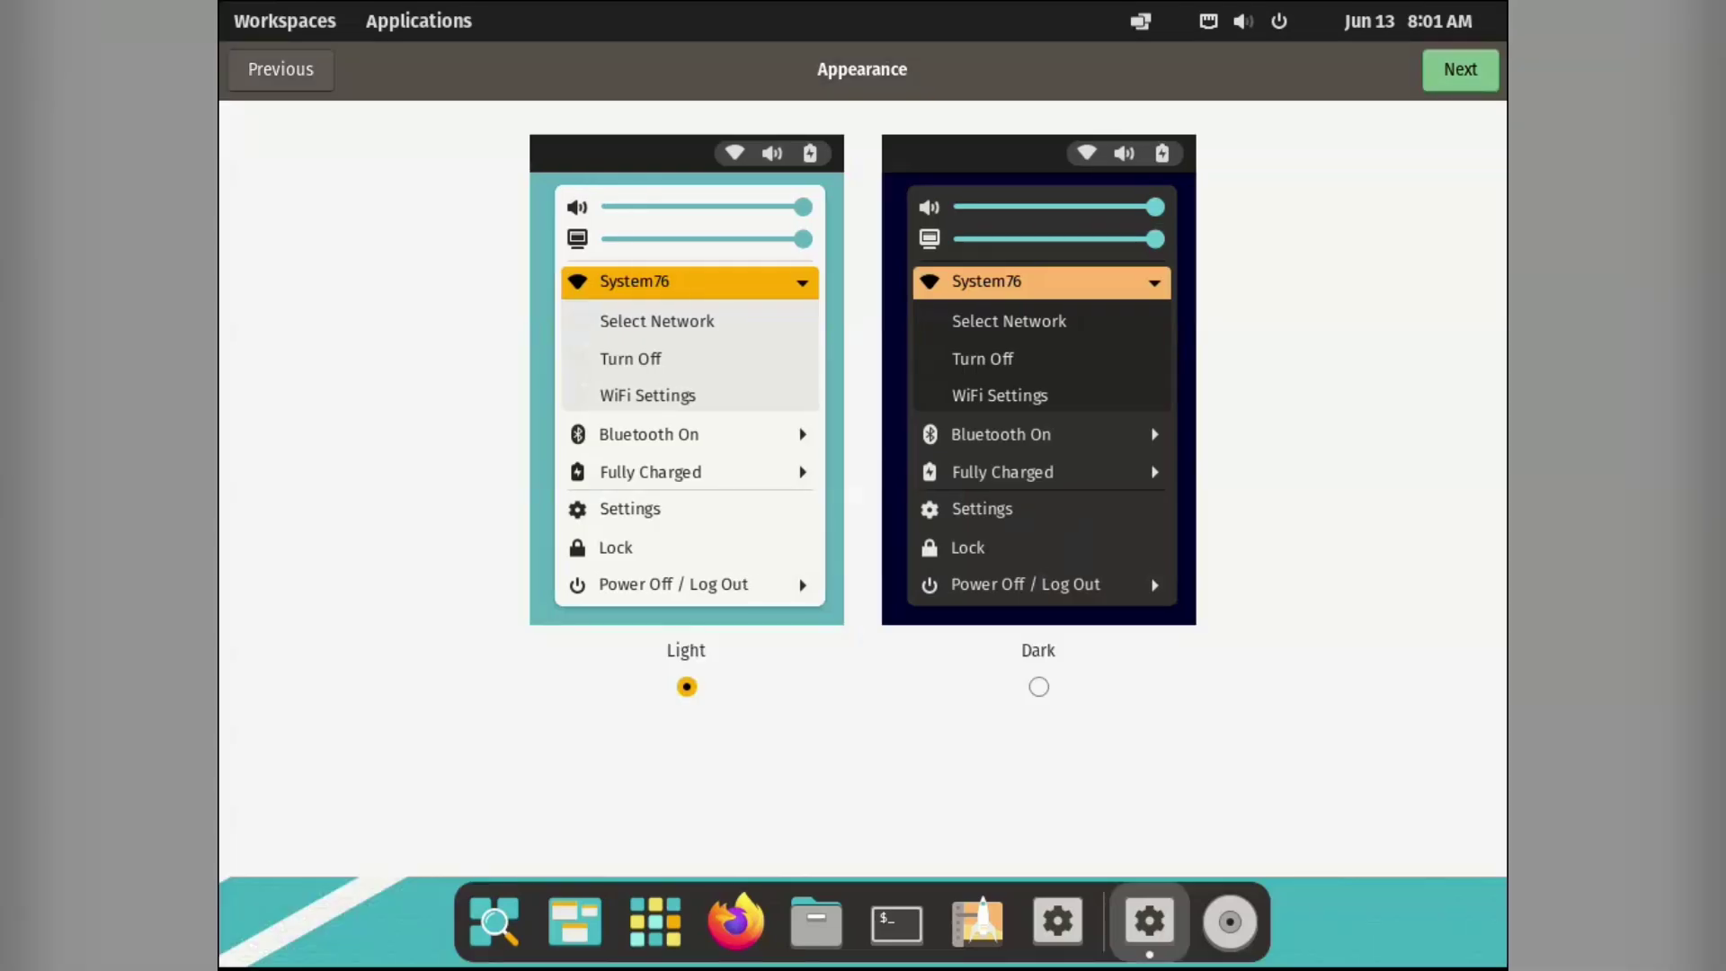
pyautogui.press('Right')
pyautogui.press('Left')
pyautogui.press('Return')
pyautogui.press('Return')
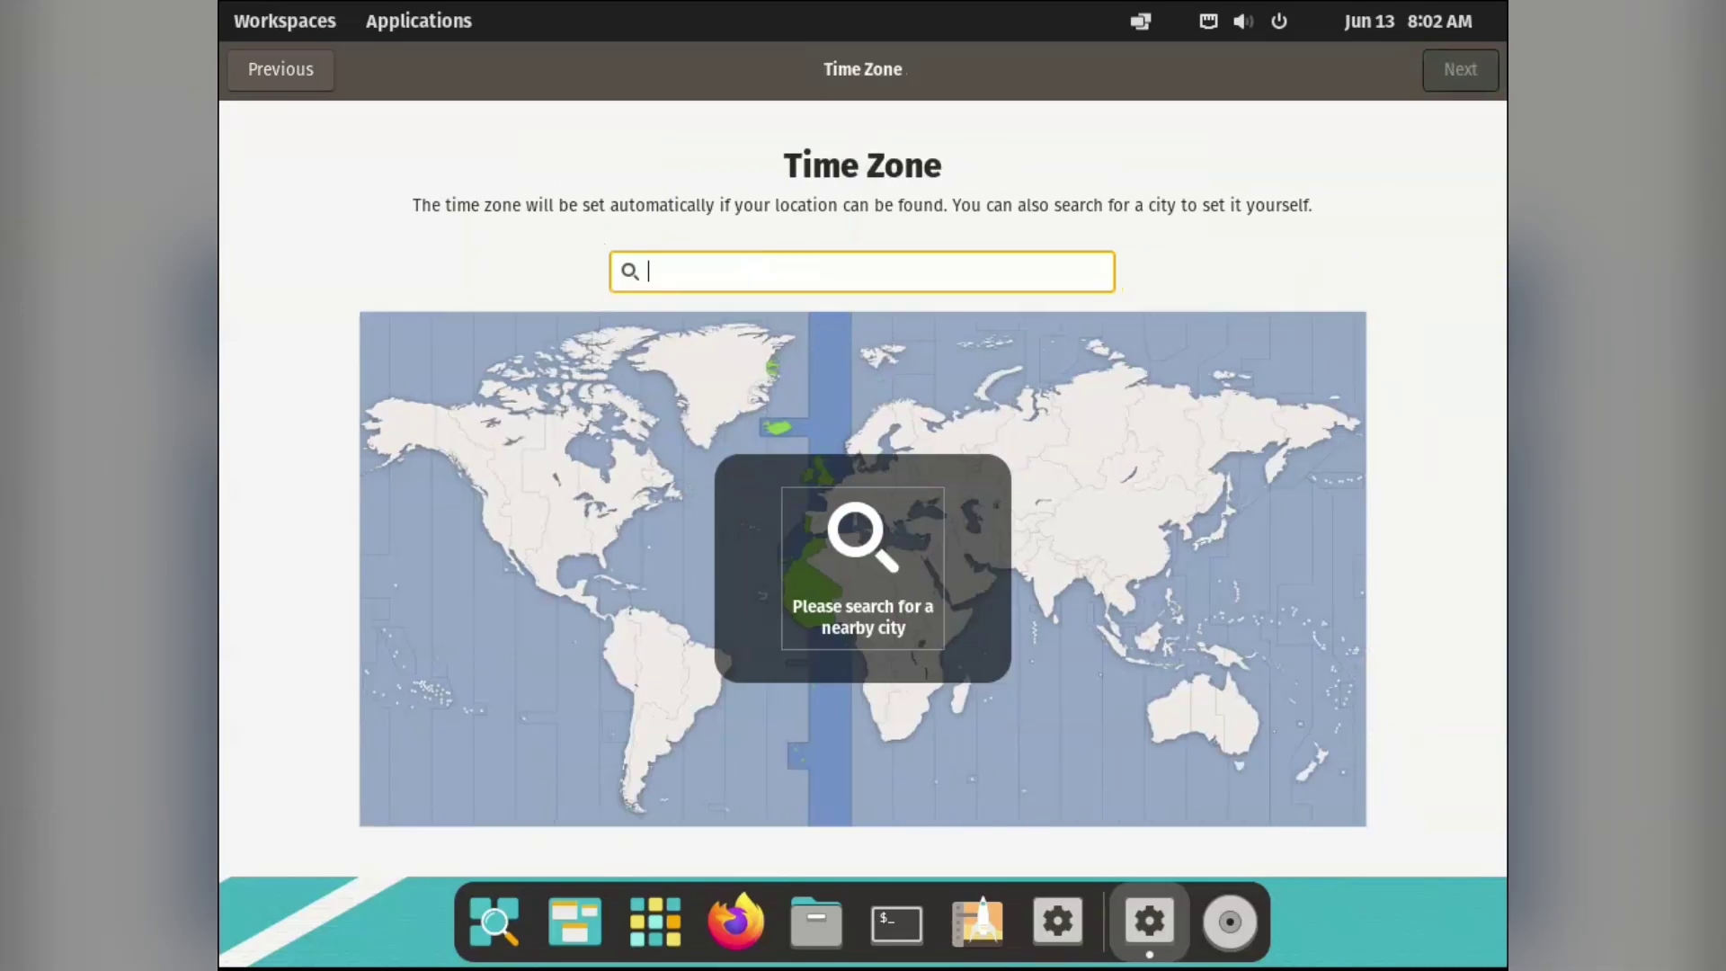
pyautogui.press('Return')
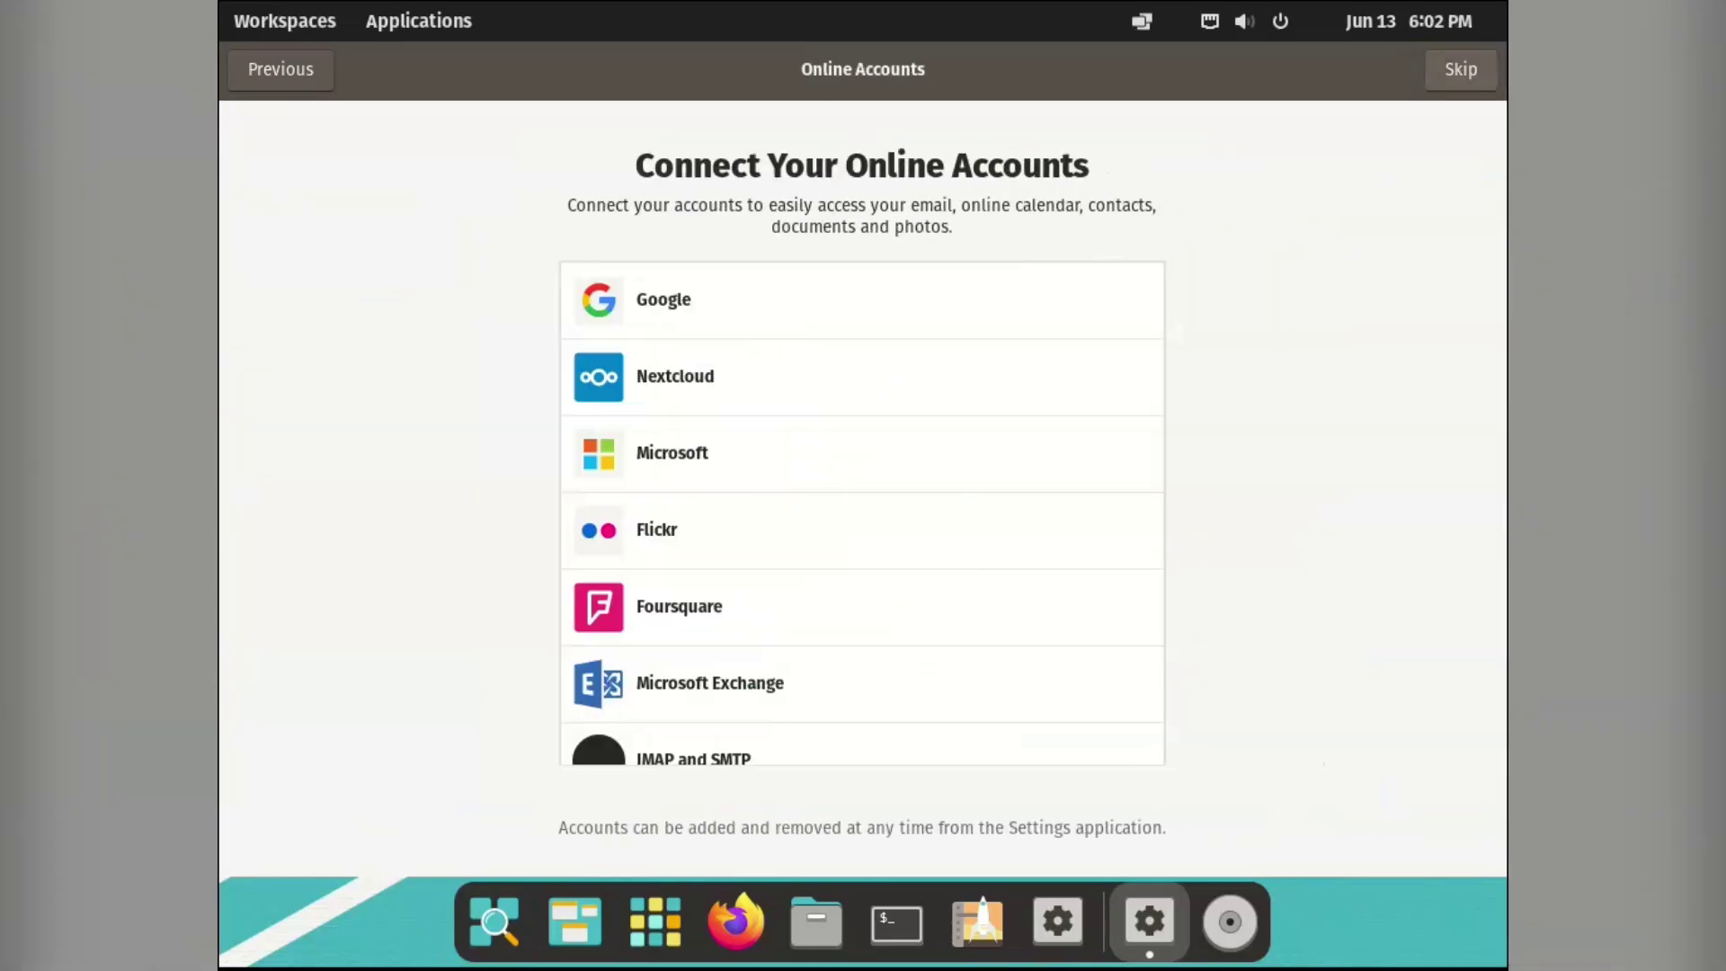
pyautogui.press('Return')
pyautogui.press('Return')
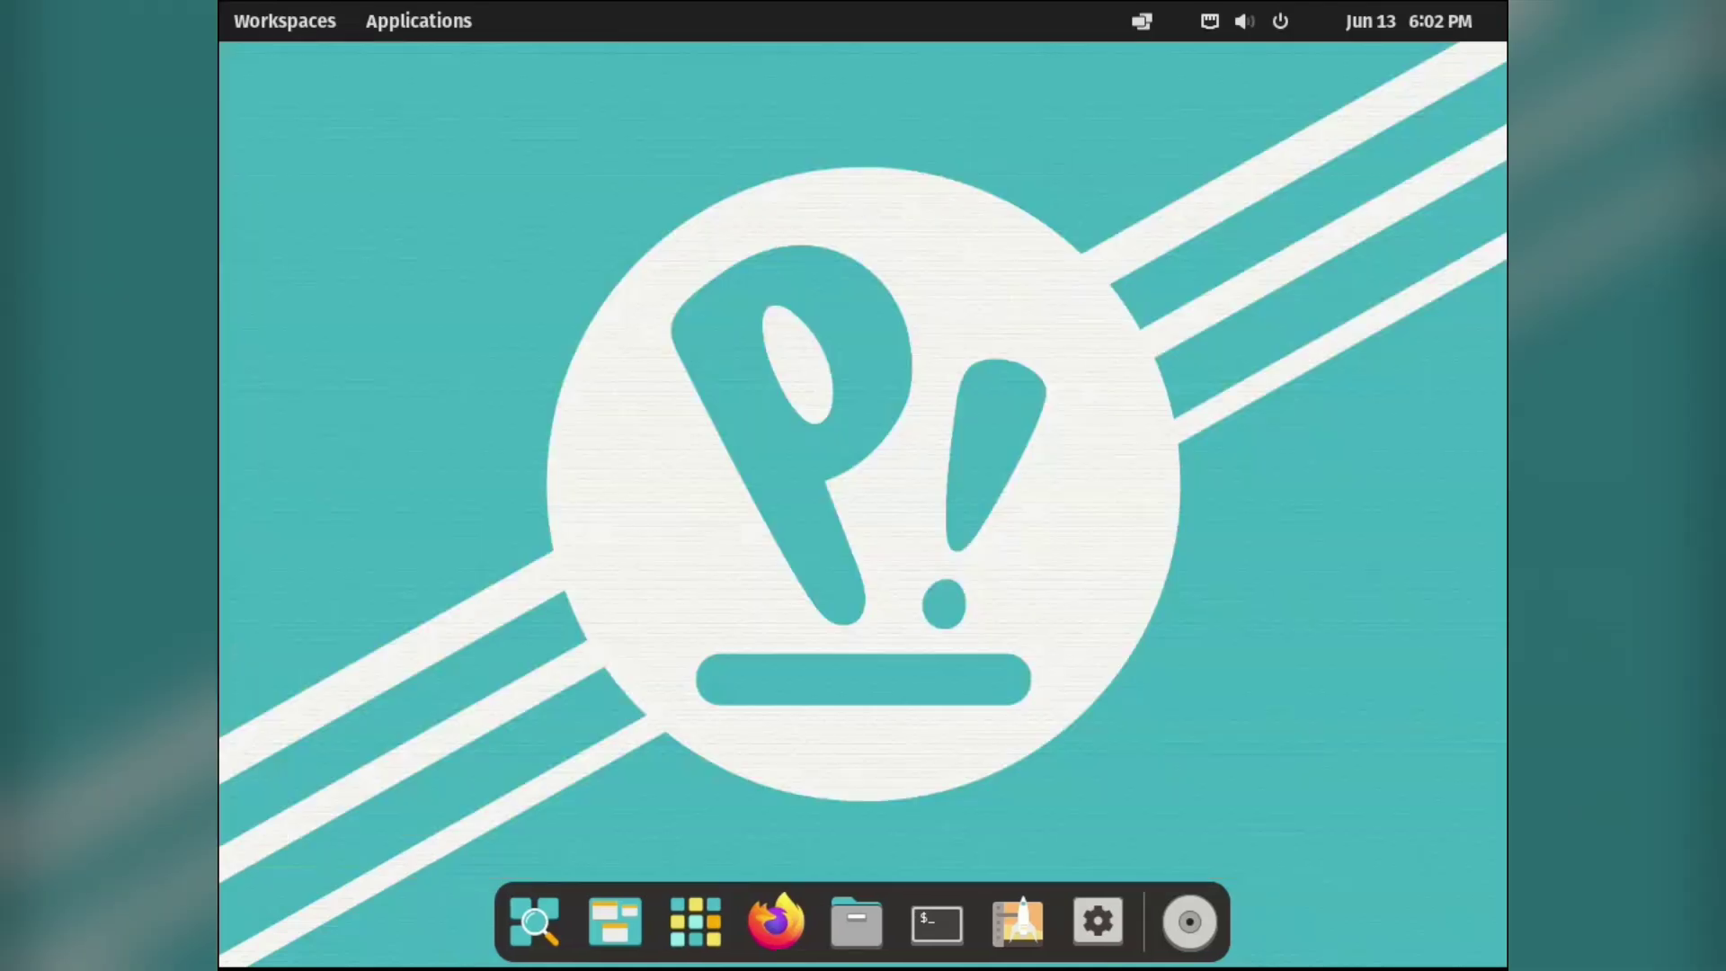
# Browse the Office, System and Utilities folders in the applications library.
pyautogui.press('super+a')
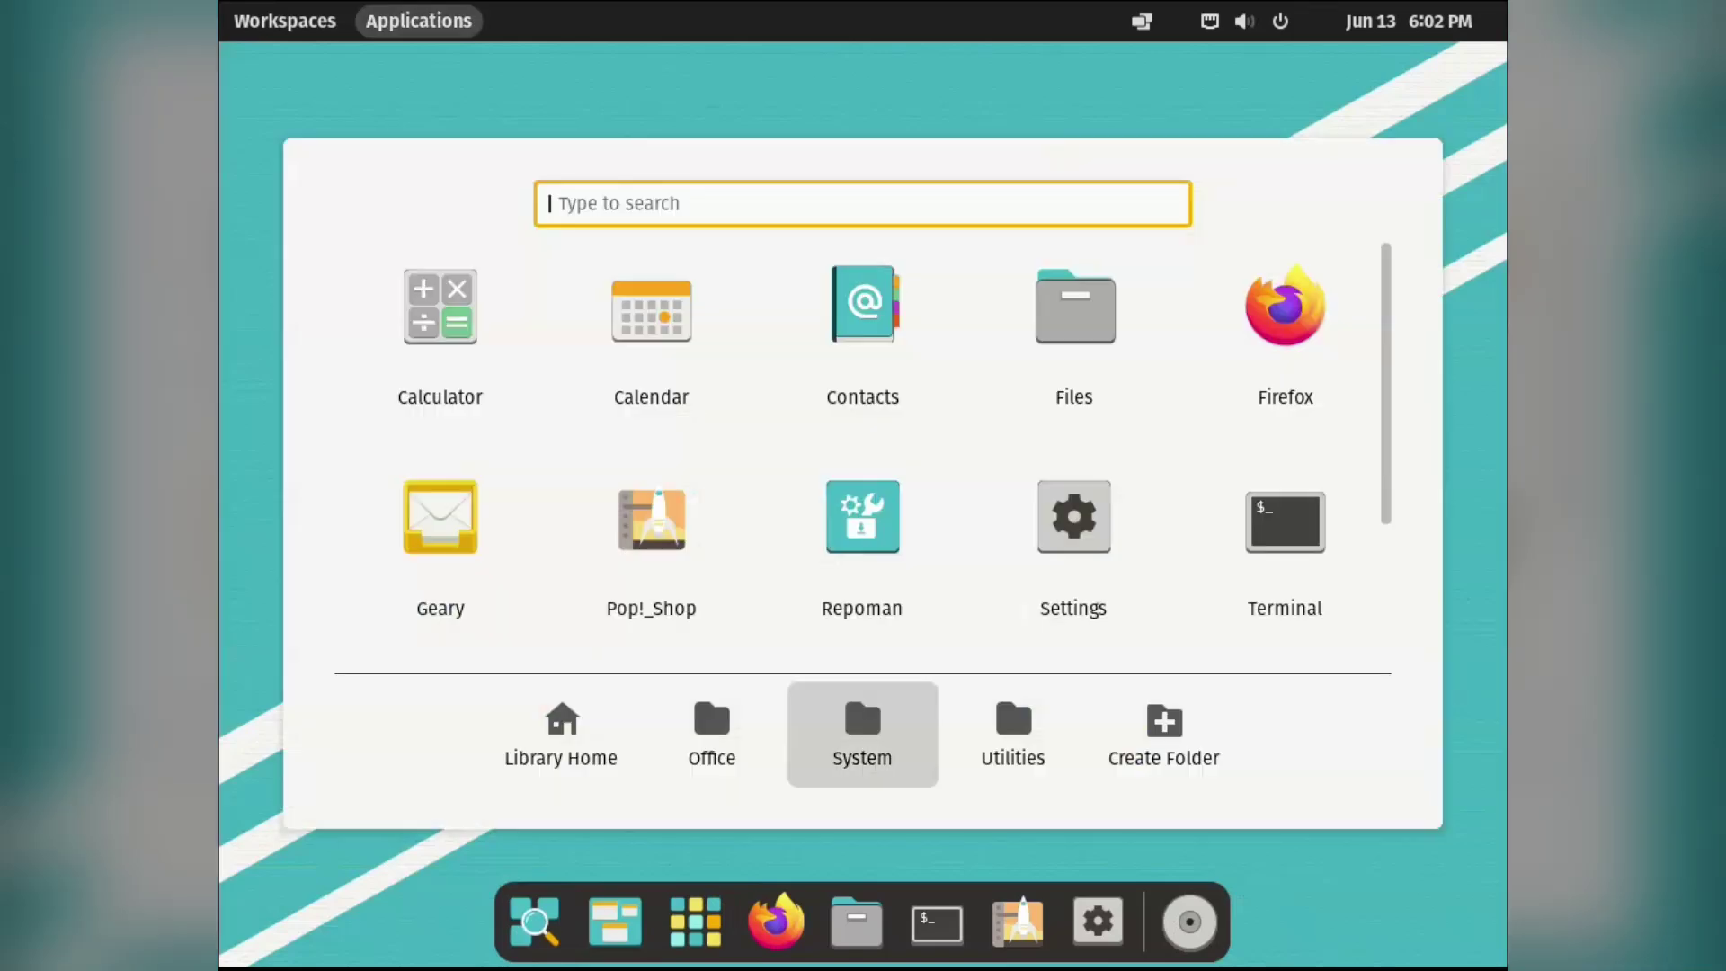
pyautogui.click(708, 687)
pyautogui.press('Escape')
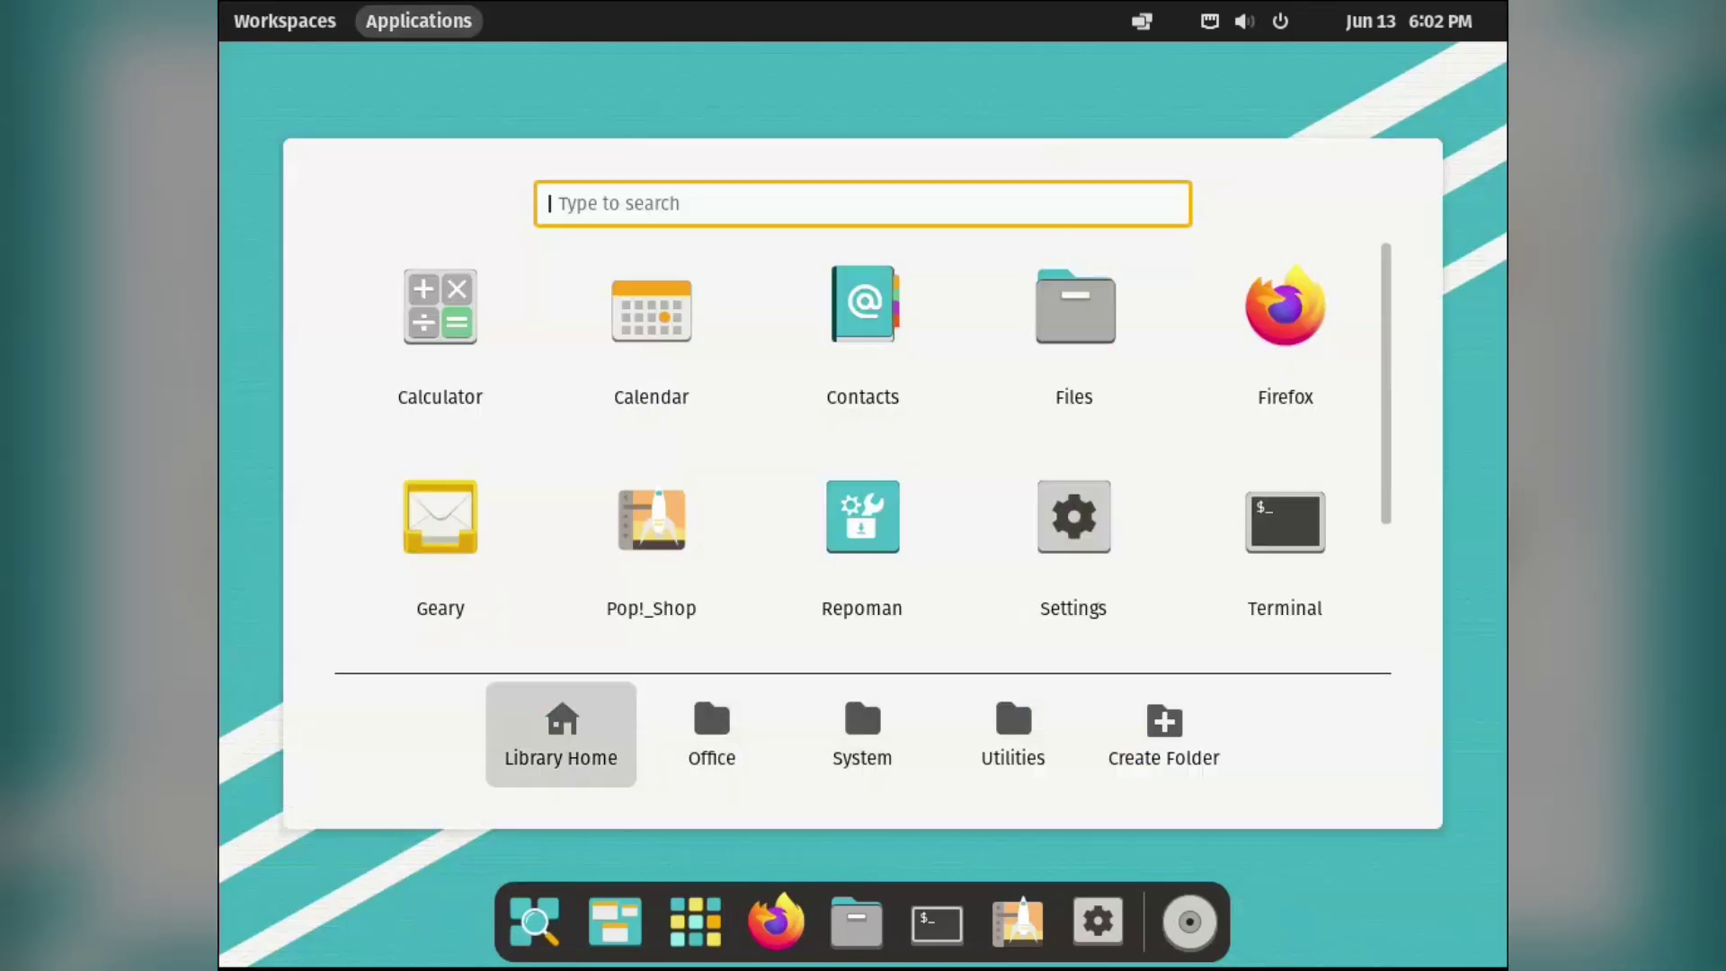
pyautogui.click(708, 687)
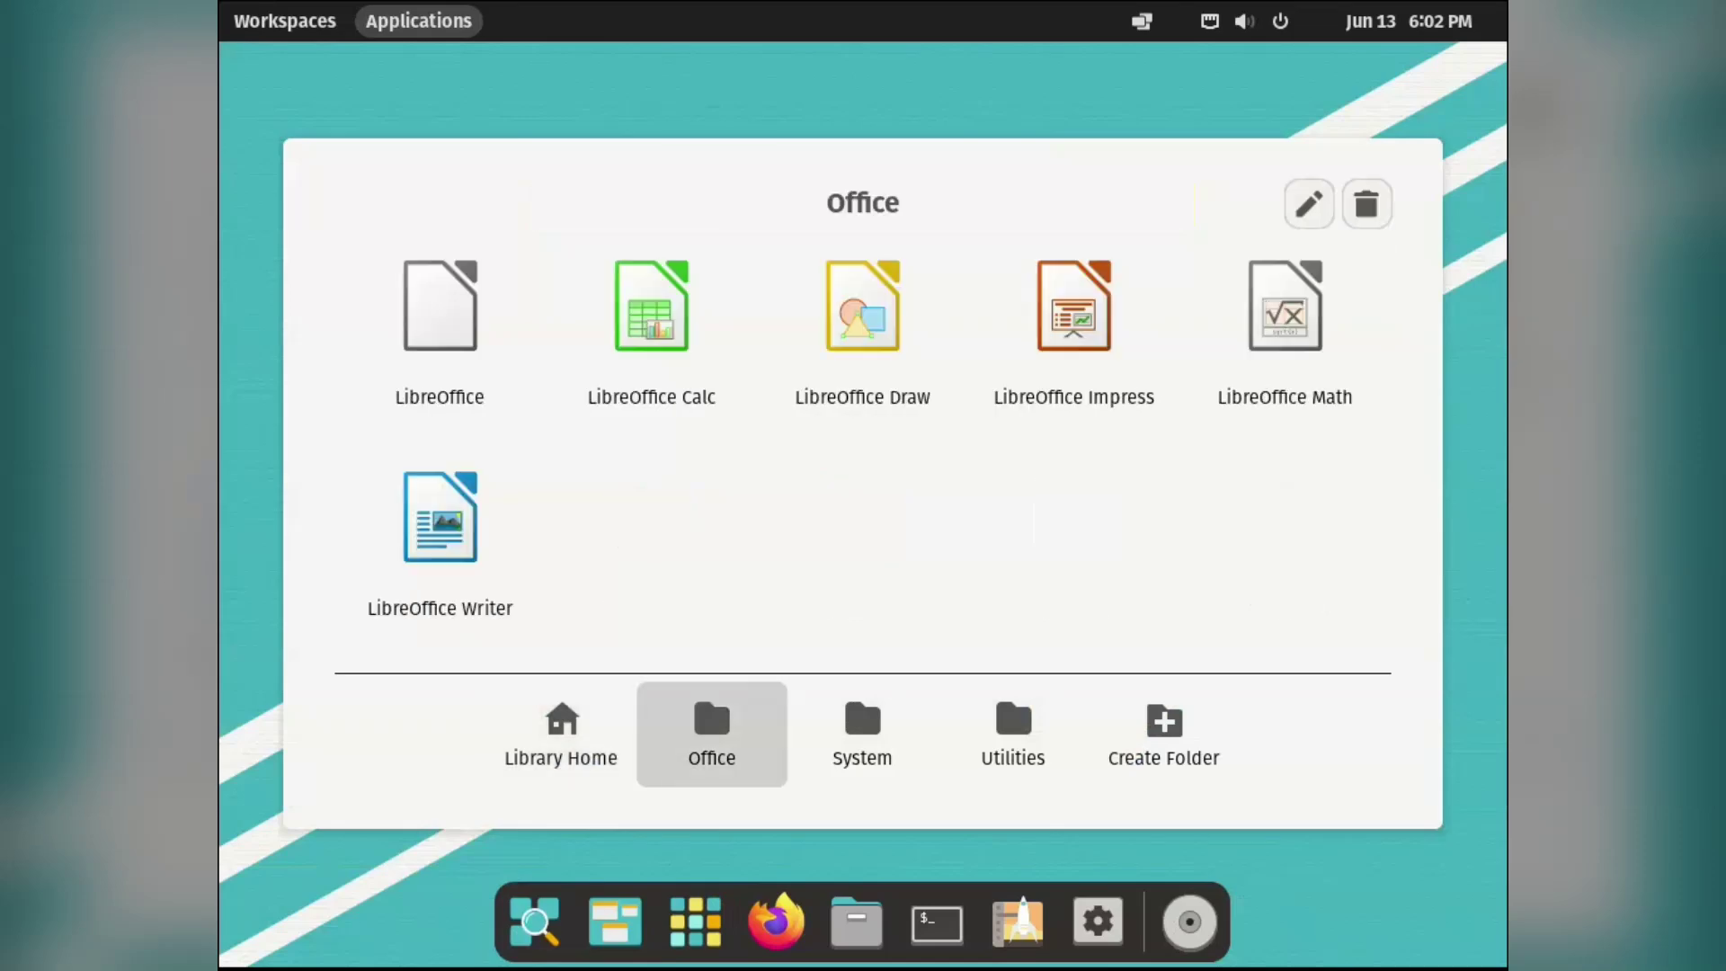
pyautogui.press('Right')
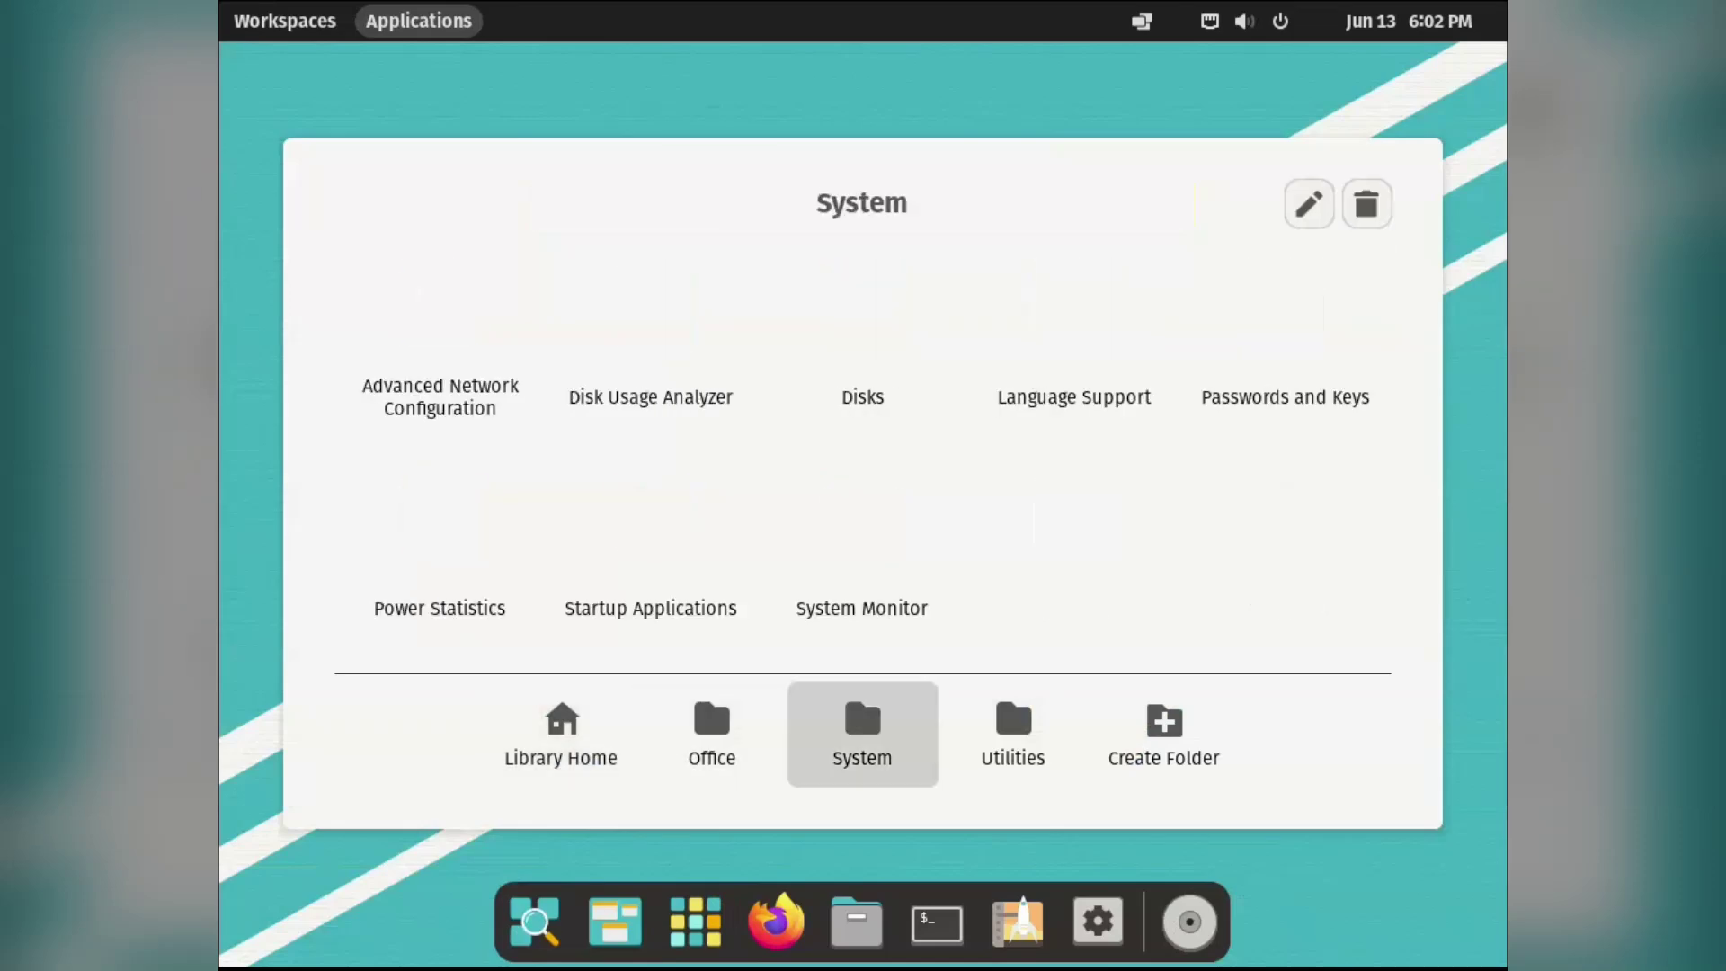
pyautogui.press('Right')
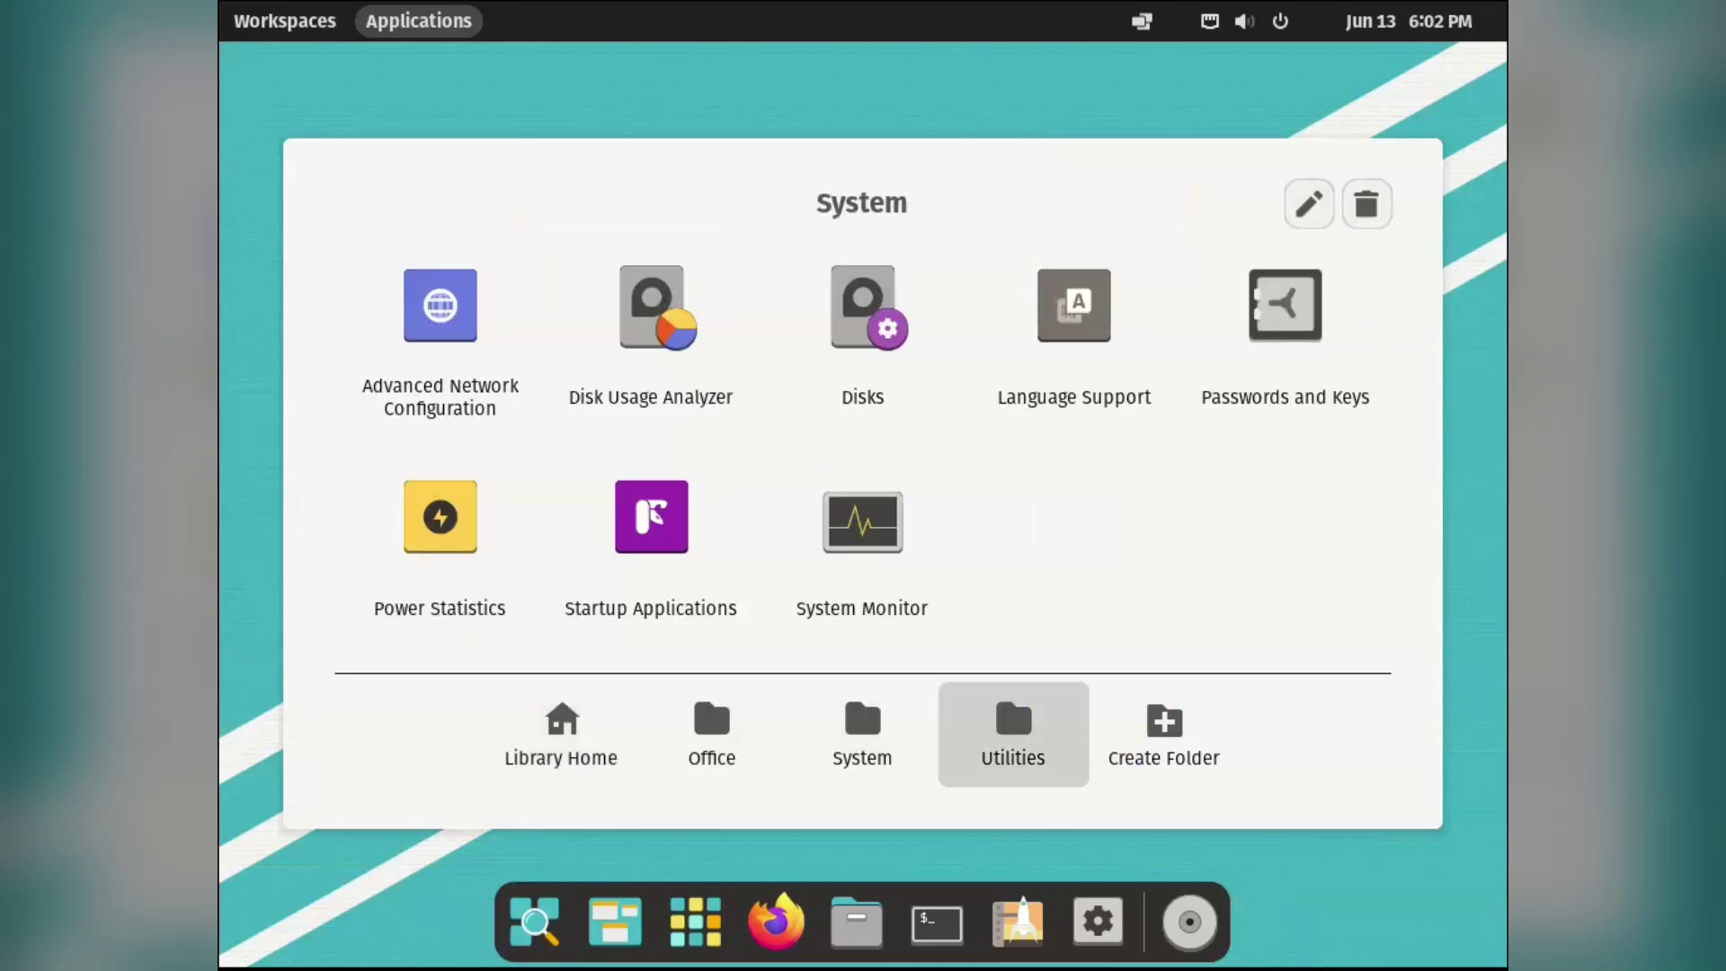
# Cancel a new app folder, close the library, and open the workspaces overview on workspace two.
pyautogui.press('Right')
pyautogui.press('Right')
pyautogui.press('Return')
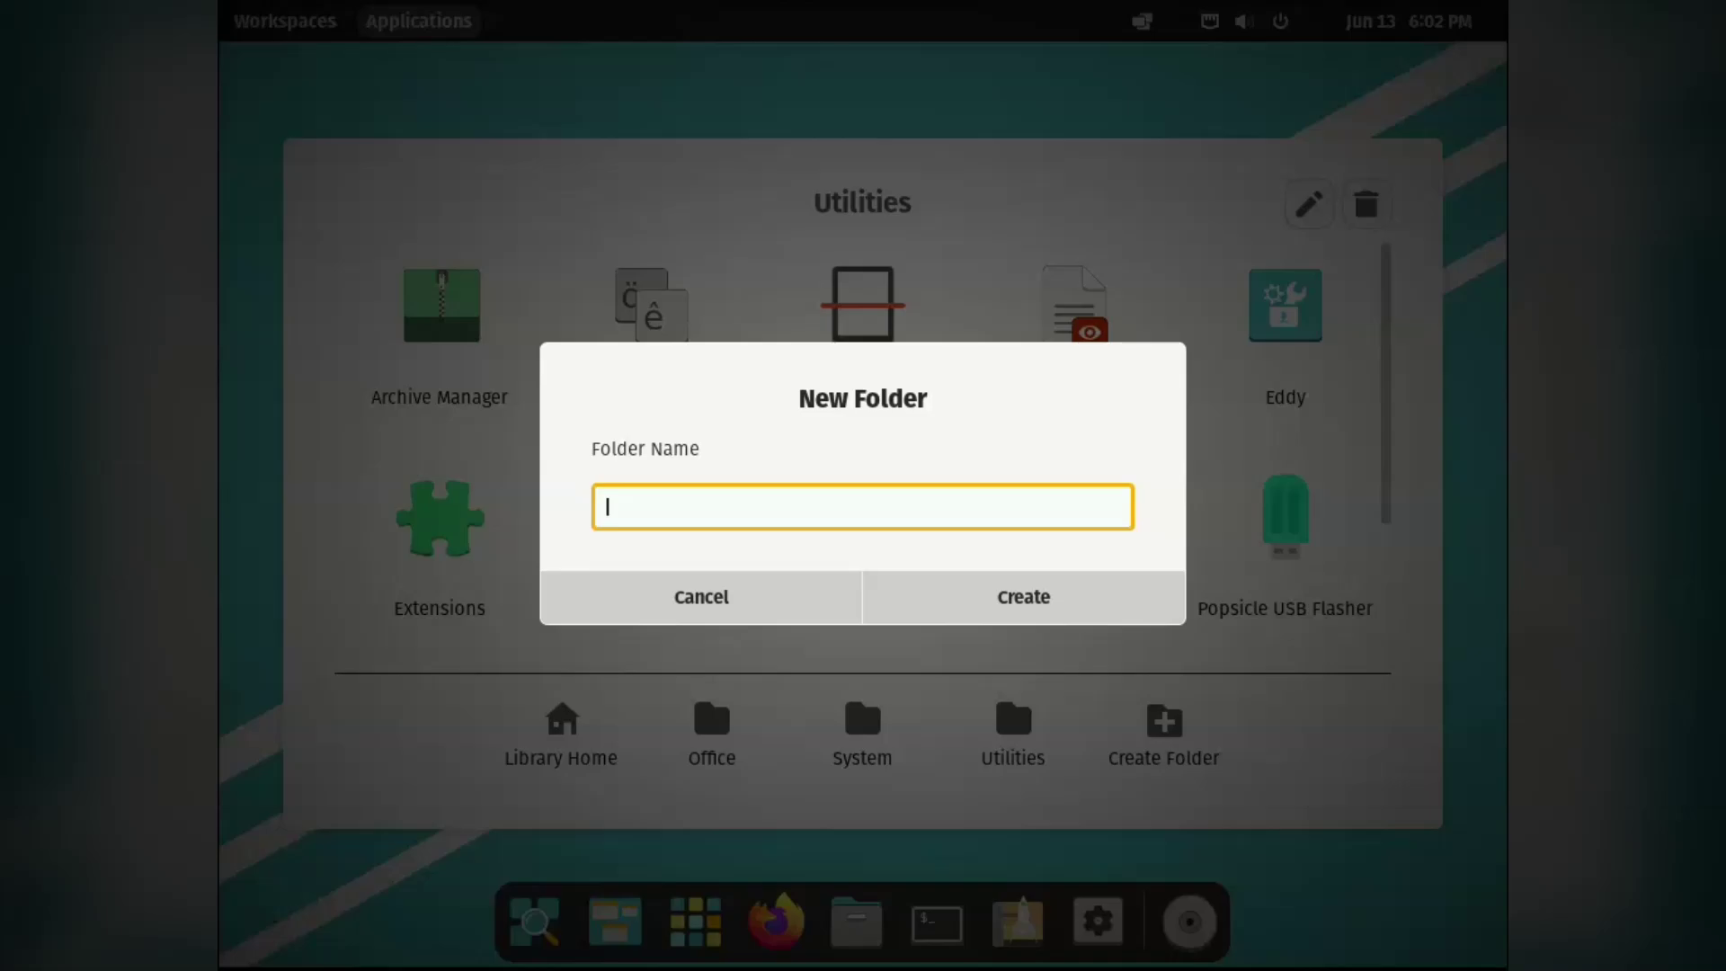
pyautogui.press('Escape')
pyautogui.press('Escape')
pyautogui.press('super')
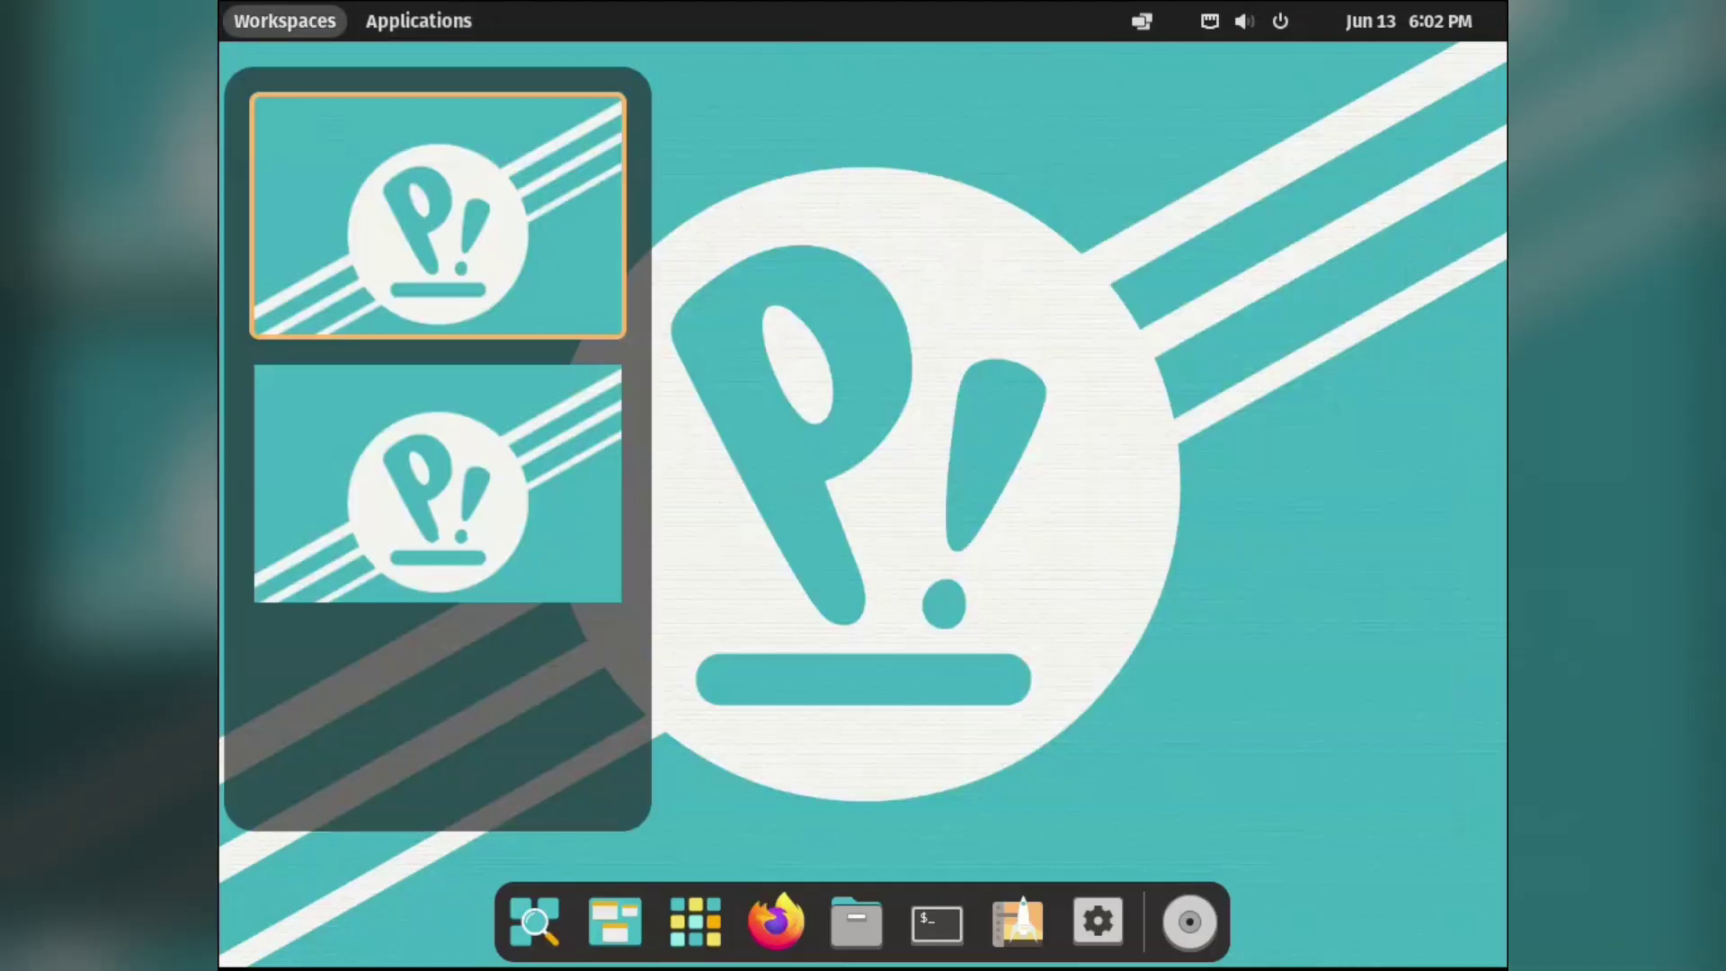
pyautogui.press('Down')
# Return to workspace one and browse the Network, Bluetooth and Desktop Options settings pages.
pyautogui.press('Up')
pyautogui.press('Escape')
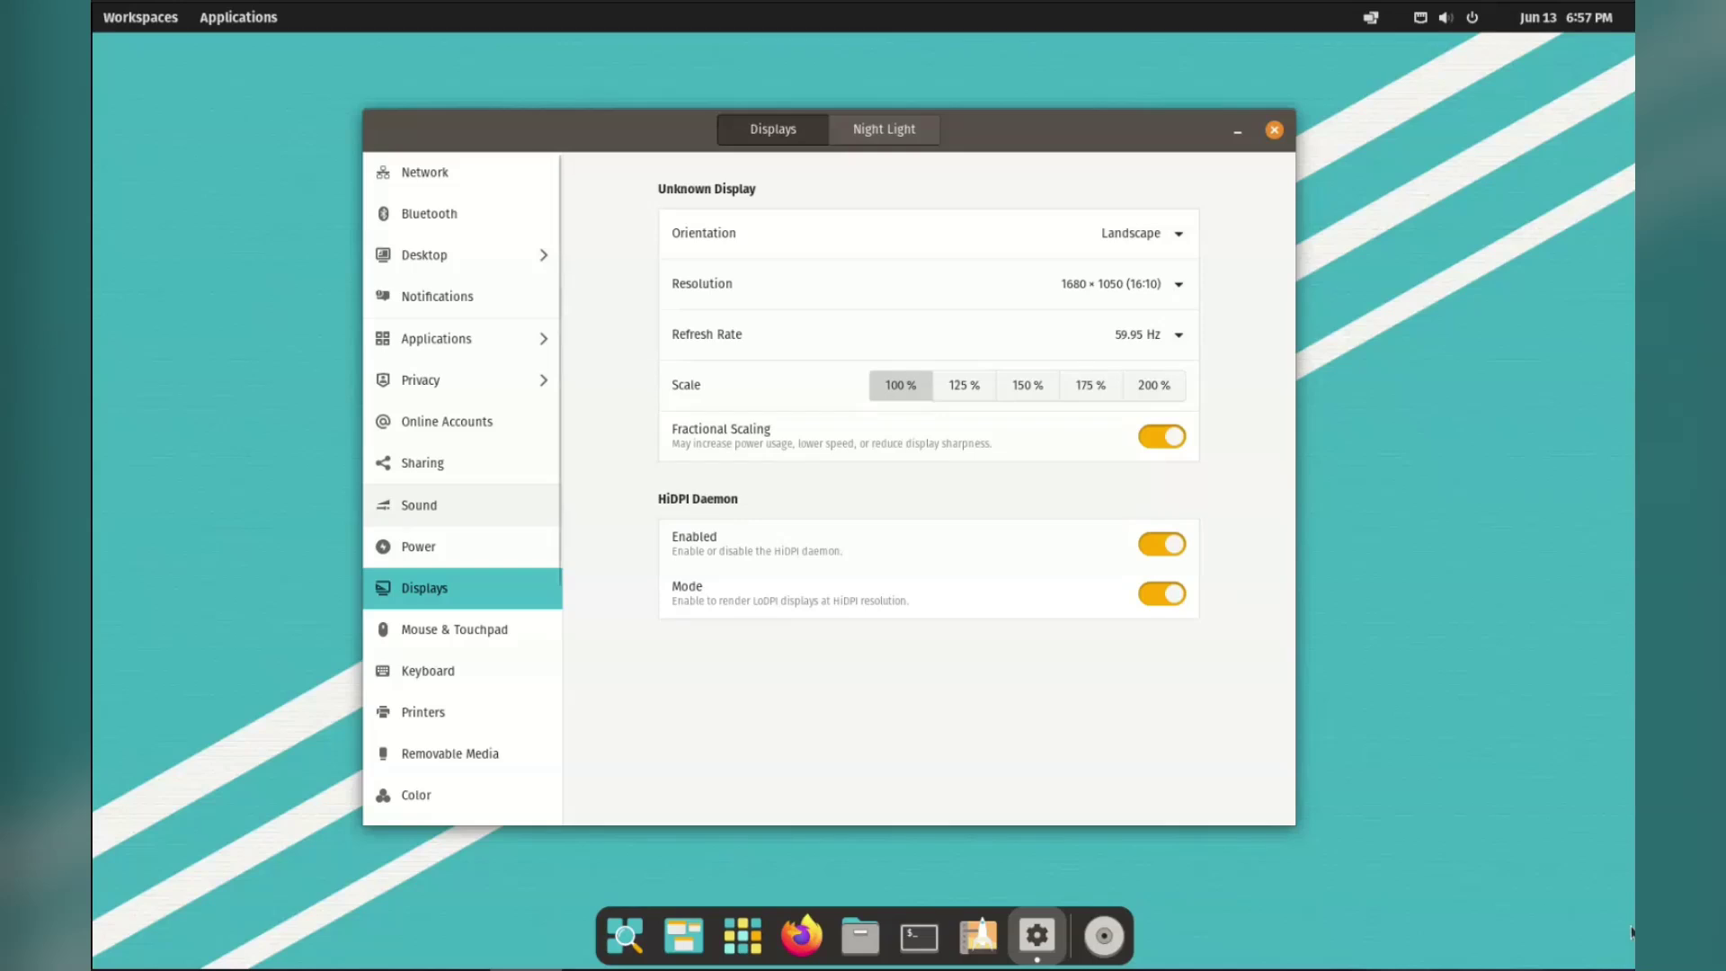
pyautogui.click(424, 171)
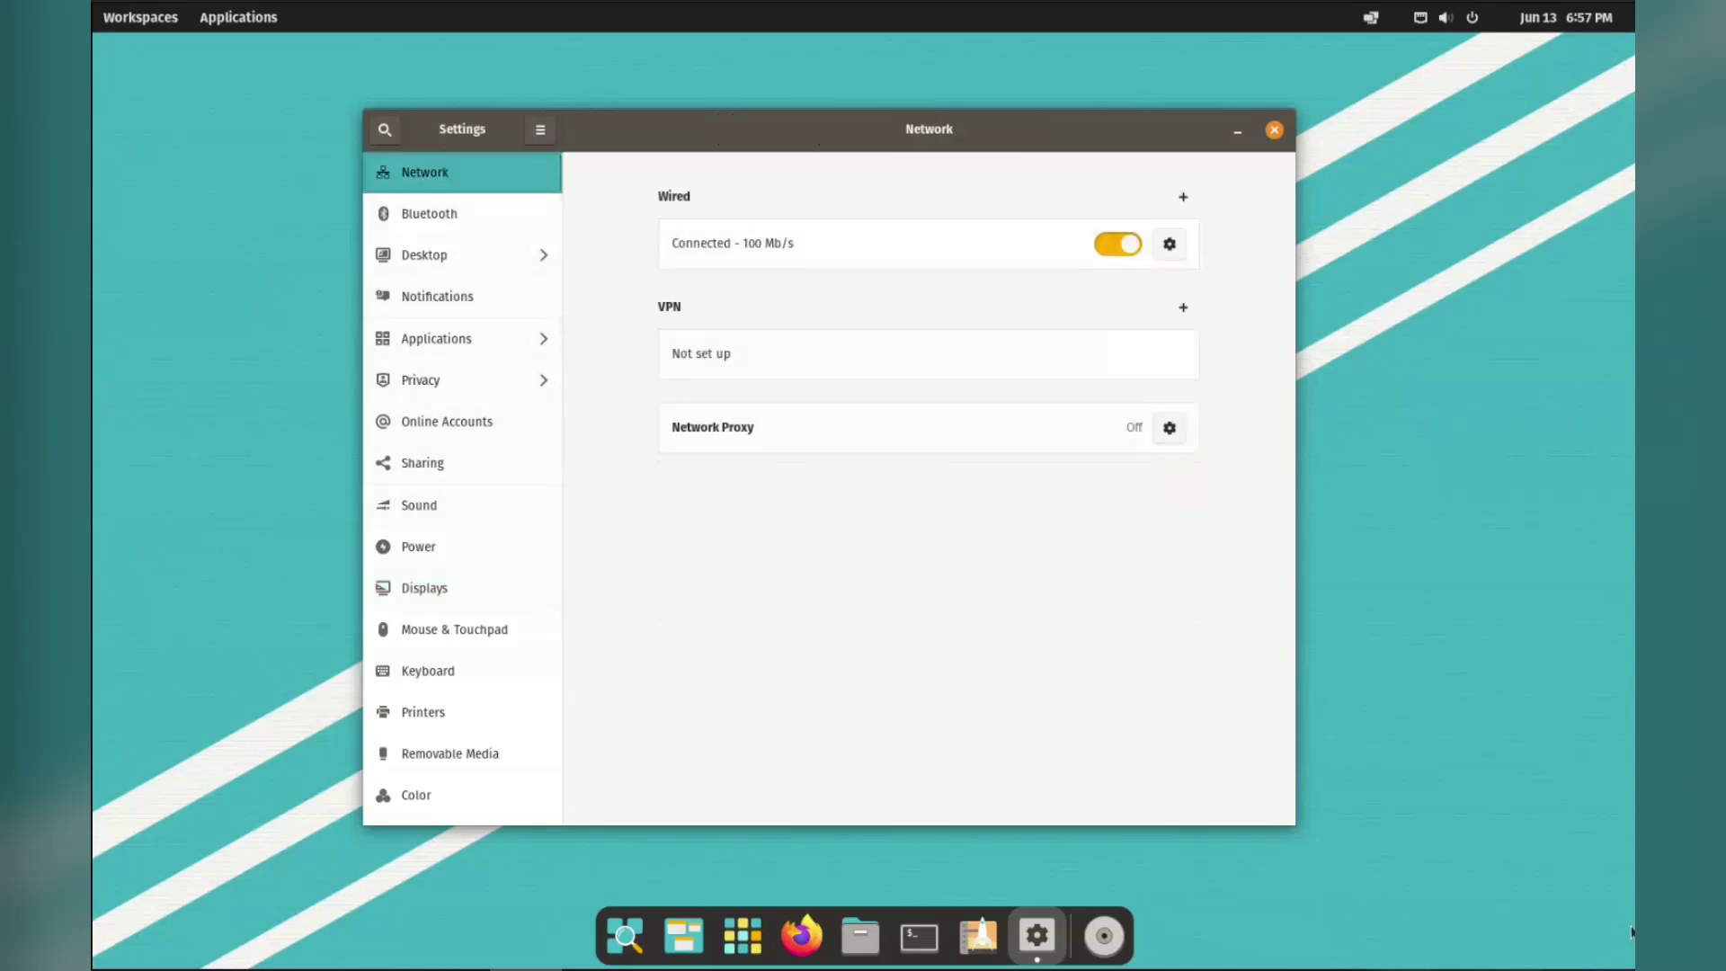
pyautogui.press('Down')
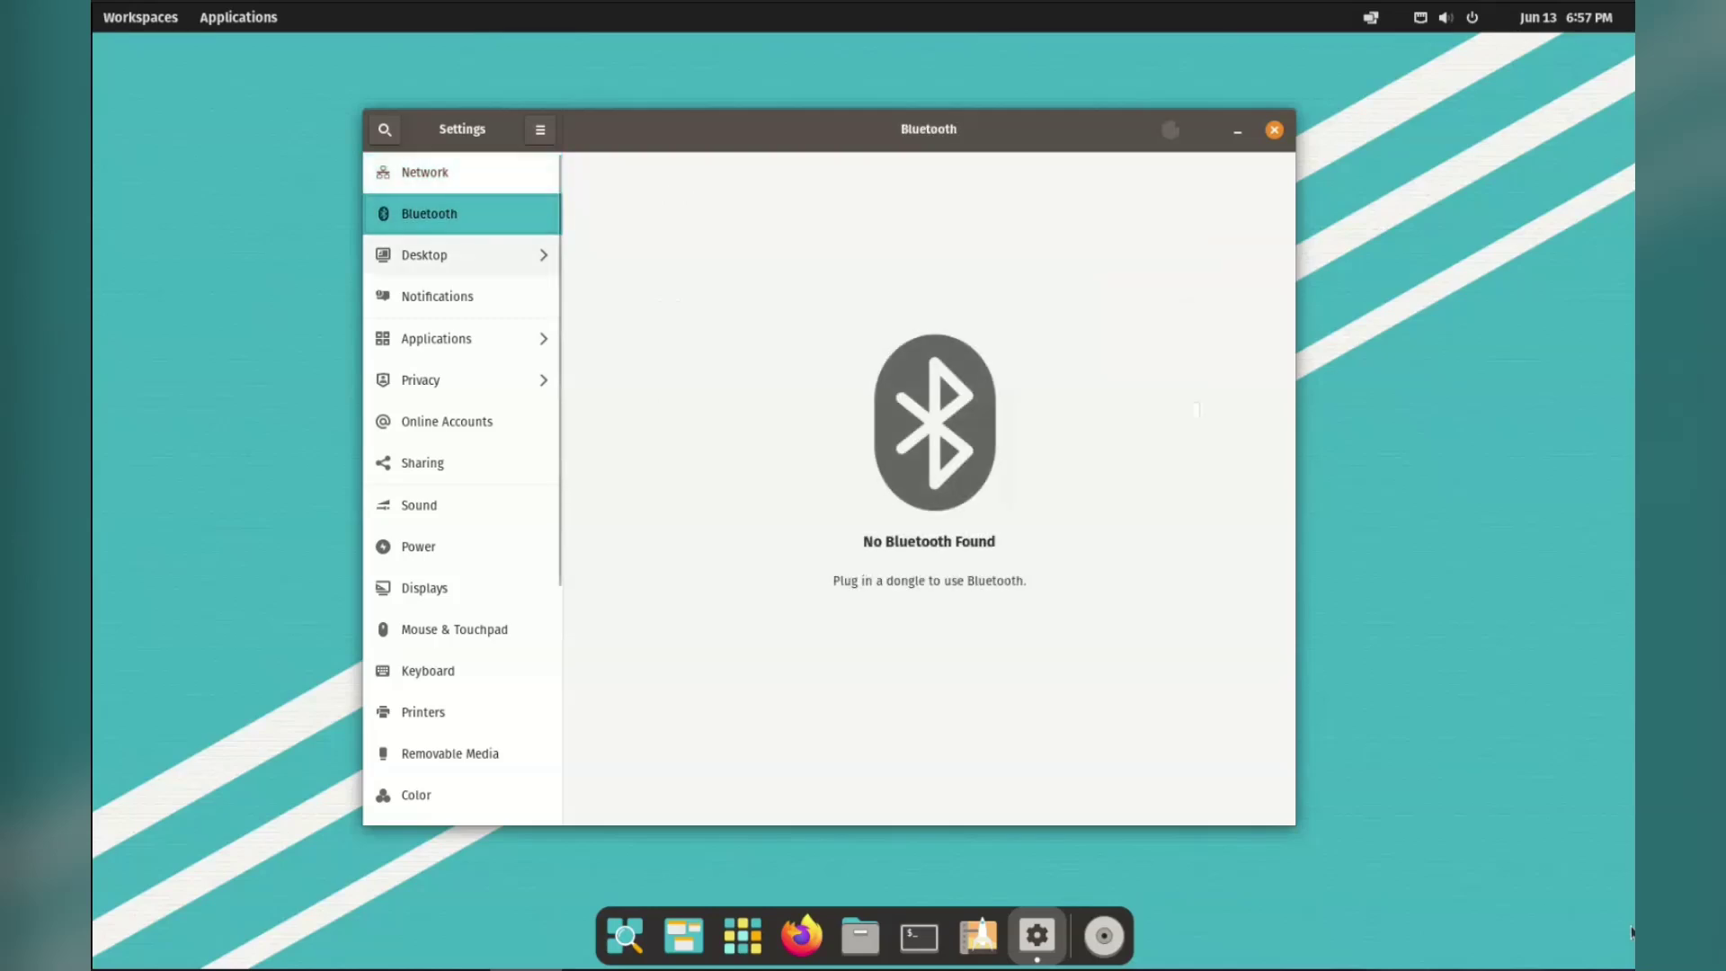
pyautogui.press('Down')
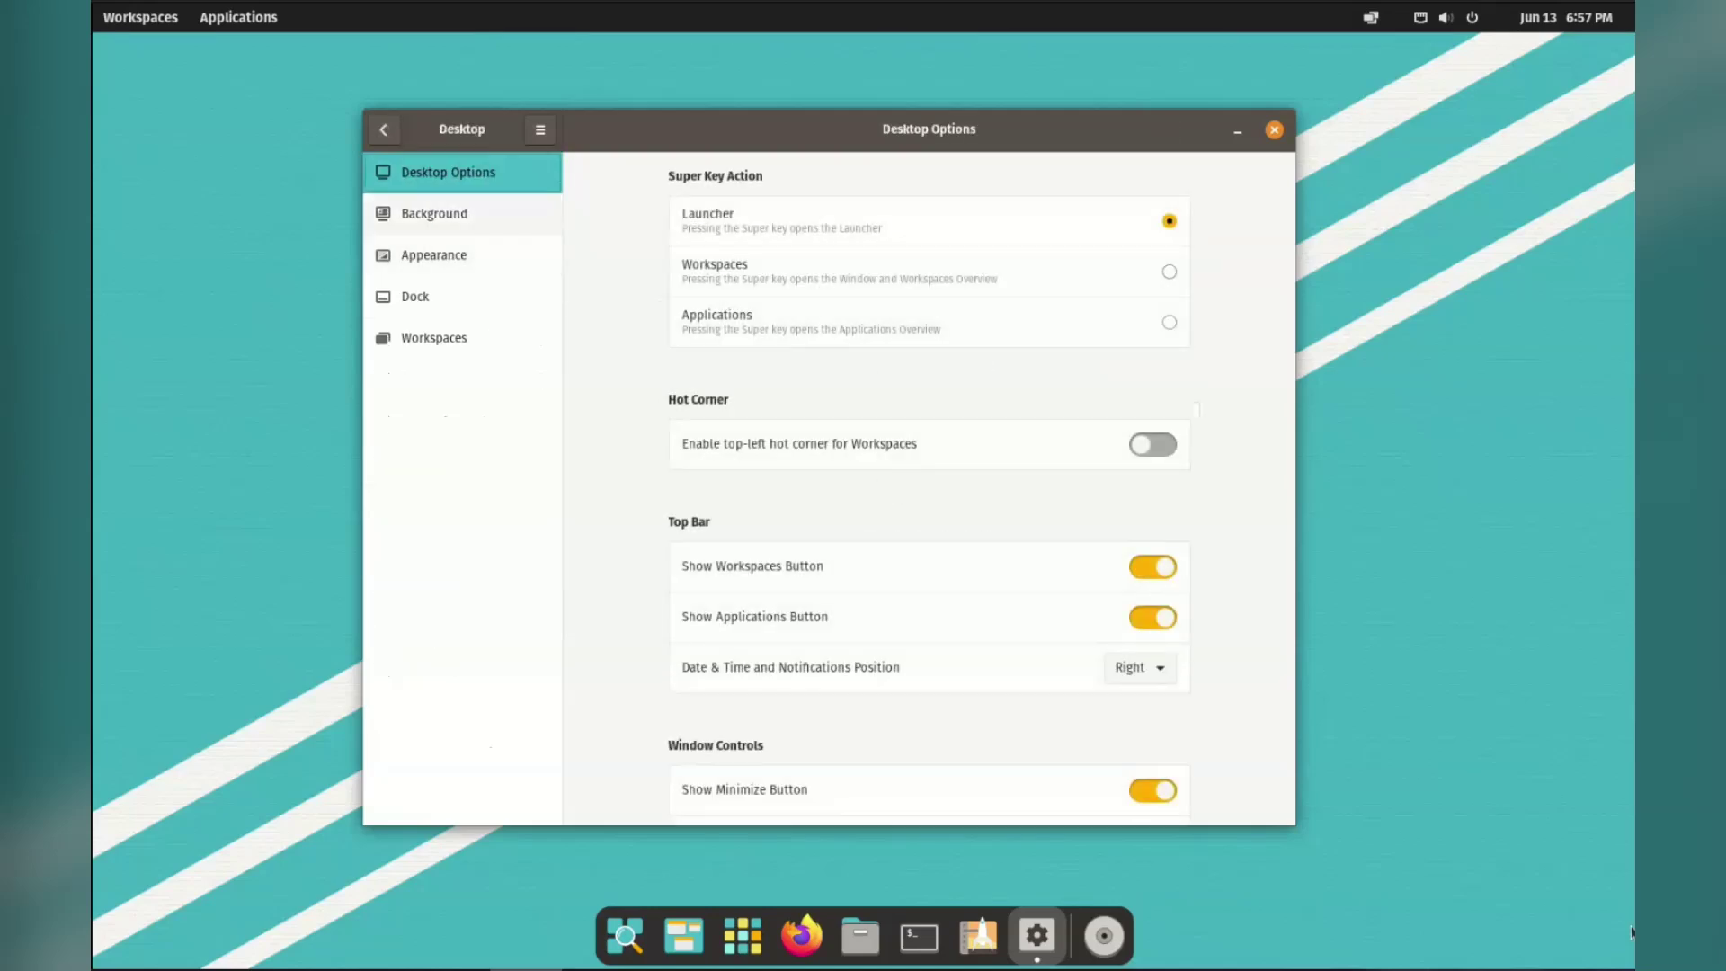
pyautogui.hotkey('alt', 'Left')
pyautogui.press('Down')
pyautogui.press('Down')
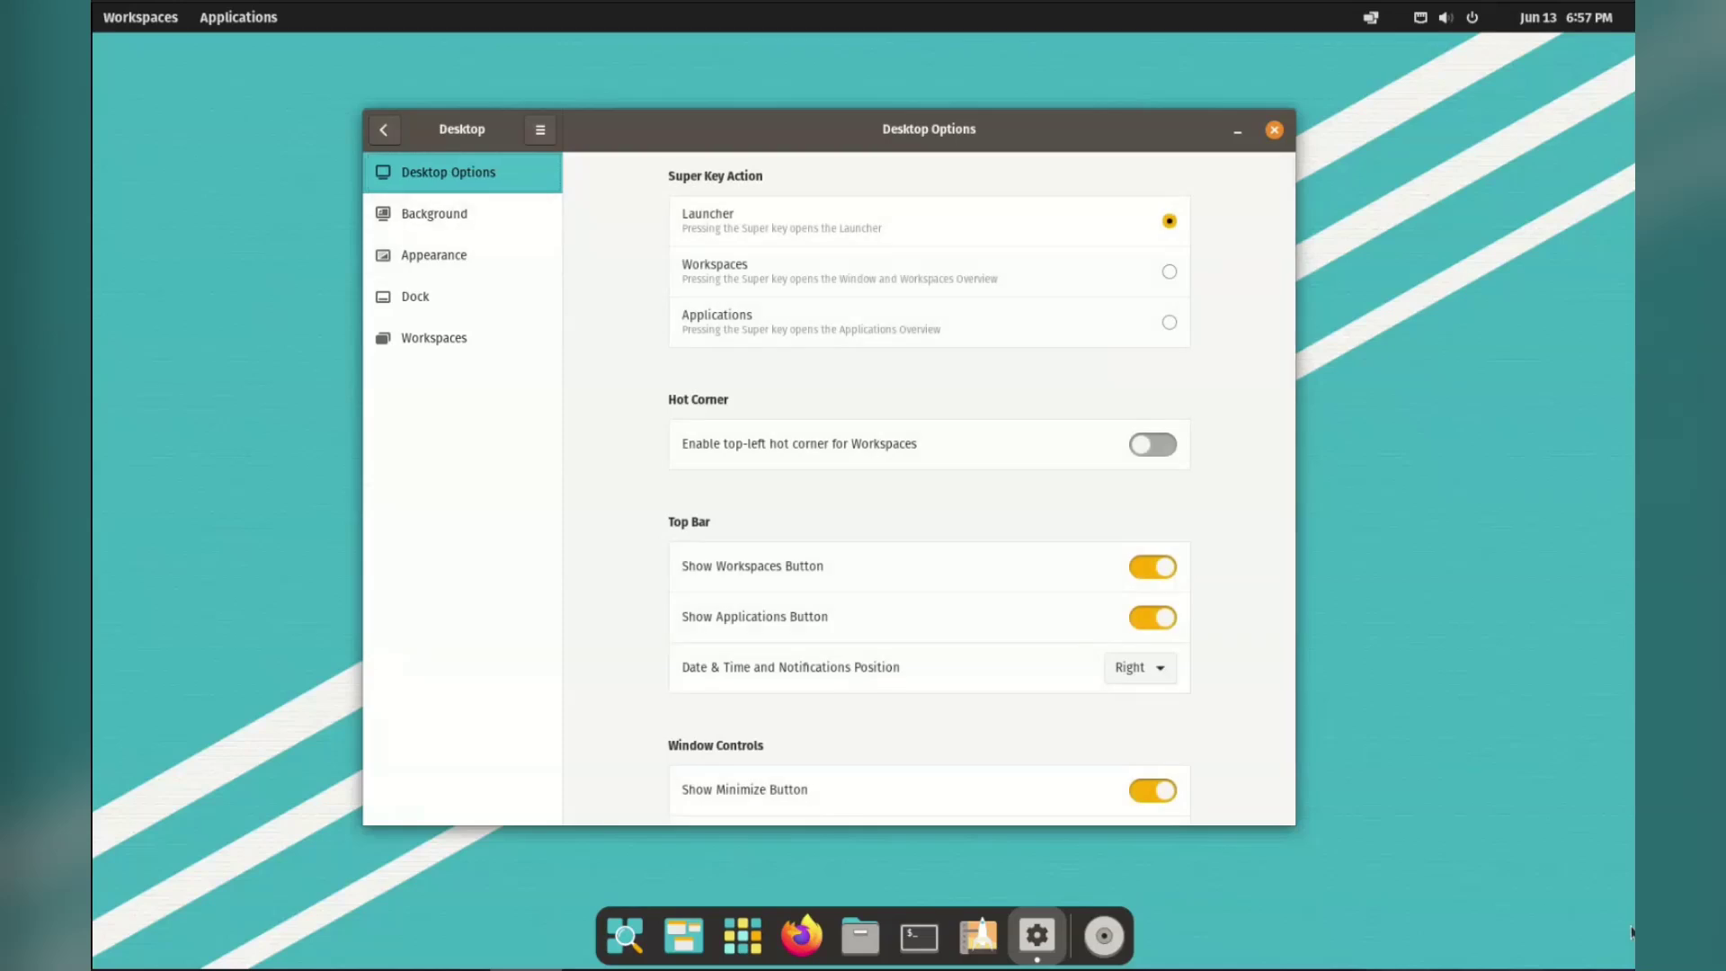
# Open the workspaces overview and app library, then bring the Settings window back.
pyautogui.press('super+d')
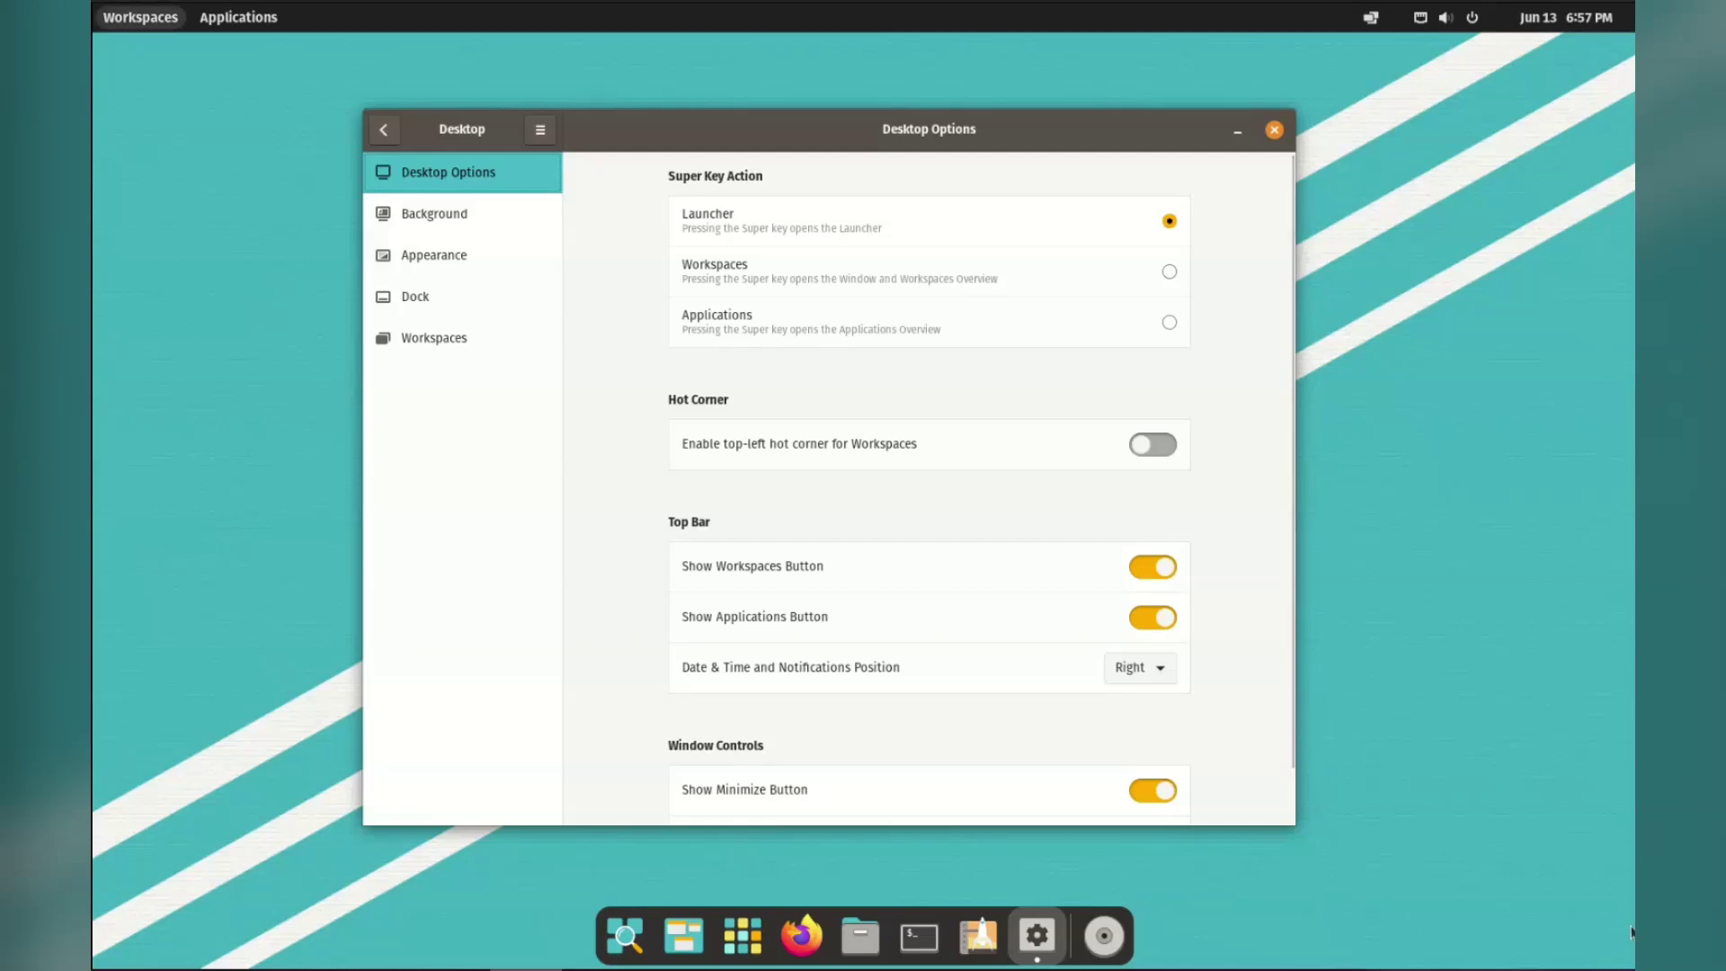
pyautogui.press('super')
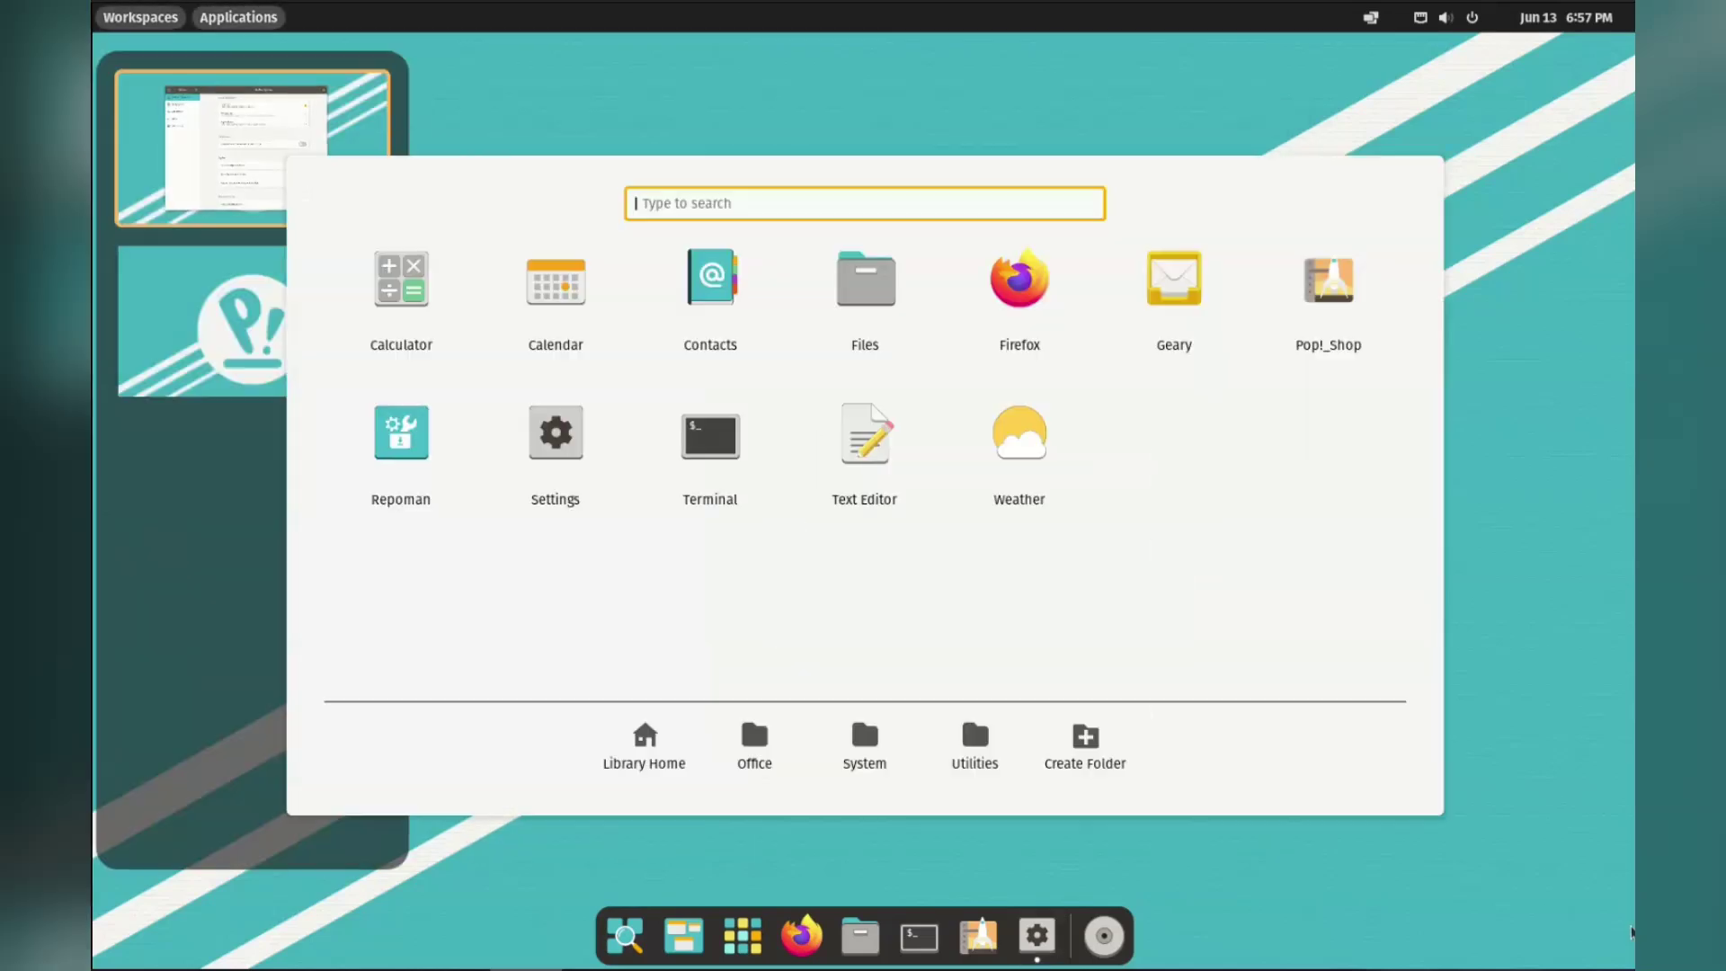
pyautogui.press('super')
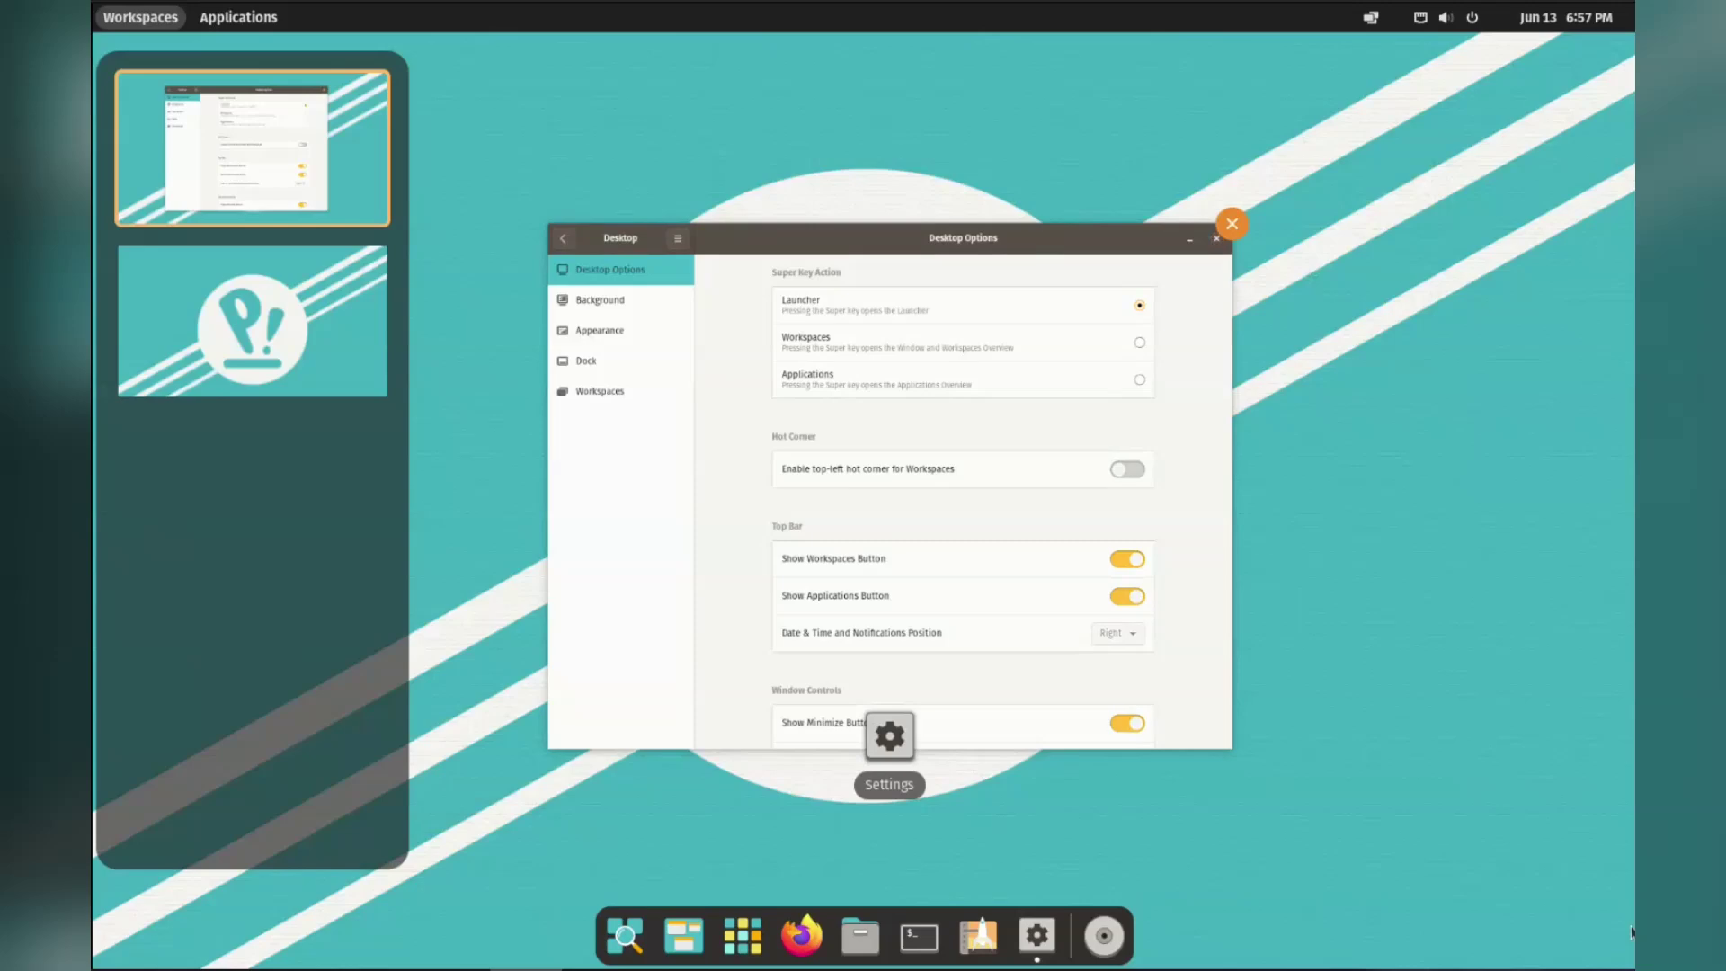
pyautogui.click(890, 732)
# Hide the top-bar Workspaces button, turn on window Maximize buttons, and go to Background.
pyautogui.click(1153, 566)
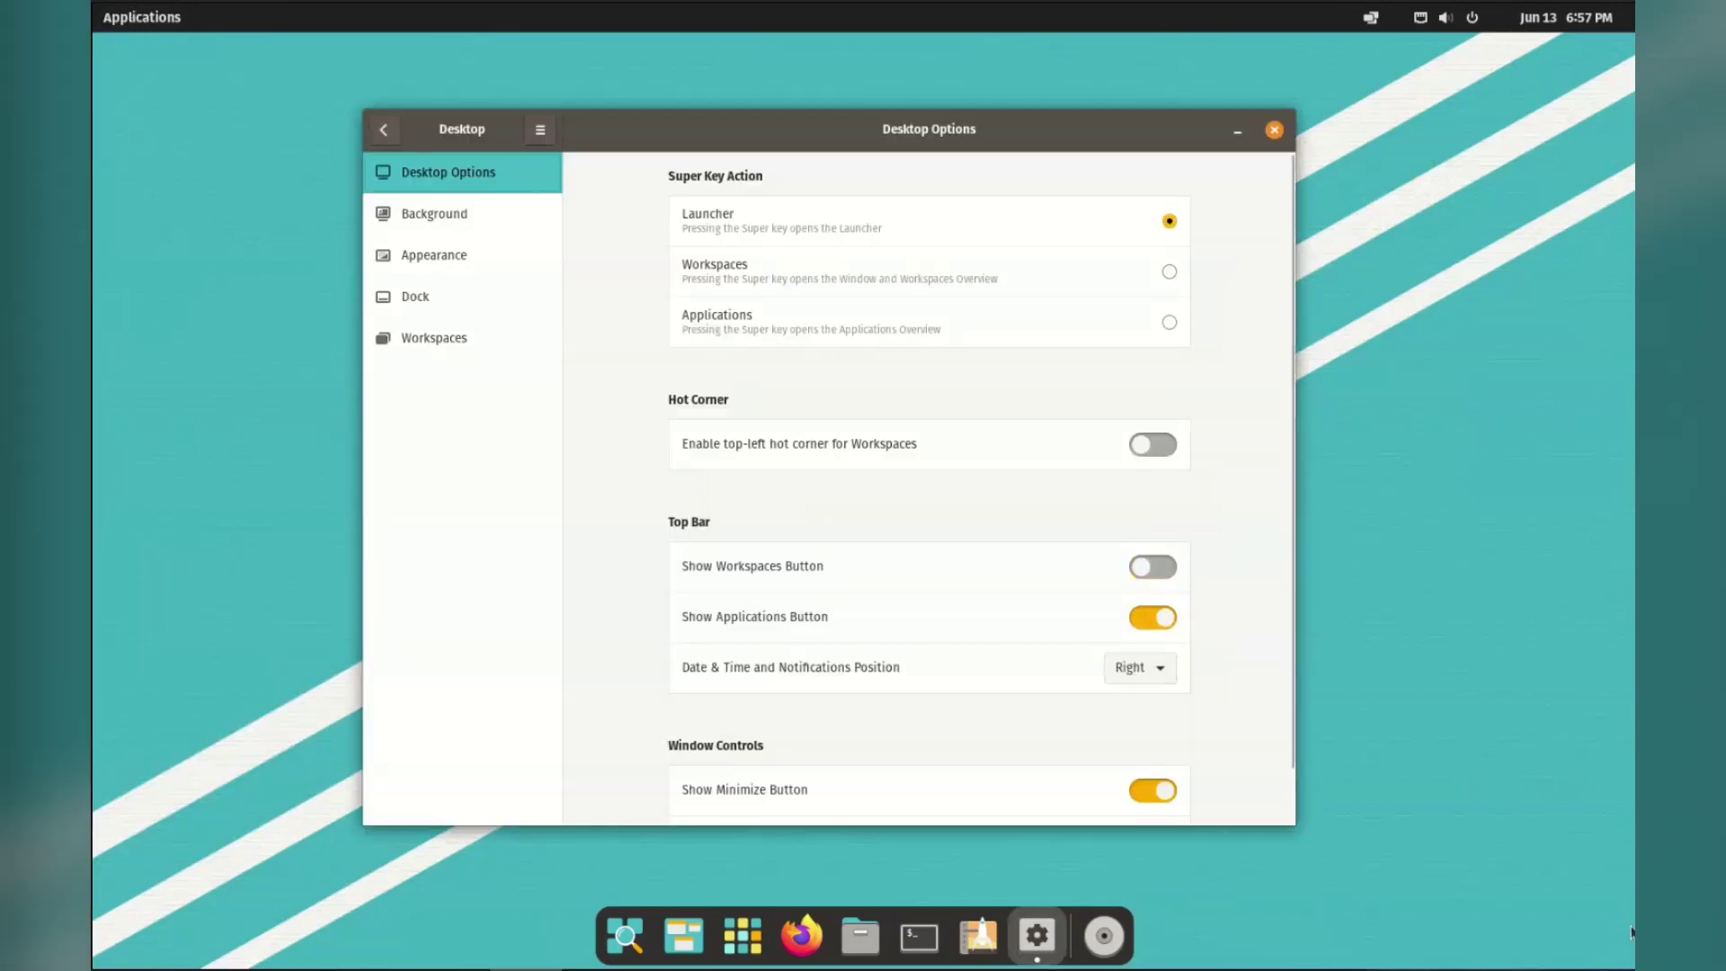
pyautogui.scroll(-2, 929, 488)
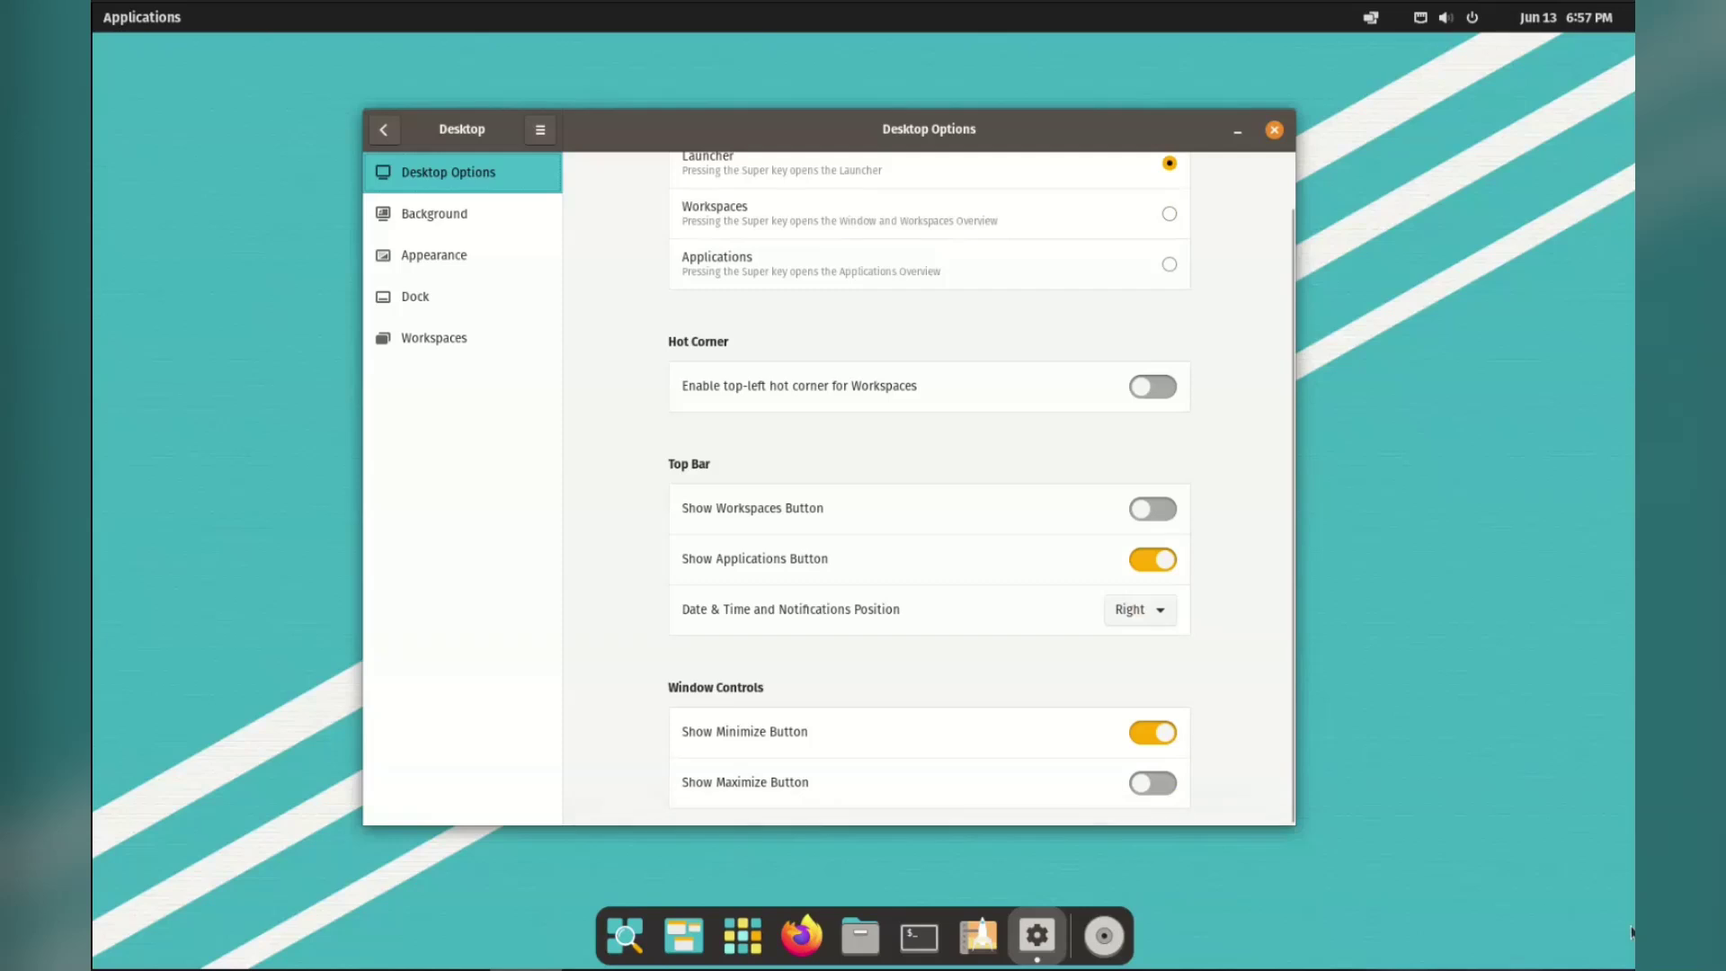
pyautogui.click(1152, 783)
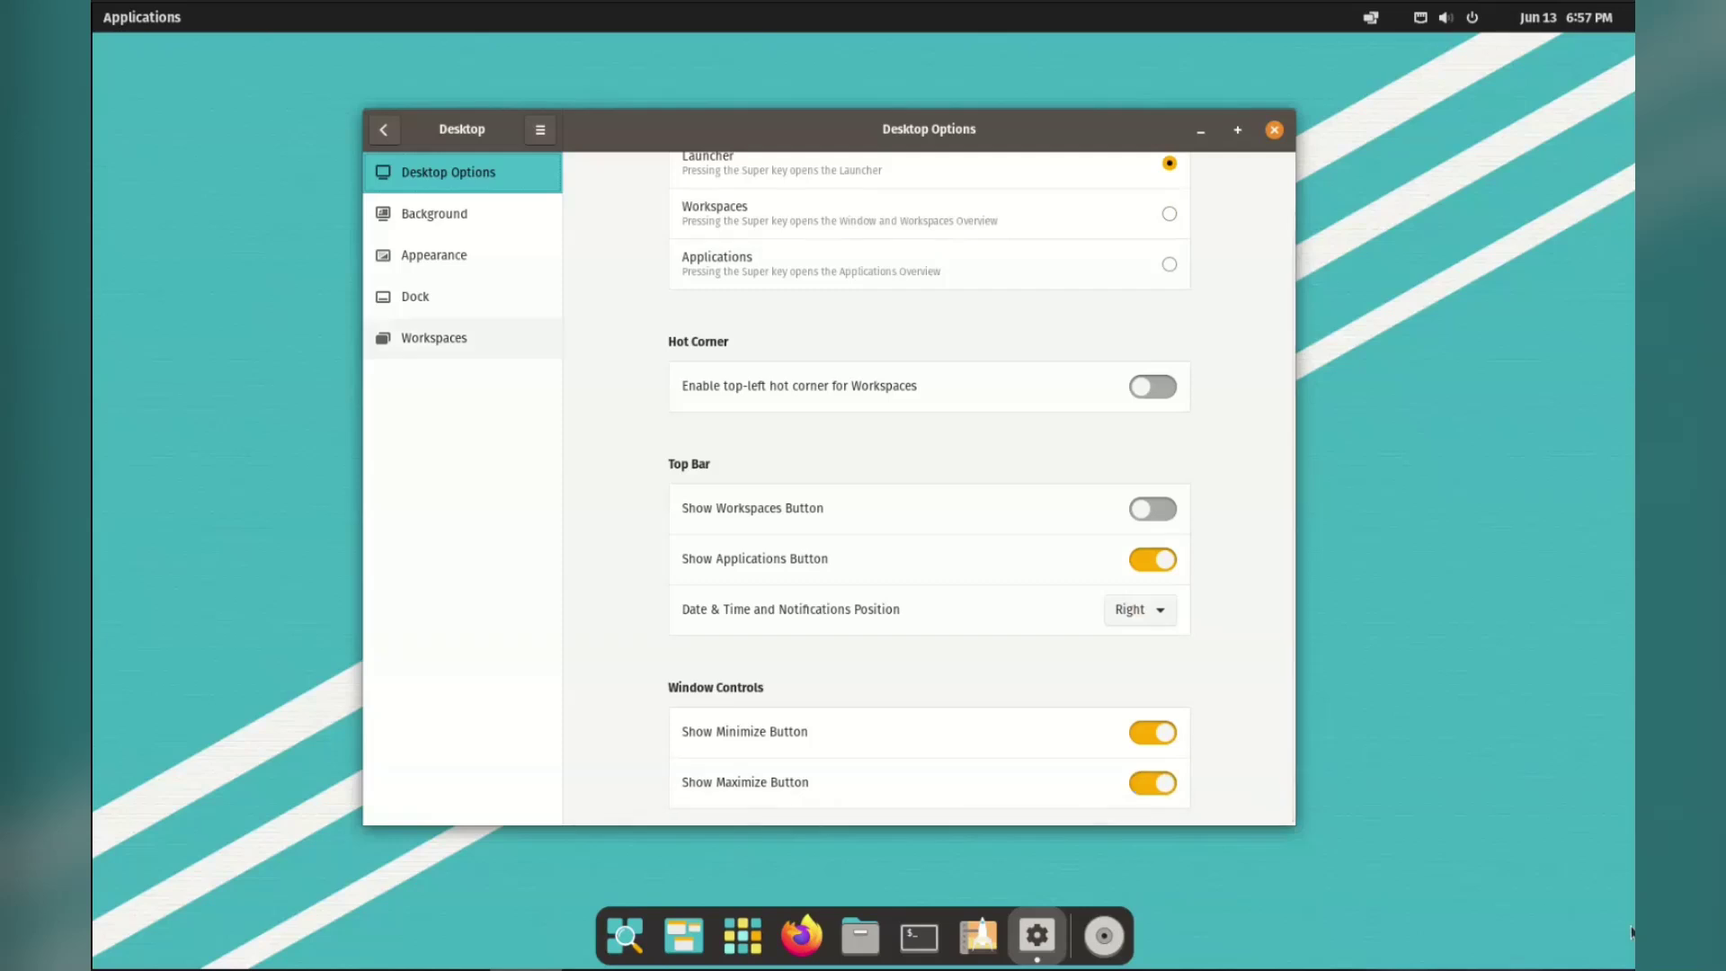
pyautogui.click(435, 214)
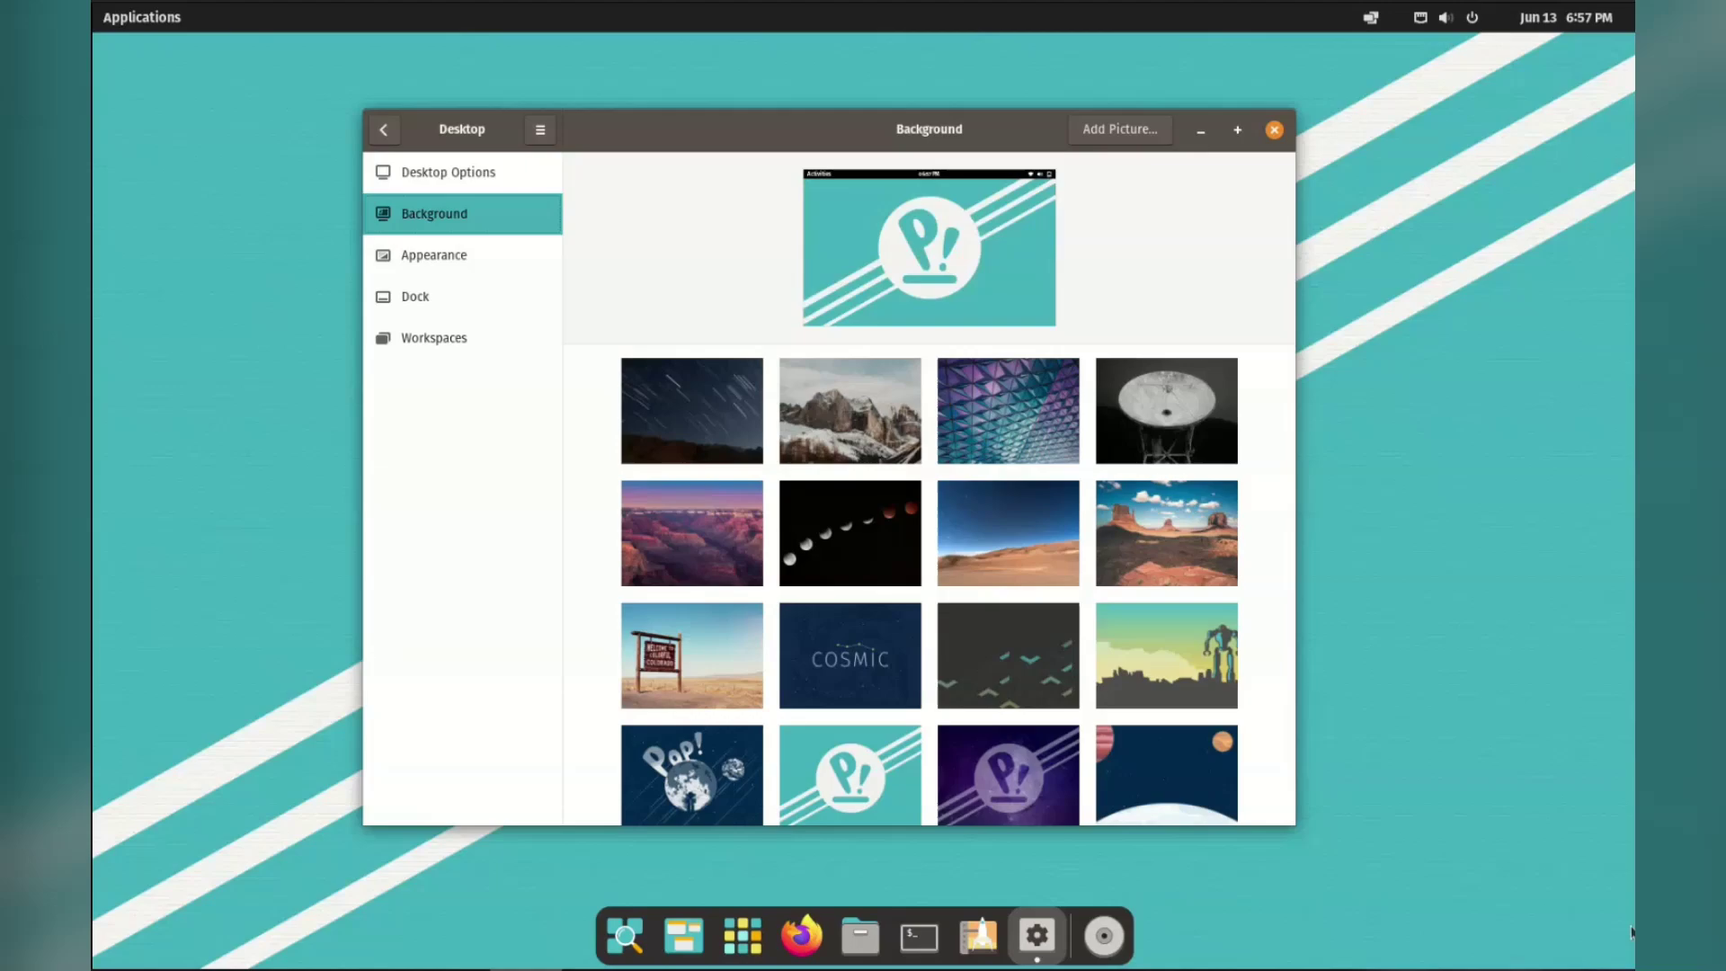
# Try the COSMIC and robot skyline wallpapers and browse the wallpaper grid.
pyautogui.click(850, 656)
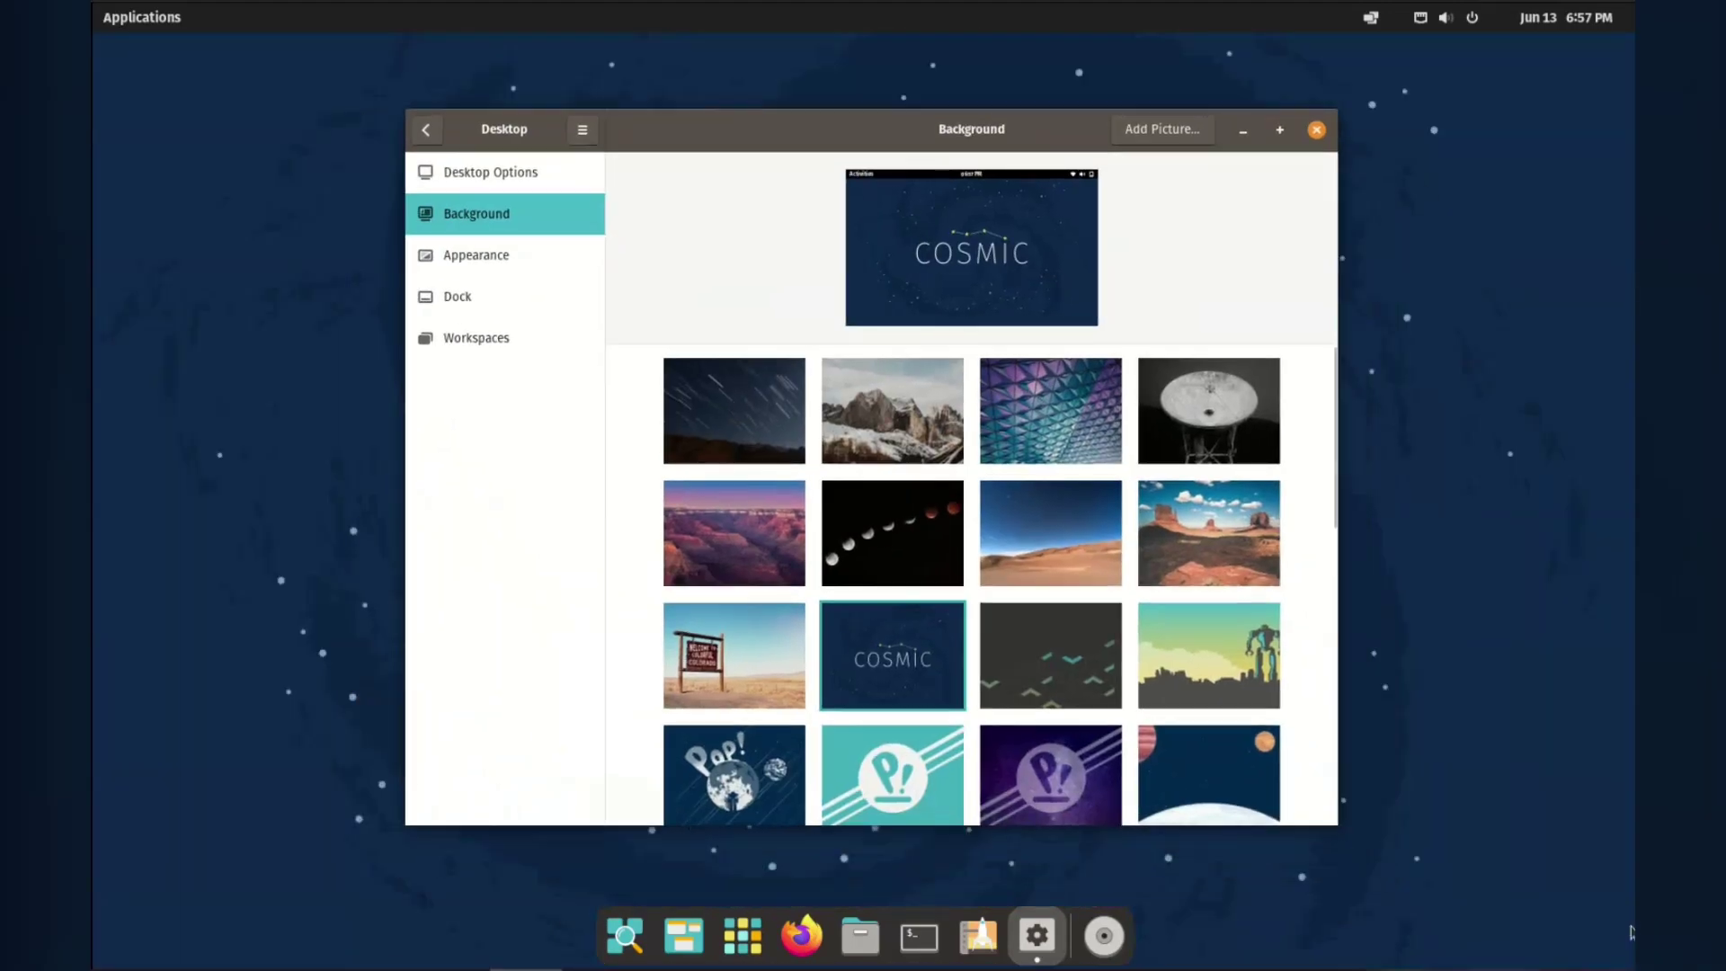
pyautogui.click(1209, 655)
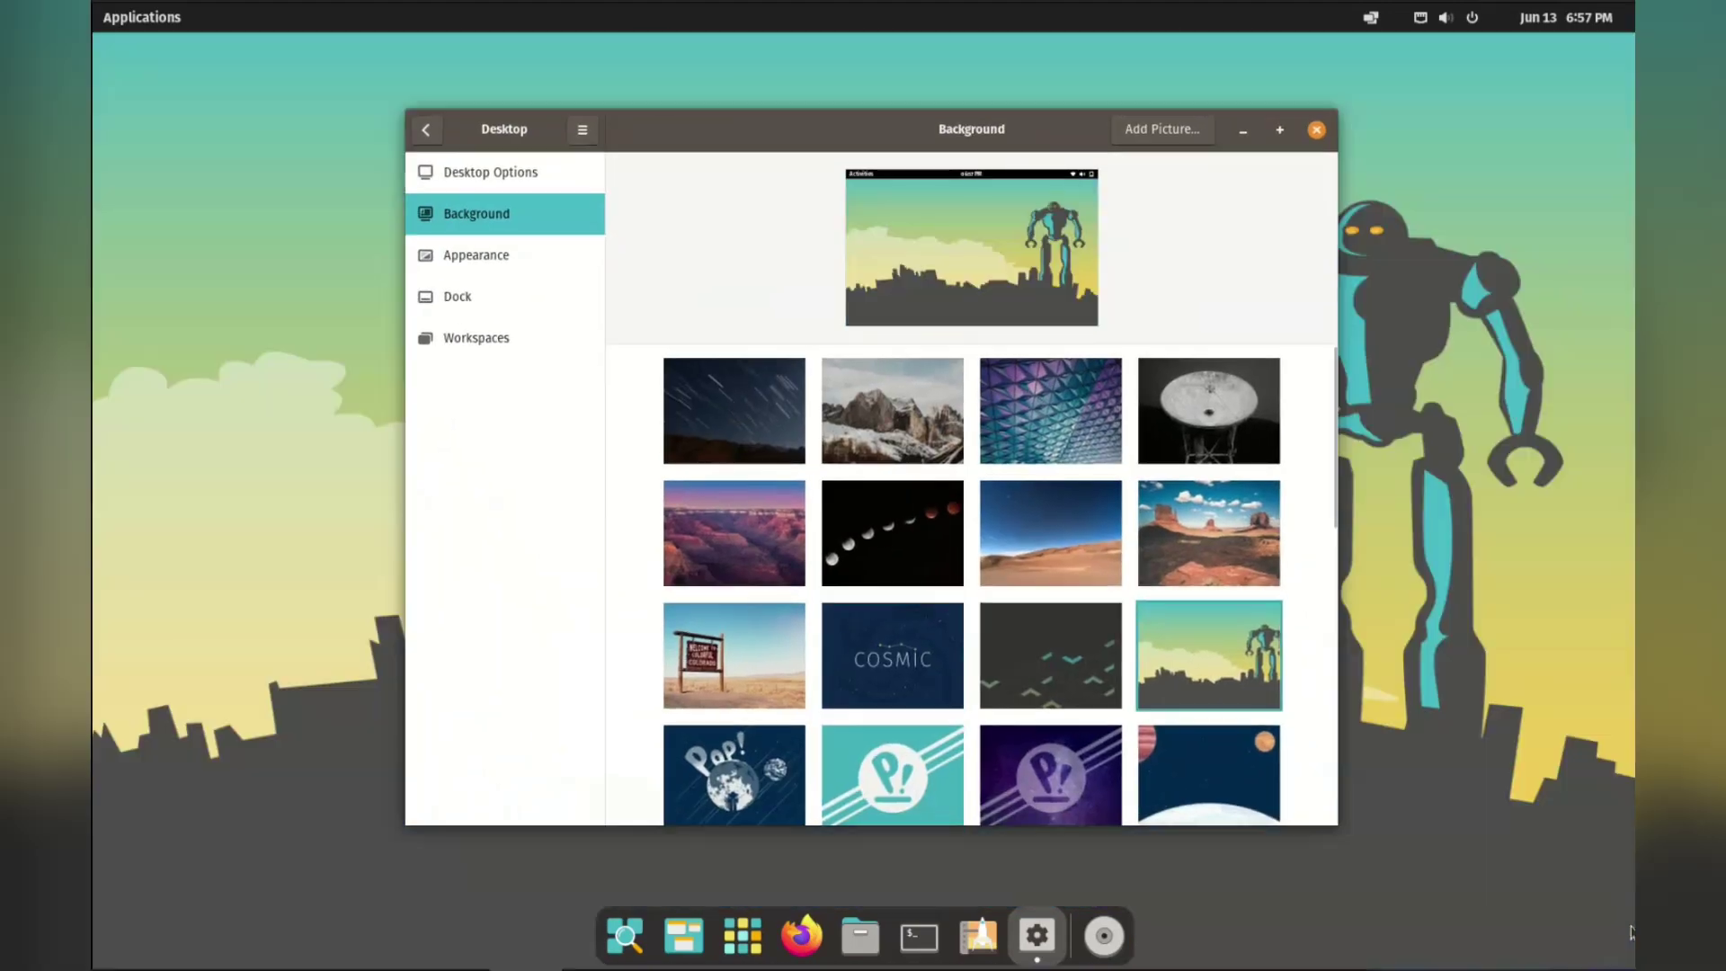
pyautogui.scroll(-10, 865, 629)
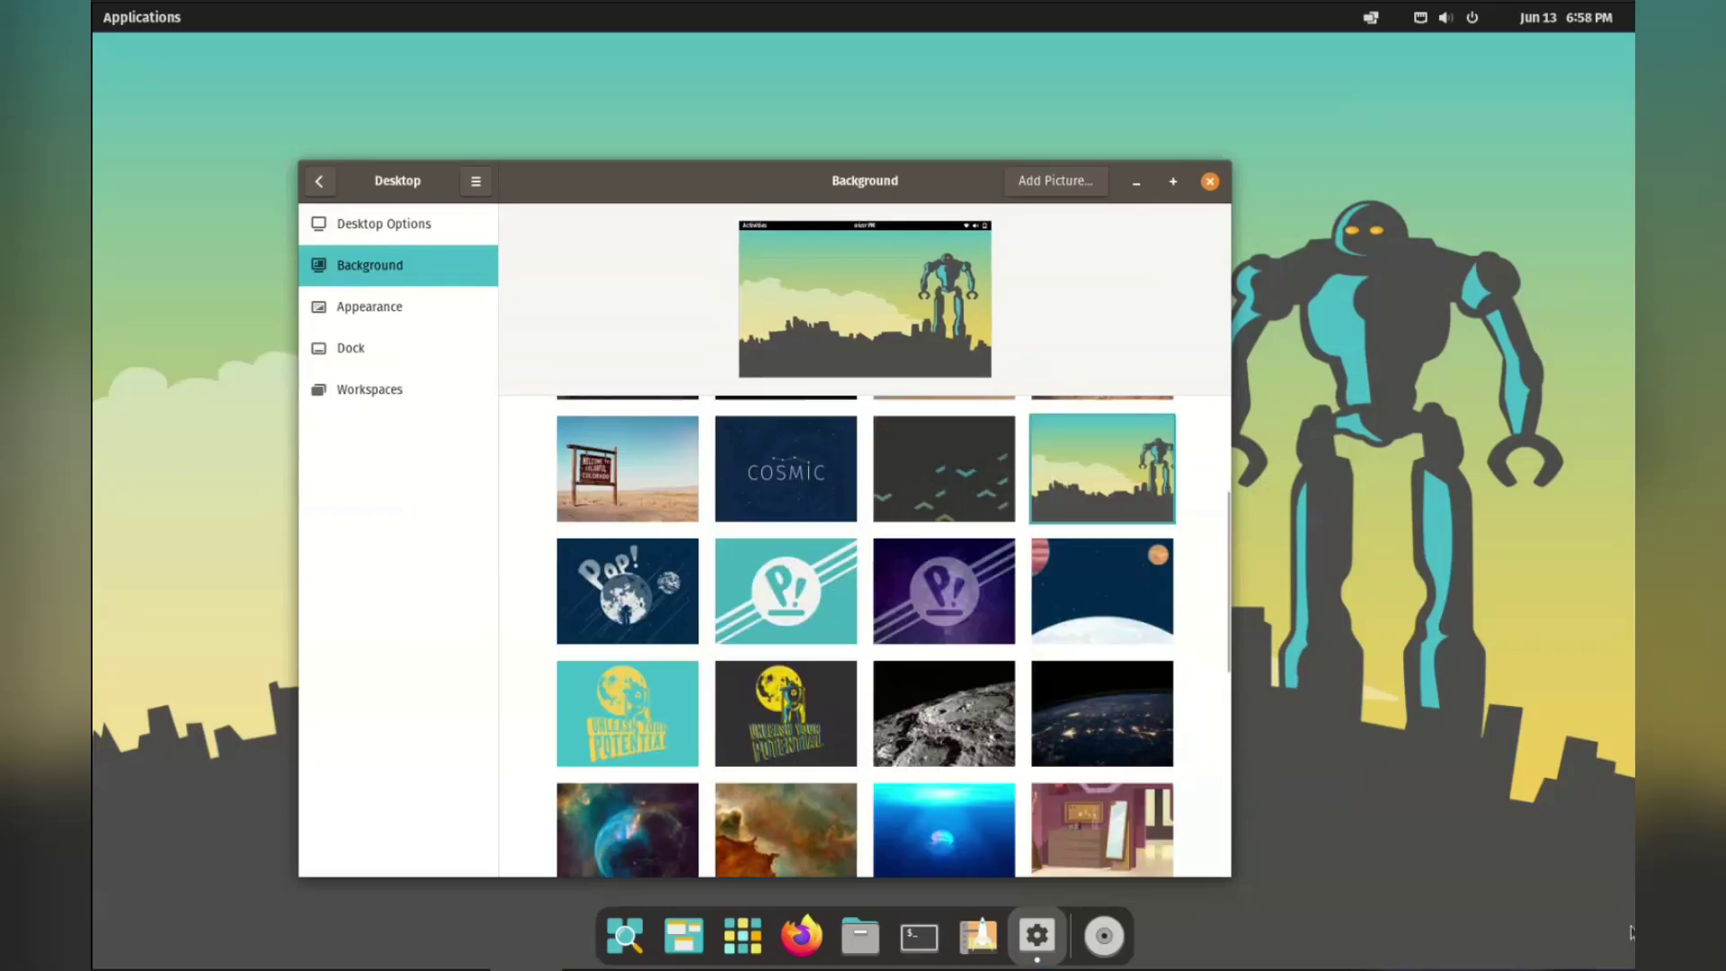
pyautogui.scroll(5, 865, 629)
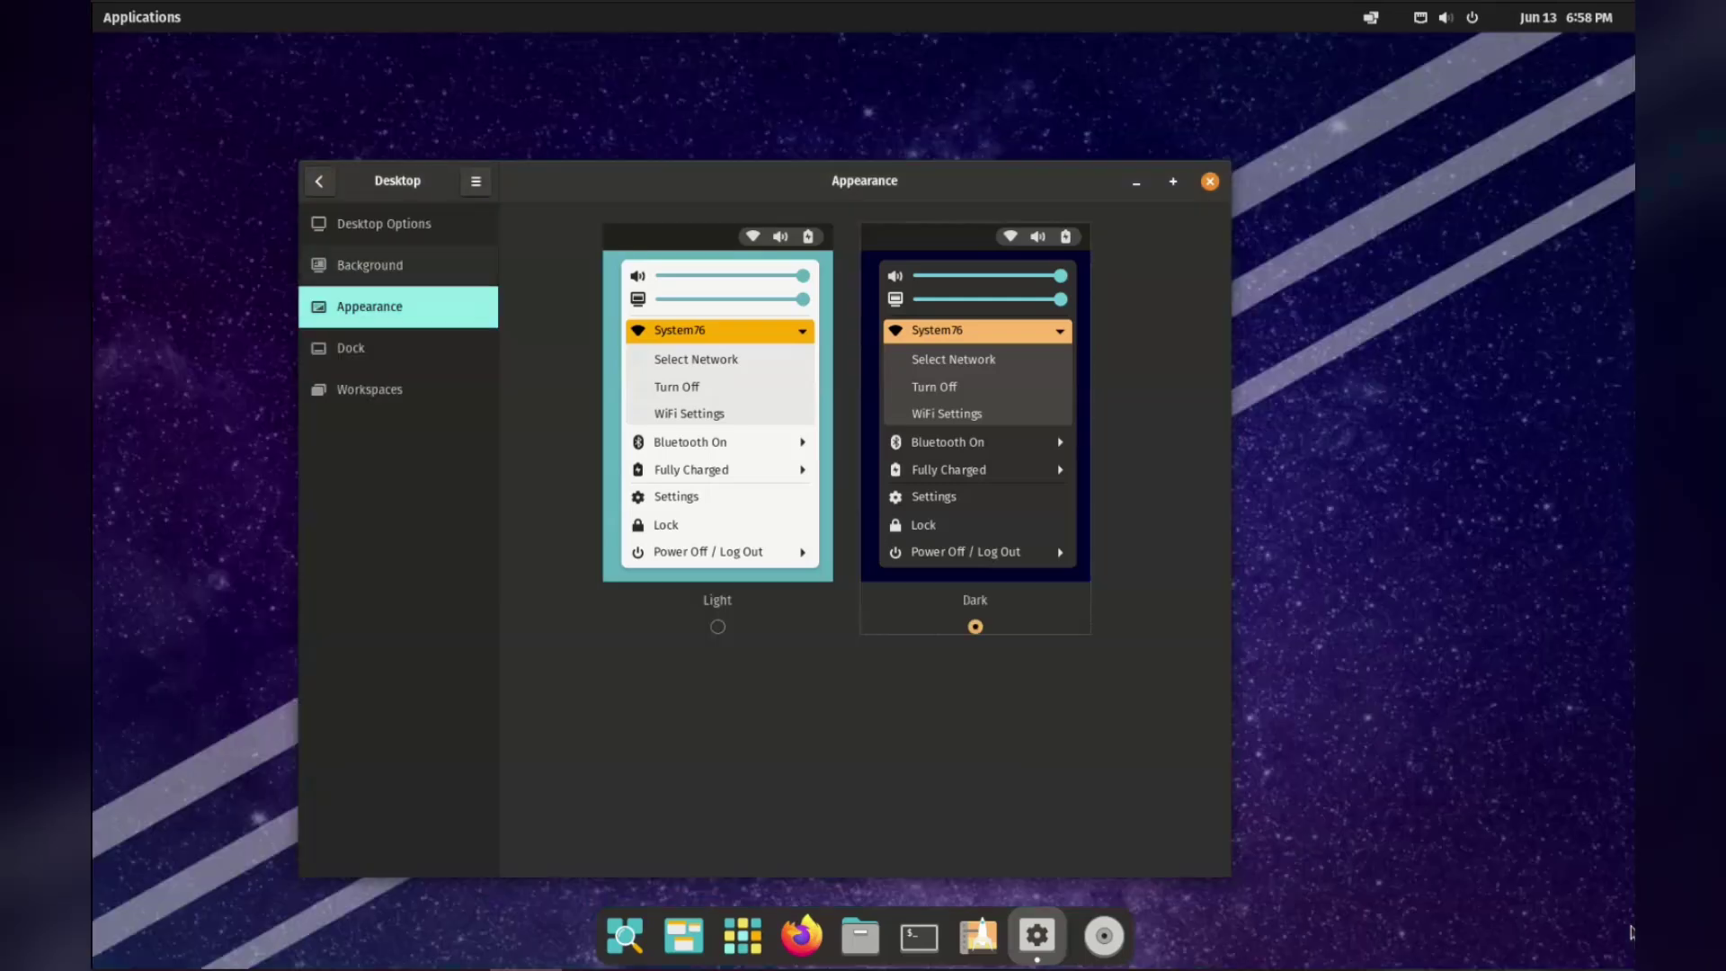
# Switch the desktop to the Dark theme and move down the sidebar to Dock settings.
pyautogui.click(369, 265)
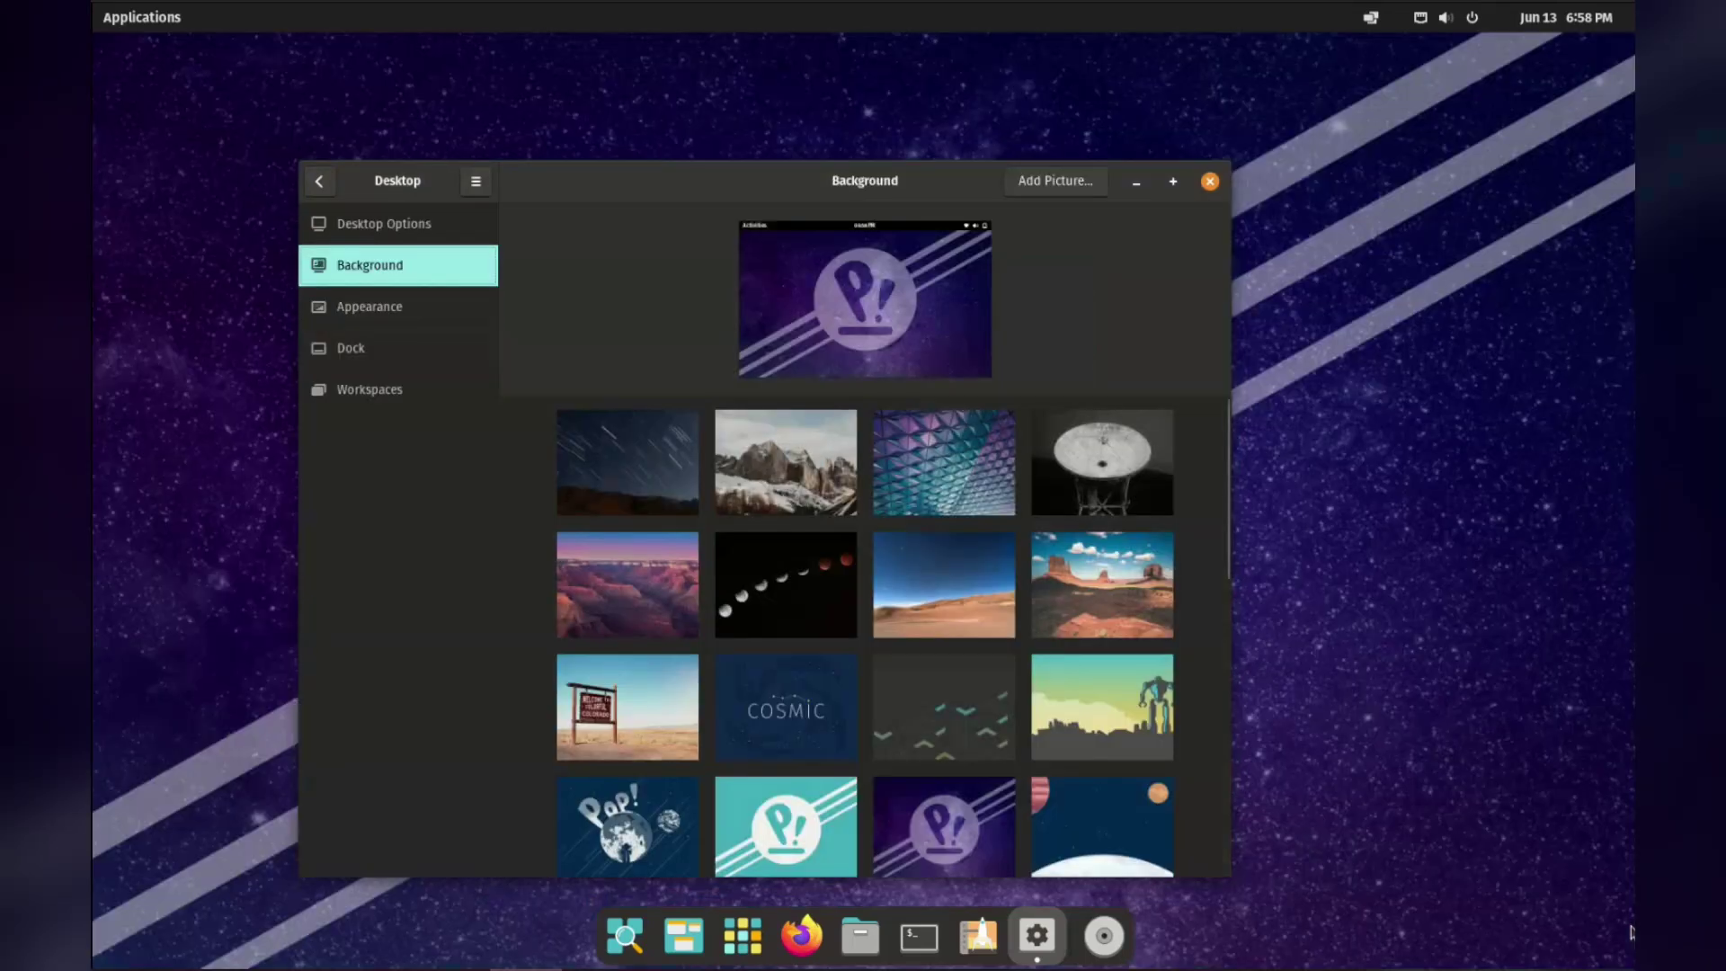
pyautogui.press('Down')
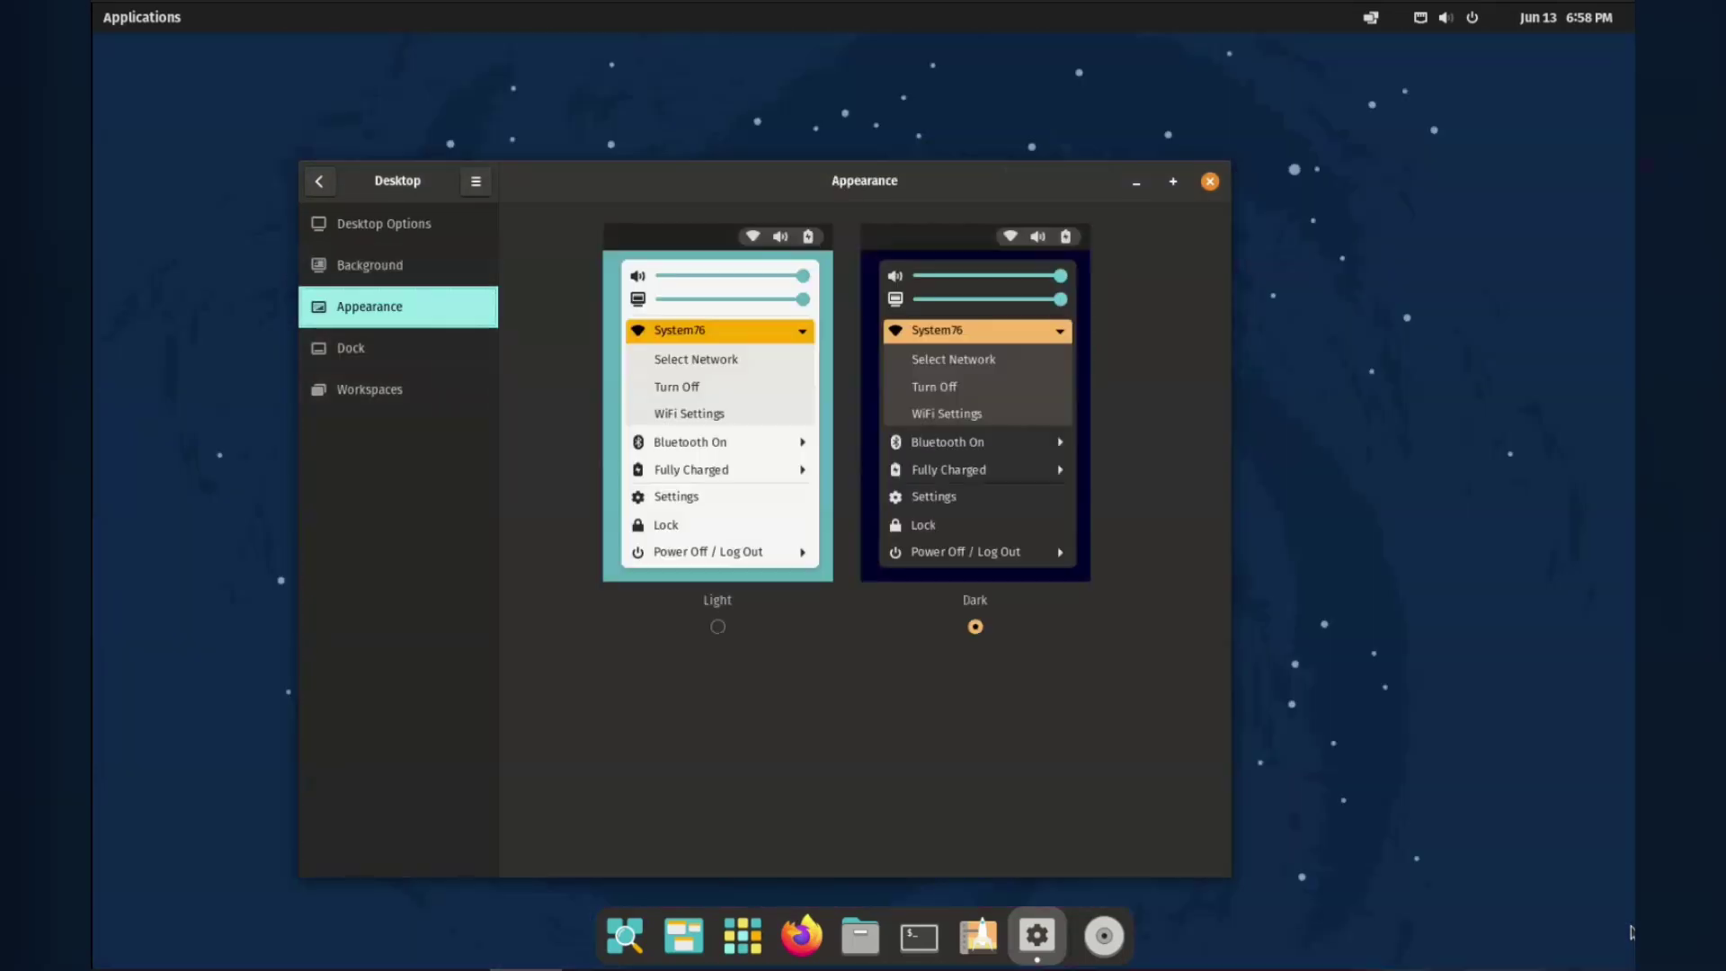
pyautogui.press('Down')
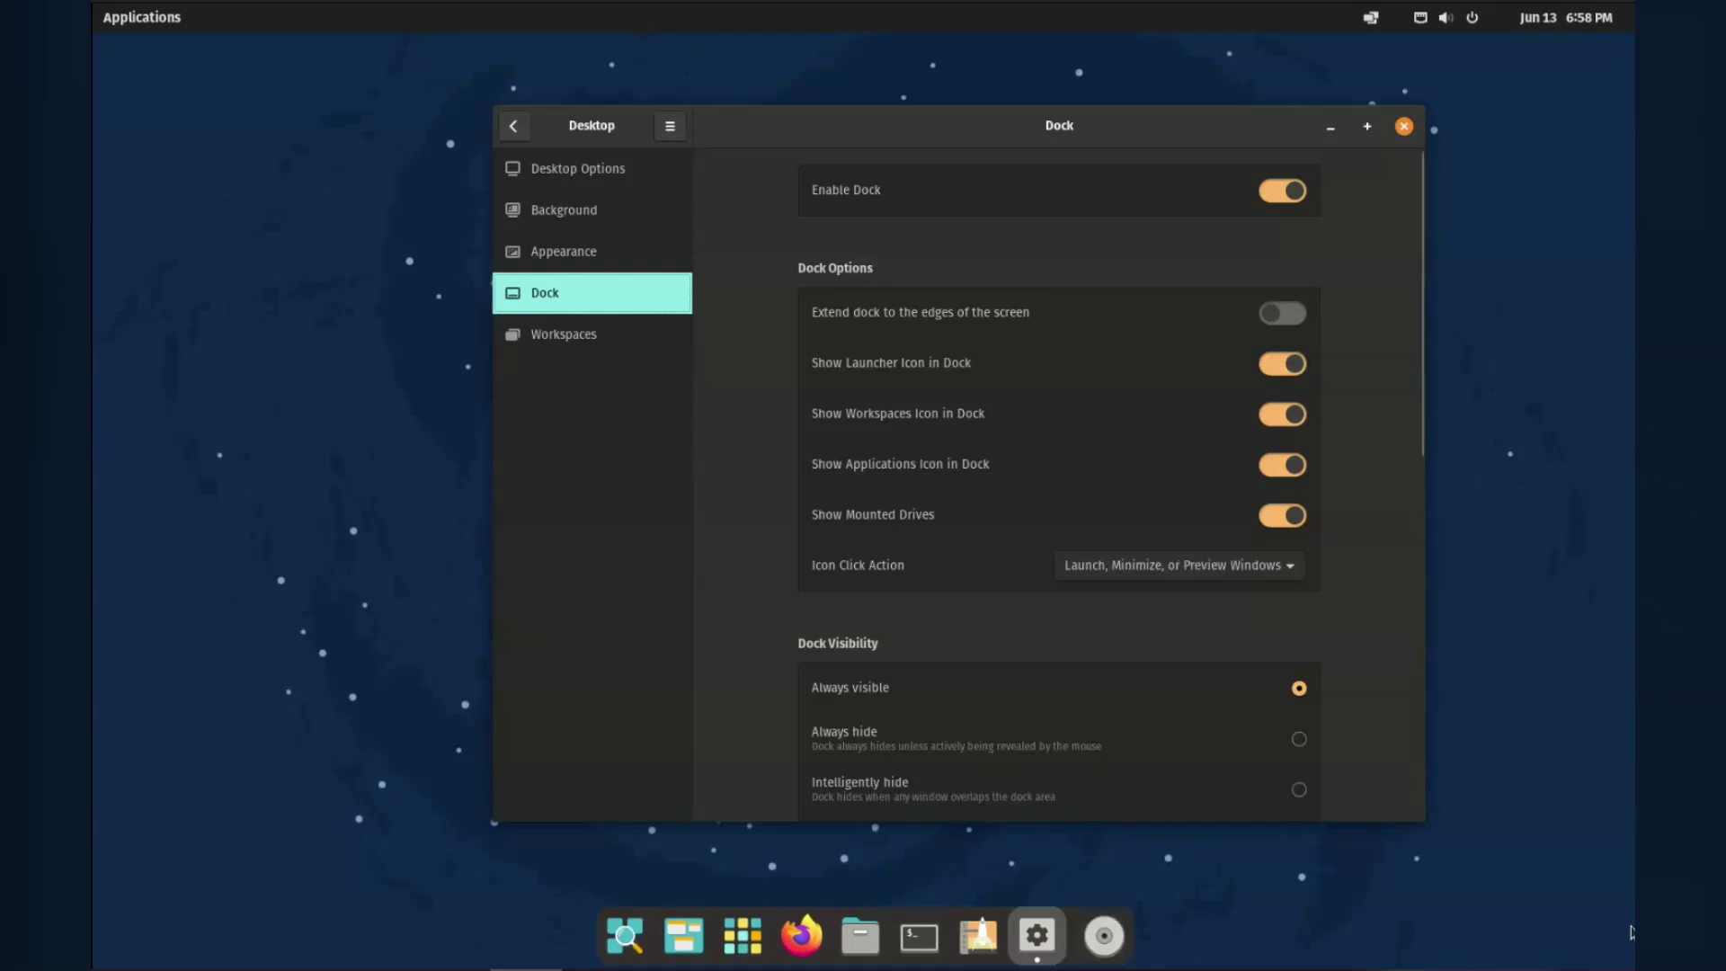
# Review the Workspaces, Applications, Privacy and Mouse & Touchpad pages, then close Settings with Super+Q.
pyautogui.press('Down')
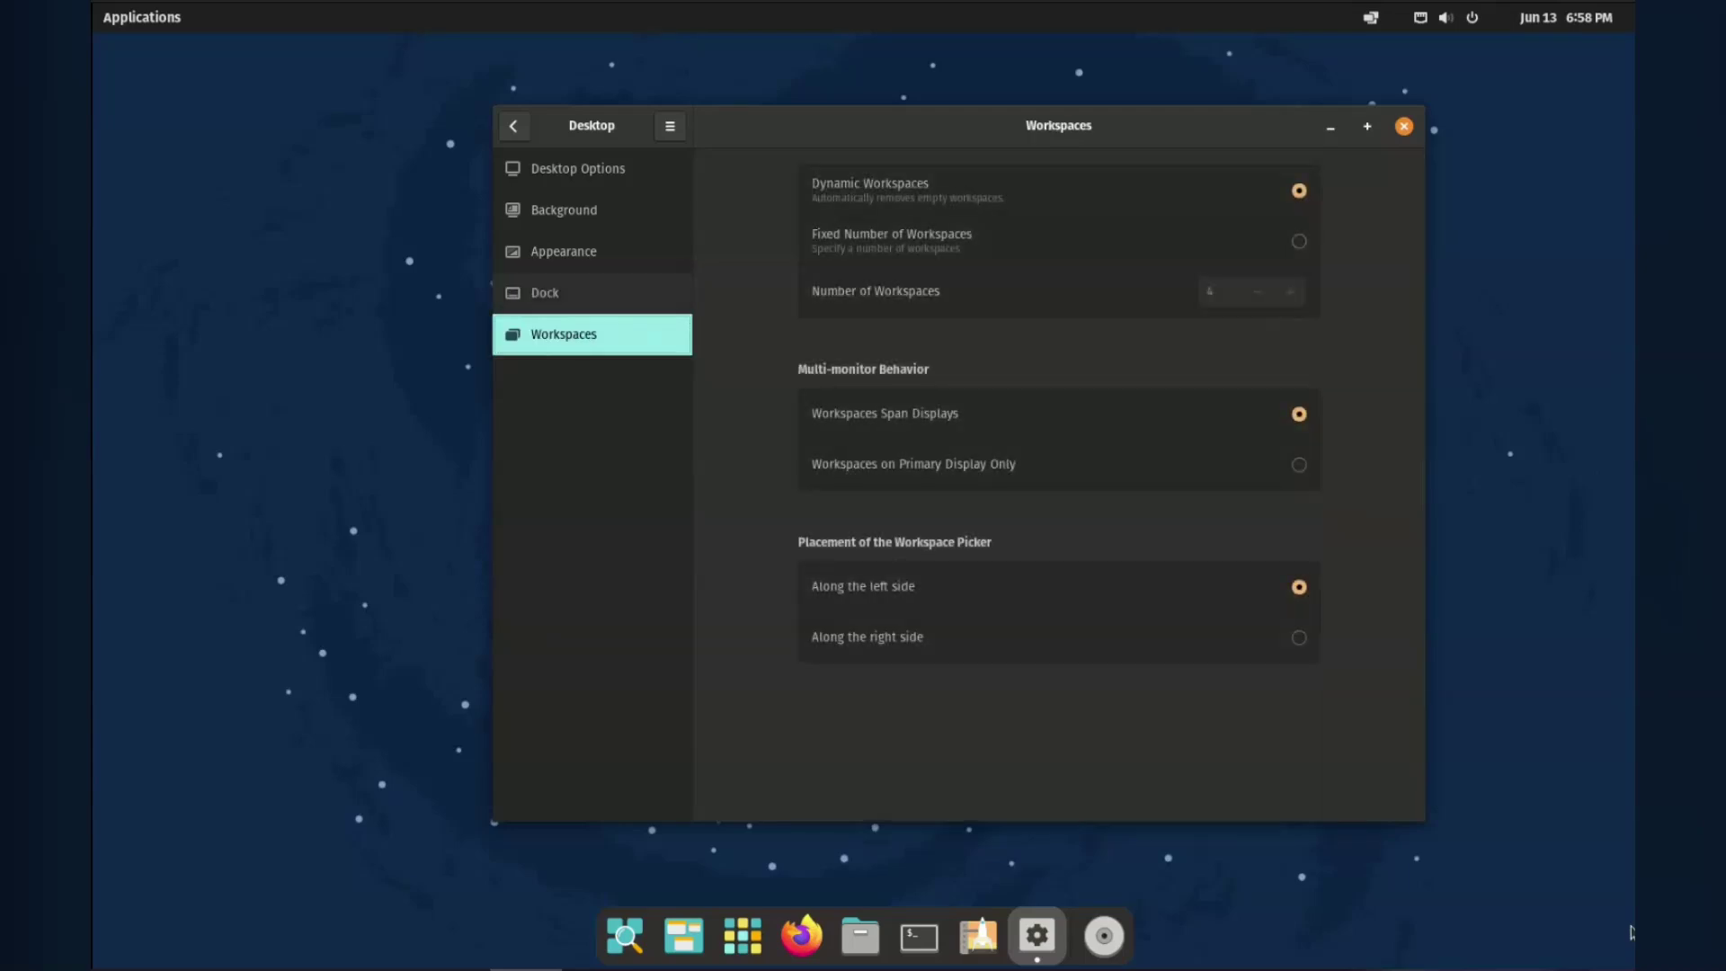
pyautogui.hotkey('alt', 'Left')
pyautogui.press('Down')
pyautogui.press('Down')
pyautogui.press('Down')
pyautogui.press('Down')
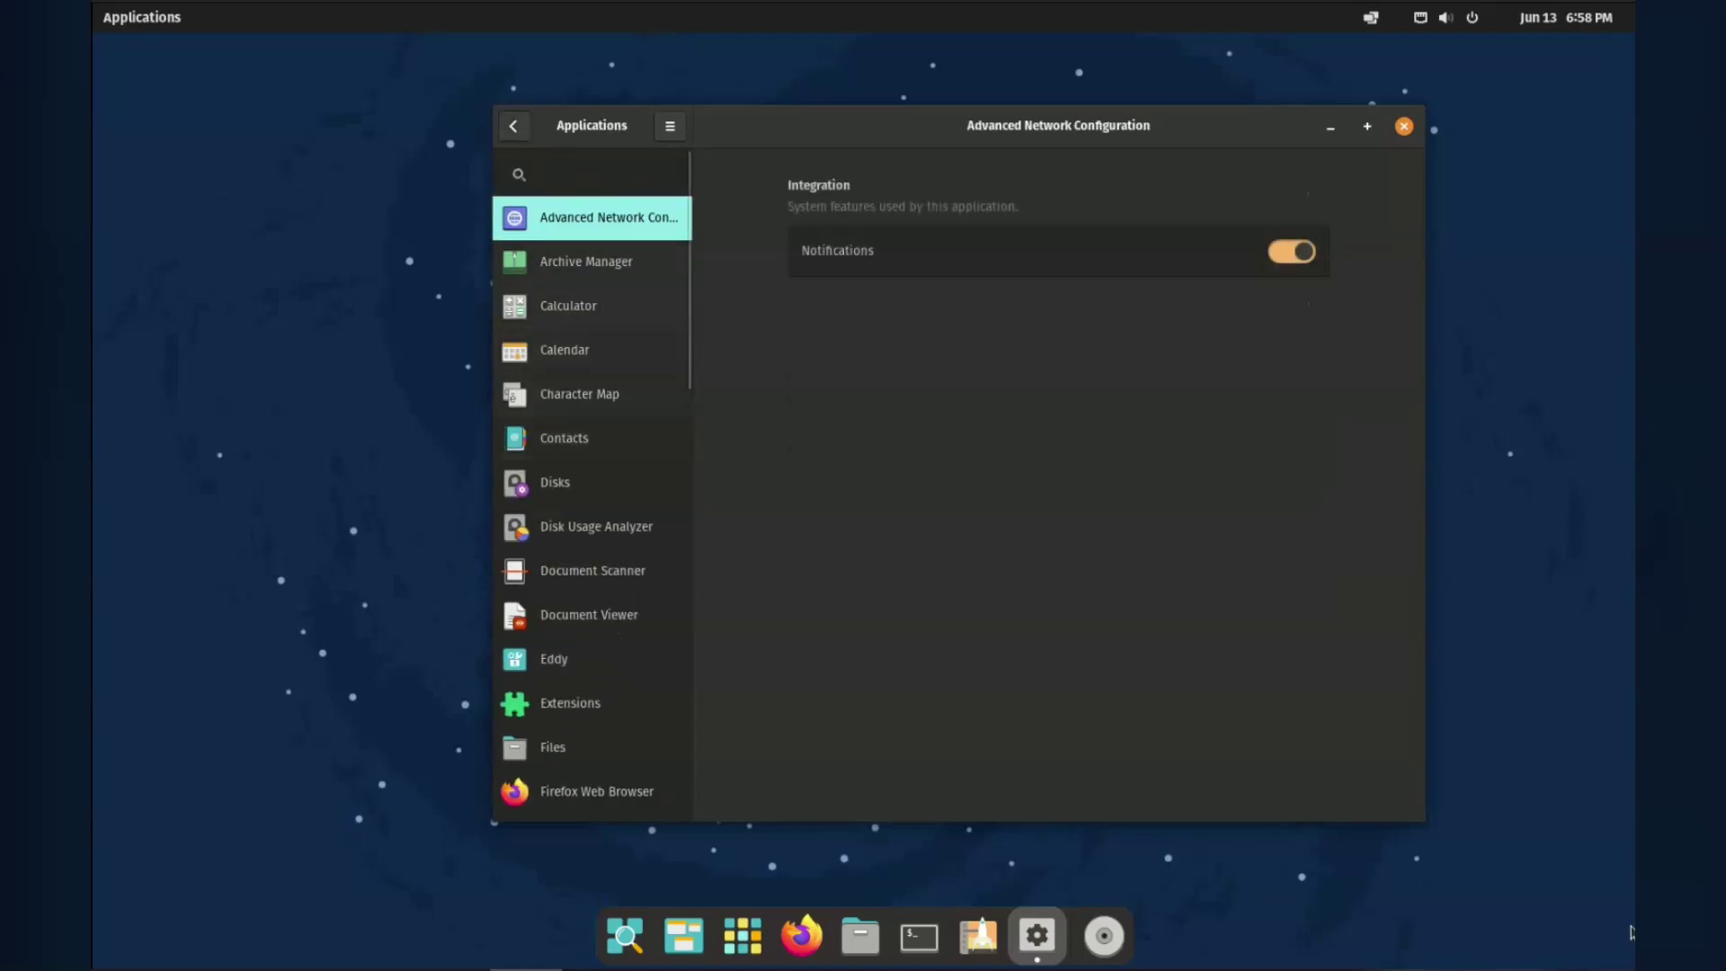
pyautogui.hotkey('alt', 'Left')
pyautogui.press('Down')
pyautogui.press('Return')
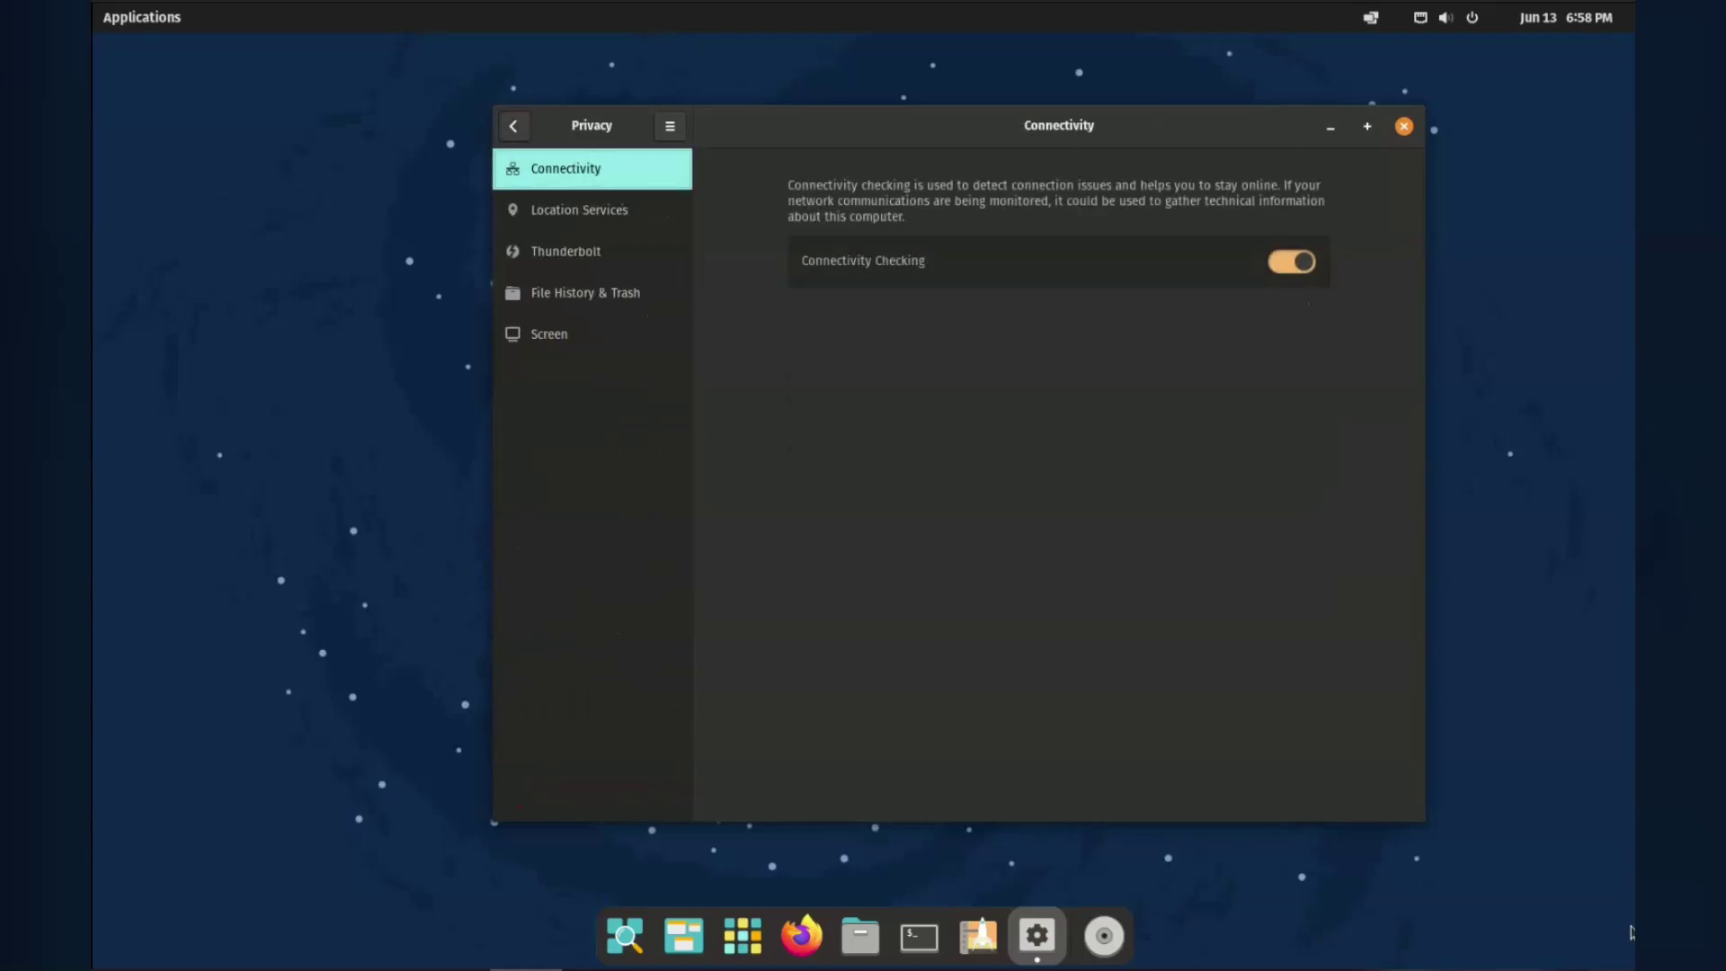
pyautogui.hotkey('alt', 'Left')
pyautogui.press('Down')
pyautogui.press('Down')
pyautogui.press('Down')
pyautogui.press('Down')
pyautogui.press('Down')
pyautogui.press('Down')
pyautogui.press('Down')
pyautogui.press('Down')
pyautogui.press('Down')
pyautogui.press('Down')
pyautogui.press('Down')
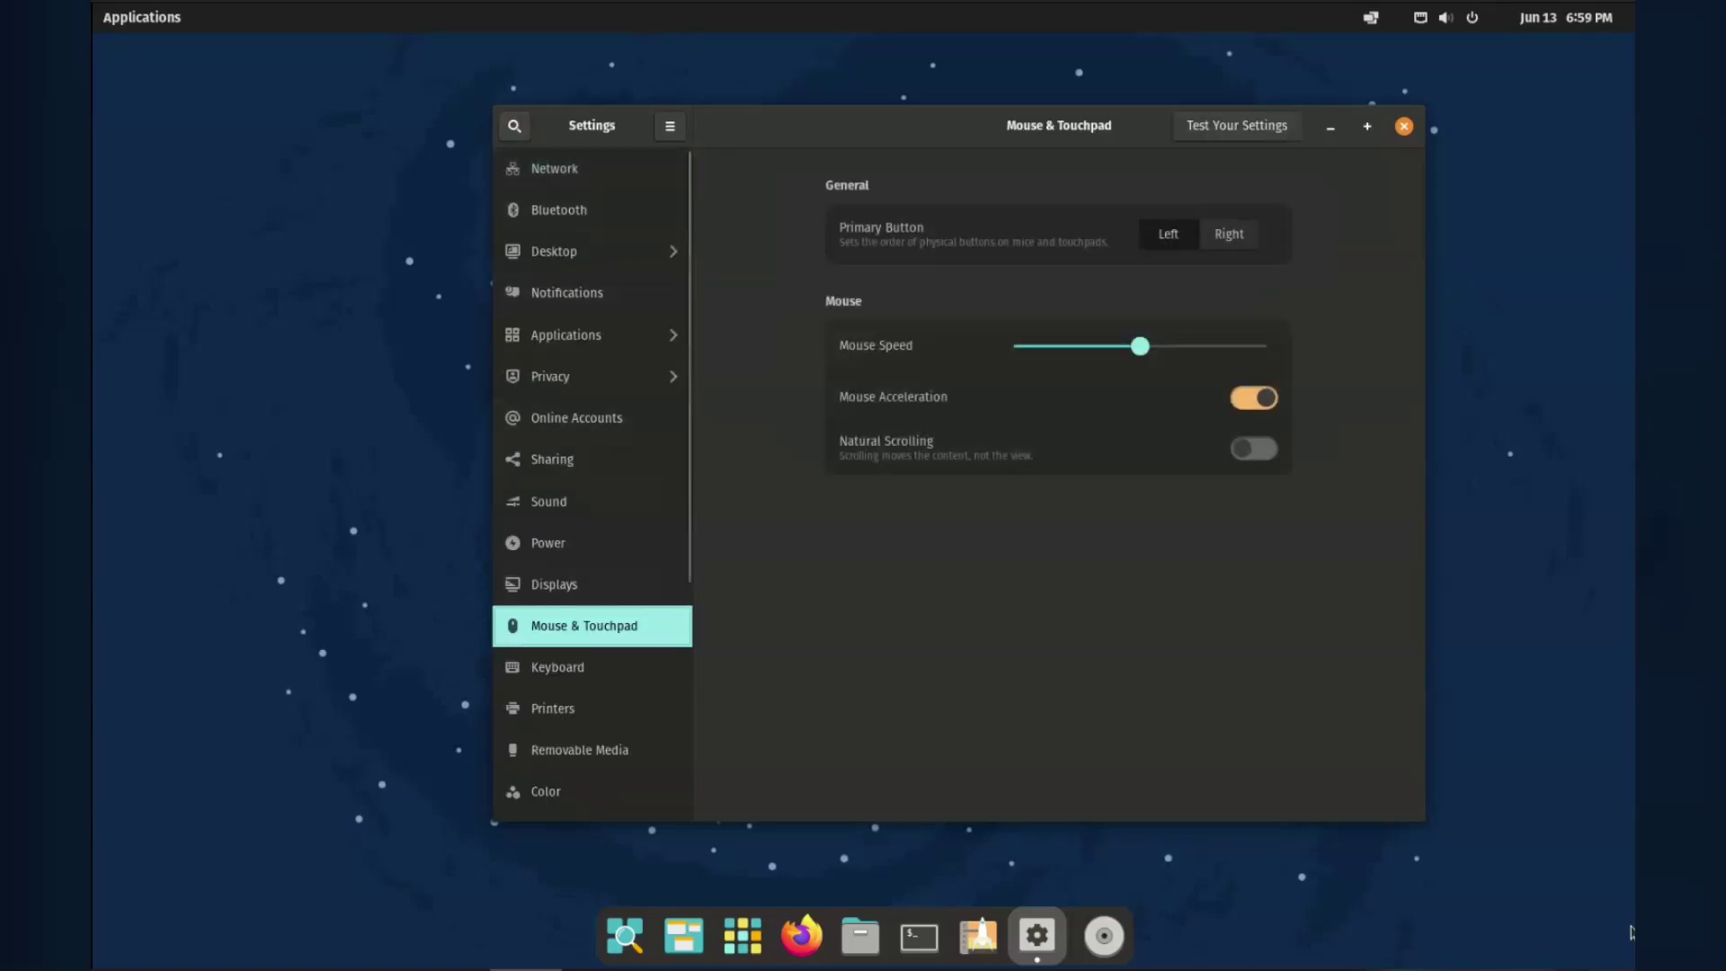
pyautogui.press('super+q')
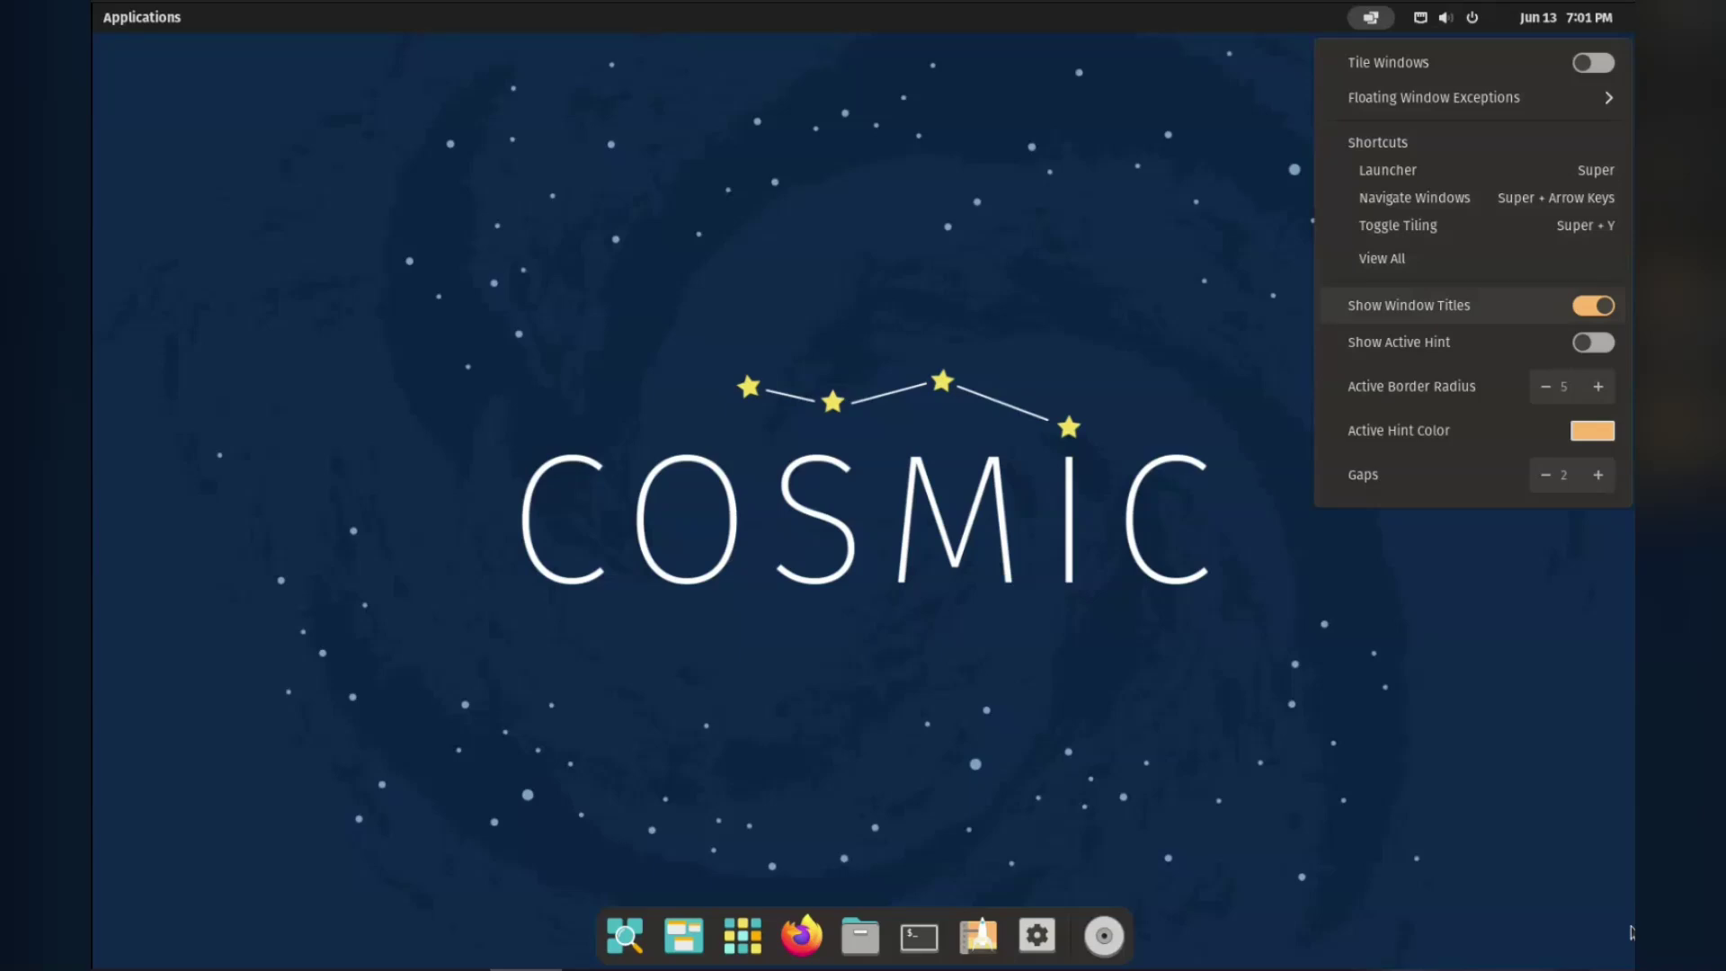
# Enable Tile Windows in the tiling applet and open Files at the Home folder from the dock.
pyautogui.press('Up')
pyautogui.press('Up')
pyautogui.press('Up')
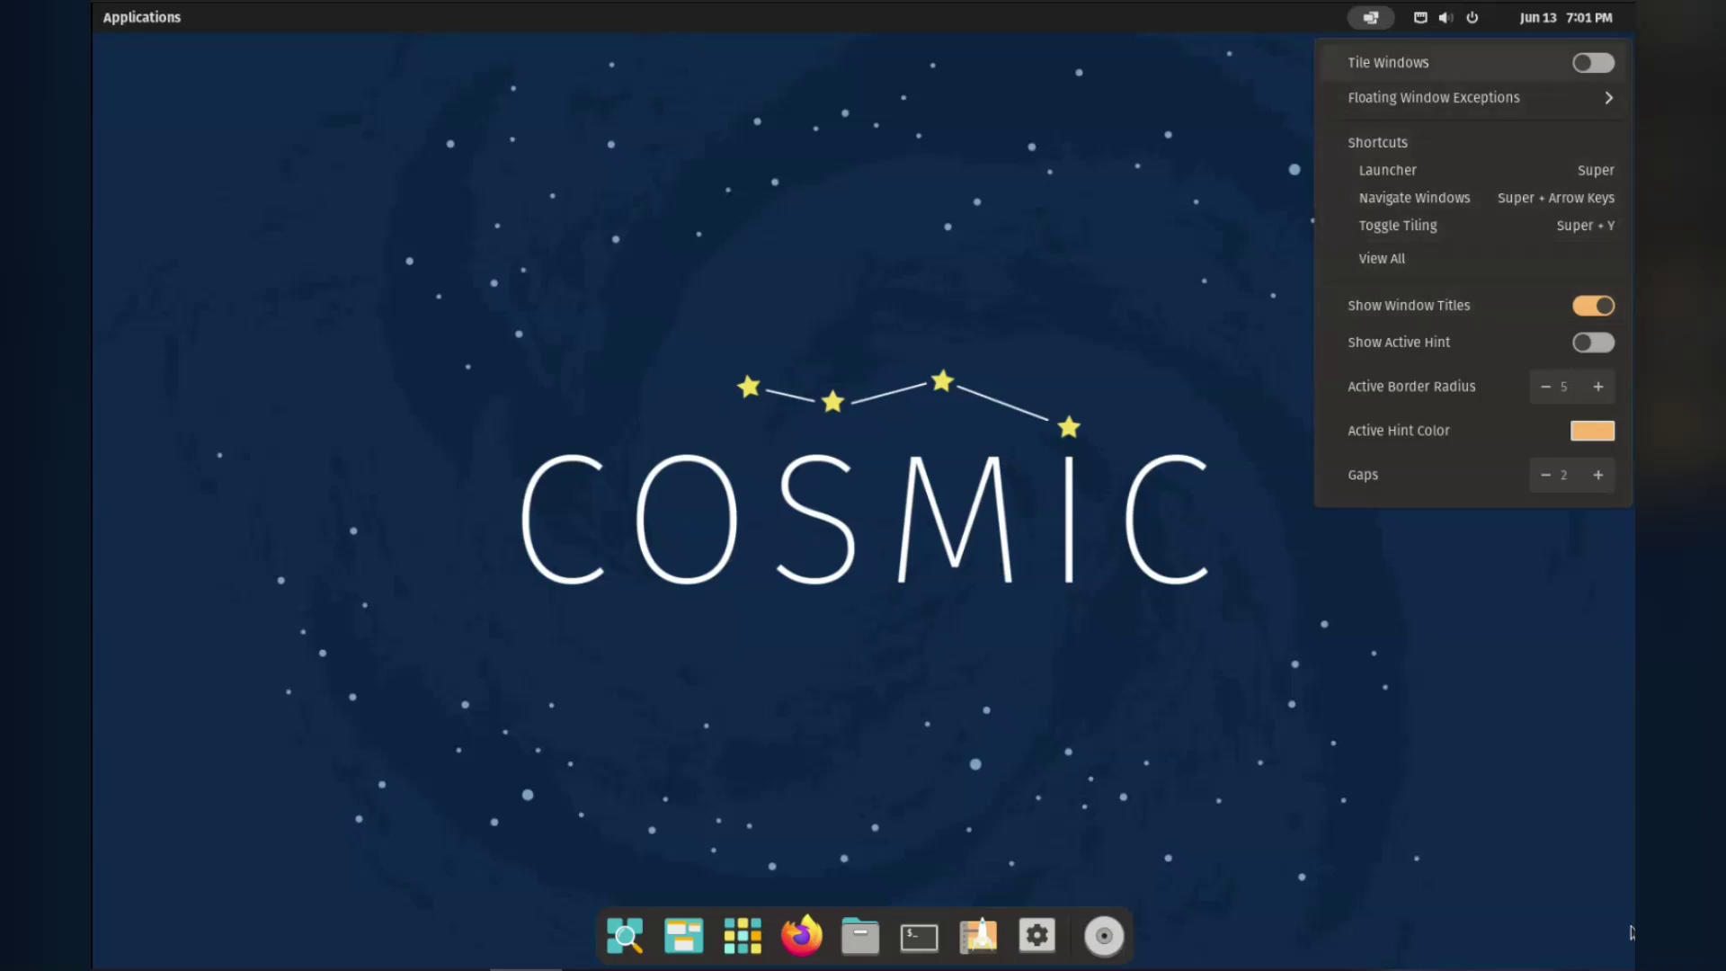
pyautogui.press('Return')
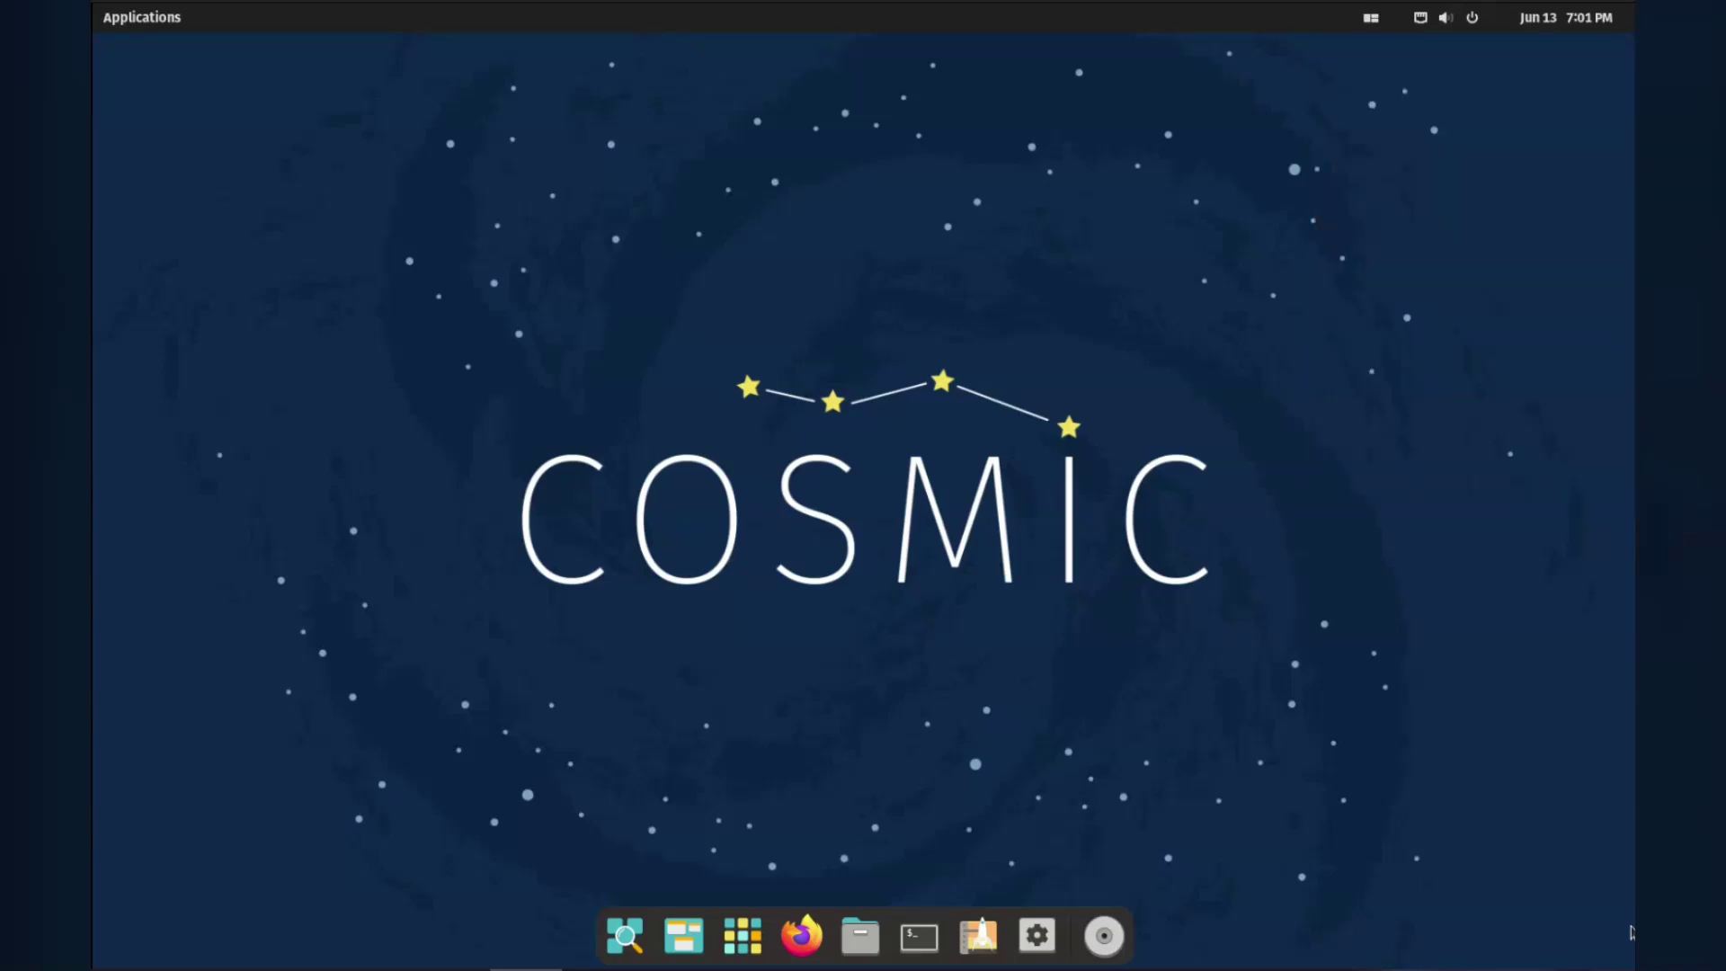
pyautogui.press('Tab')
pyautogui.press('Right')
pyautogui.press('Right')
pyautogui.press('Return')
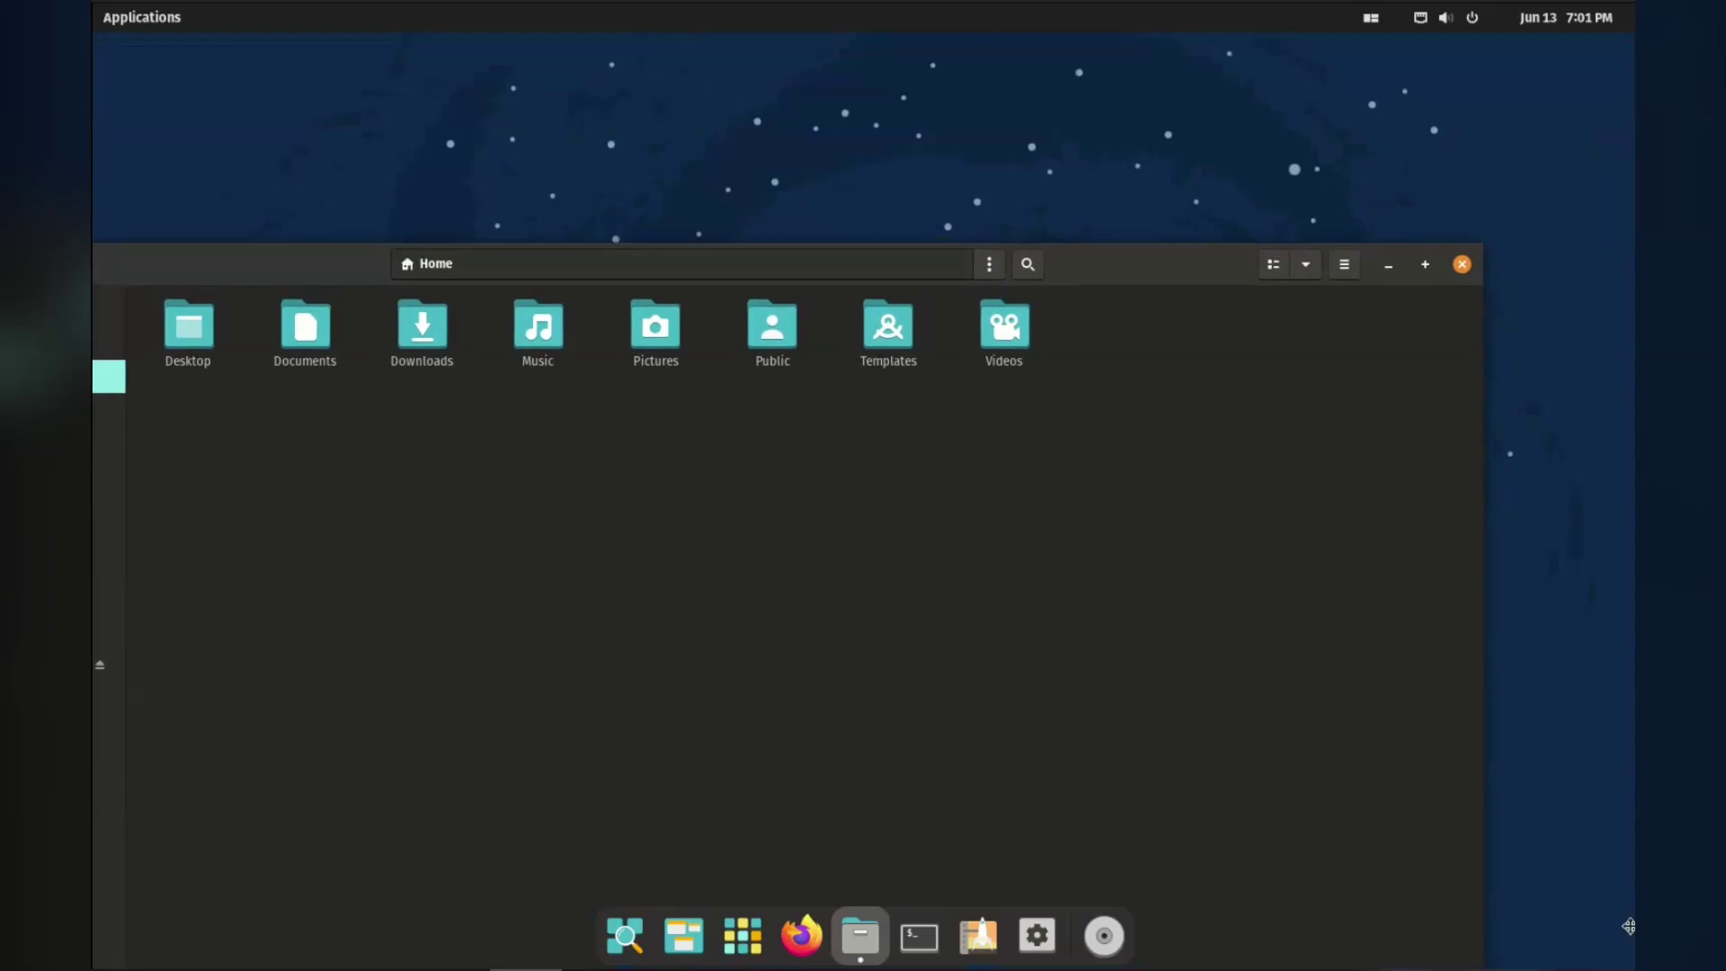
# Open Terminal and Pop!_Shop, then stack Files with Terminal as tabs.
pyautogui.press('super+t')
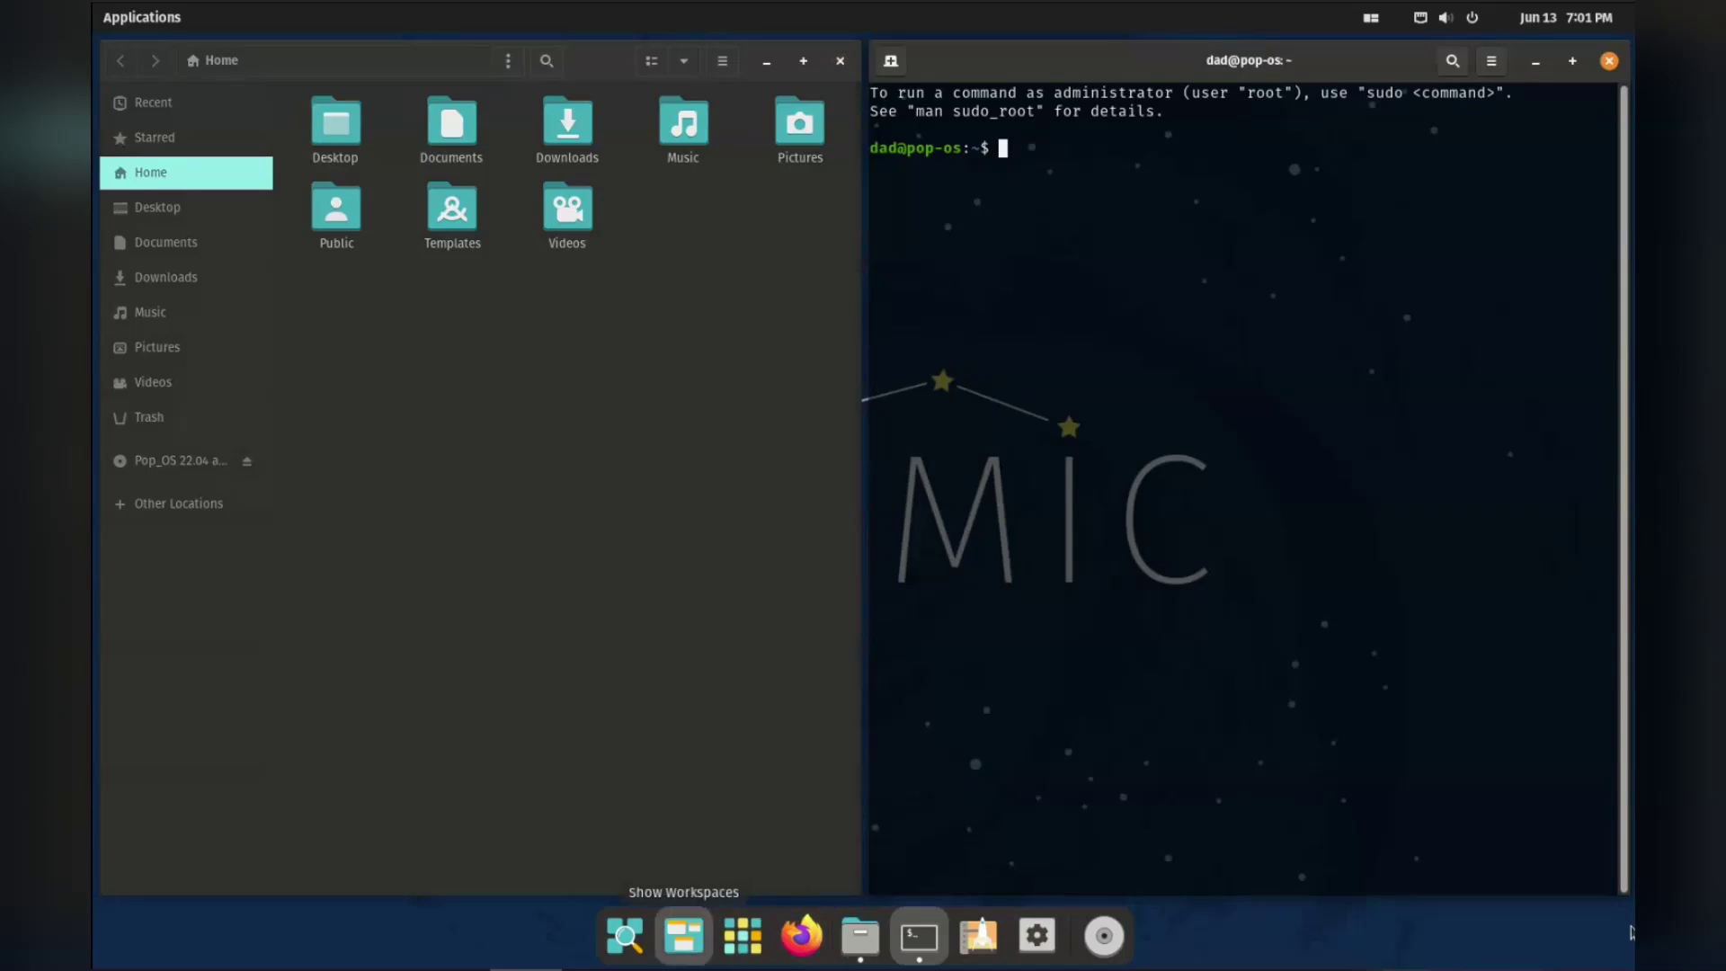
pyautogui.press('Return')
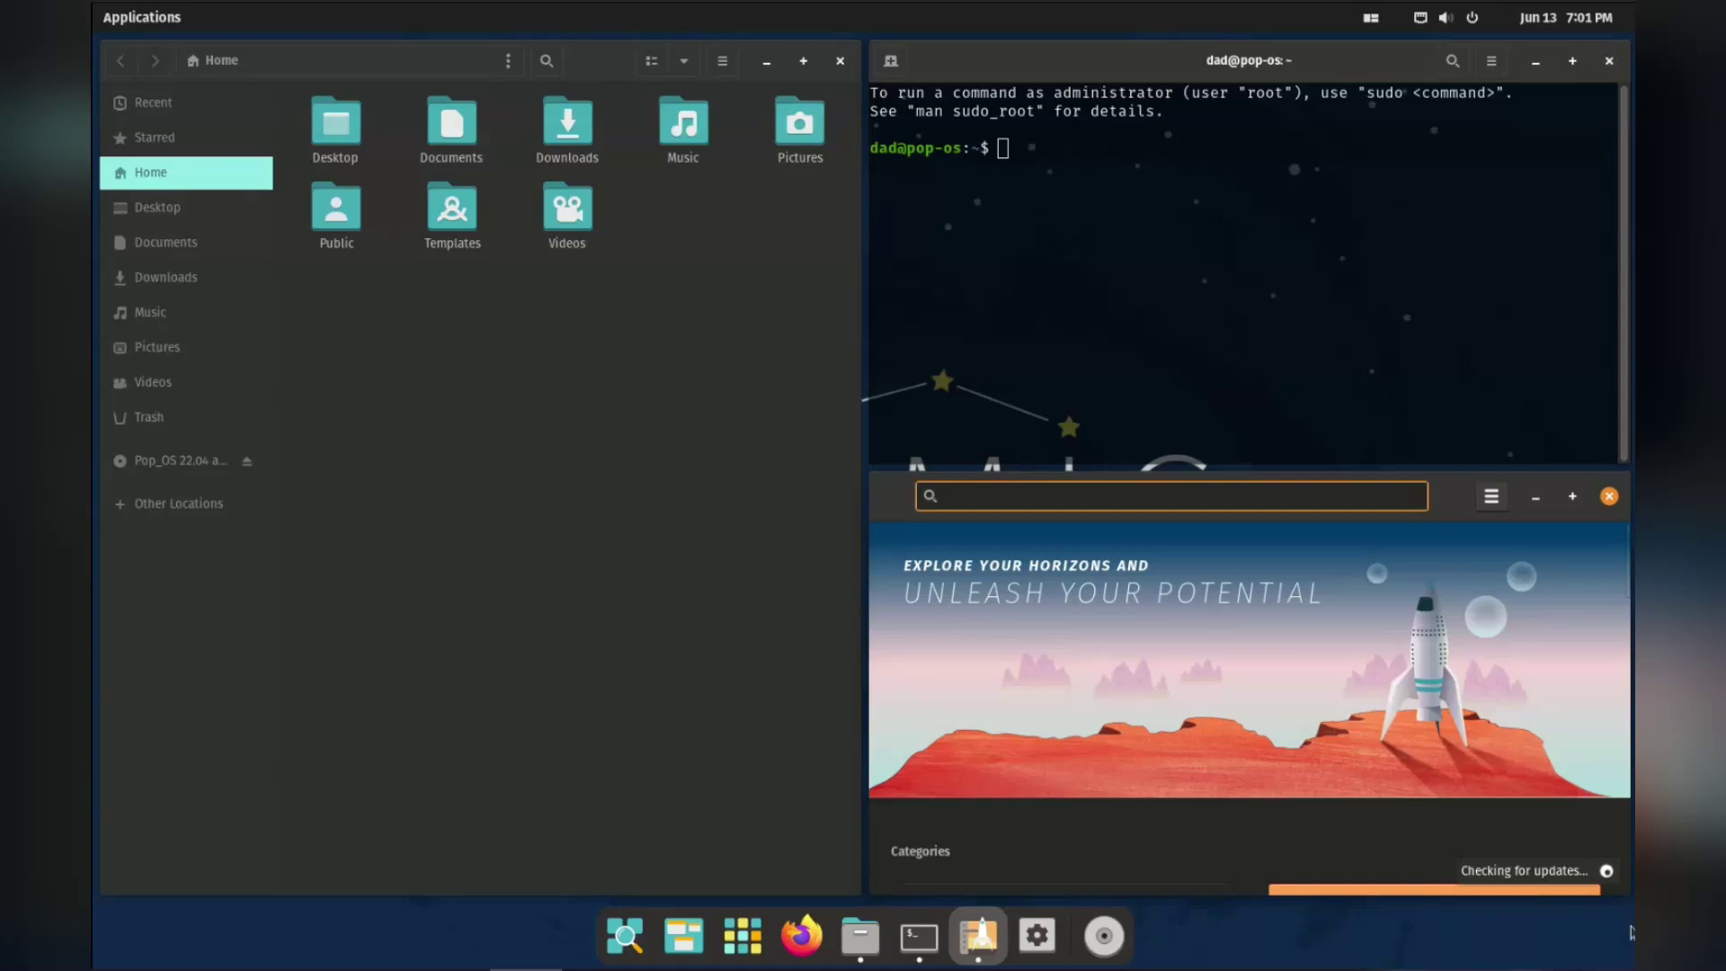
pyautogui.press('super+Return')
pyautogui.press('Right')
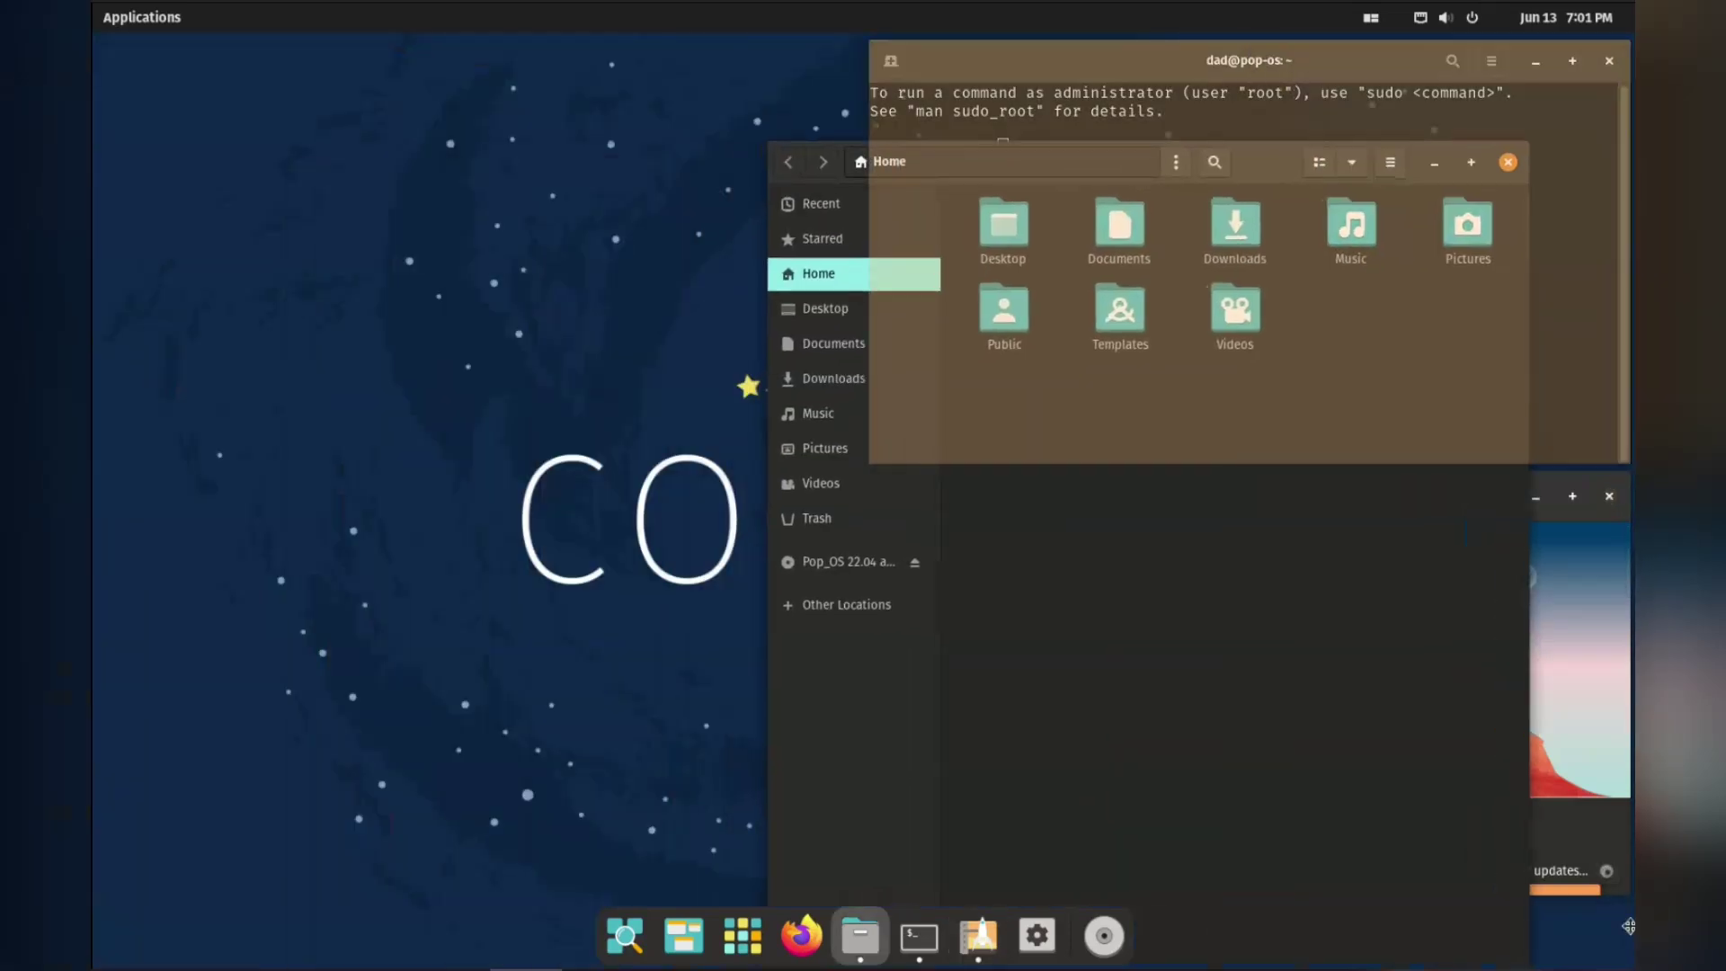
pyautogui.press('Return')
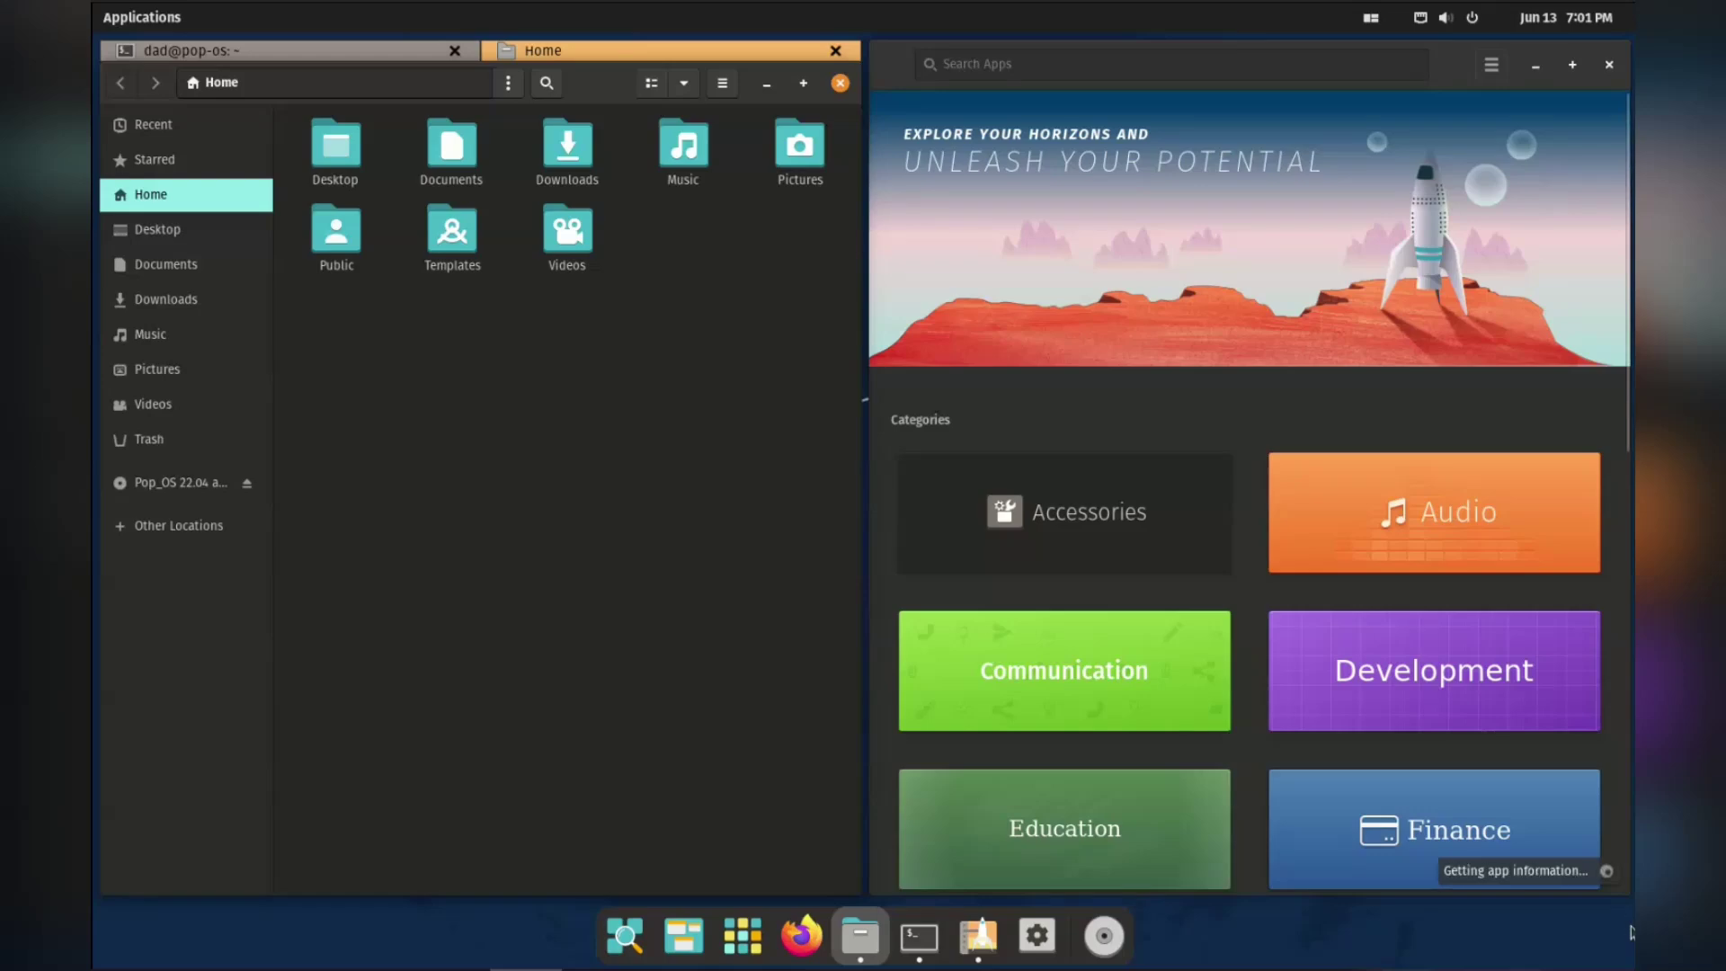
# Swap Pop!_Shop into the left tile.
pyautogui.press('super+Right')
pyautogui.press('super+Return')
pyautogui.press('Left')
pyautogui.press('Return')
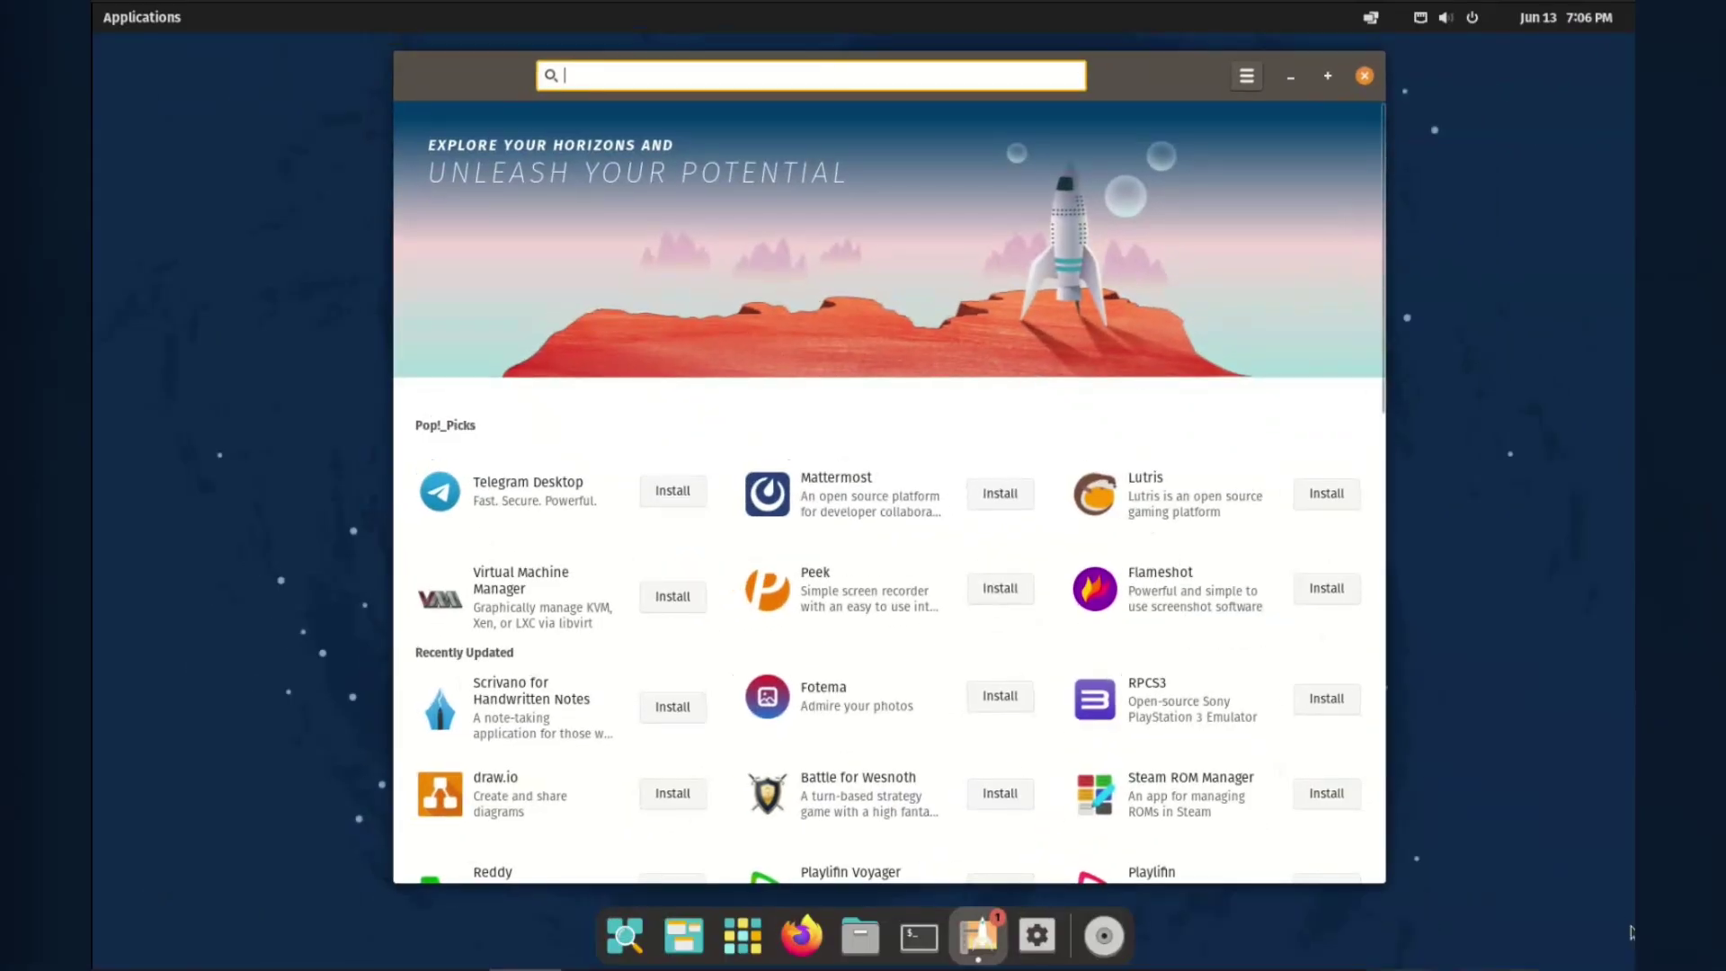
pyautogui.scroll(-10, 890, 494)
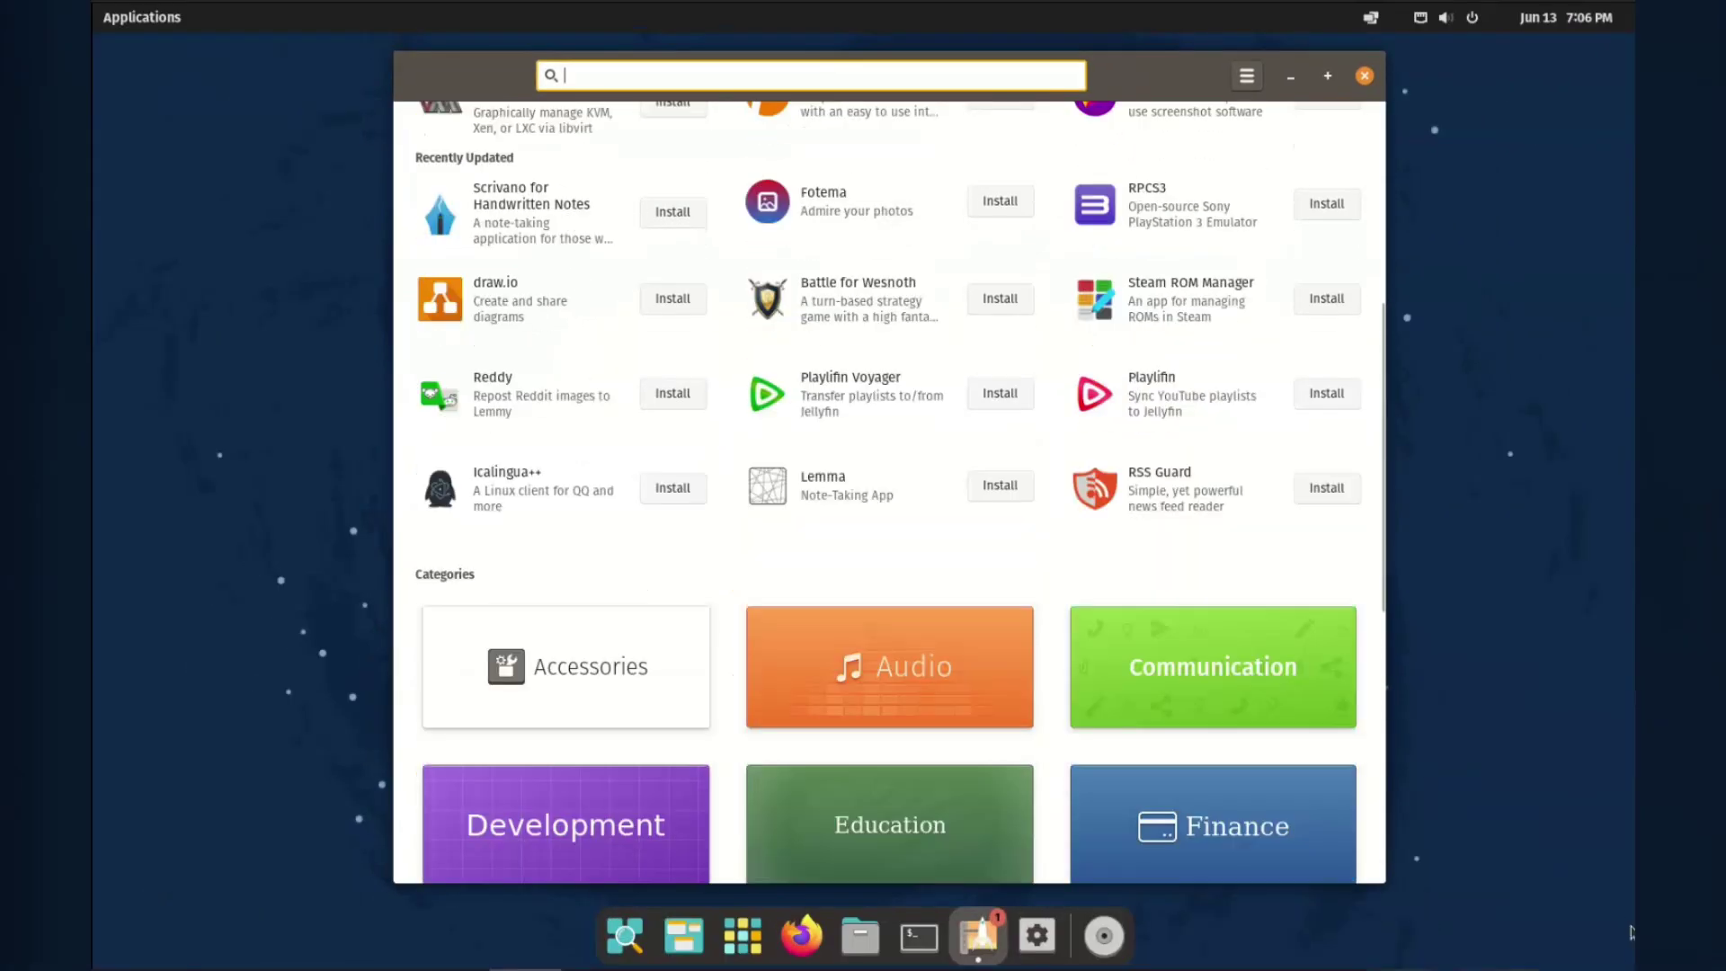
pyautogui.scroll(3, 890, 494)
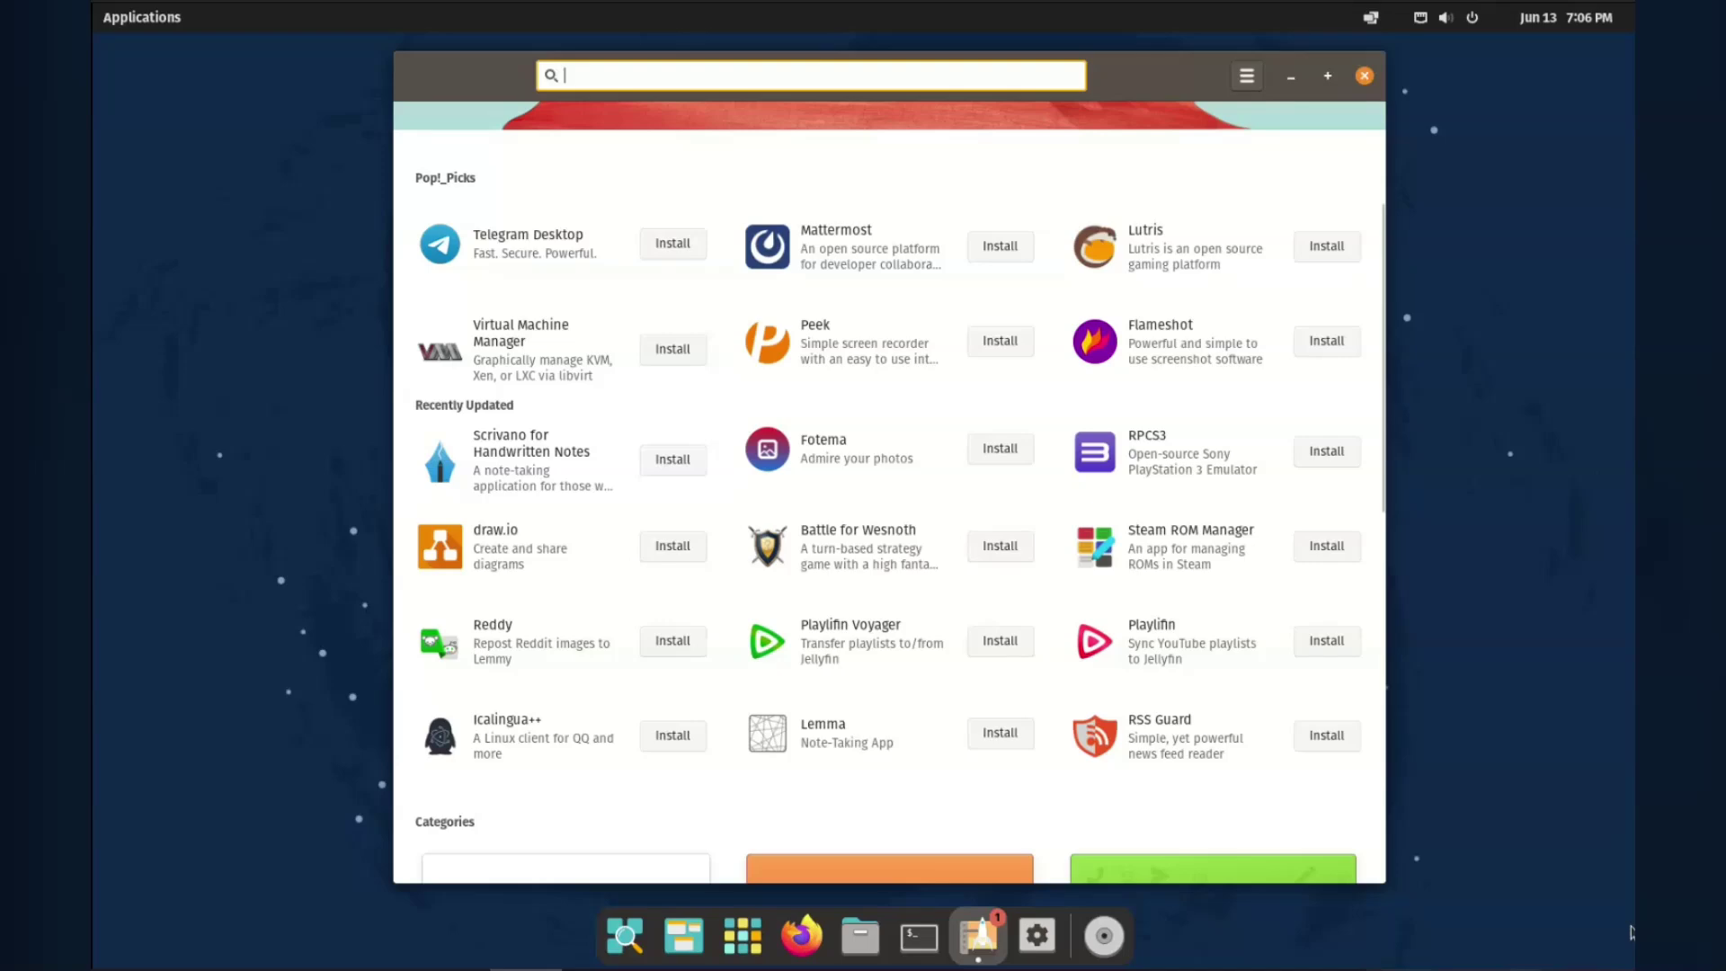
pyautogui.press('Tab')
pyautogui.press('Return')
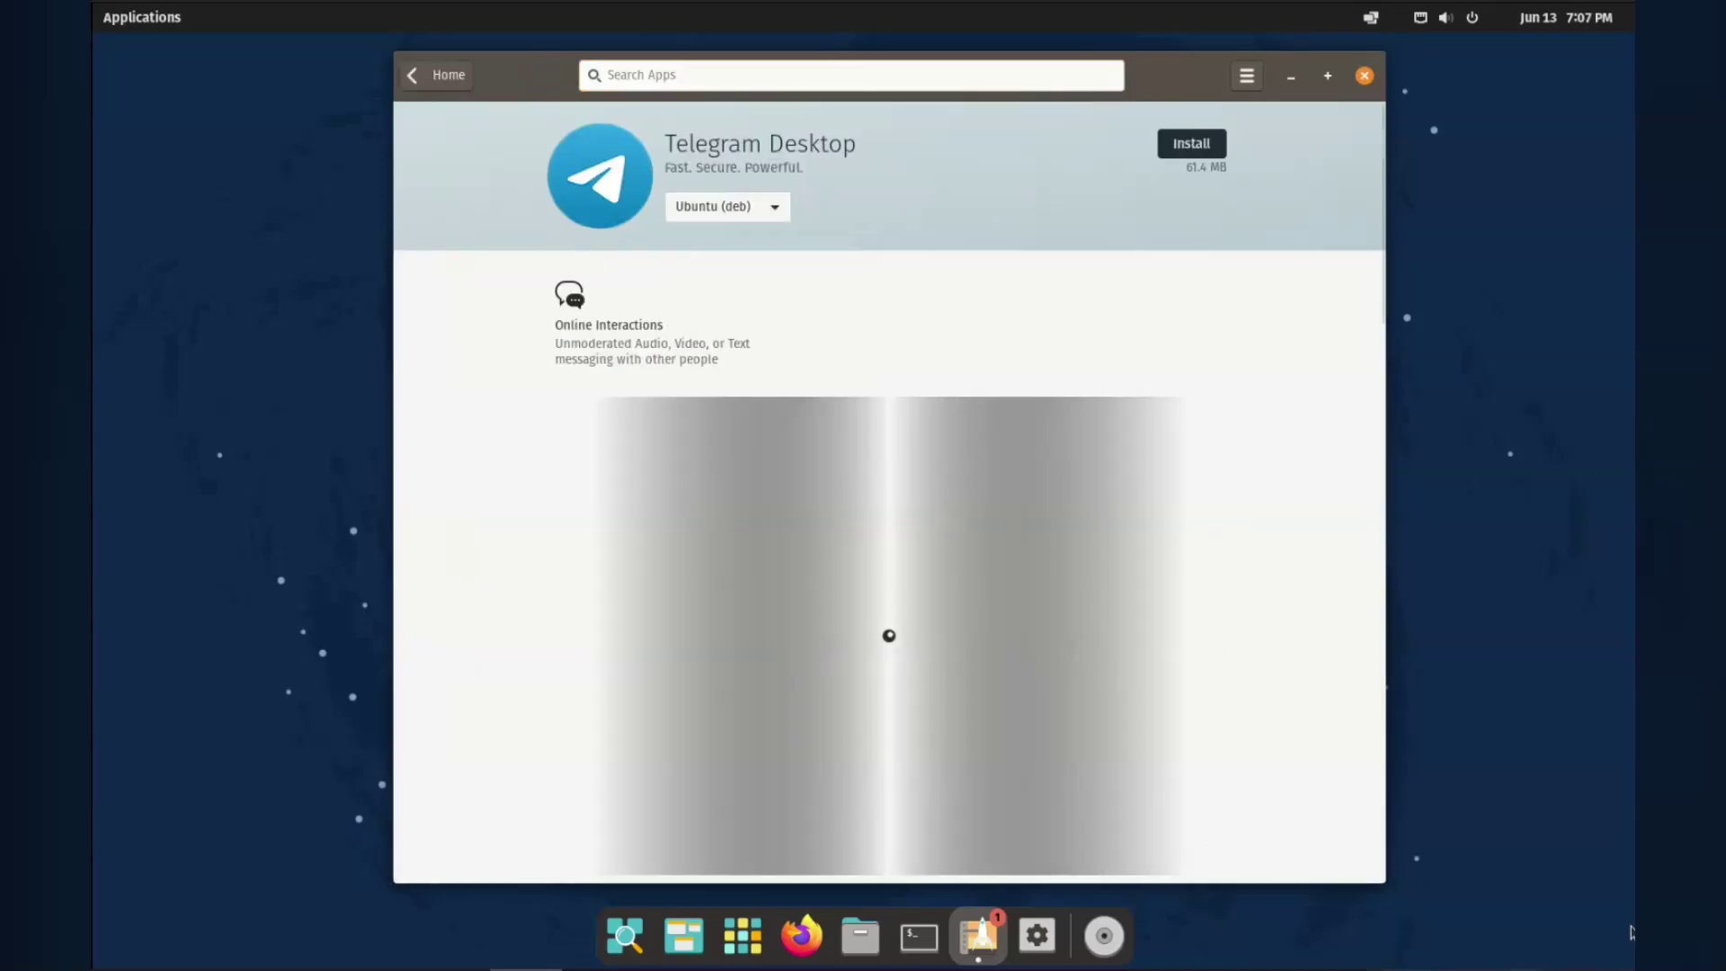
pyautogui.press('Down')
pyautogui.press('Down')
pyautogui.press('Down')
pyautogui.press('Down')
pyautogui.press('Down')
pyautogui.press('Down')
pyautogui.press('Up')
pyautogui.press('Up')
pyautogui.press('Up')
pyautogui.press('Up')
pyautogui.press('Up')
pyautogui.press('Up')
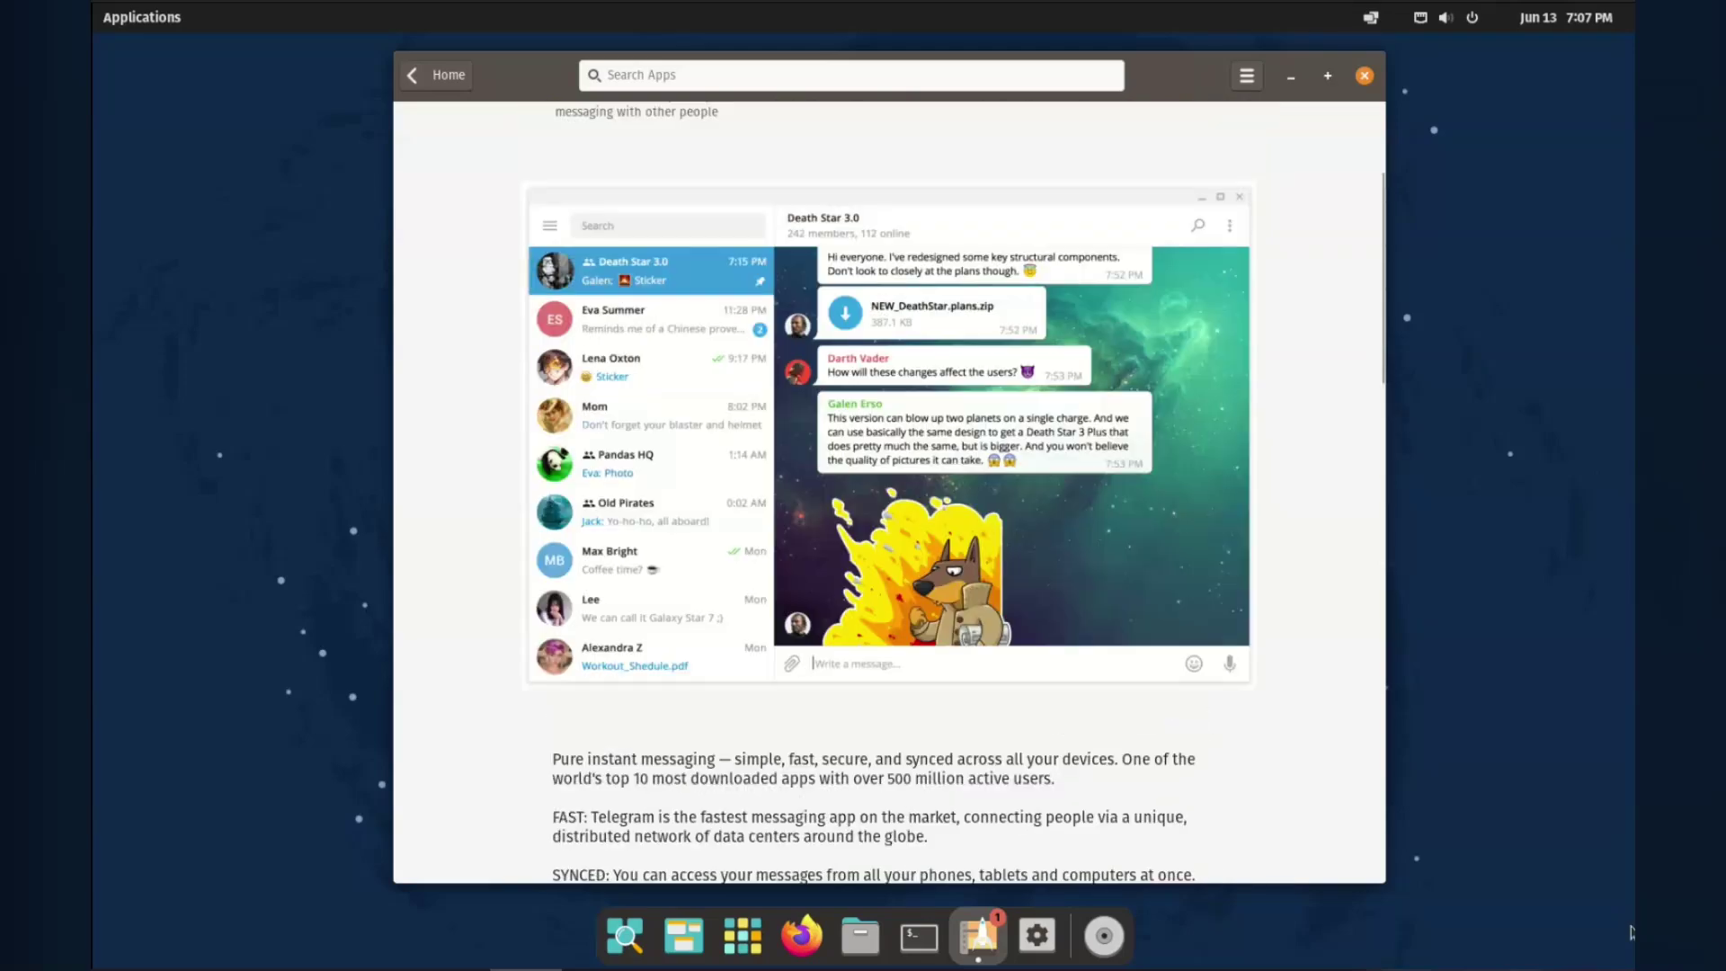
pyautogui.press('Return')
pyautogui.press('Up')
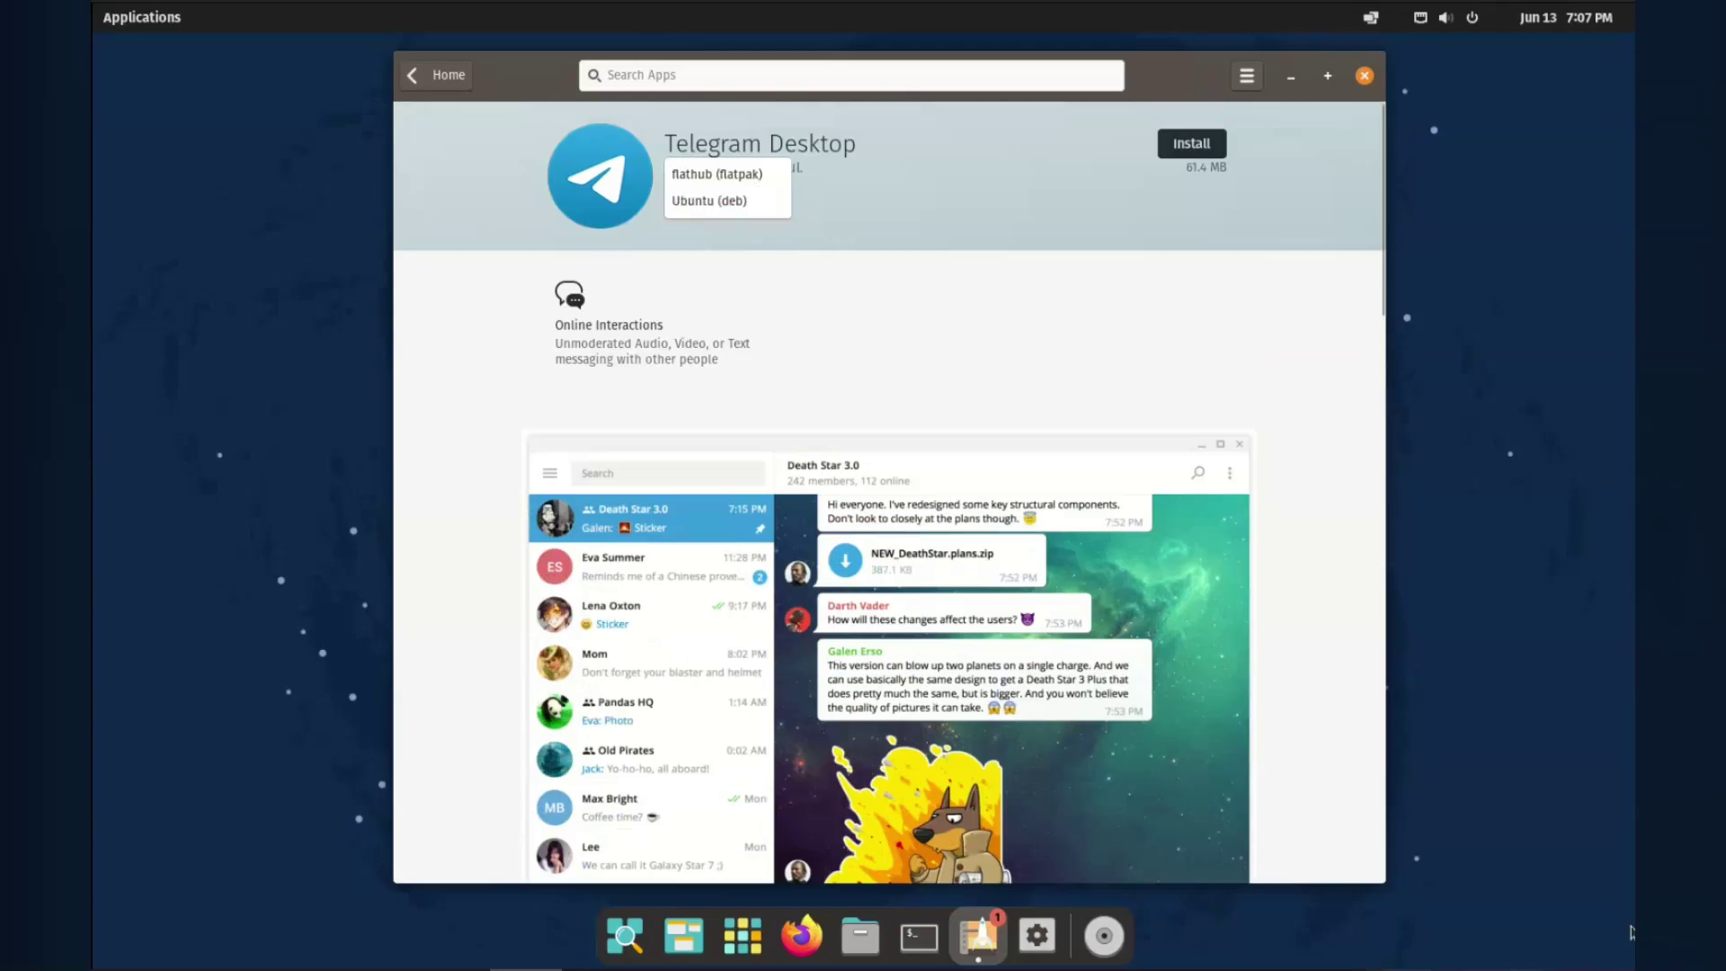
pyautogui.press('Escape')
pyautogui.press('Escape')
pyautogui.press('pagedown')
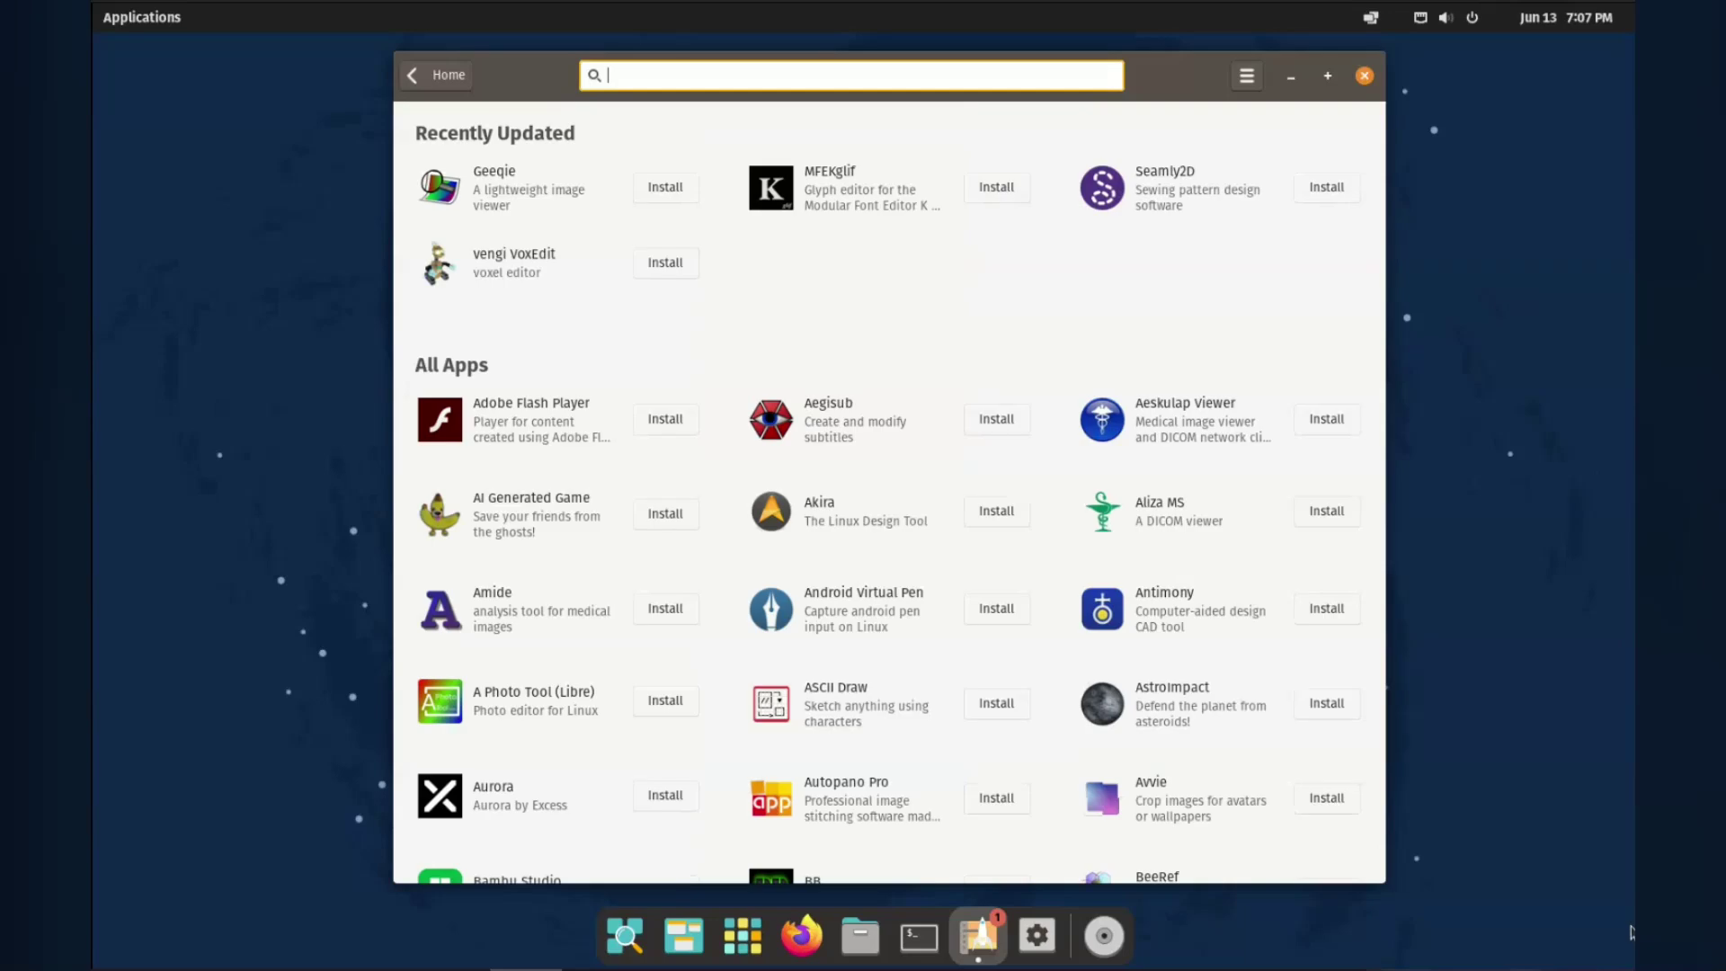
pyautogui.press('pagedown')
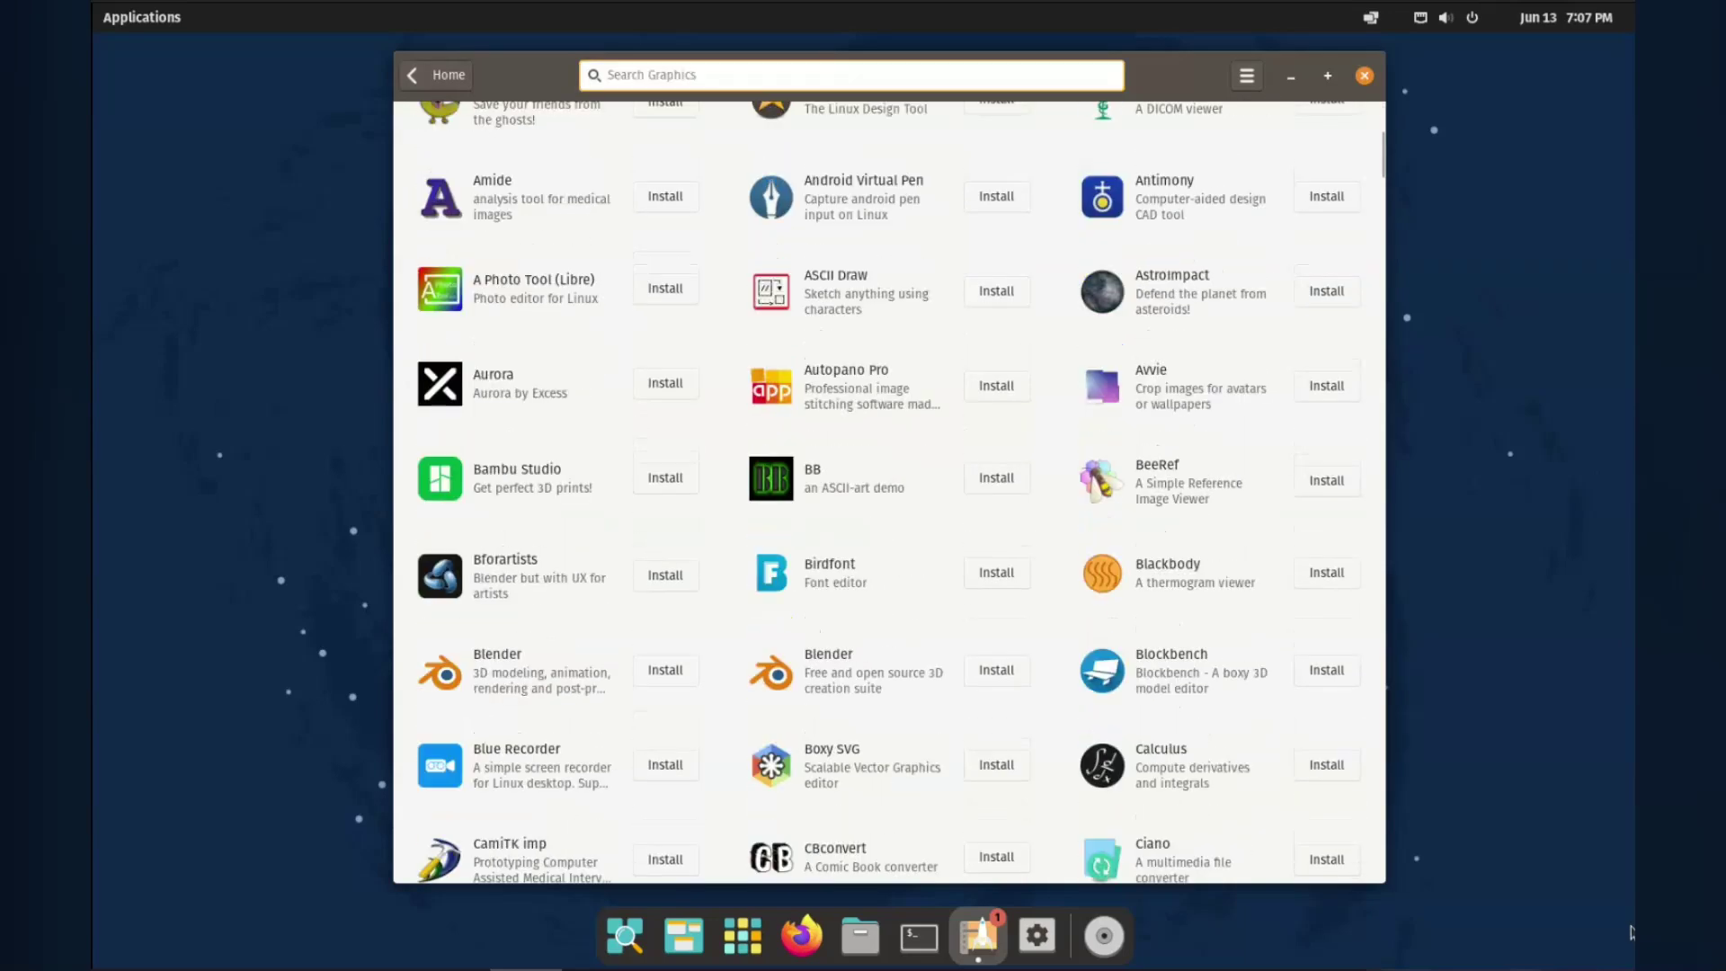
pyautogui.hotkey('alt', 'Left')
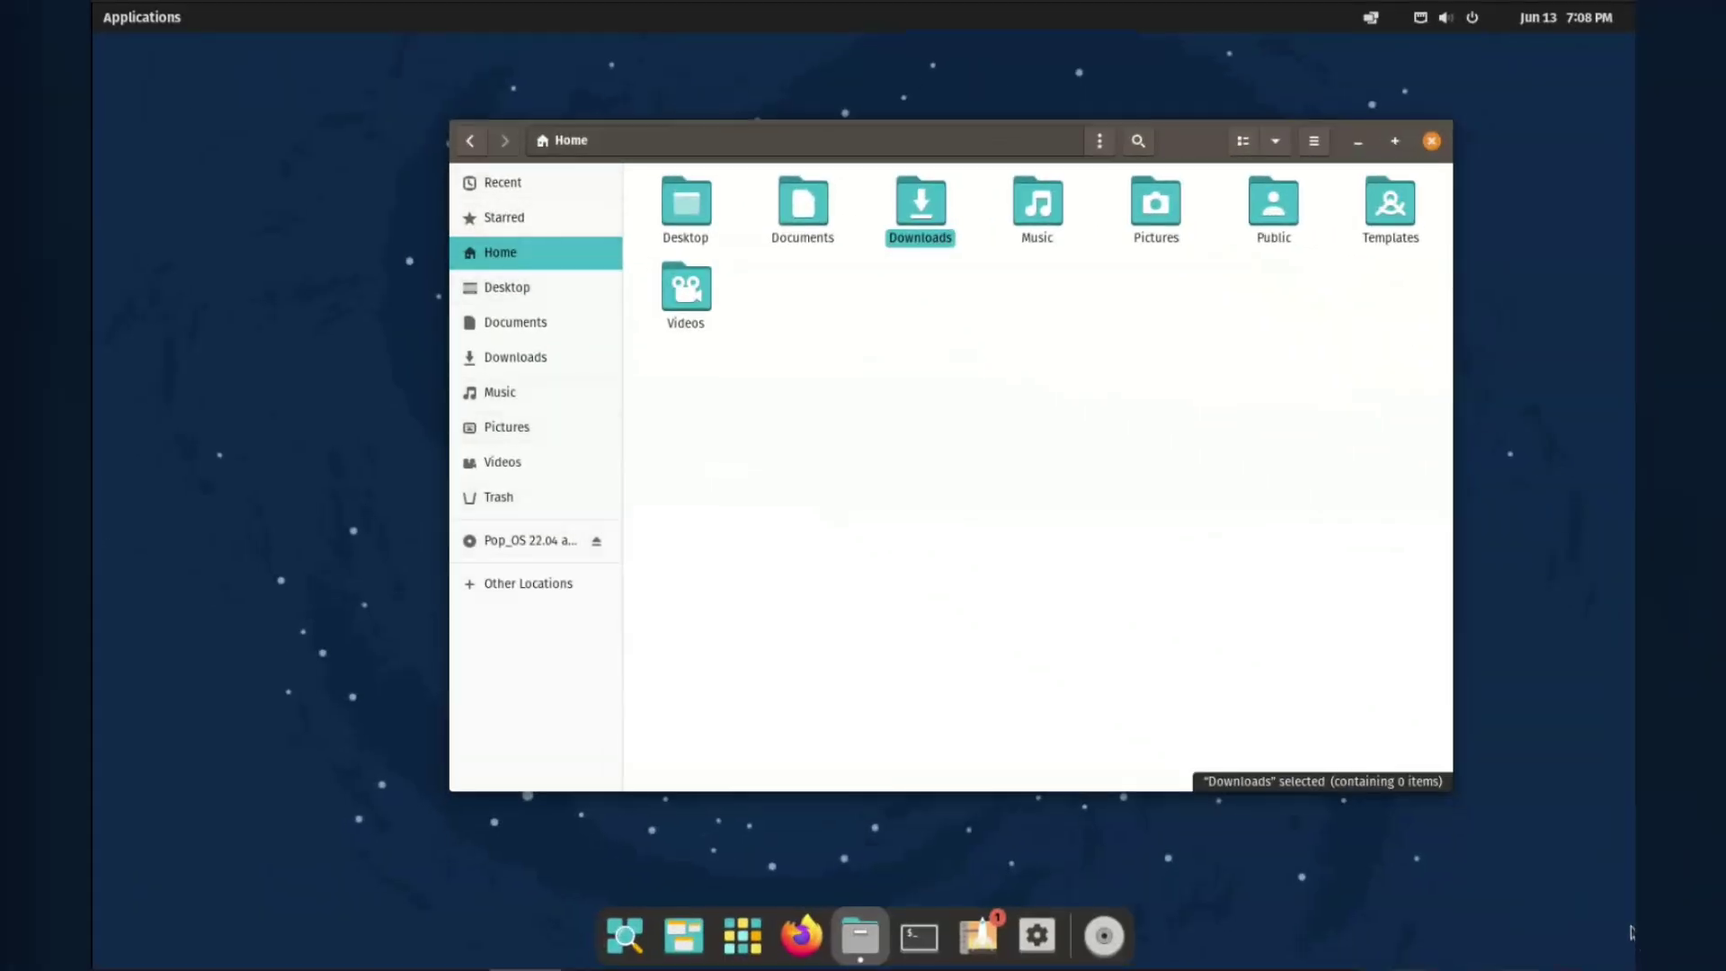
# View the Home folder's properties, then close them.
pyautogui.press('F10')
pyautogui.press('Up')
pyautogui.press('Return')
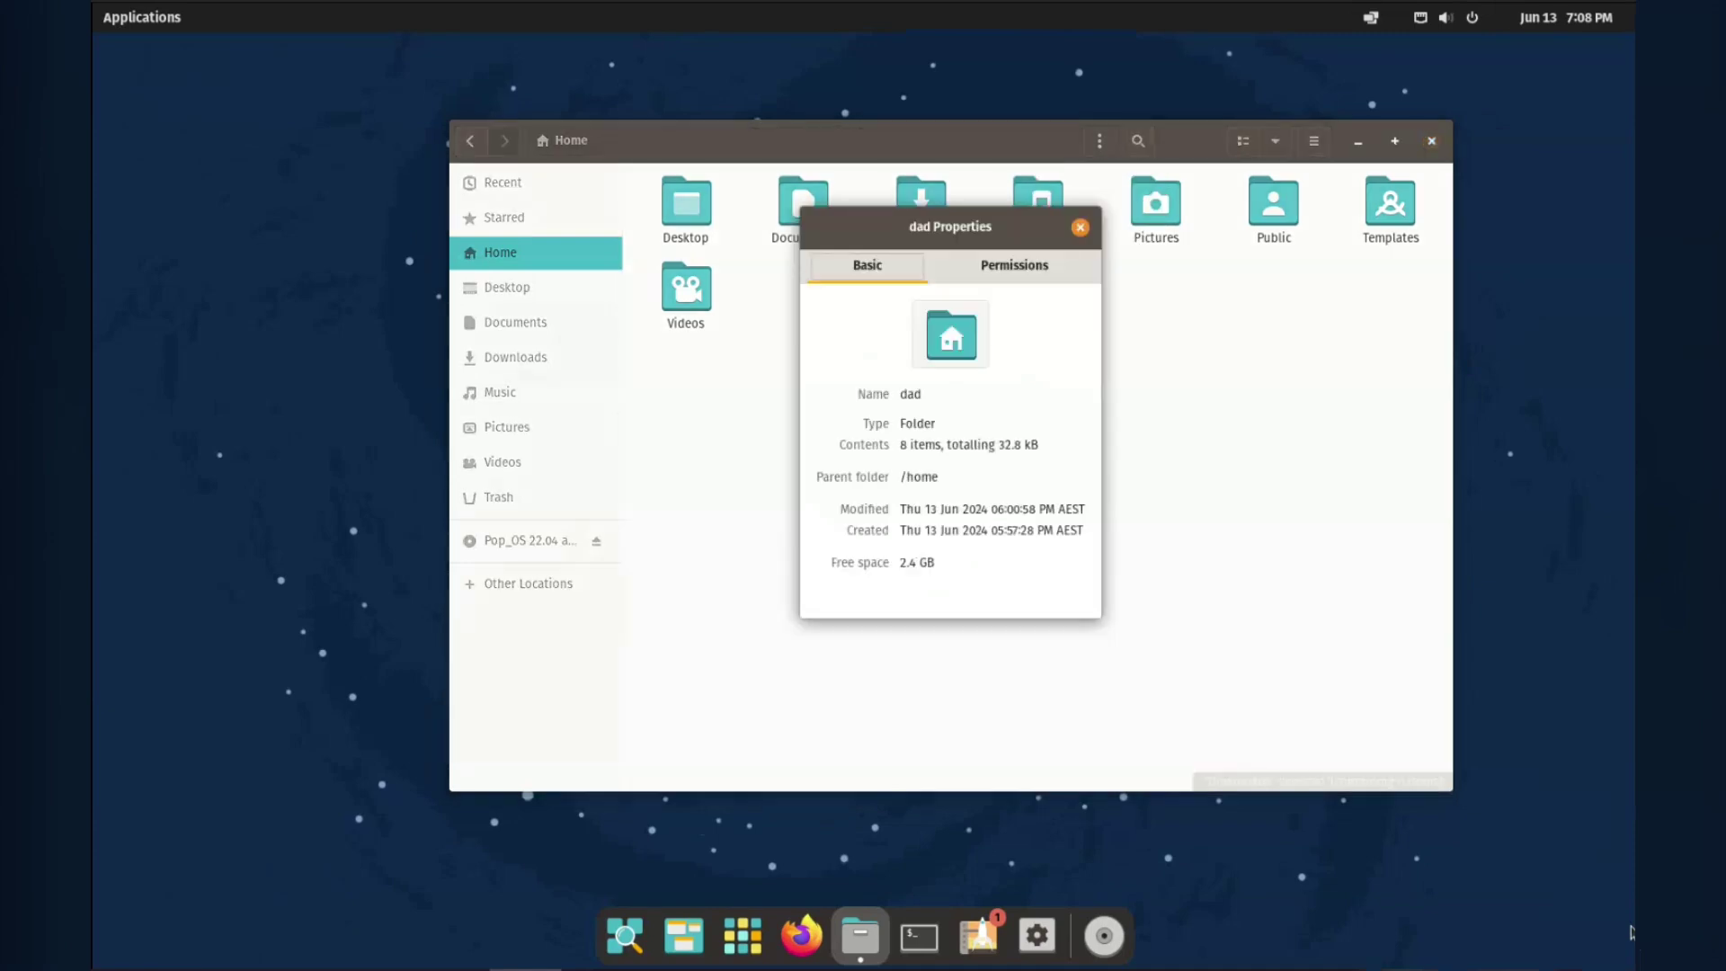
pyautogui.press('Escape')
# In Files Preferences, set the First icon view caption to Modified and close the dialog.
pyautogui.press('F10')
pyautogui.press('Up')
pyautogui.press('Up')
pyautogui.press('Up')
pyautogui.press('Up')
pyautogui.press('Return')
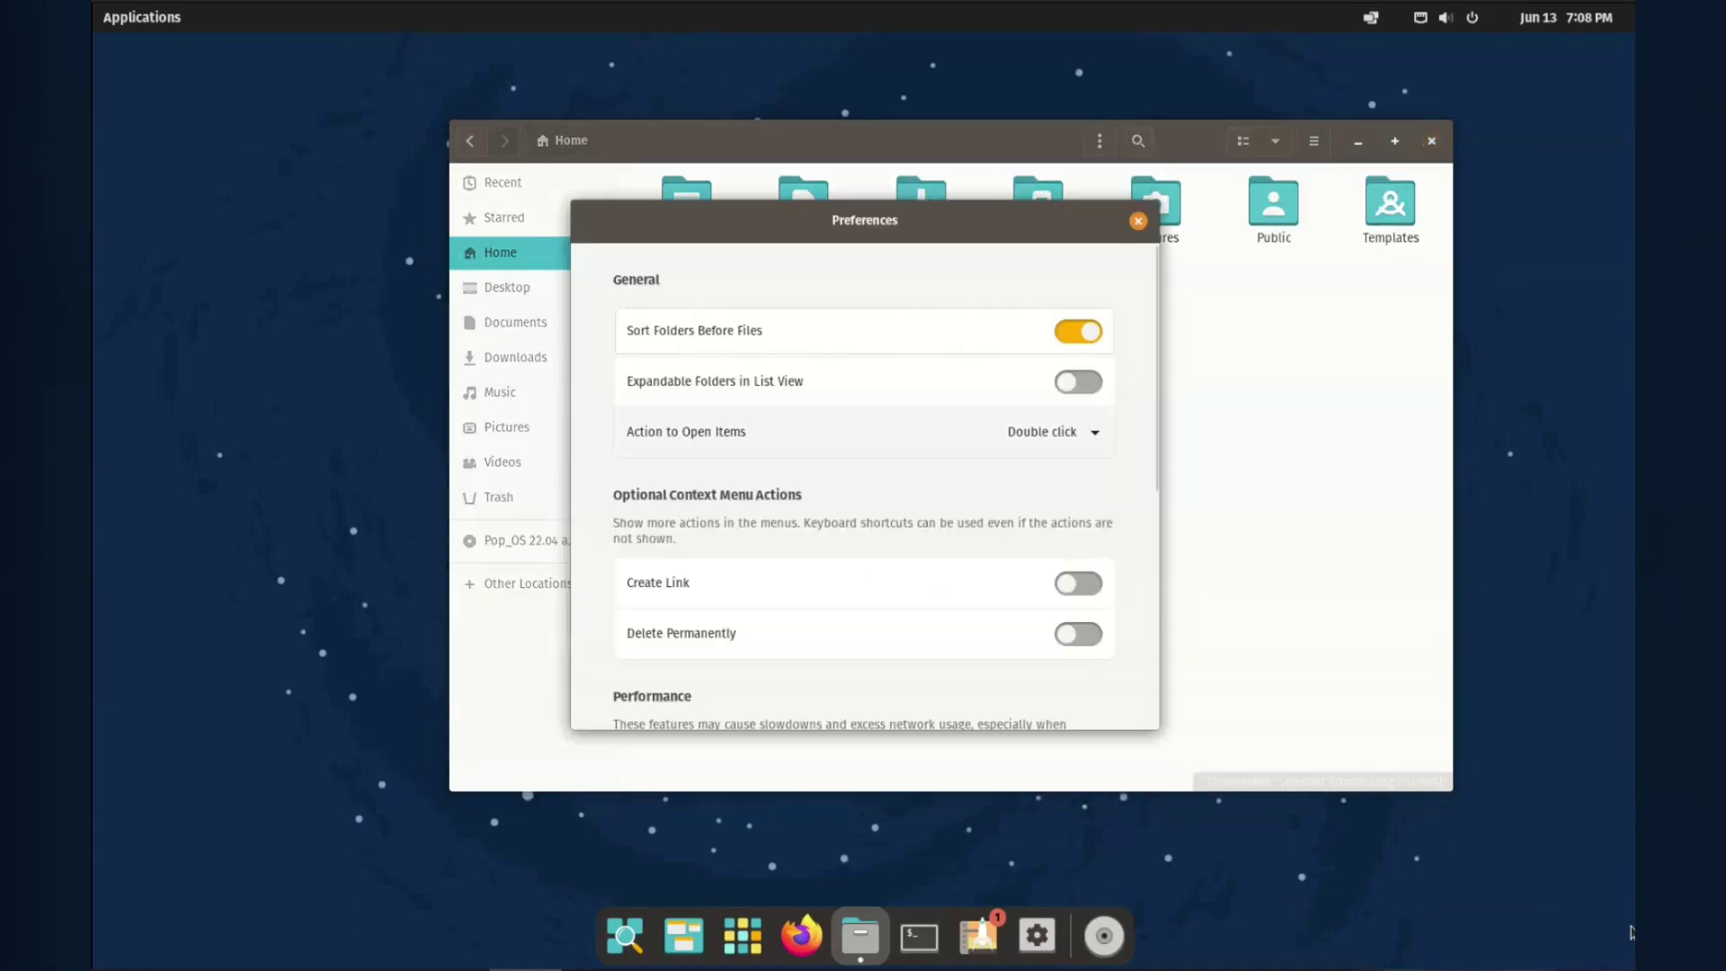
pyautogui.press('pagedown')
pyautogui.press('pagedown')
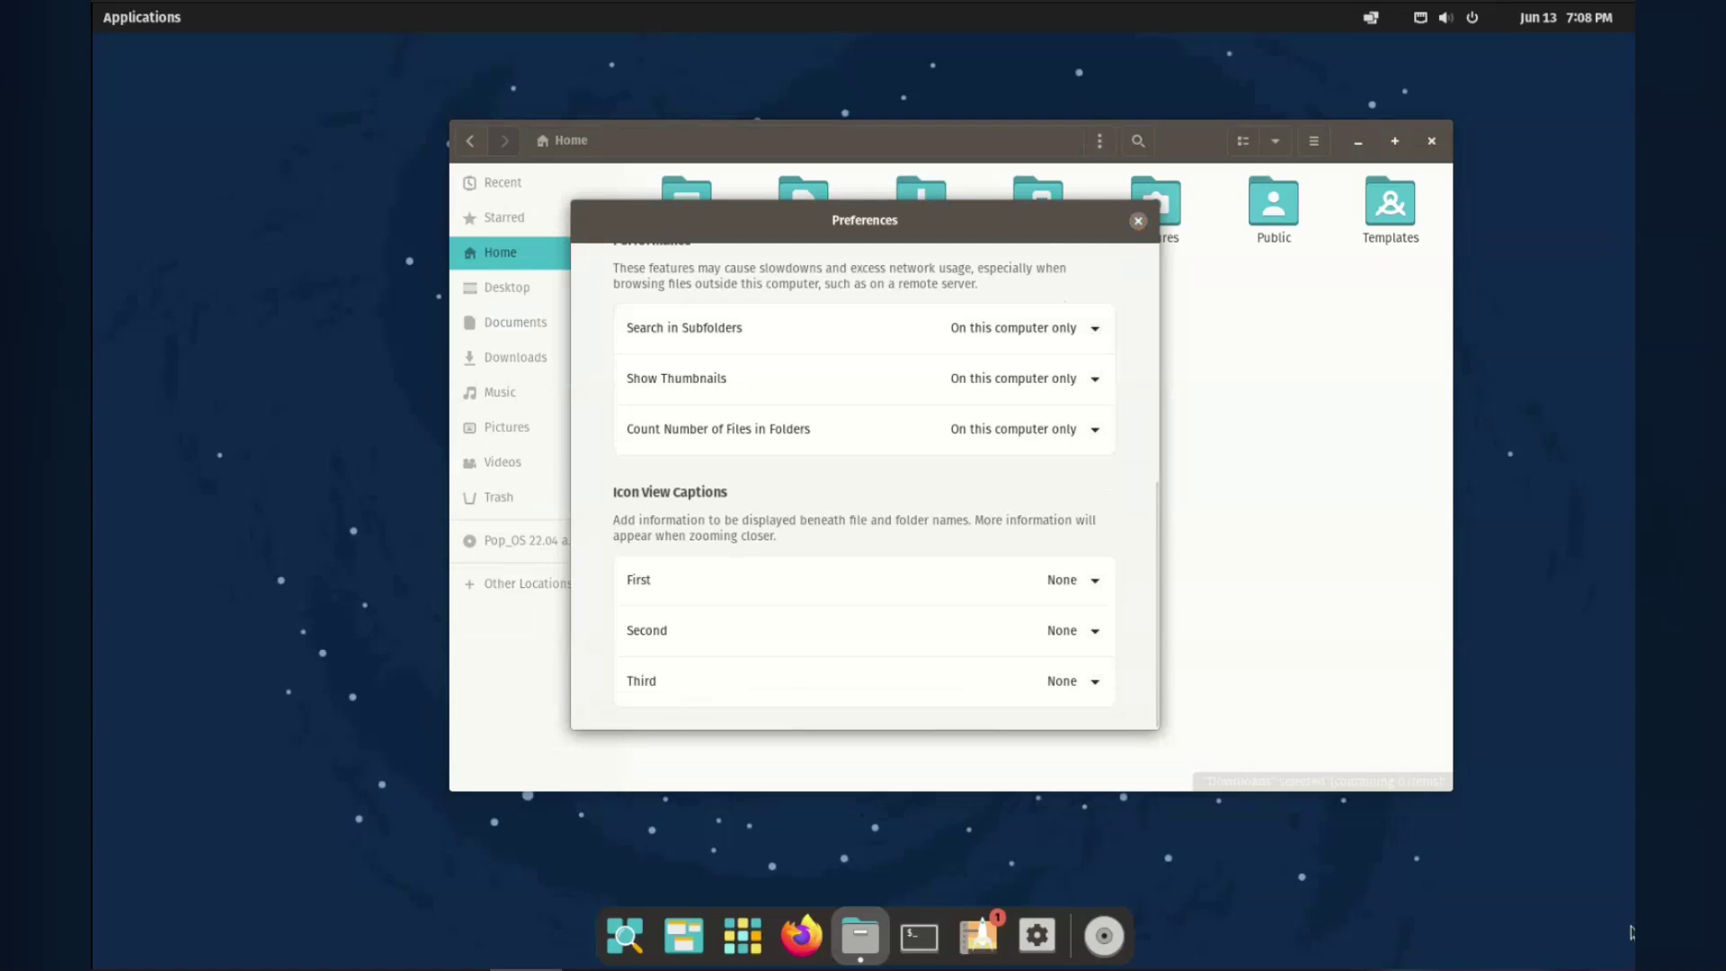
pyautogui.press('Up')
pyautogui.press('pageup')
pyautogui.press('pagedown')
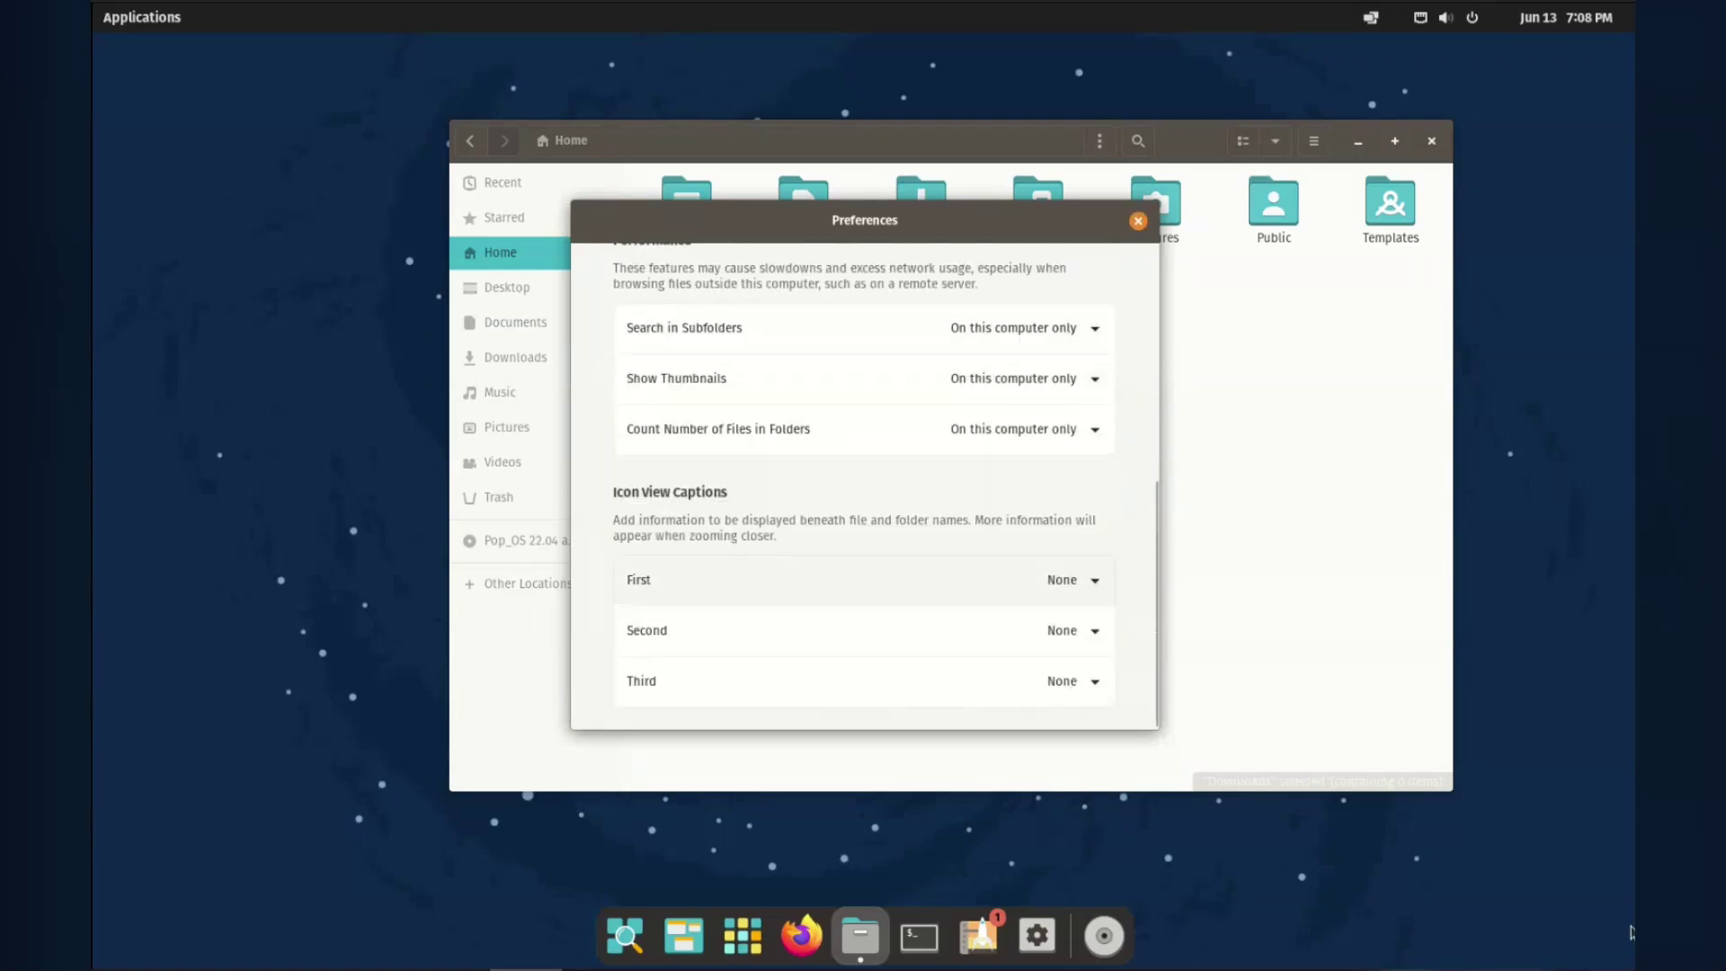
pyautogui.press('Return')
pyautogui.press('Down')
pyautogui.press('Down')
pyautogui.press('Down')
pyautogui.press('Down')
pyautogui.press('Up')
pyautogui.press('Return')
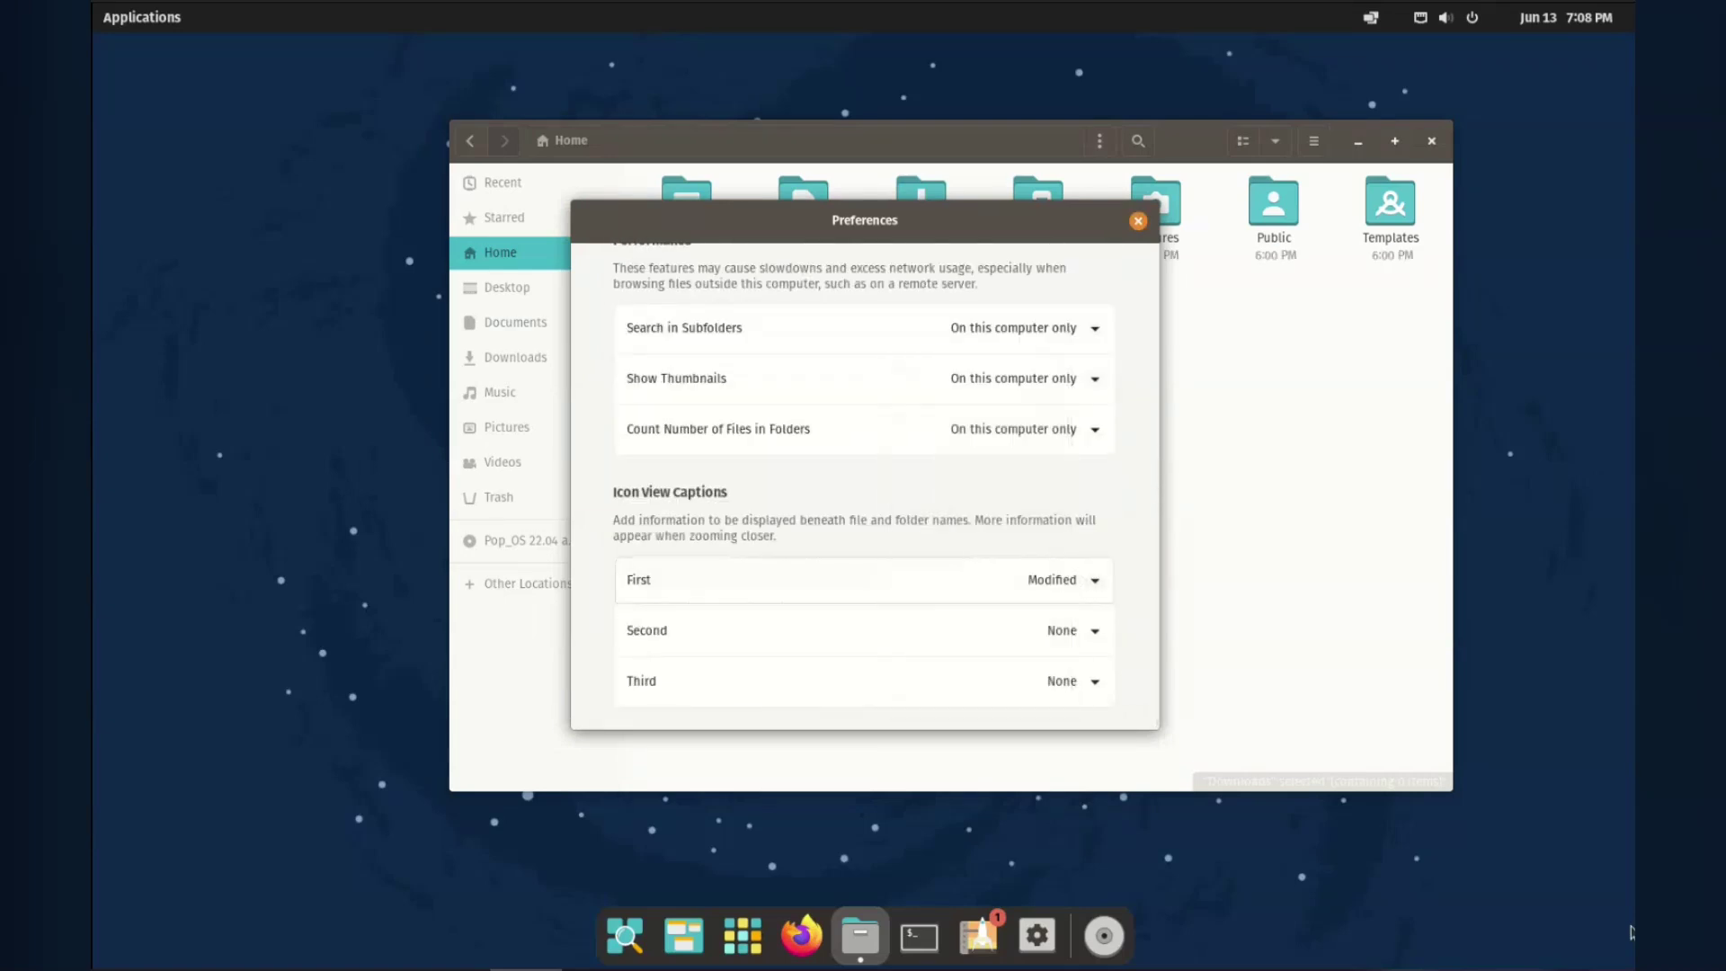
pyautogui.press('Escape')
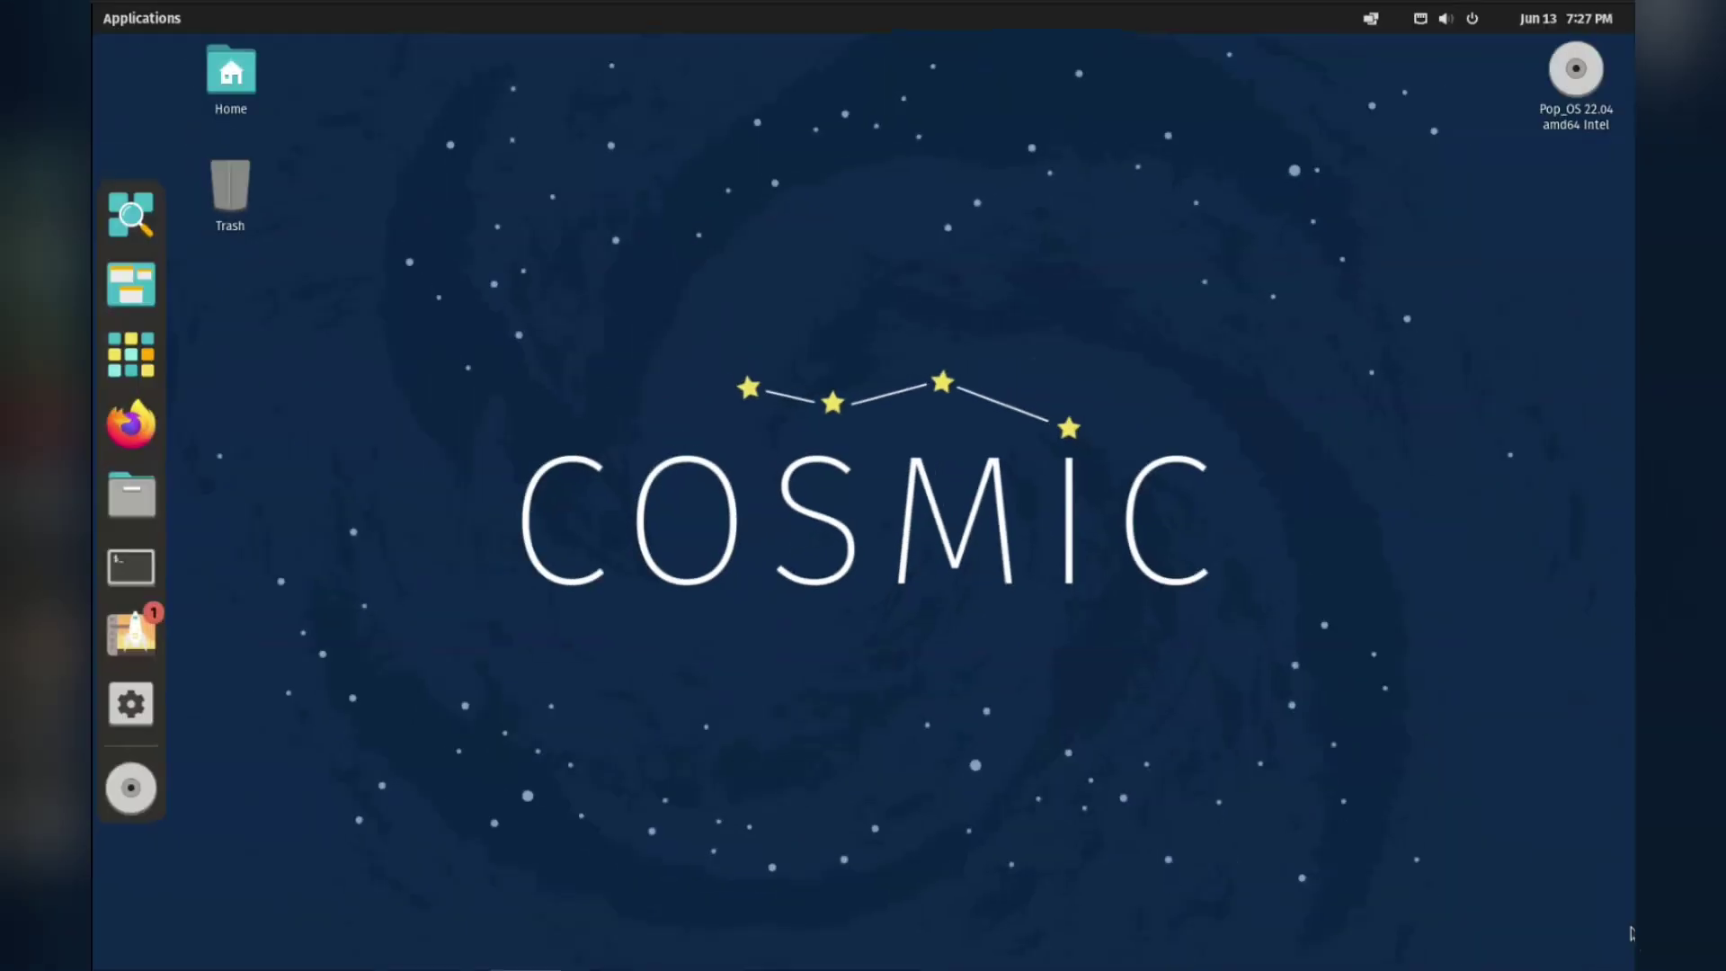
pyautogui.hotkey('shift', 'F10')
pyautogui.press('Up')
pyautogui.press('Up')
pyautogui.press('Return')
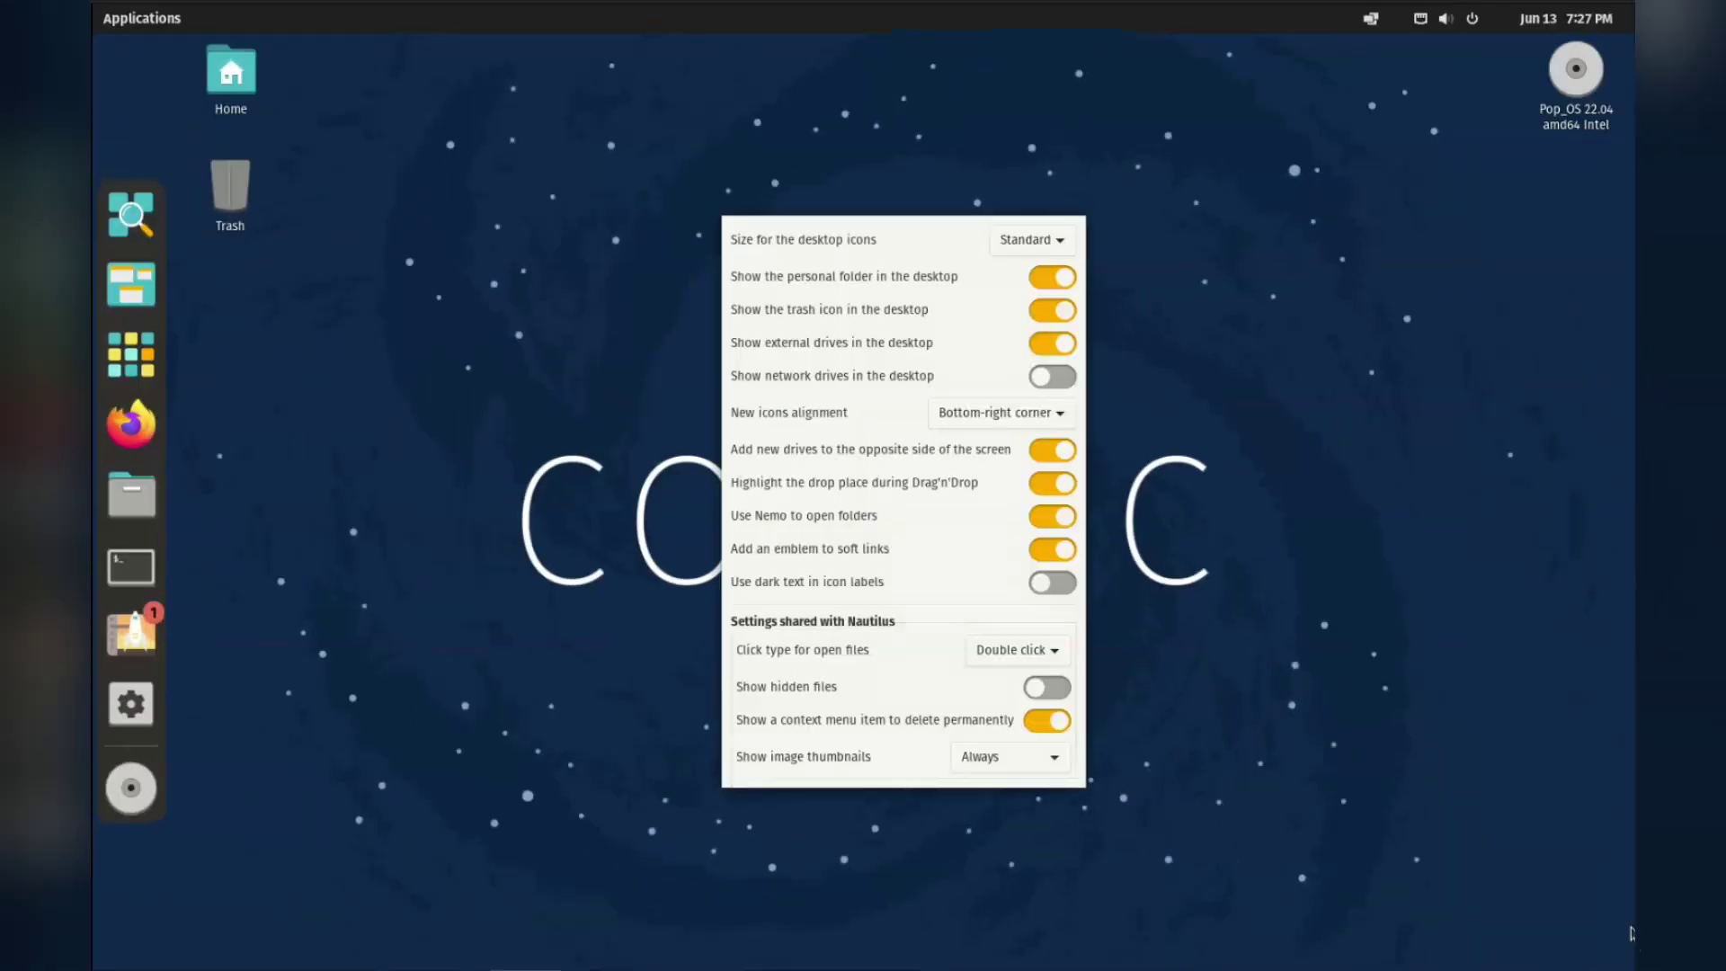
pyautogui.press('space')
pyautogui.press('Down')
pyautogui.press('space')
pyautogui.press('space')
pyautogui.press('Up')
pyautogui.press('space')
pyautogui.press('space')
pyautogui.press('space')
pyautogui.press('space')
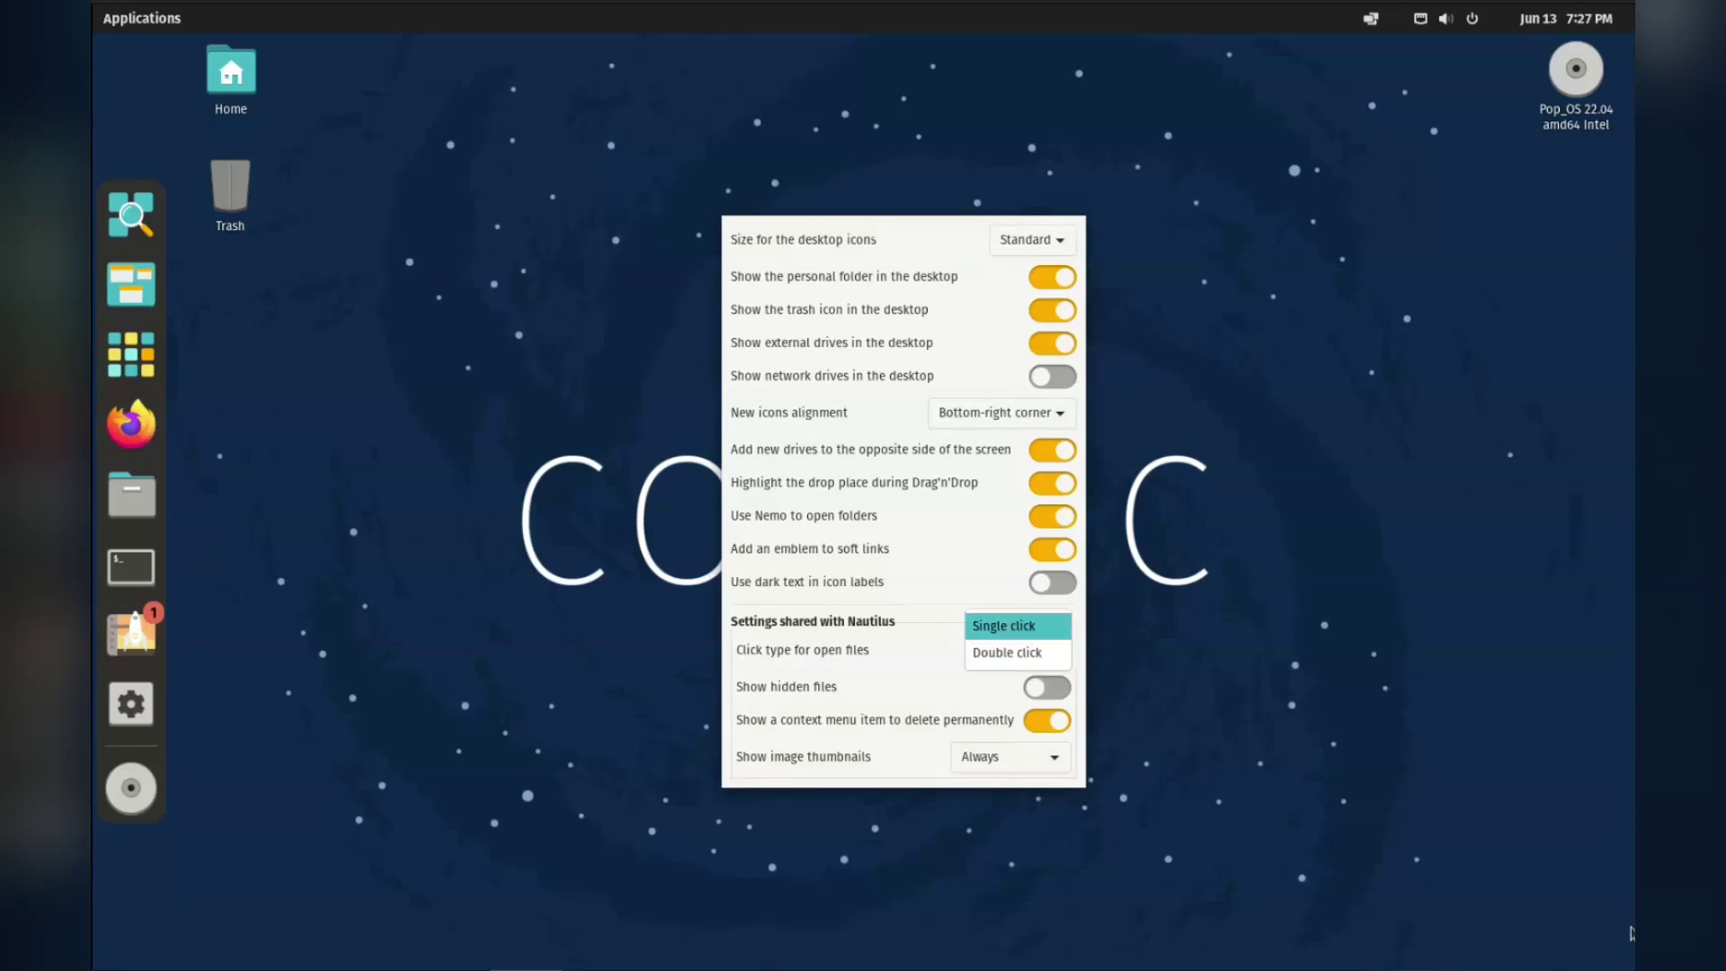
pyautogui.press('Escape')
pyautogui.press('space')
pyautogui.press('Escape')
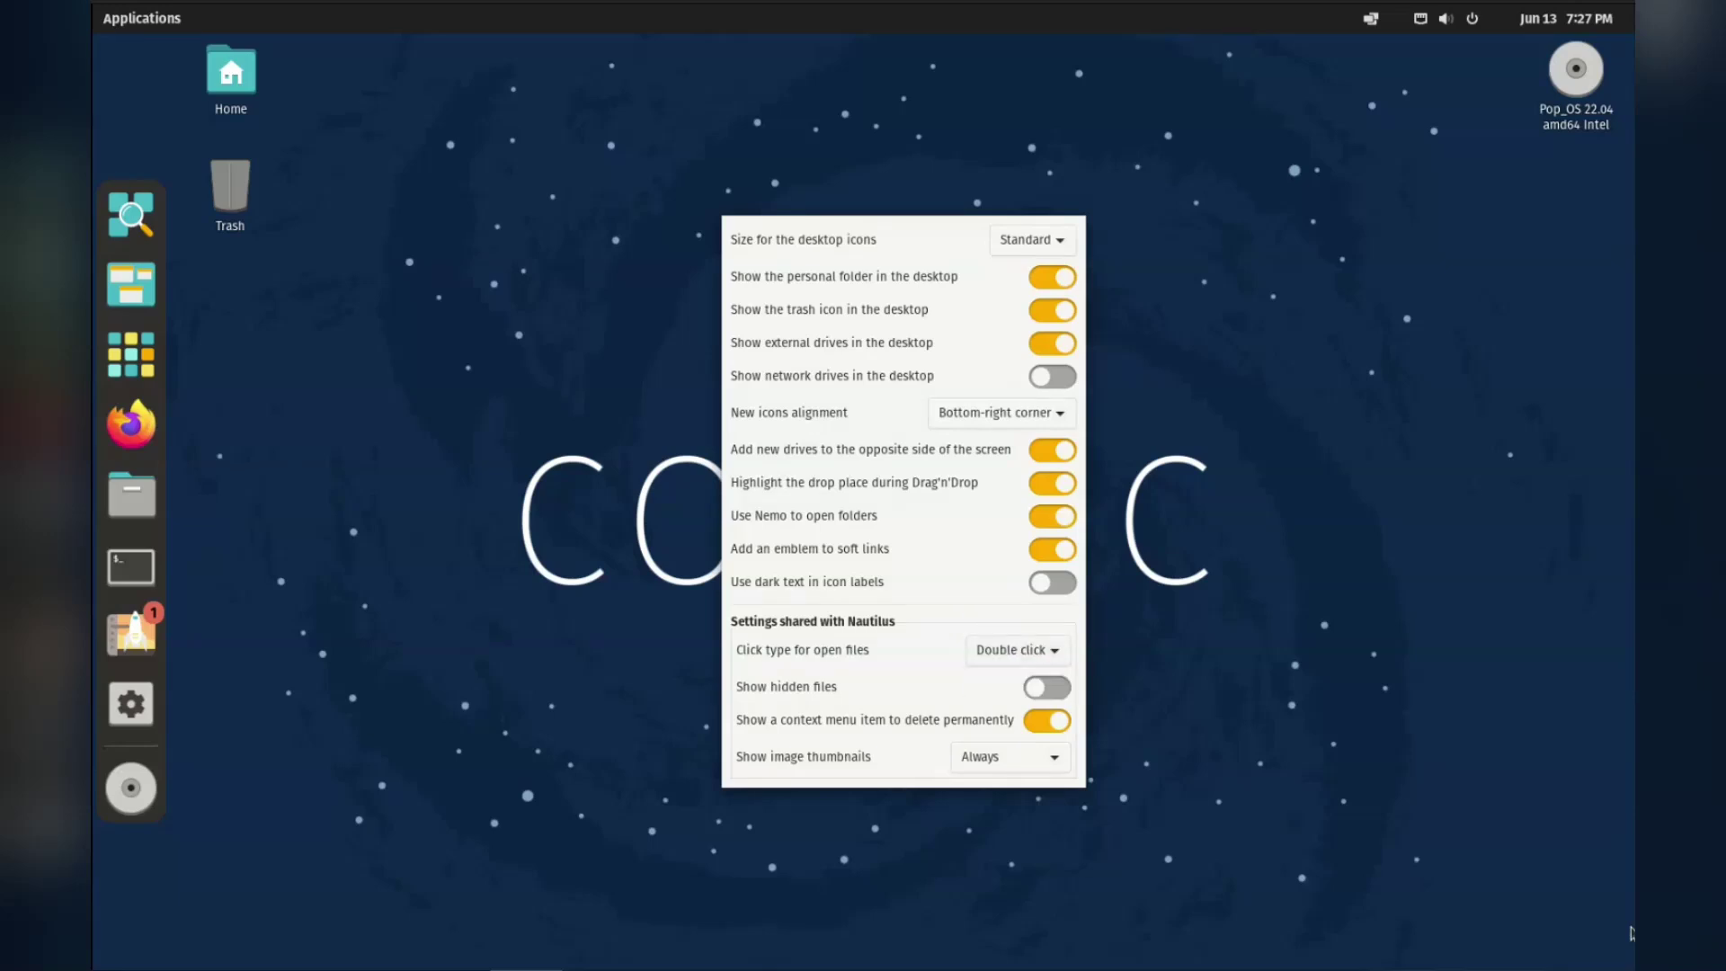
pyautogui.press('Return')
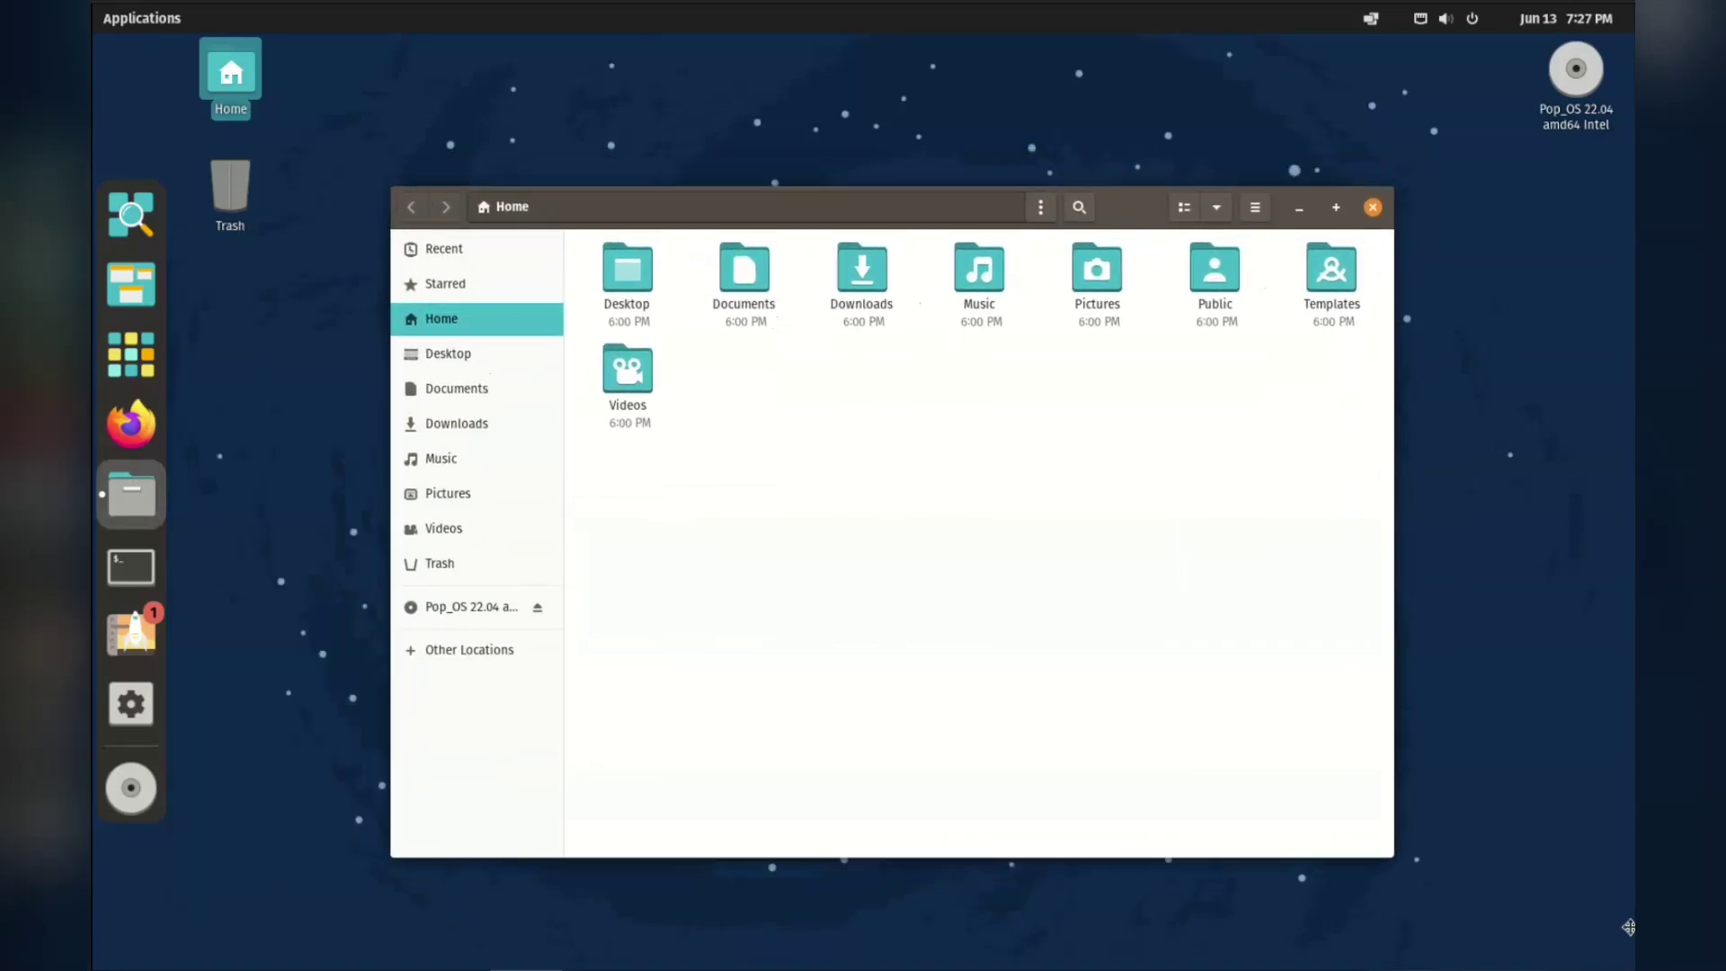
pyautogui.press('F10')
pyautogui.press('Up')
pyautogui.press('Return')
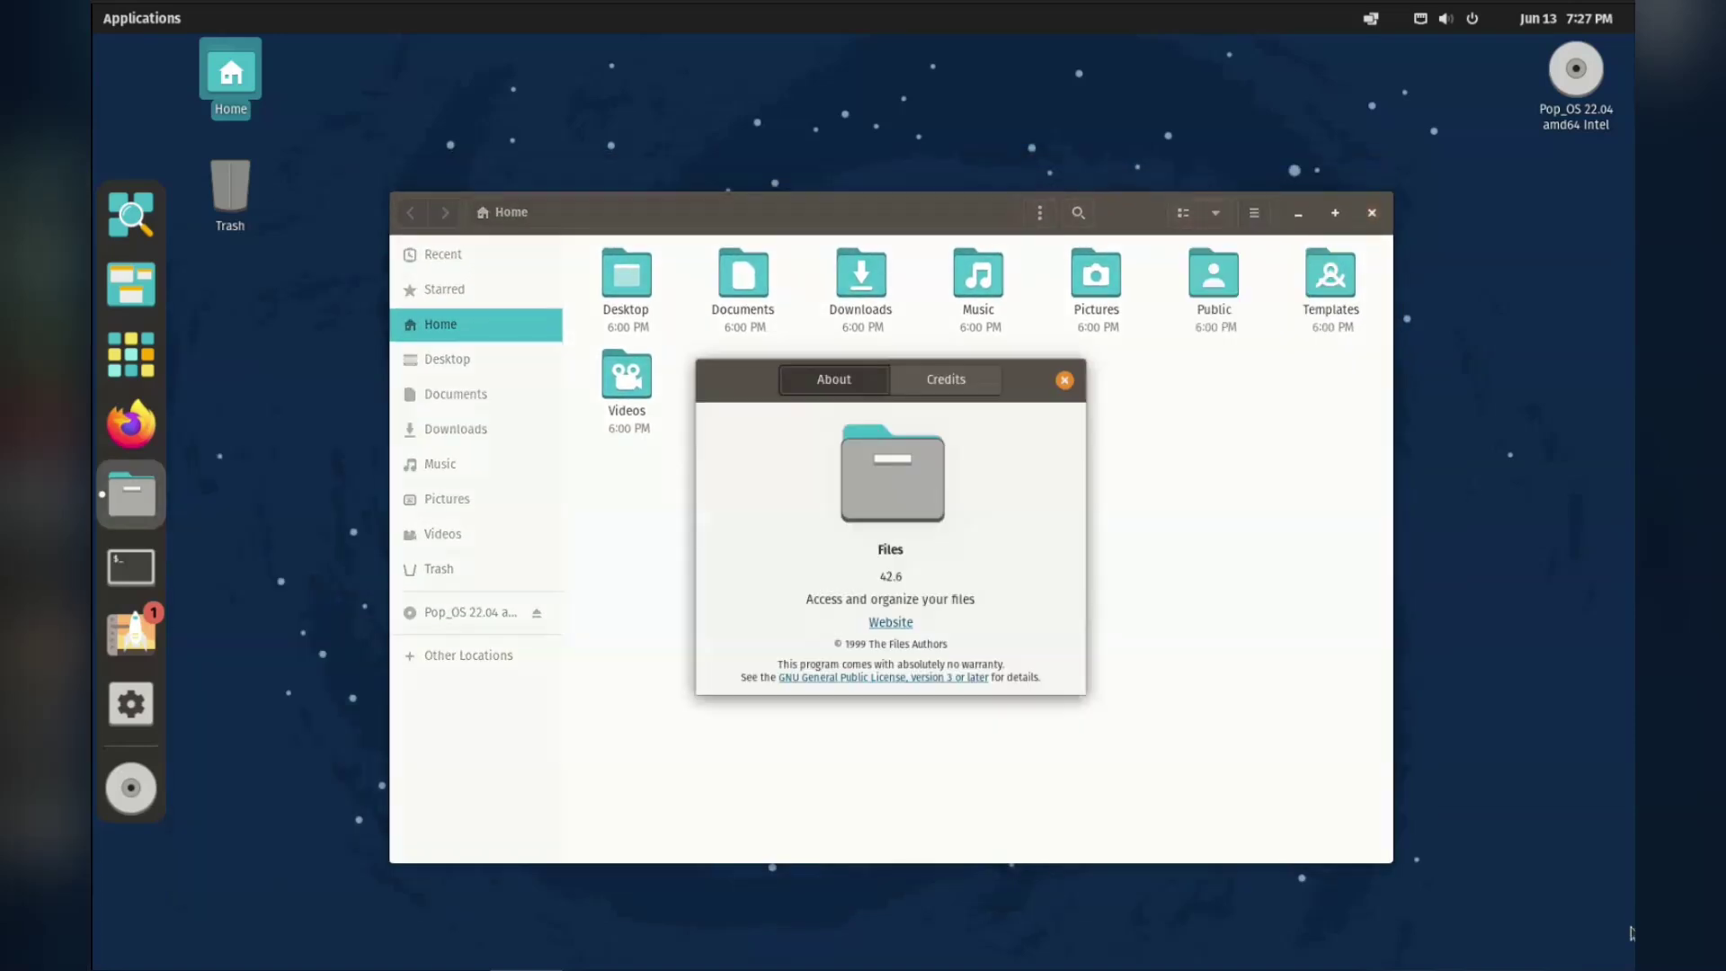
pyautogui.press('Escape')
pyautogui.hotkey('ctrl', 'w')
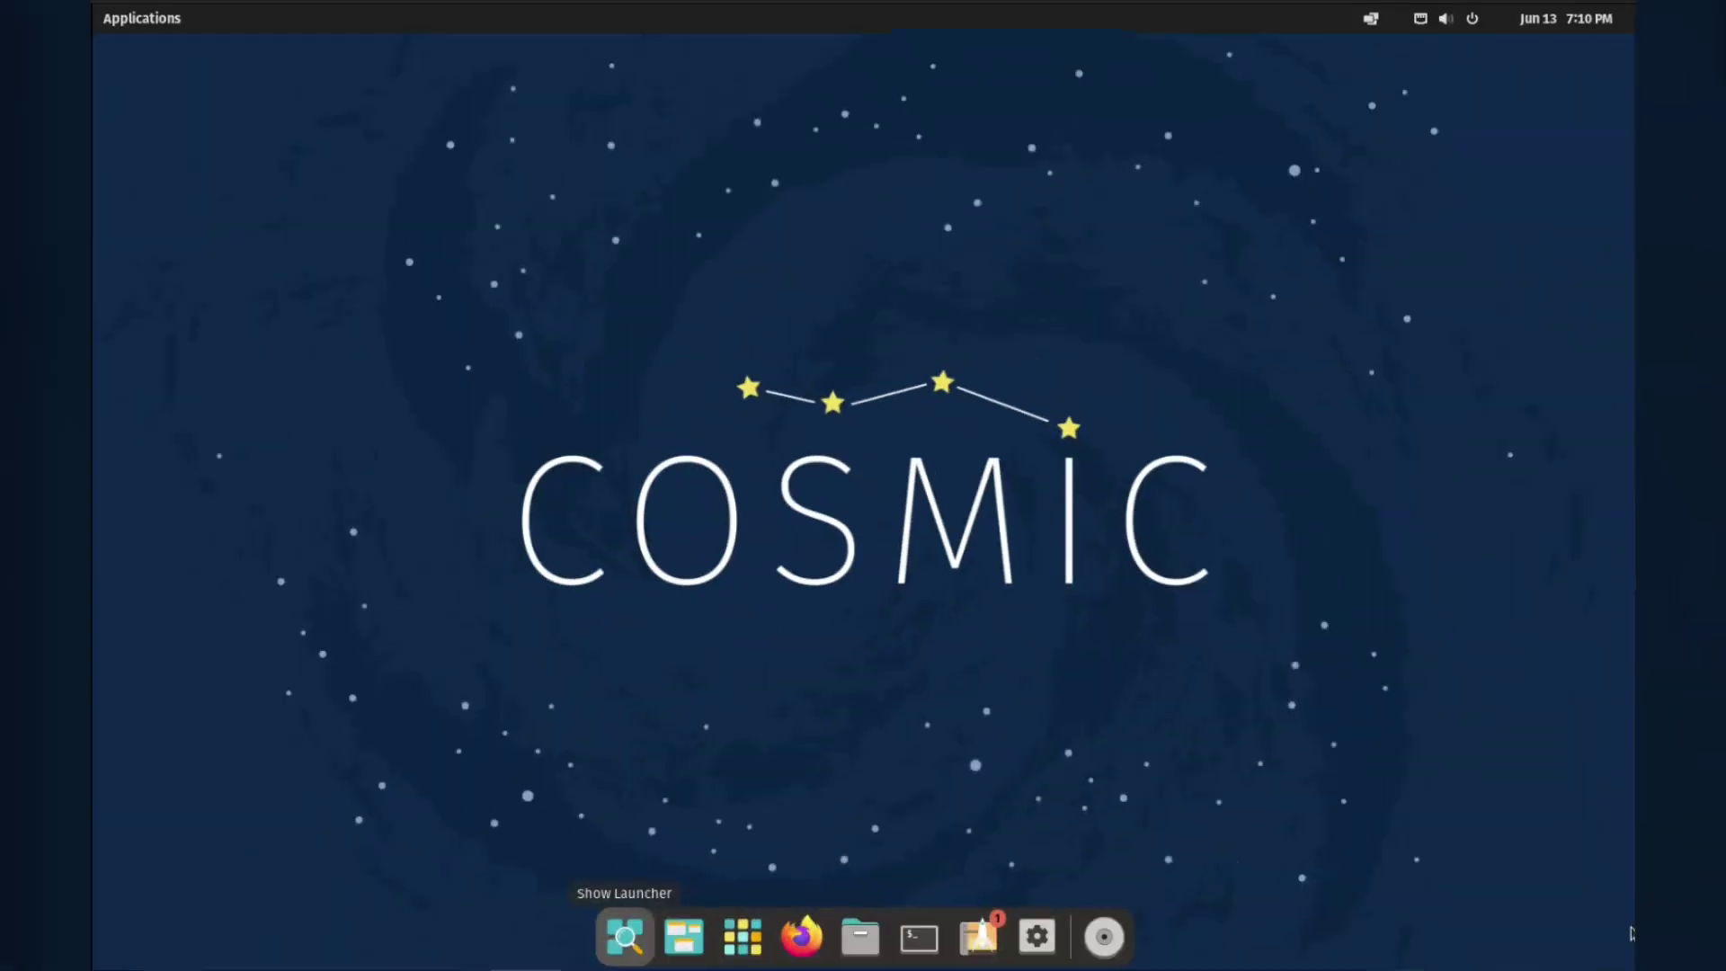
# Search the launcher for 'music', clear it, then search for 'video'.
pyautogui.press('super')
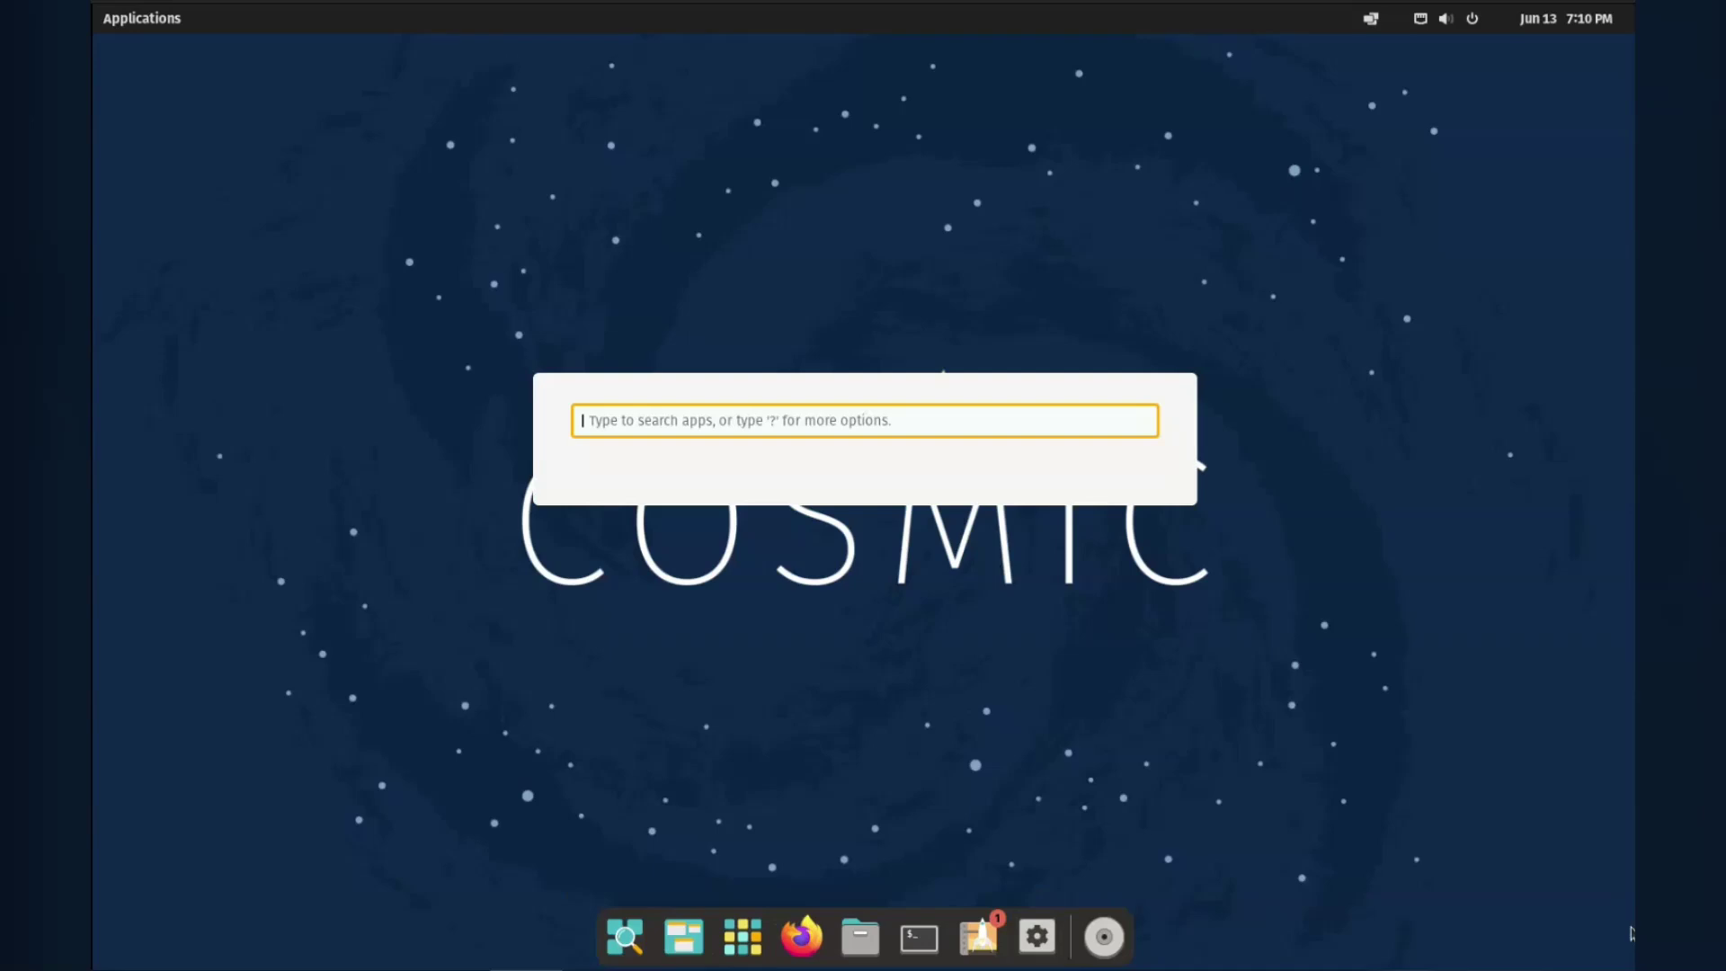
pyautogui.write('music')
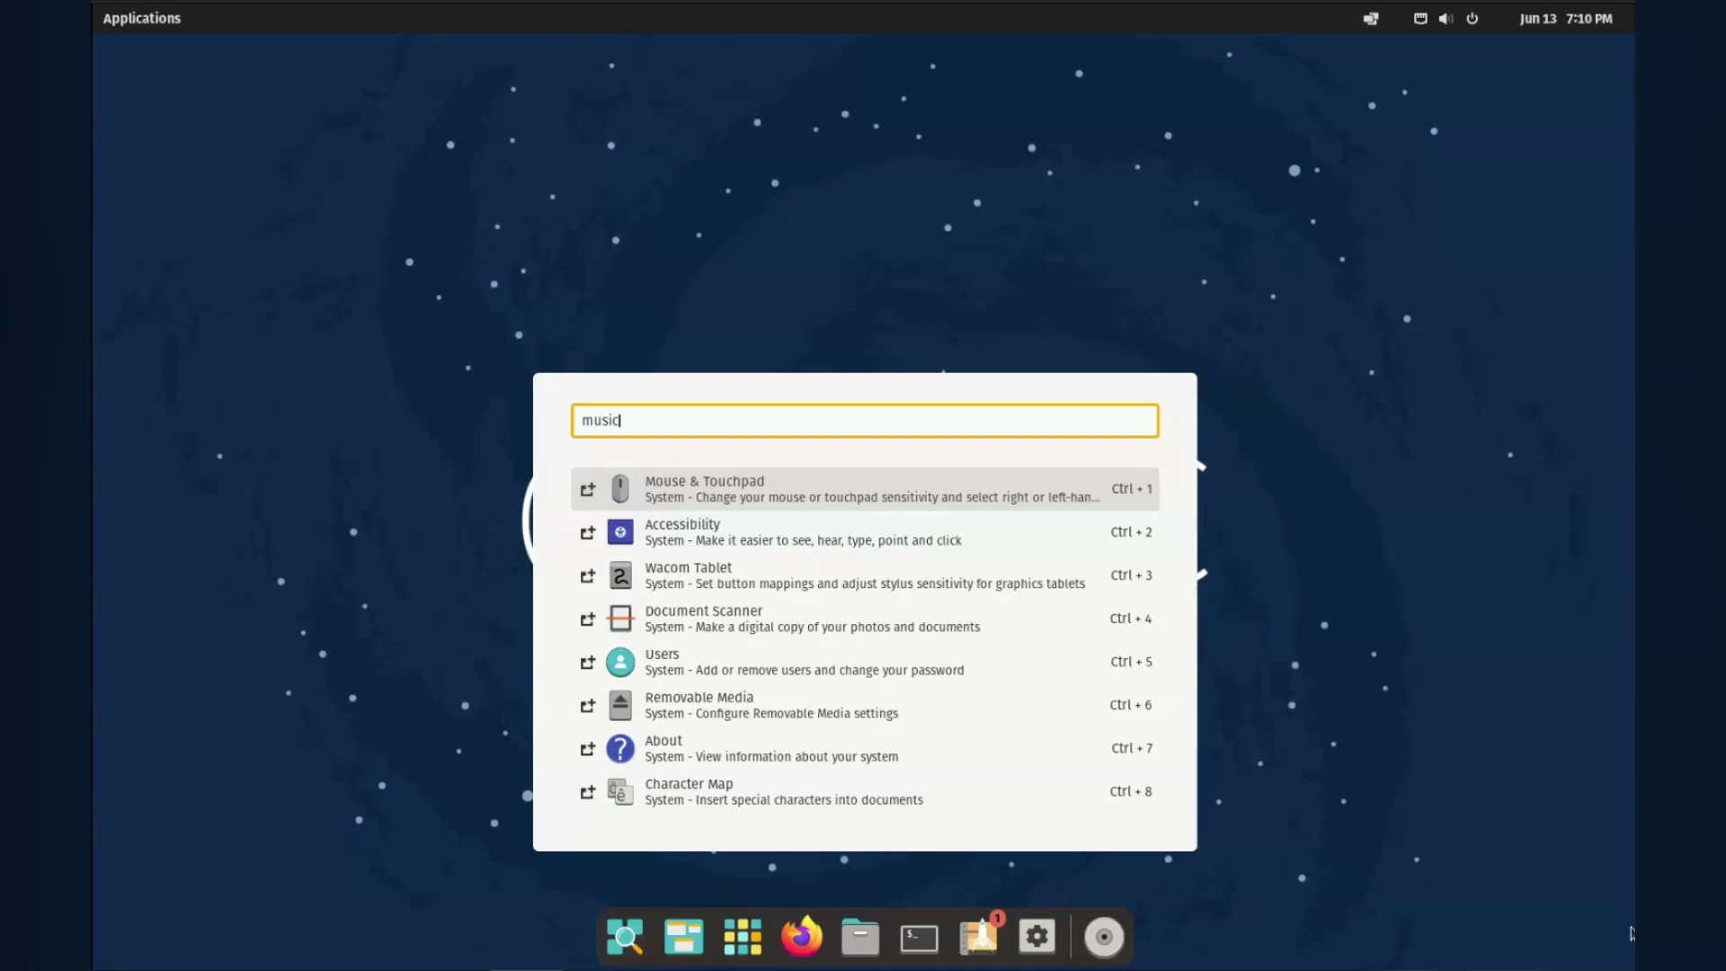
pyautogui.press('BackSpace')
pyautogui.press('BackSpace')
pyautogui.press('BackSpace')
pyautogui.press('BackSpace')
pyautogui.press('BackSpace')
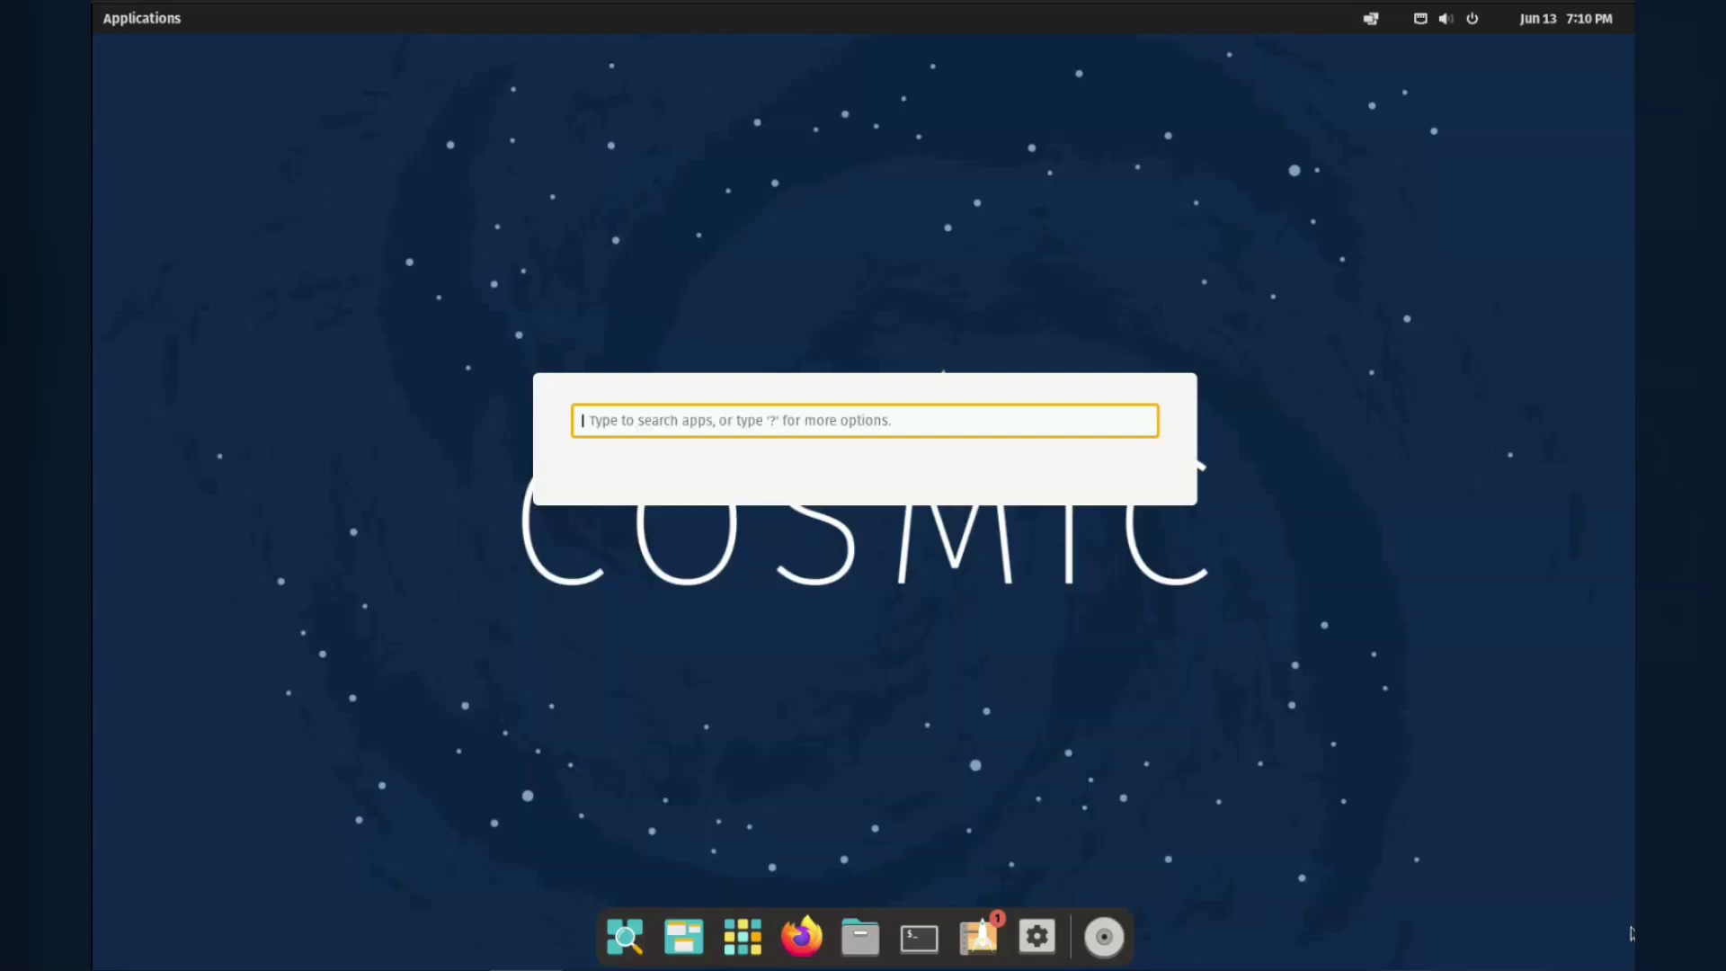
pyautogui.write('music')
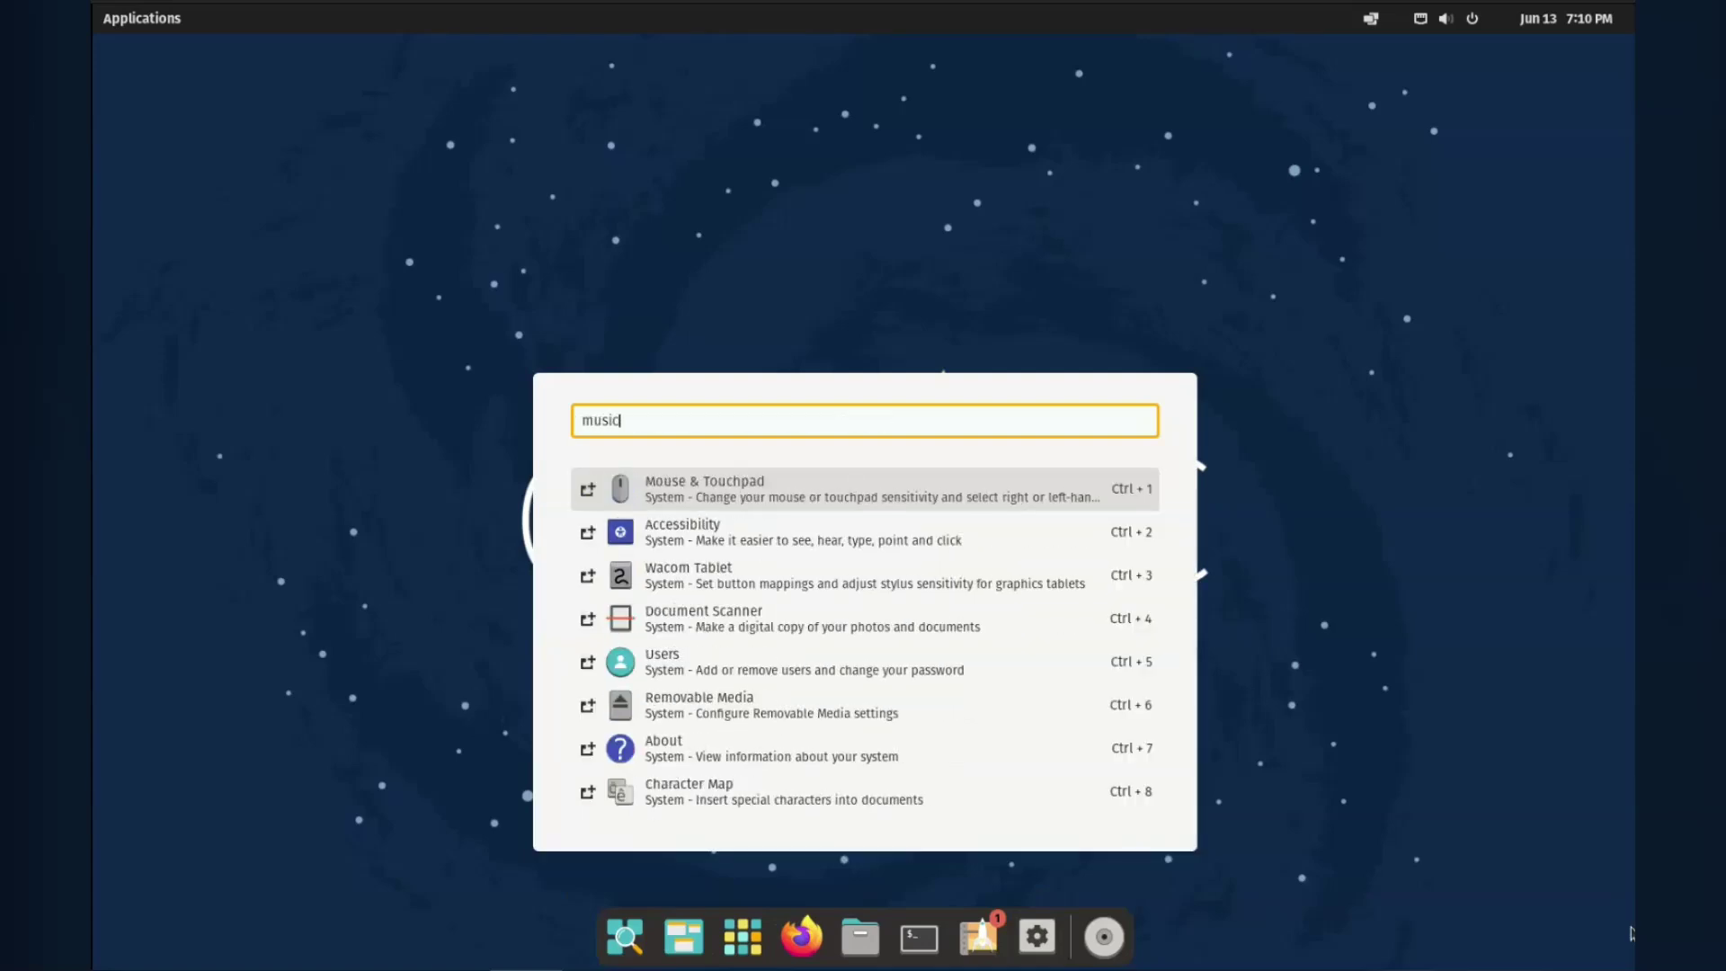
pyautogui.press('BackSpace')
pyautogui.press('BackSpace')
pyautogui.press('BackSpace')
pyautogui.press('BackSpace')
pyautogui.press('BackSpace')
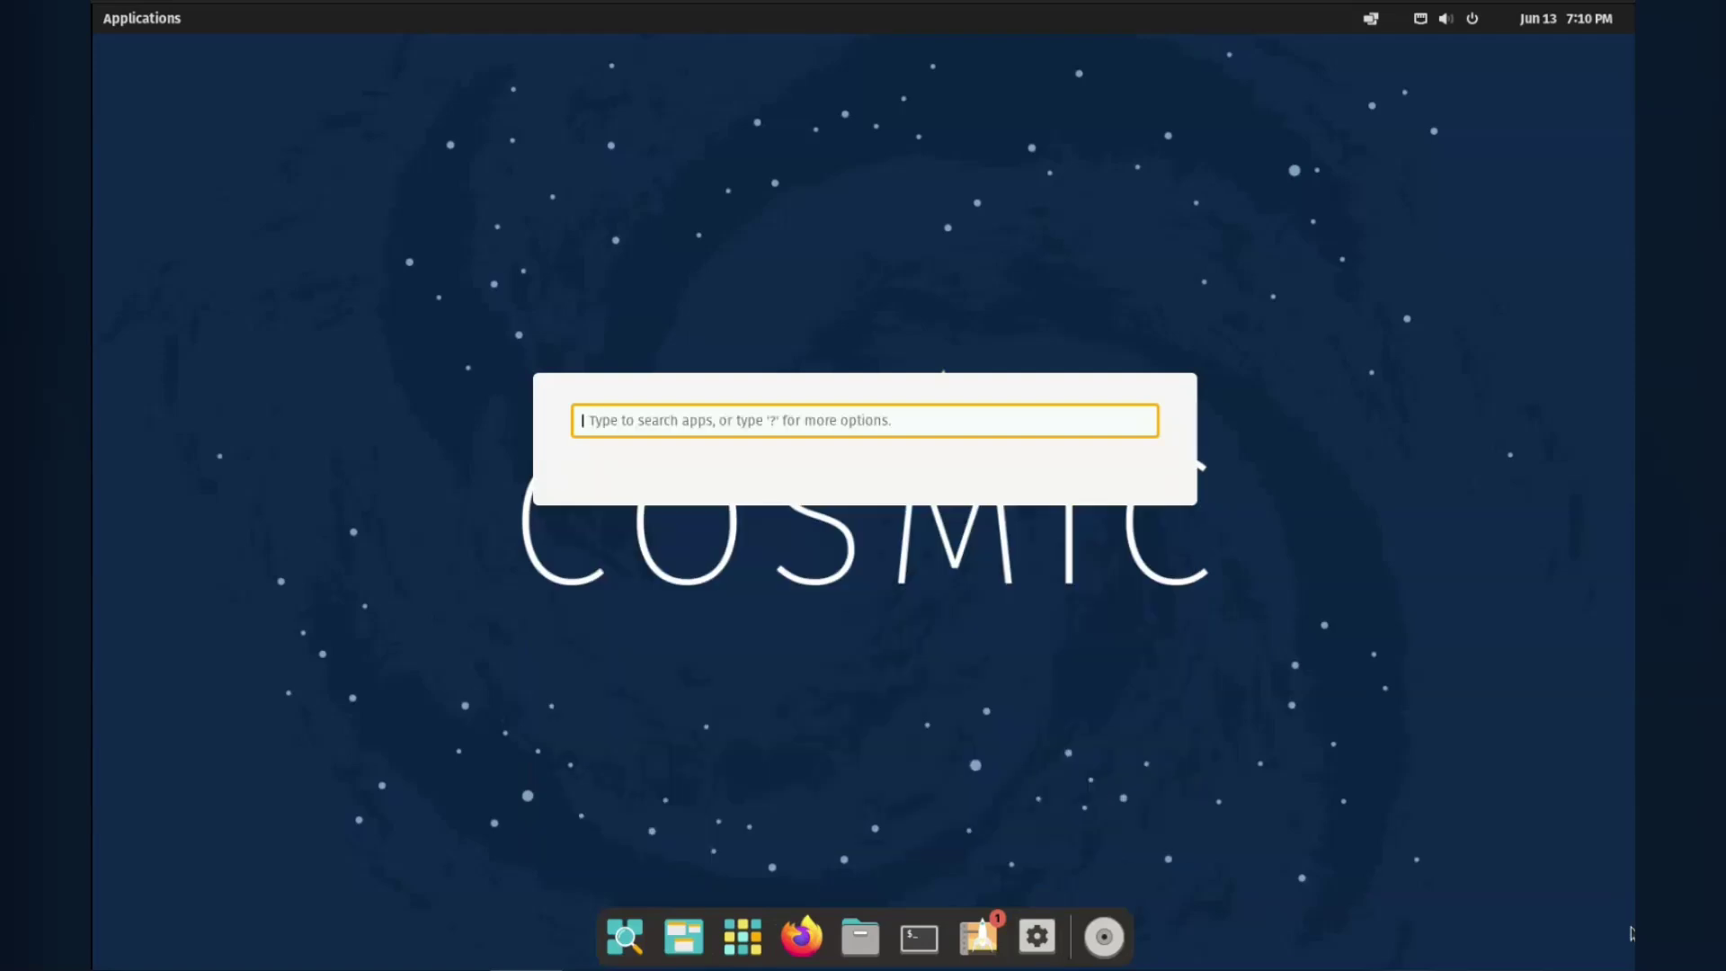
pyautogui.write('video')
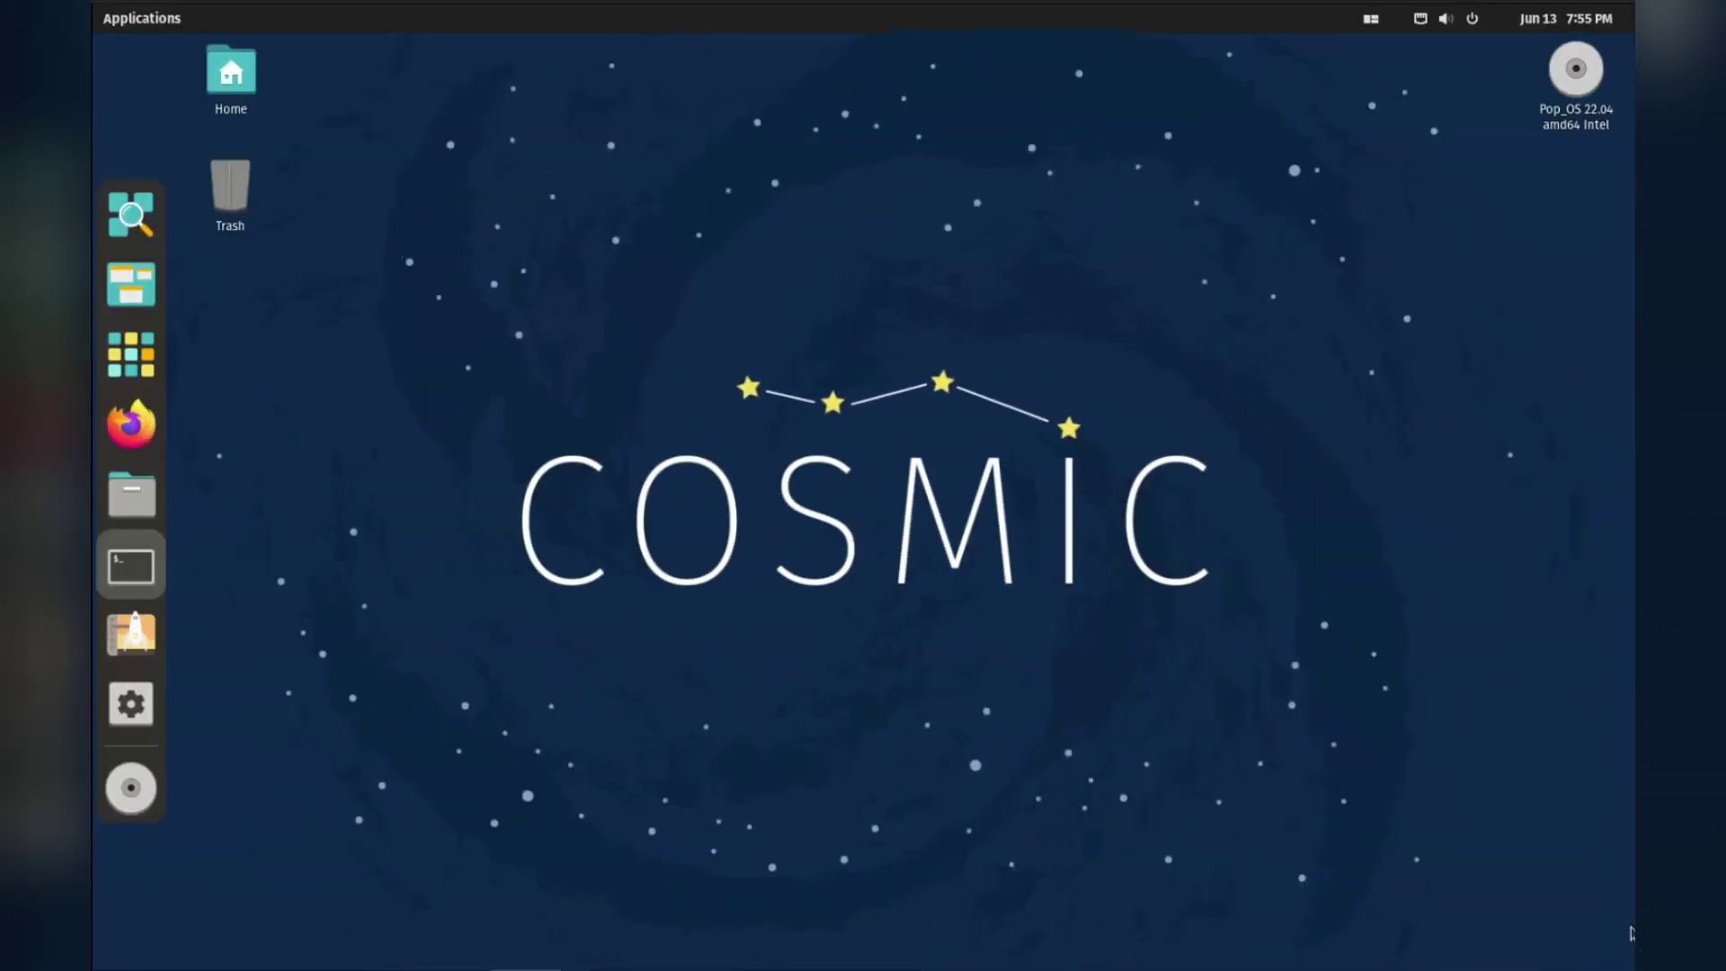
# In a new terminal, run 'sudo apt update' with the administrator password, then type 'sudo apt install cosmic-session'.
pyautogui.press('super+t')
pyautogui.write('sudo apt update')
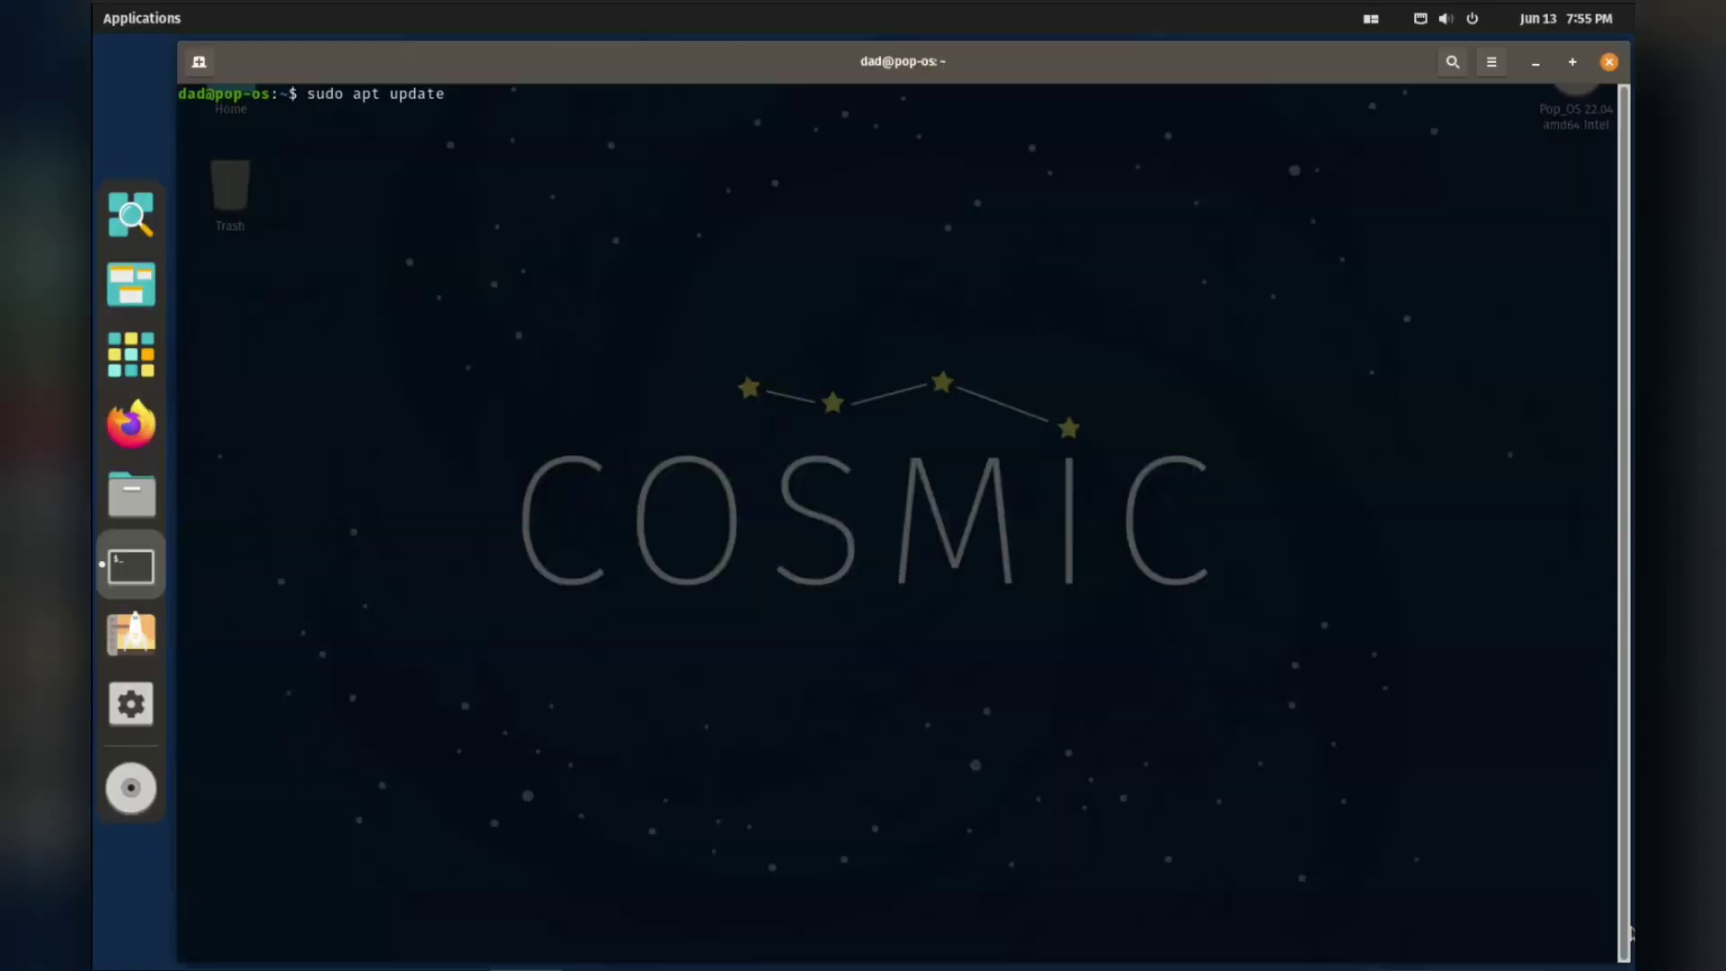
pyautogui.press('Return')
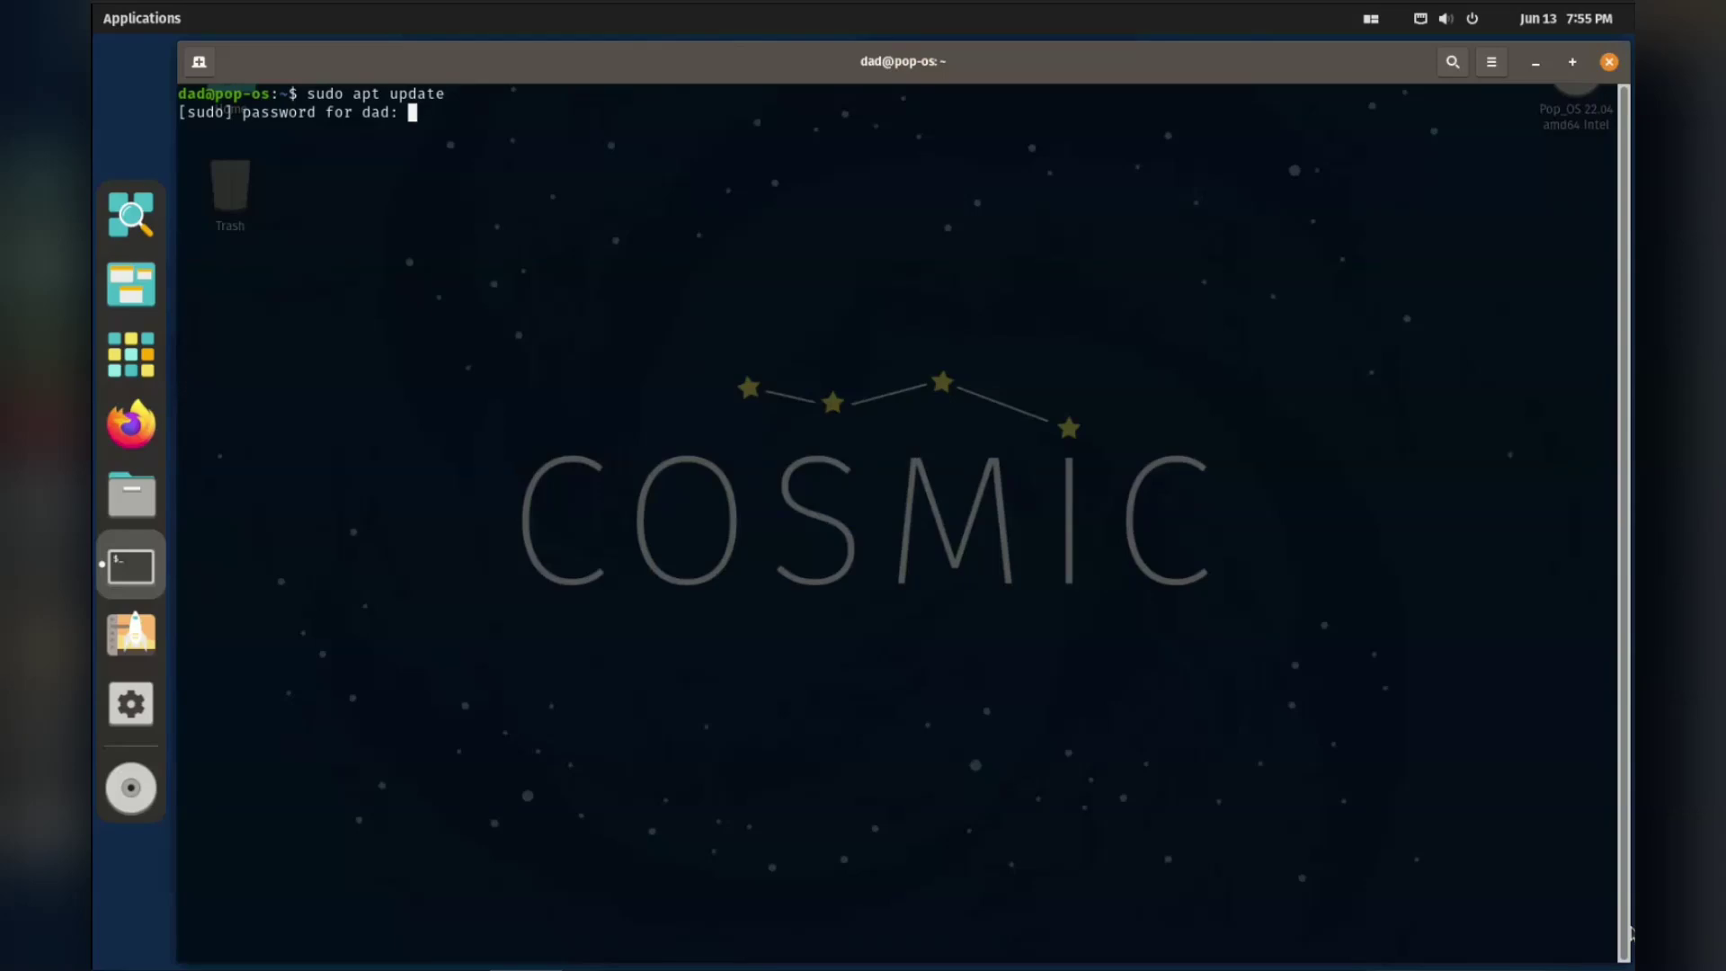
pyautogui.press('Return')
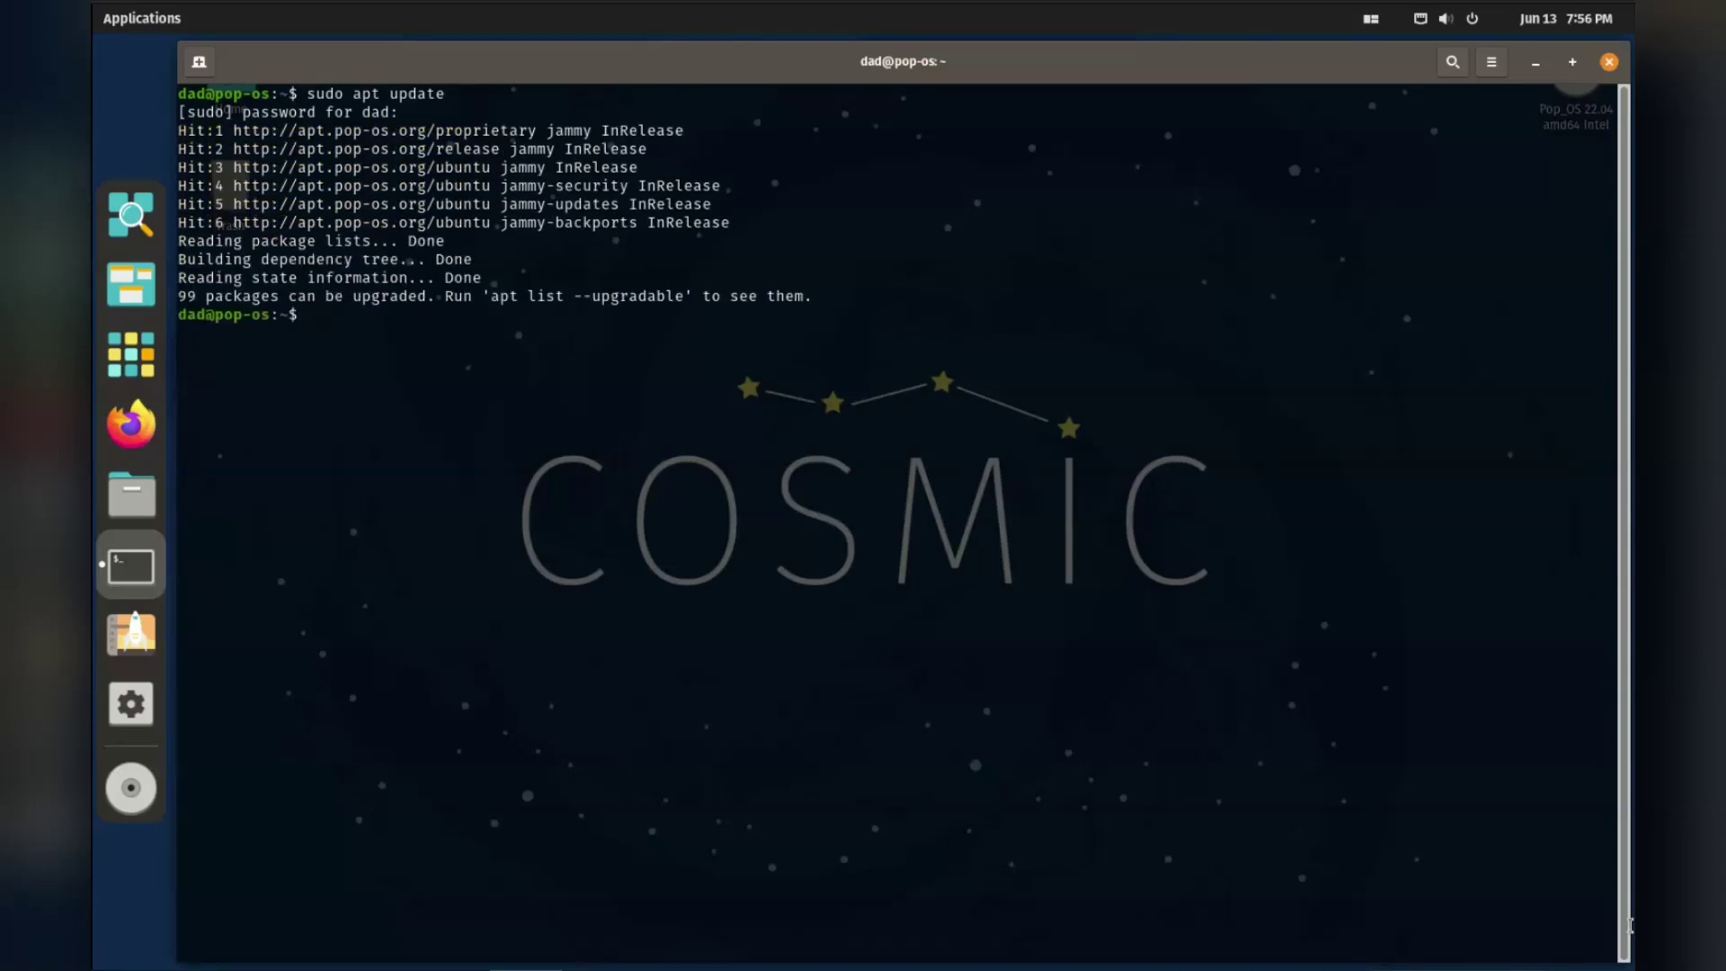
pyautogui.write('sudo apt install cos')
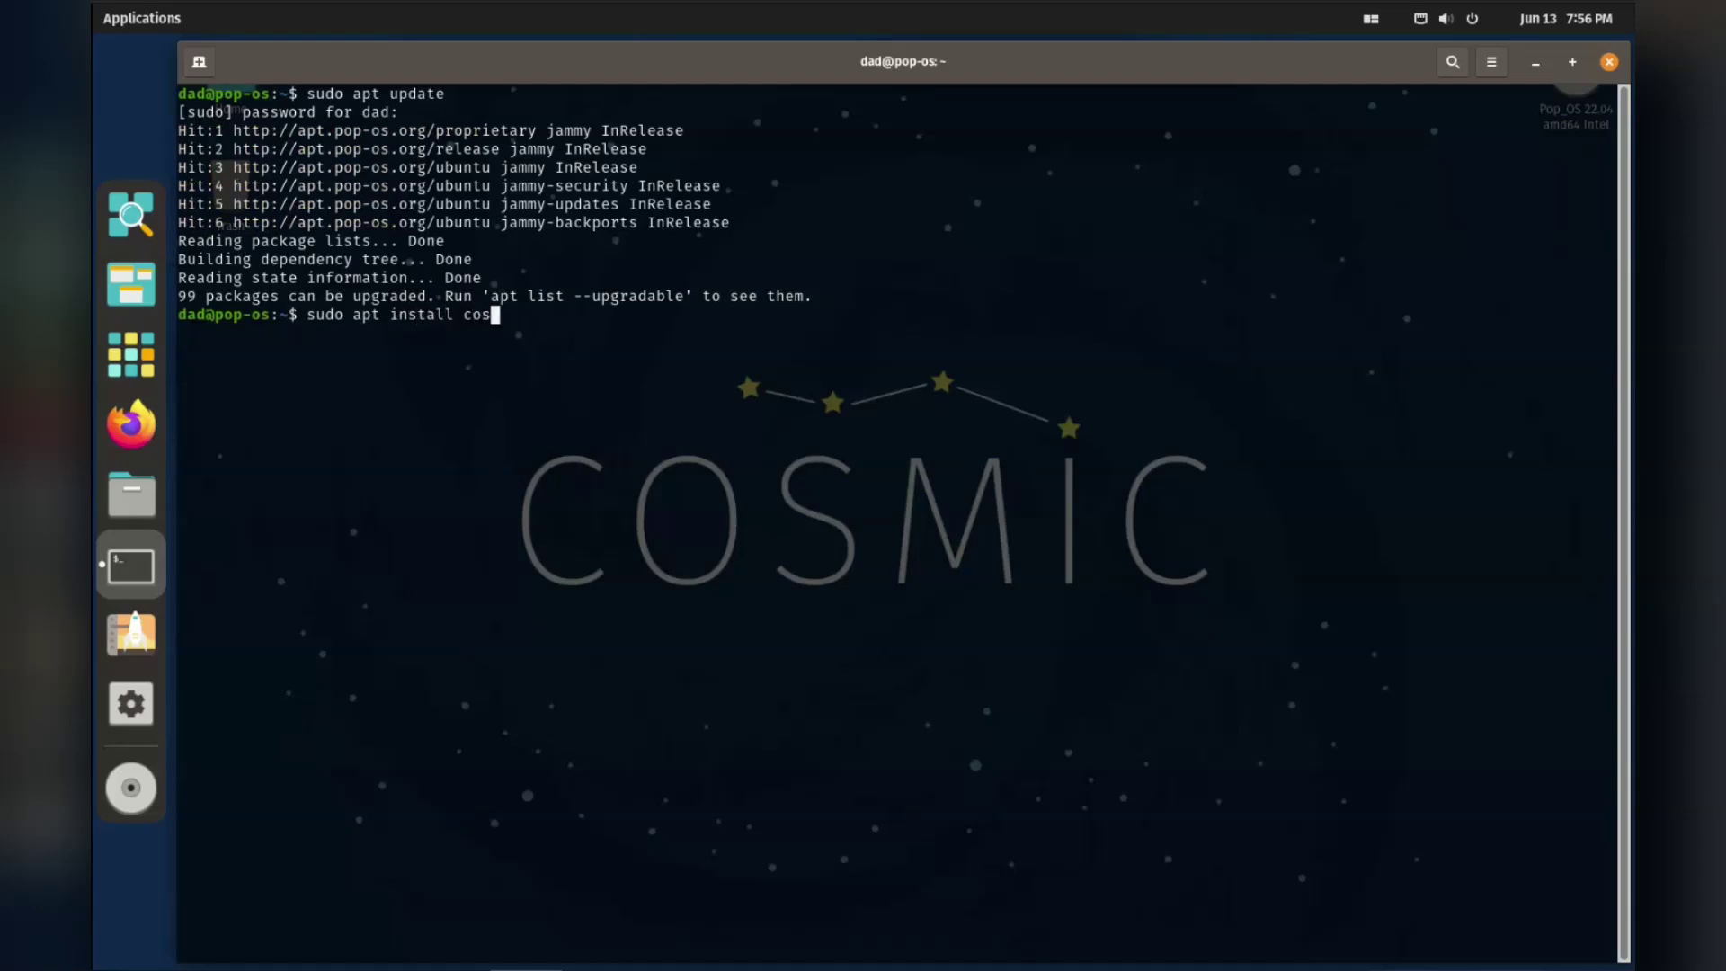
pyautogui.write('mic-session')
# Run the install, confirm with Y, and choose cosmic-greeter as the default display manager.
pyautogui.press('Return')
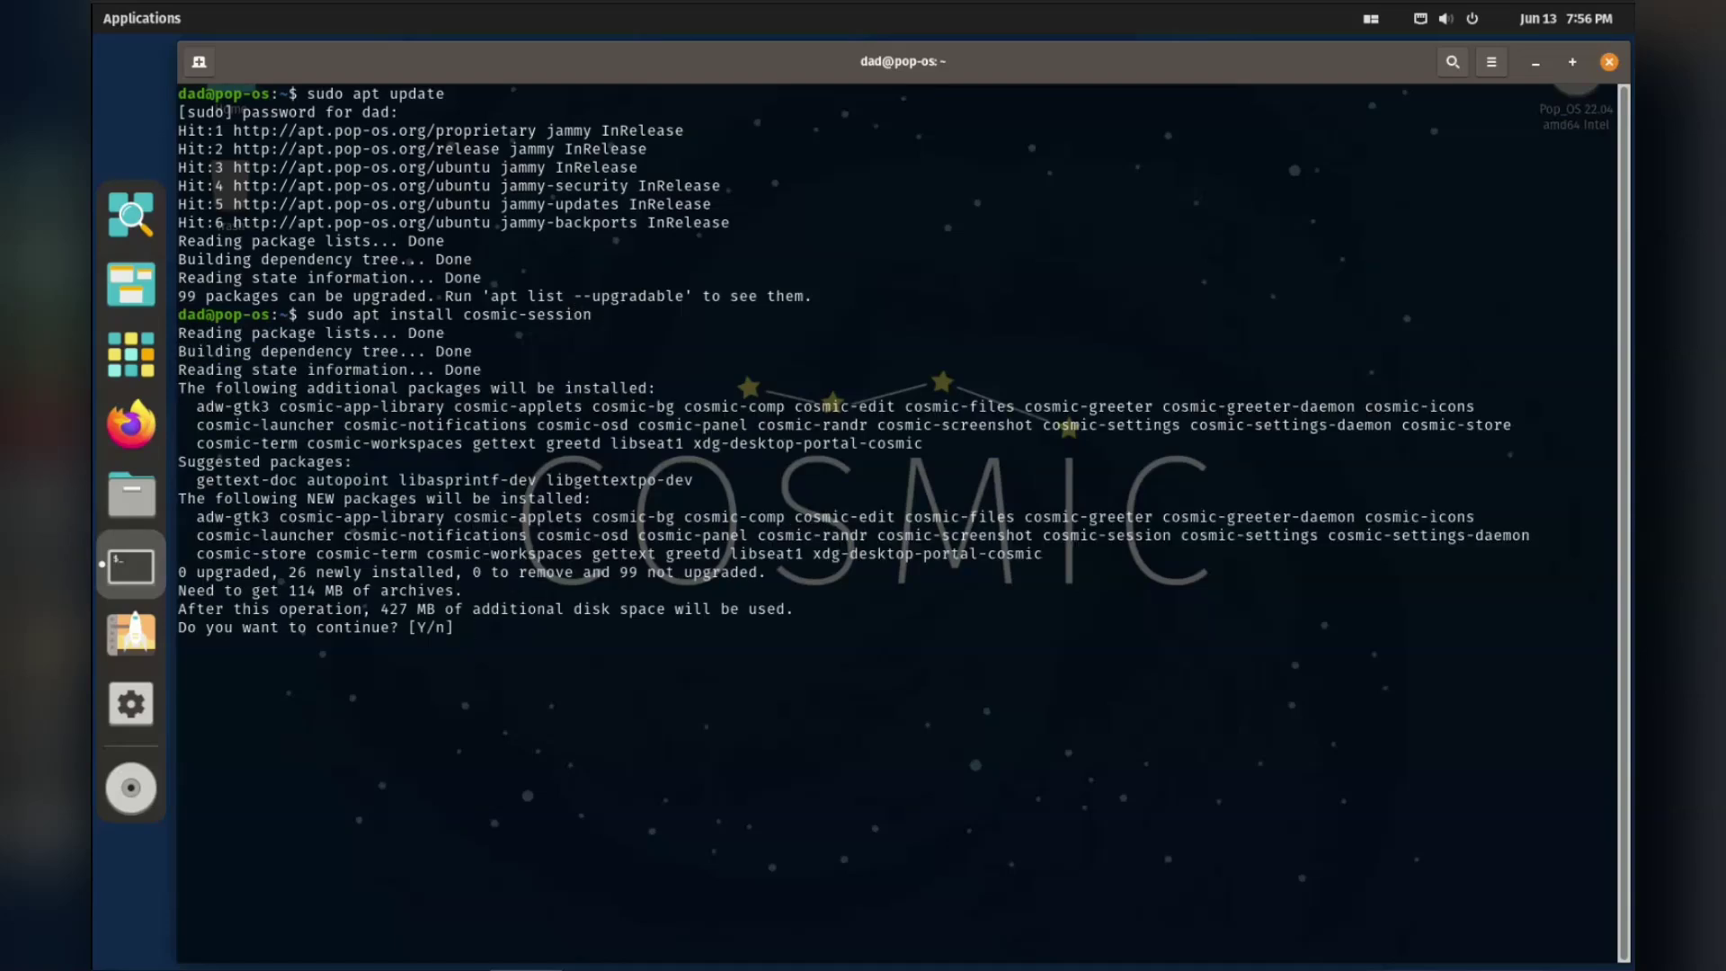
pyautogui.write('Y')
pyautogui.press('Return')
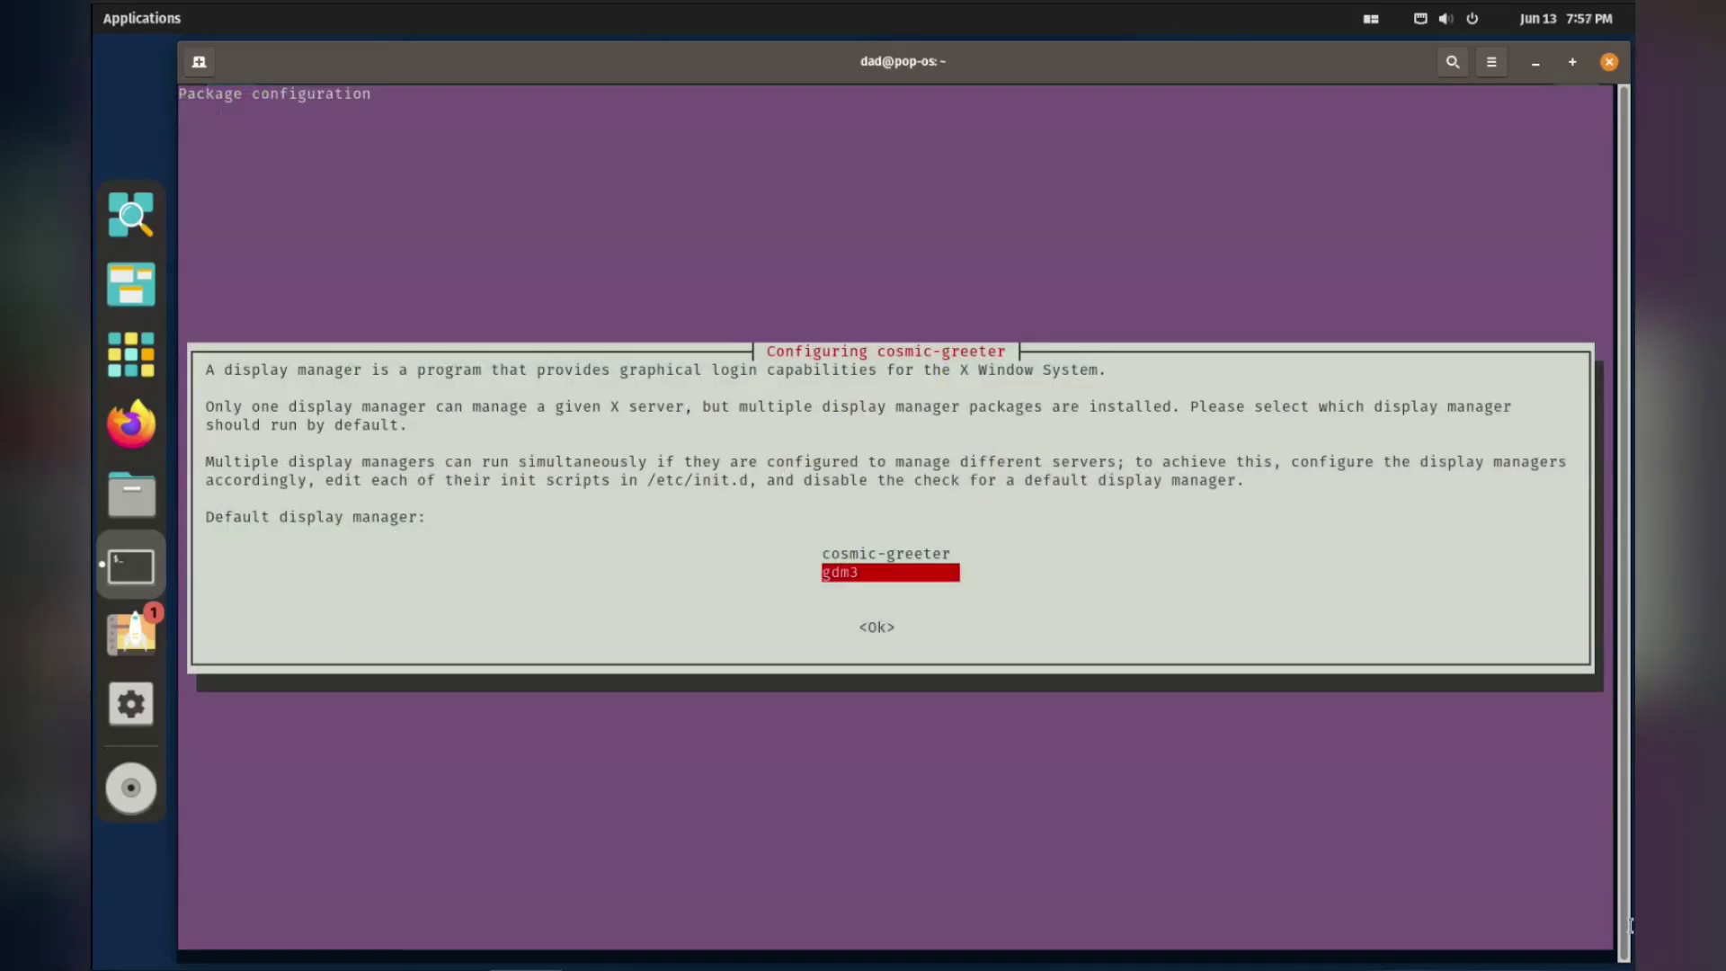
pyautogui.press('Up')
pyautogui.press('Return')
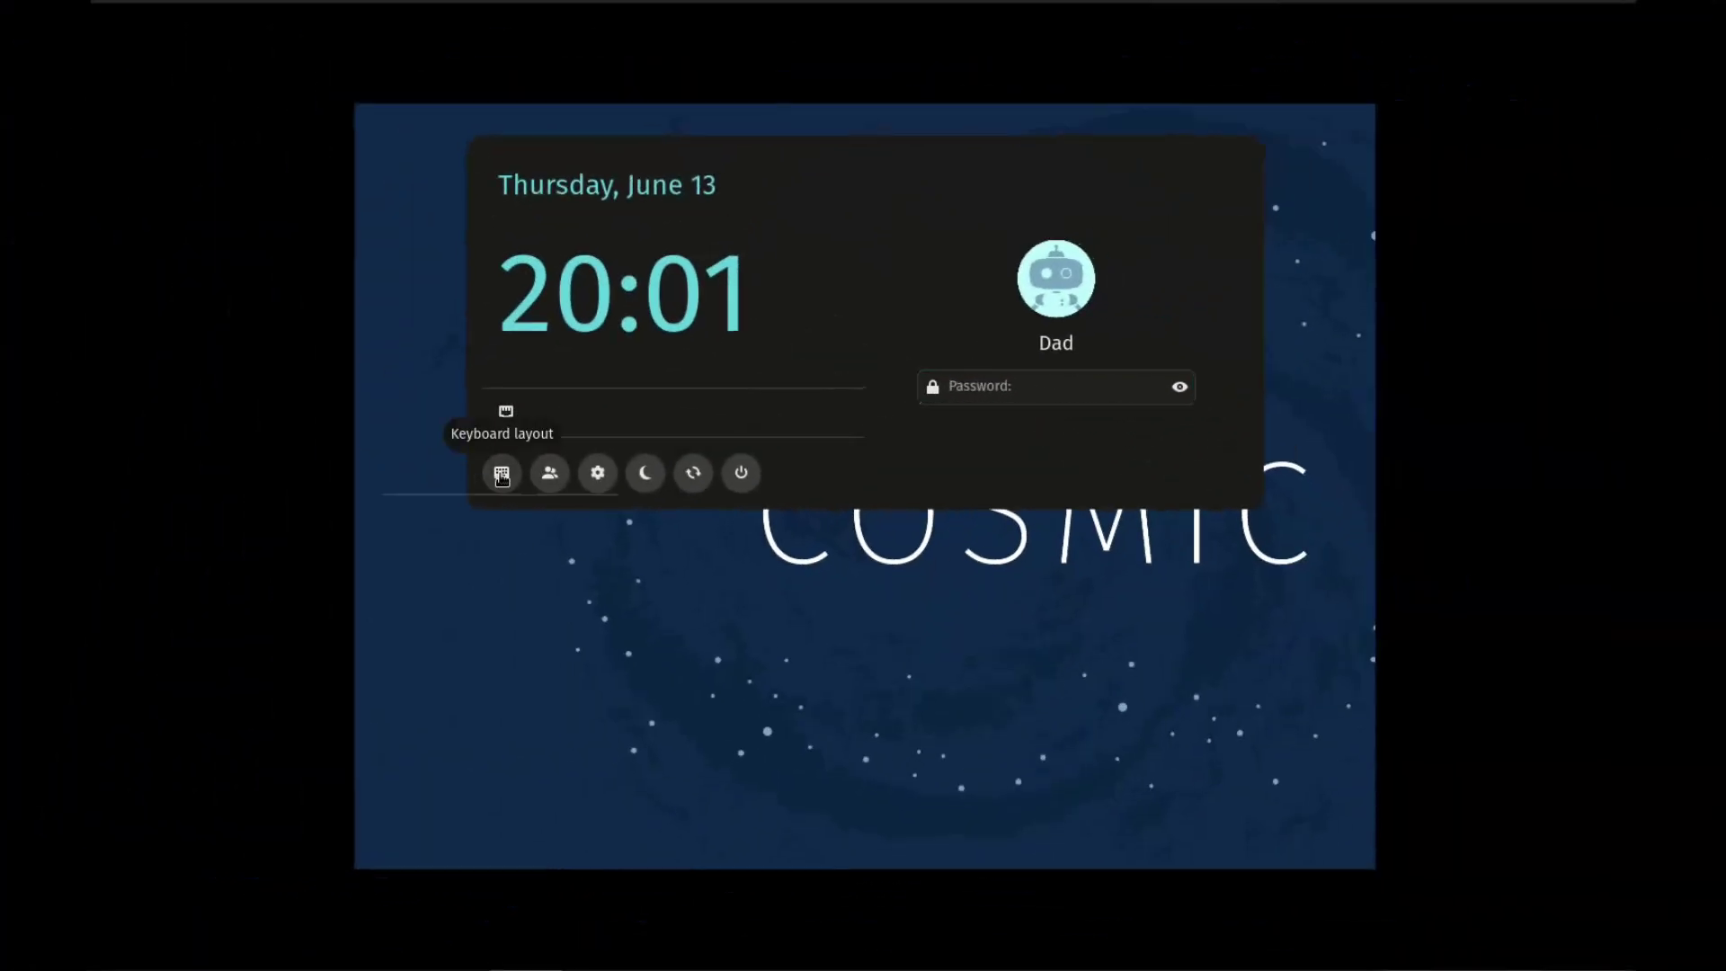
# Check the user and COSMIC session lists, then enter the account password to log in.
pyautogui.click(547, 474)
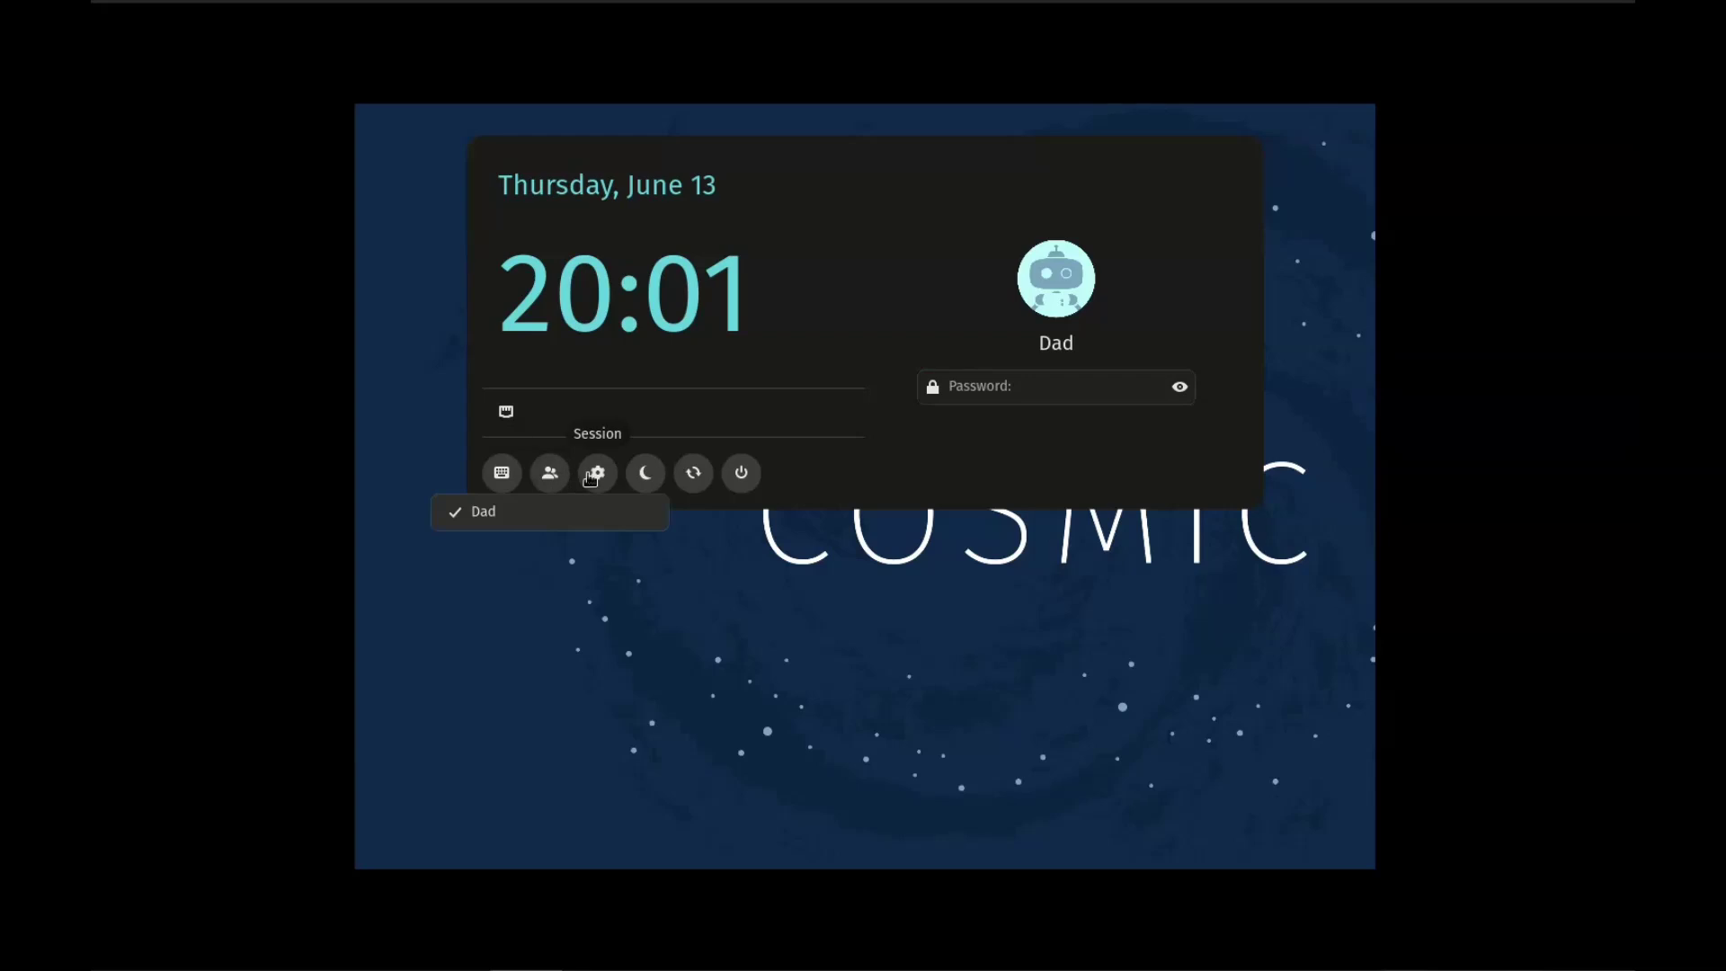
pyautogui.click(597, 476)
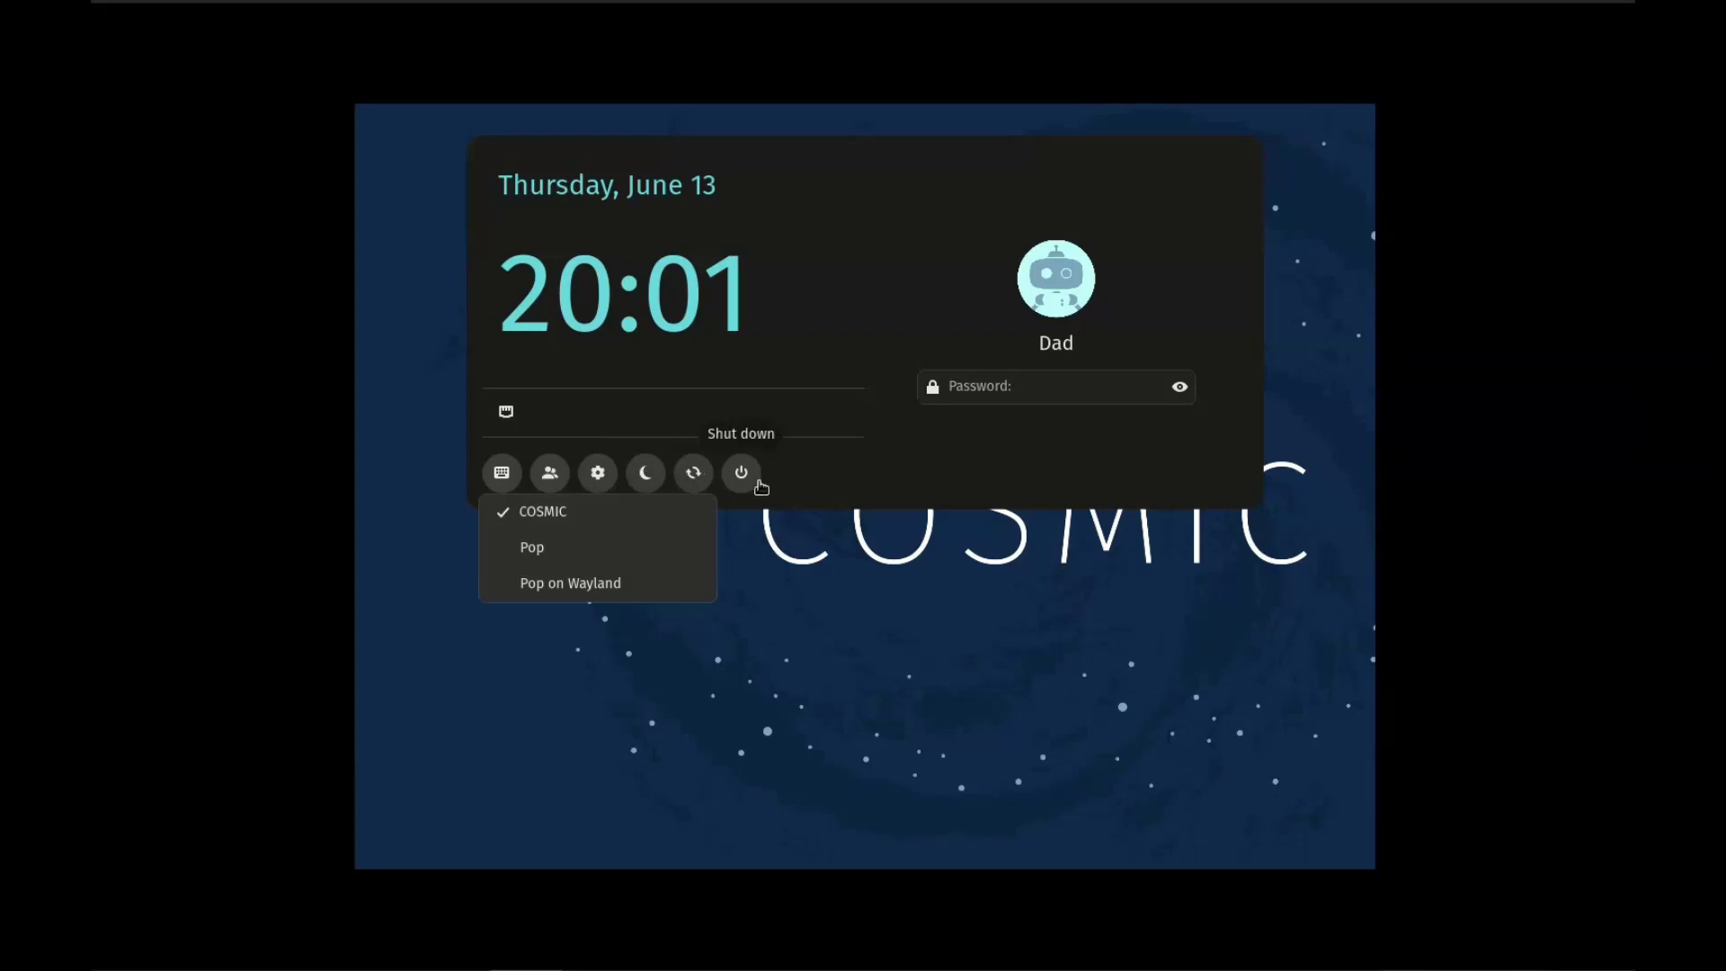
pyautogui.click(1127, 384)
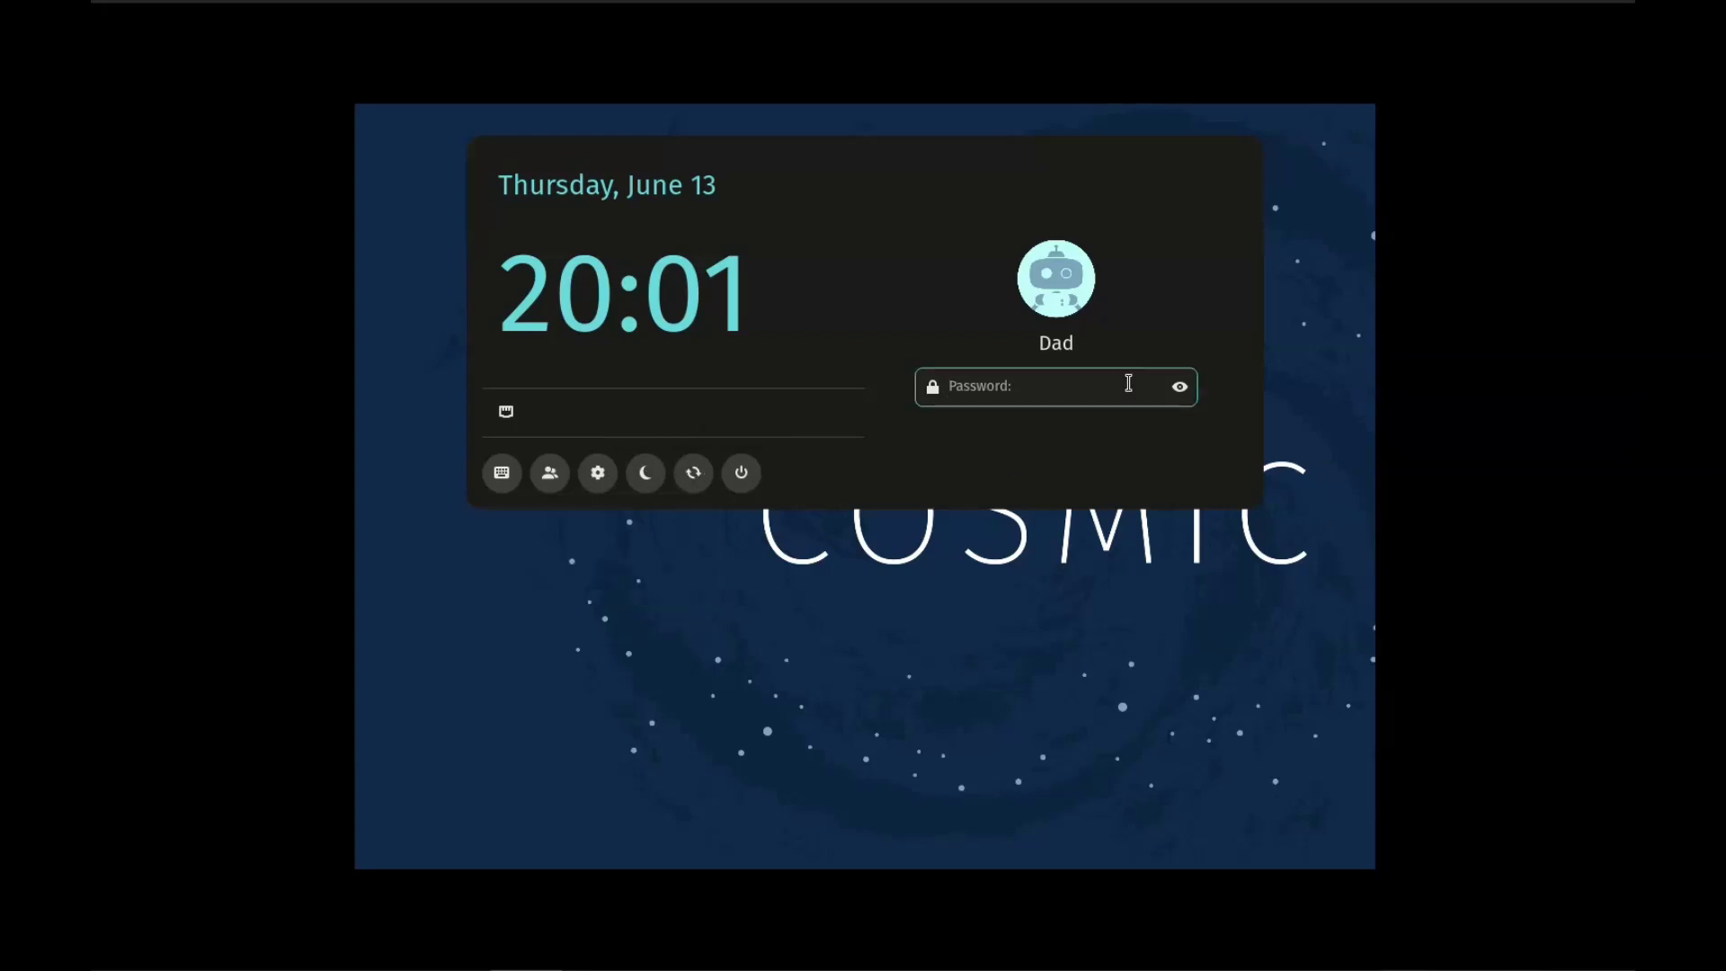
pyautogui.write('••')
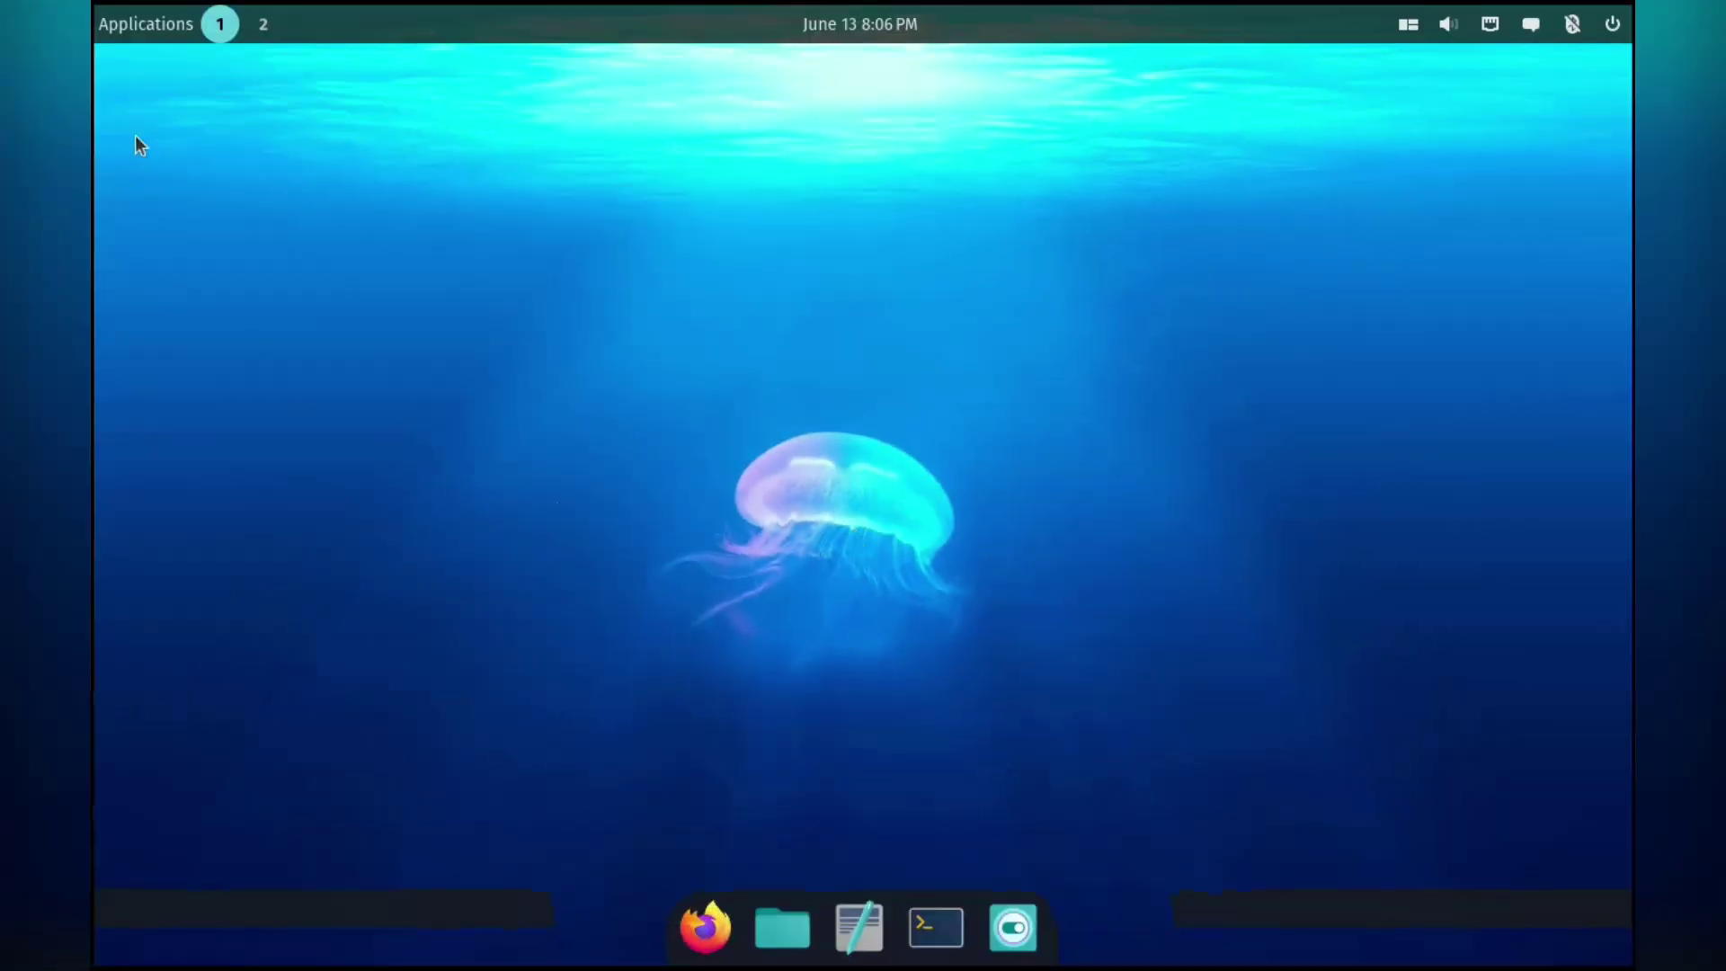
# Toggle the workspaces overview, launch Settings from the dock, and drag its window lower.
pyautogui.click(220, 25)
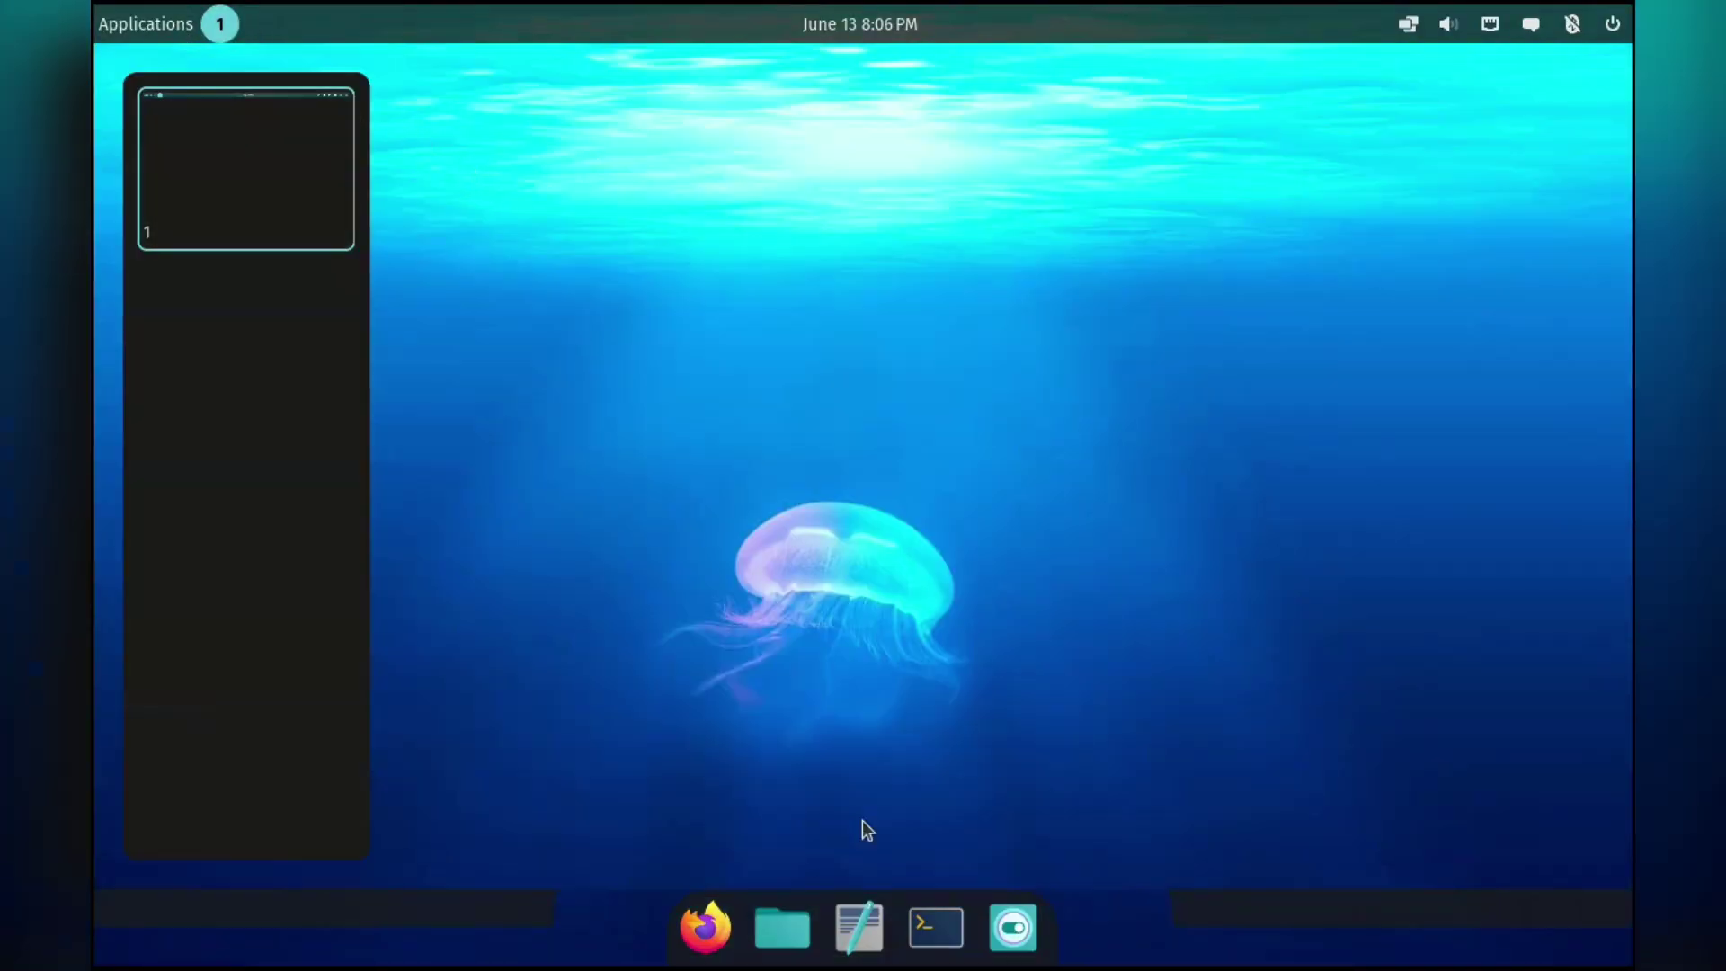
pyautogui.click(220, 24)
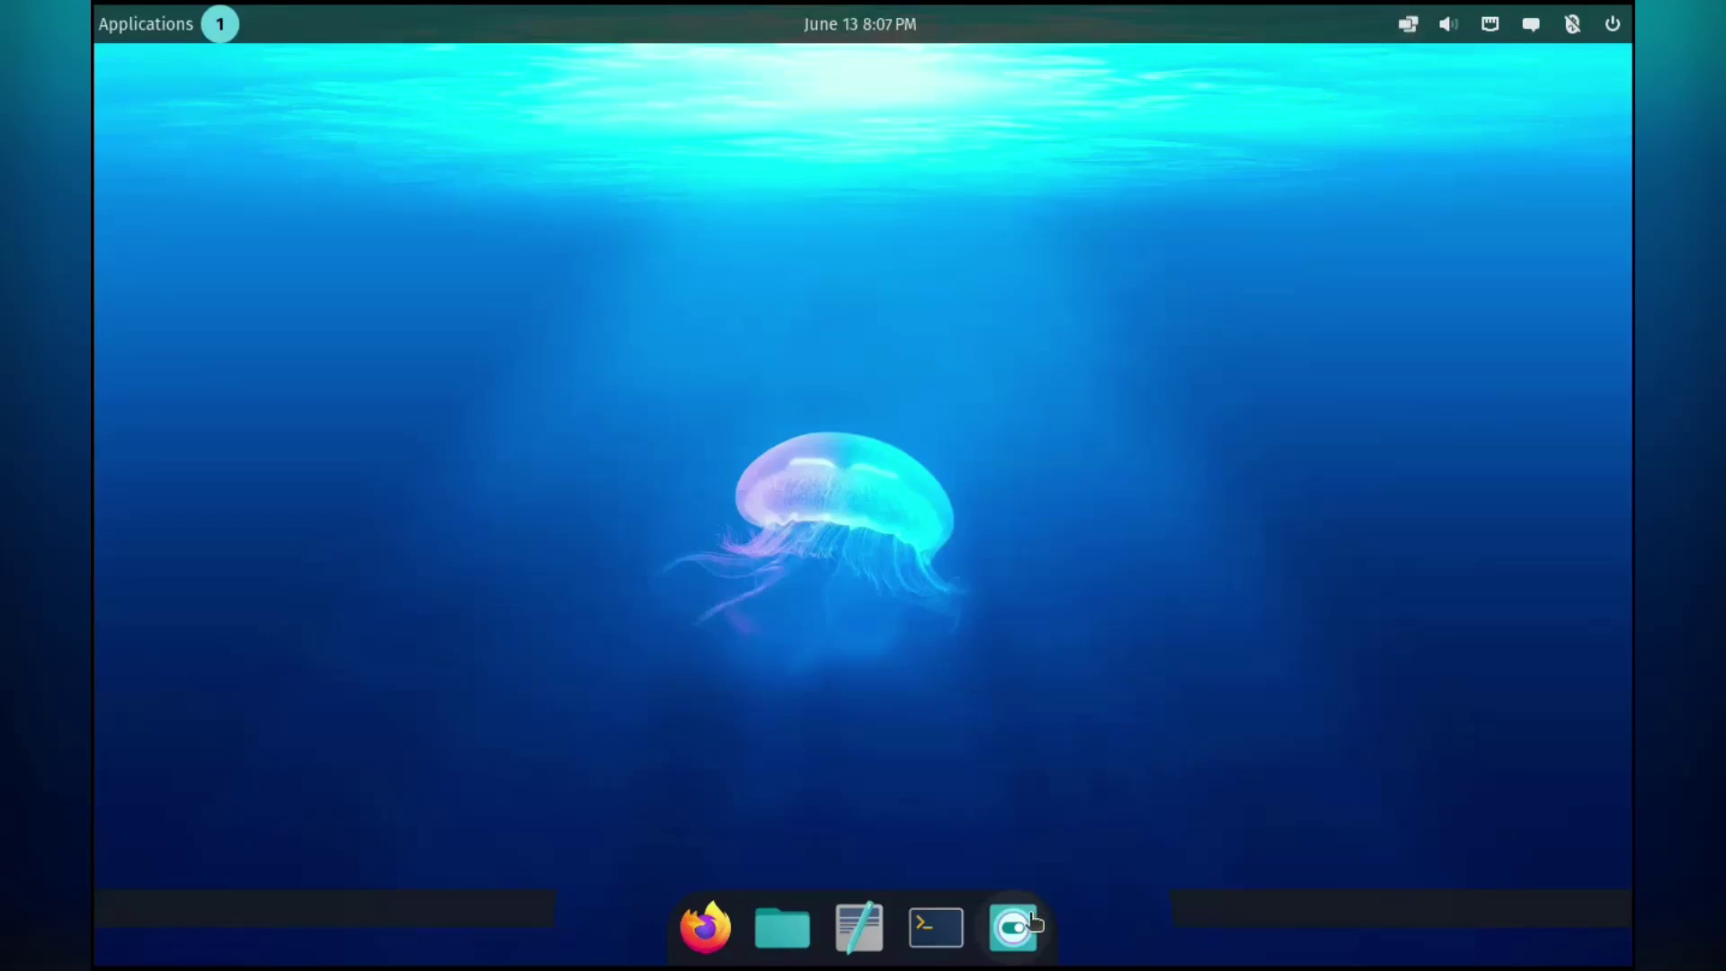
pyautogui.click(1002, 933)
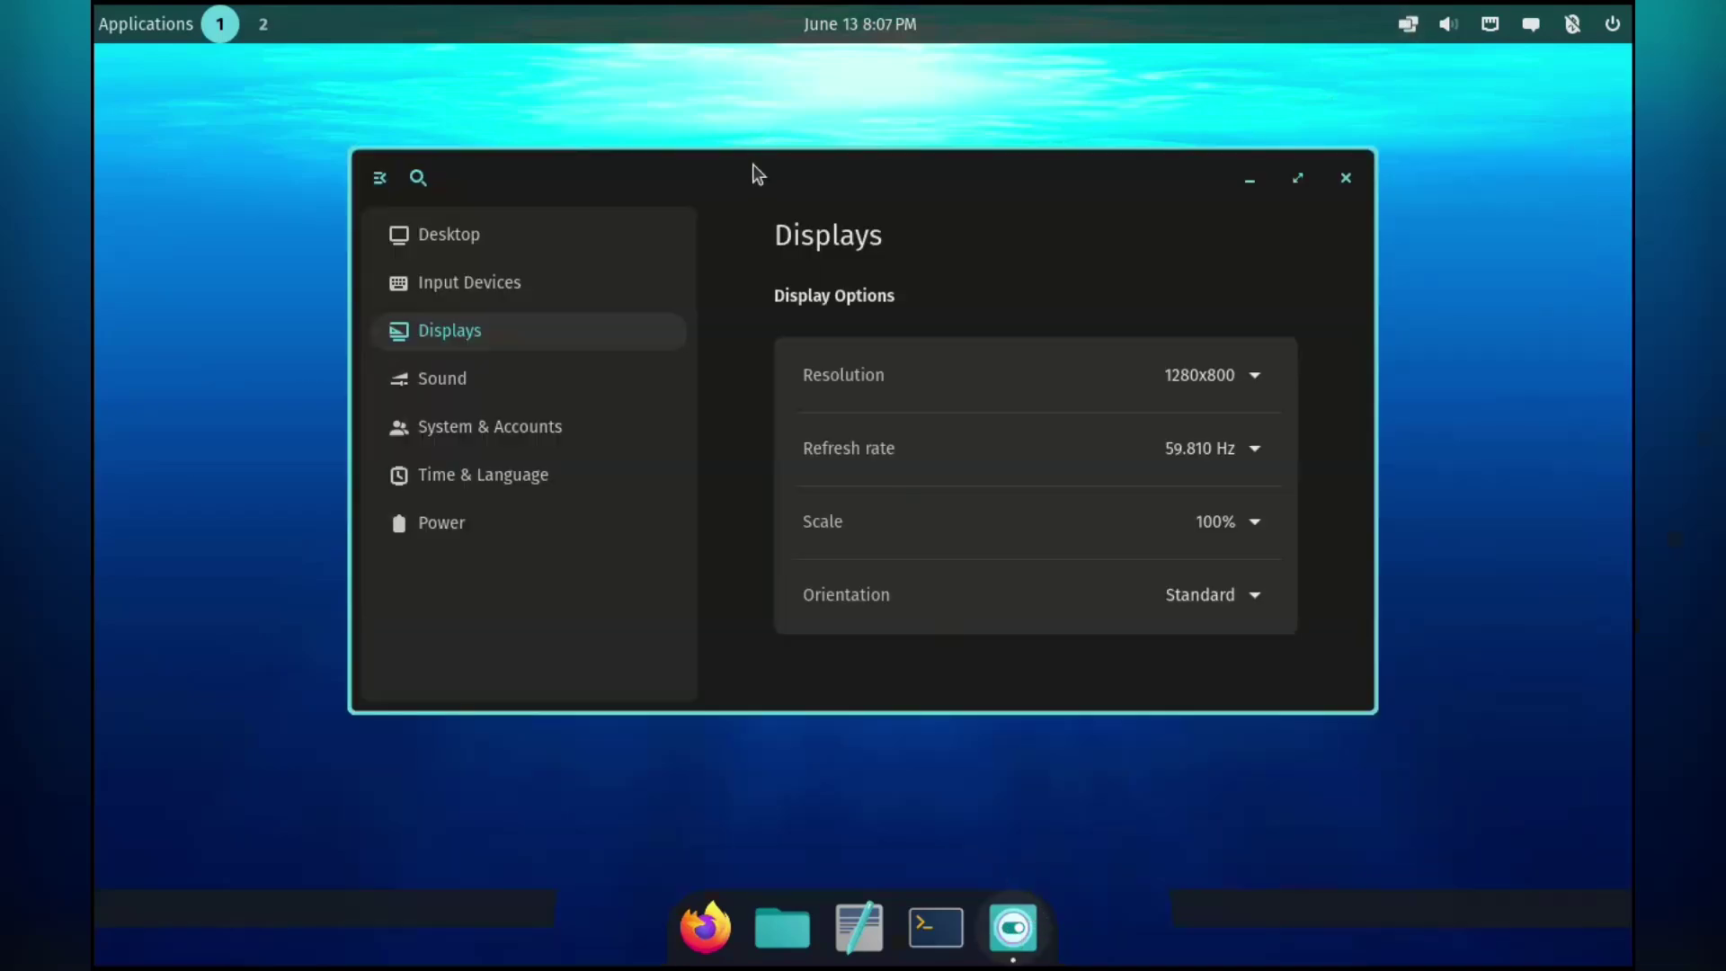
pyautogui.moveTo(755, 169); pyautogui.dragTo(755, 277)
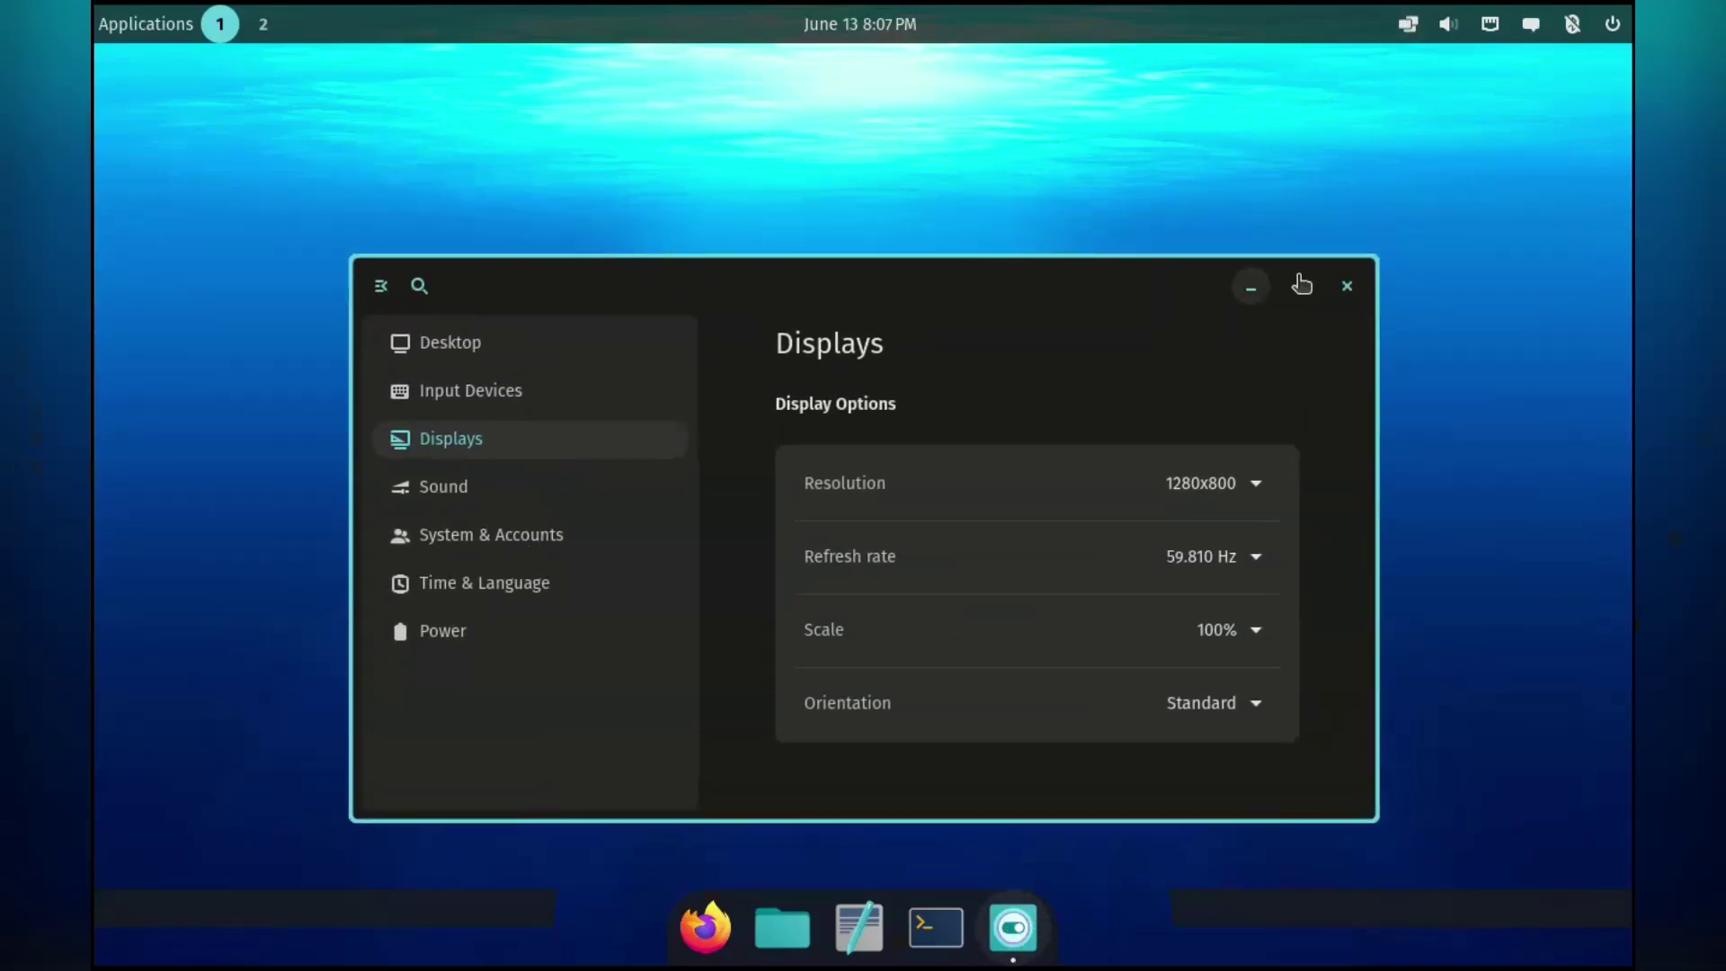
# Close Settings, open a terminal from the dock and run 'ls'.
pyautogui.click(1348, 287)
pyautogui.click(936, 927)
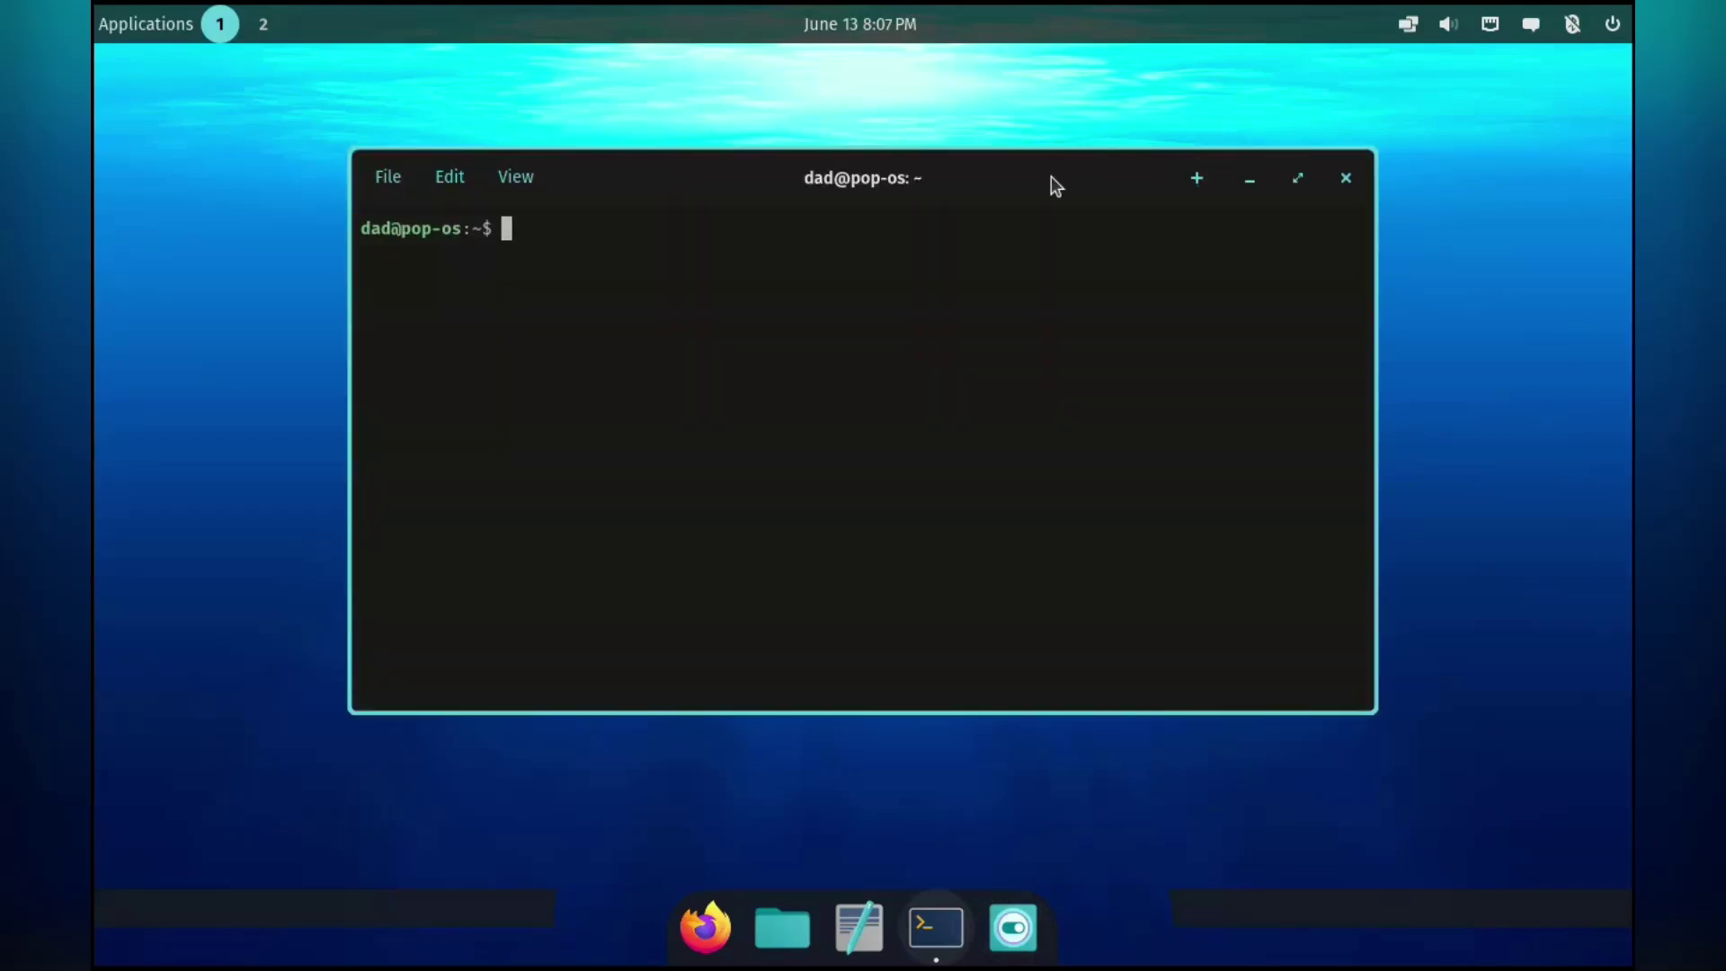
pyautogui.write('ls')
pyautogui.press('Return')
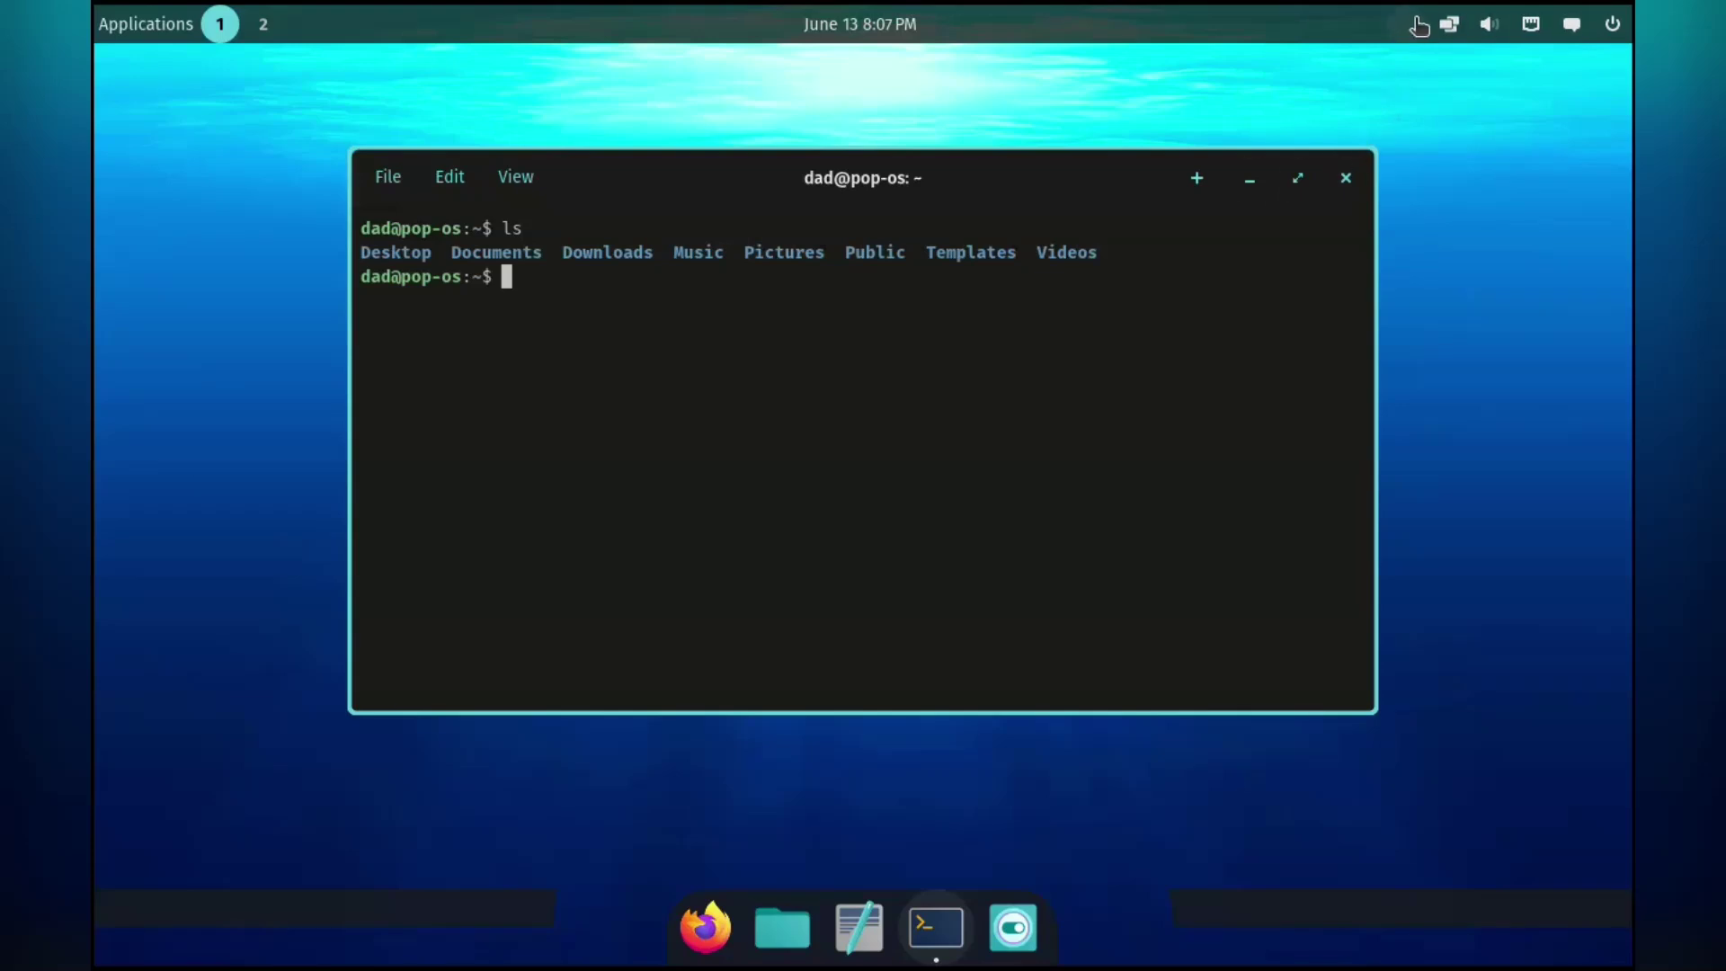
# Turn on 'Automatically tile current workspace' and open Settings tiled beside the terminal.
pyautogui.click(1418, 25)
pyautogui.moveTo(1452, 31)
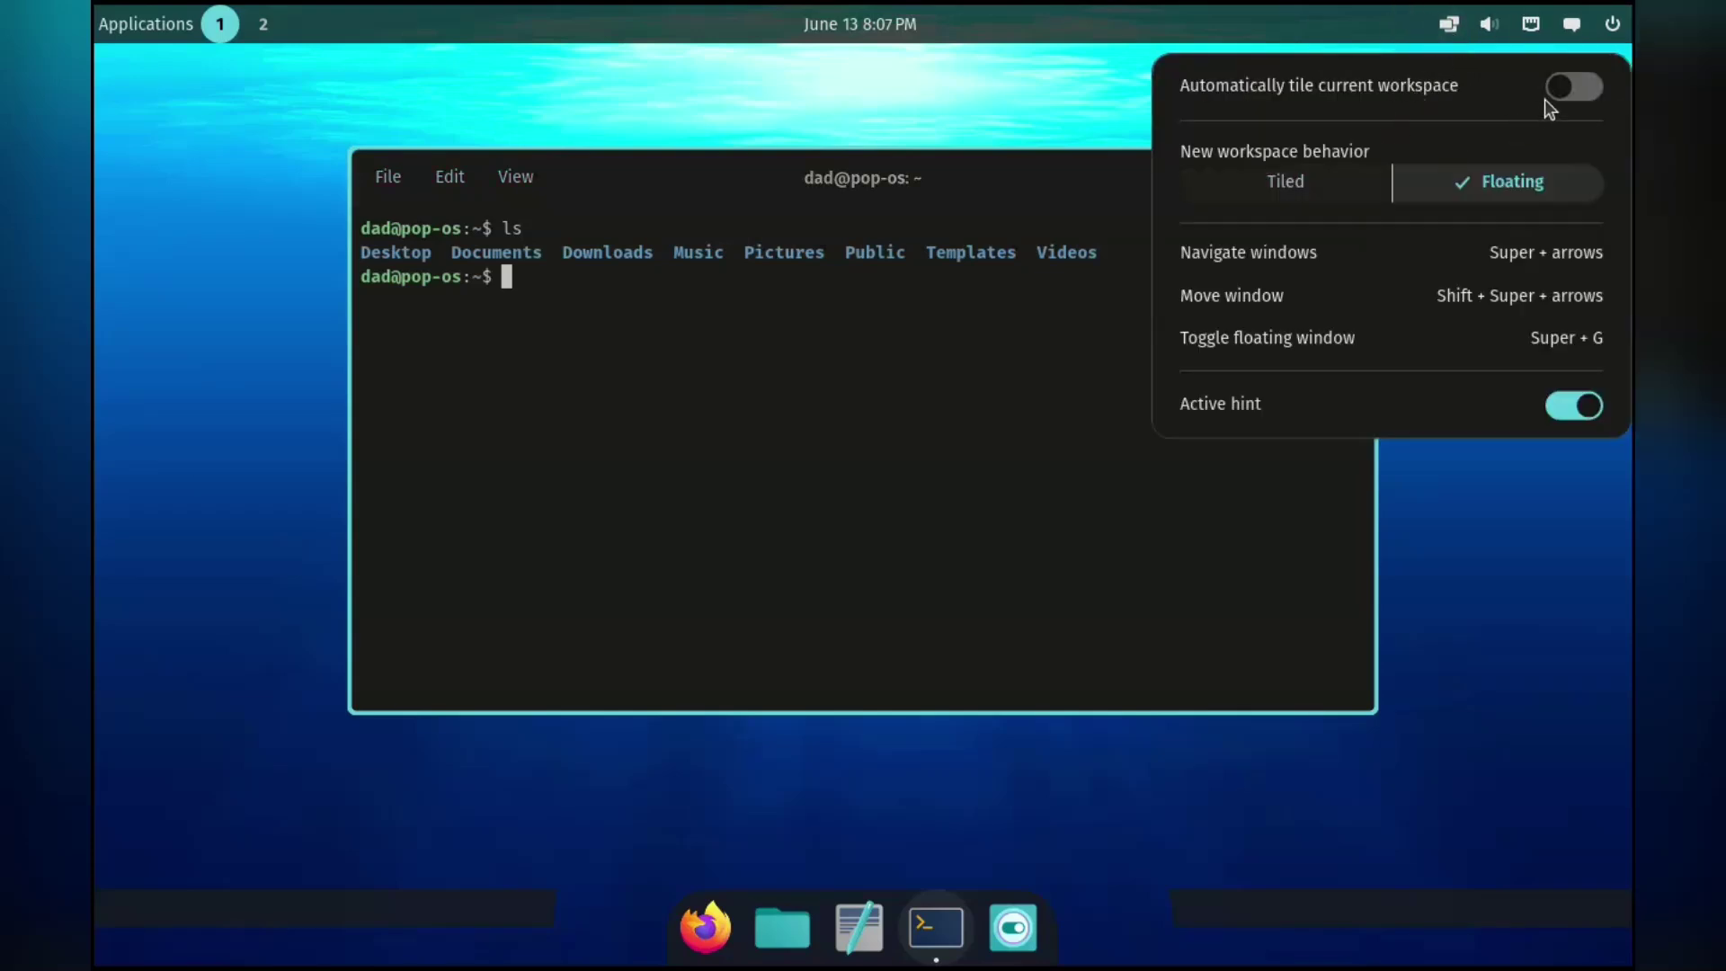
pyautogui.click(1571, 87)
pyautogui.click(912, 213)
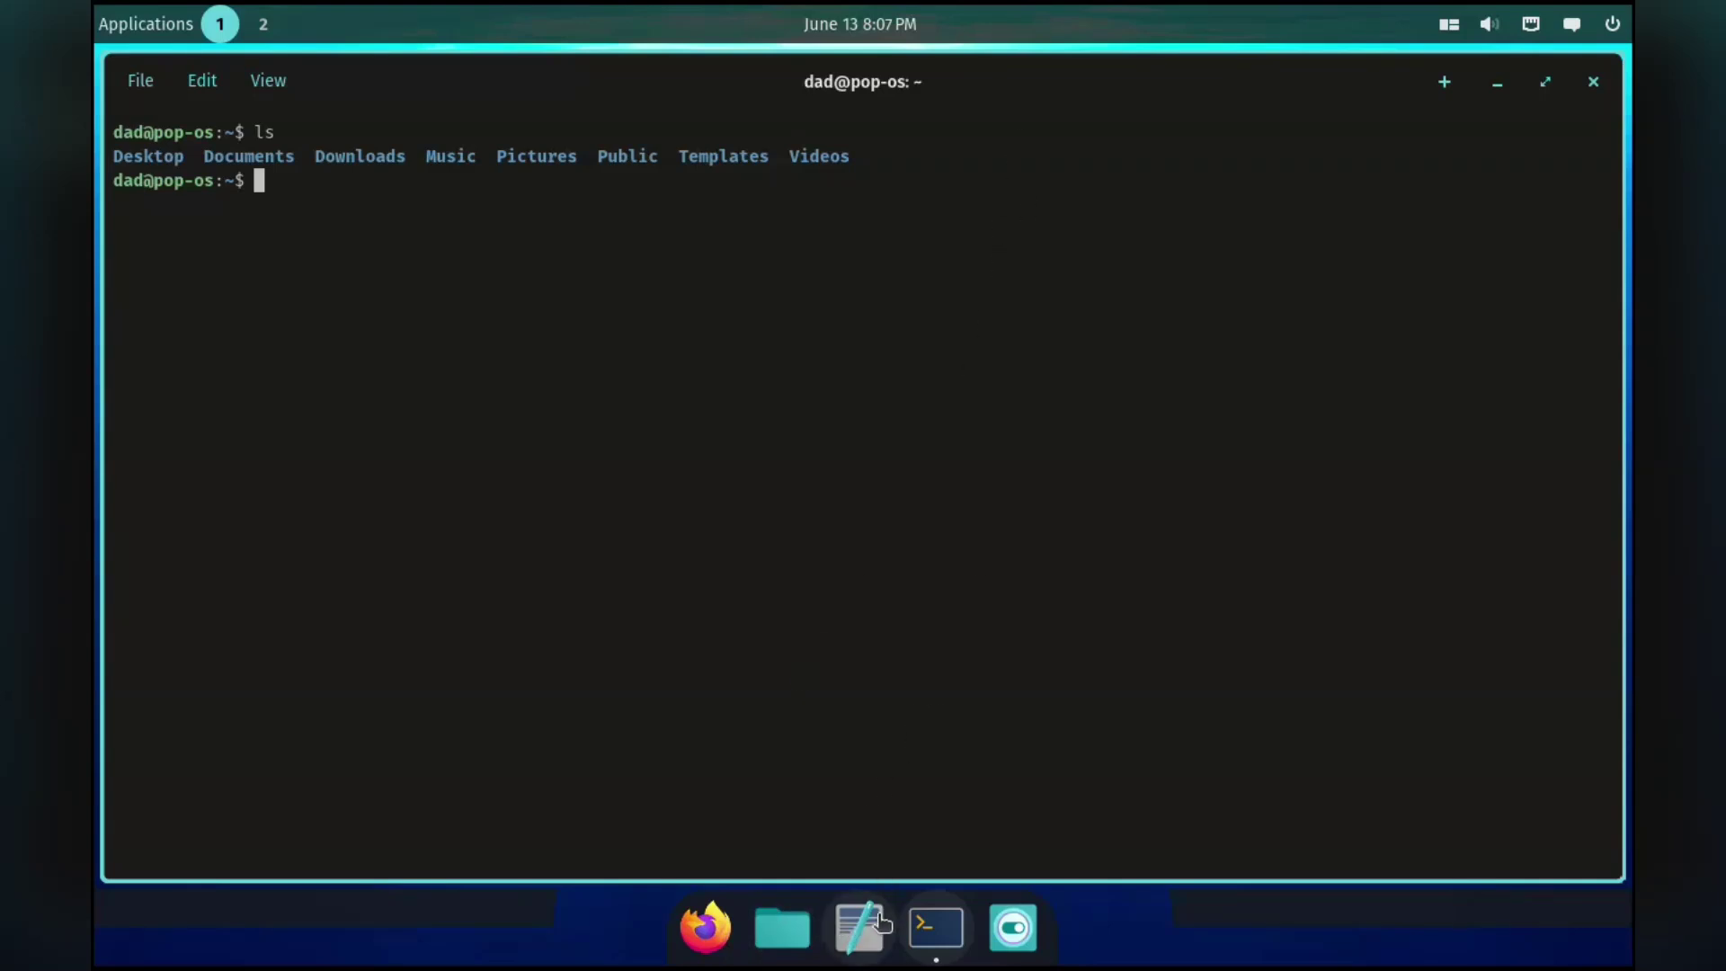
pyautogui.click(1009, 926)
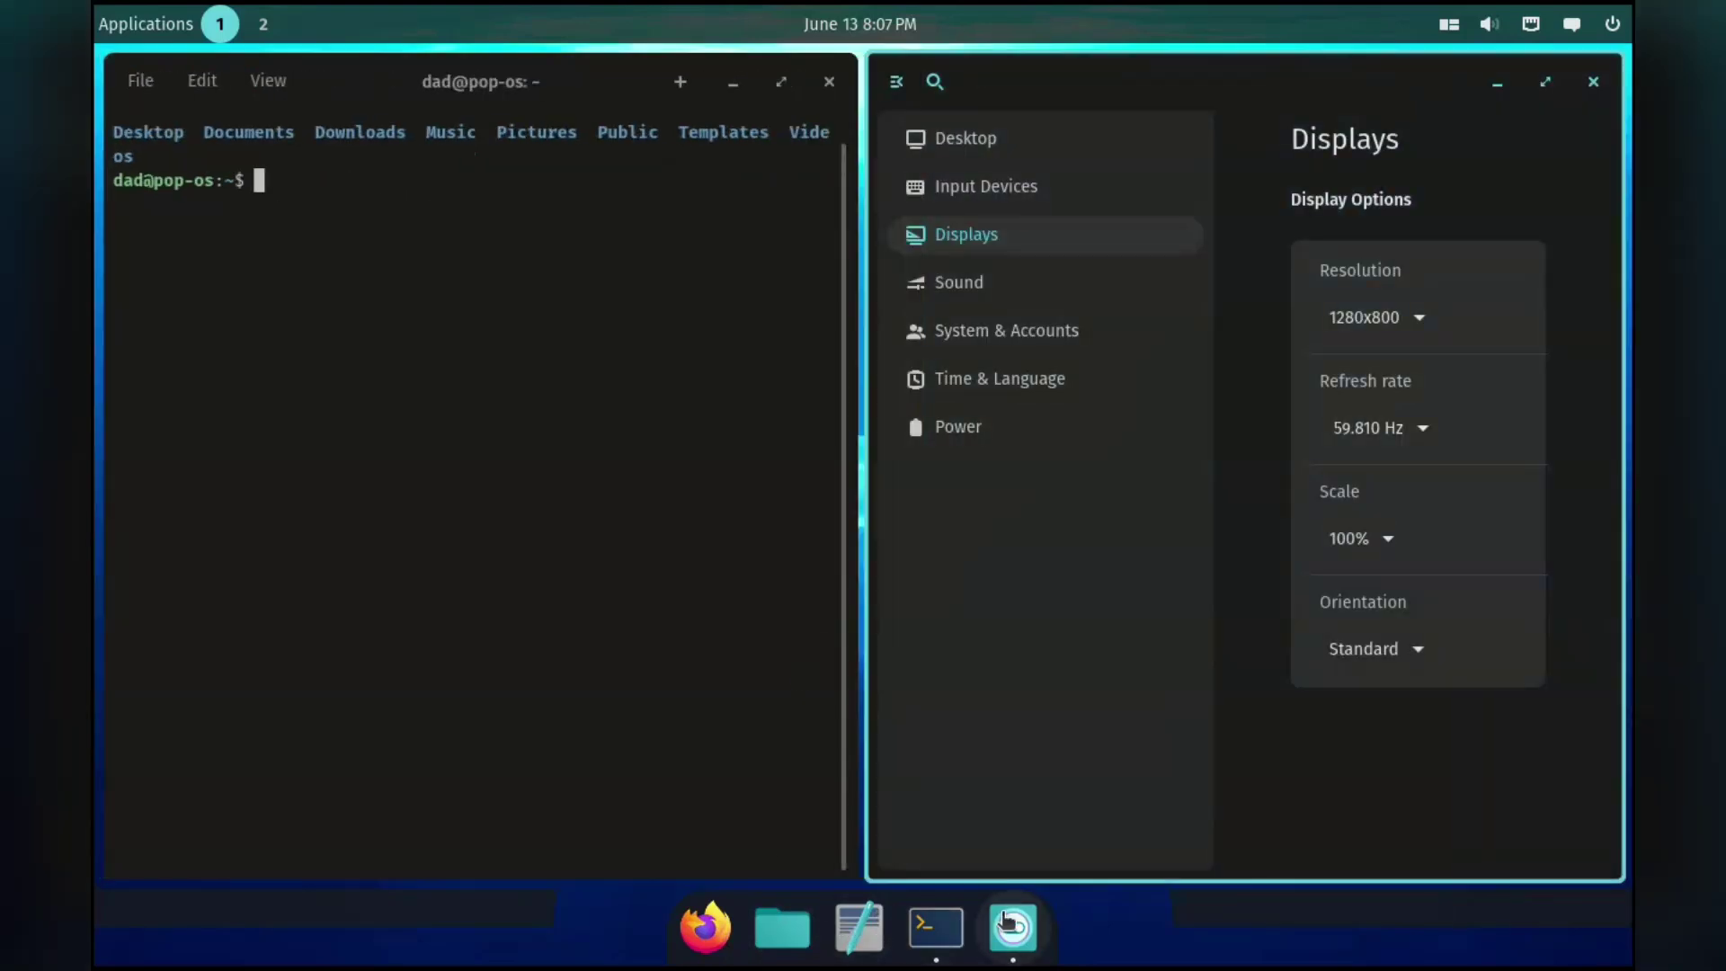
pyautogui.press('super+Left')
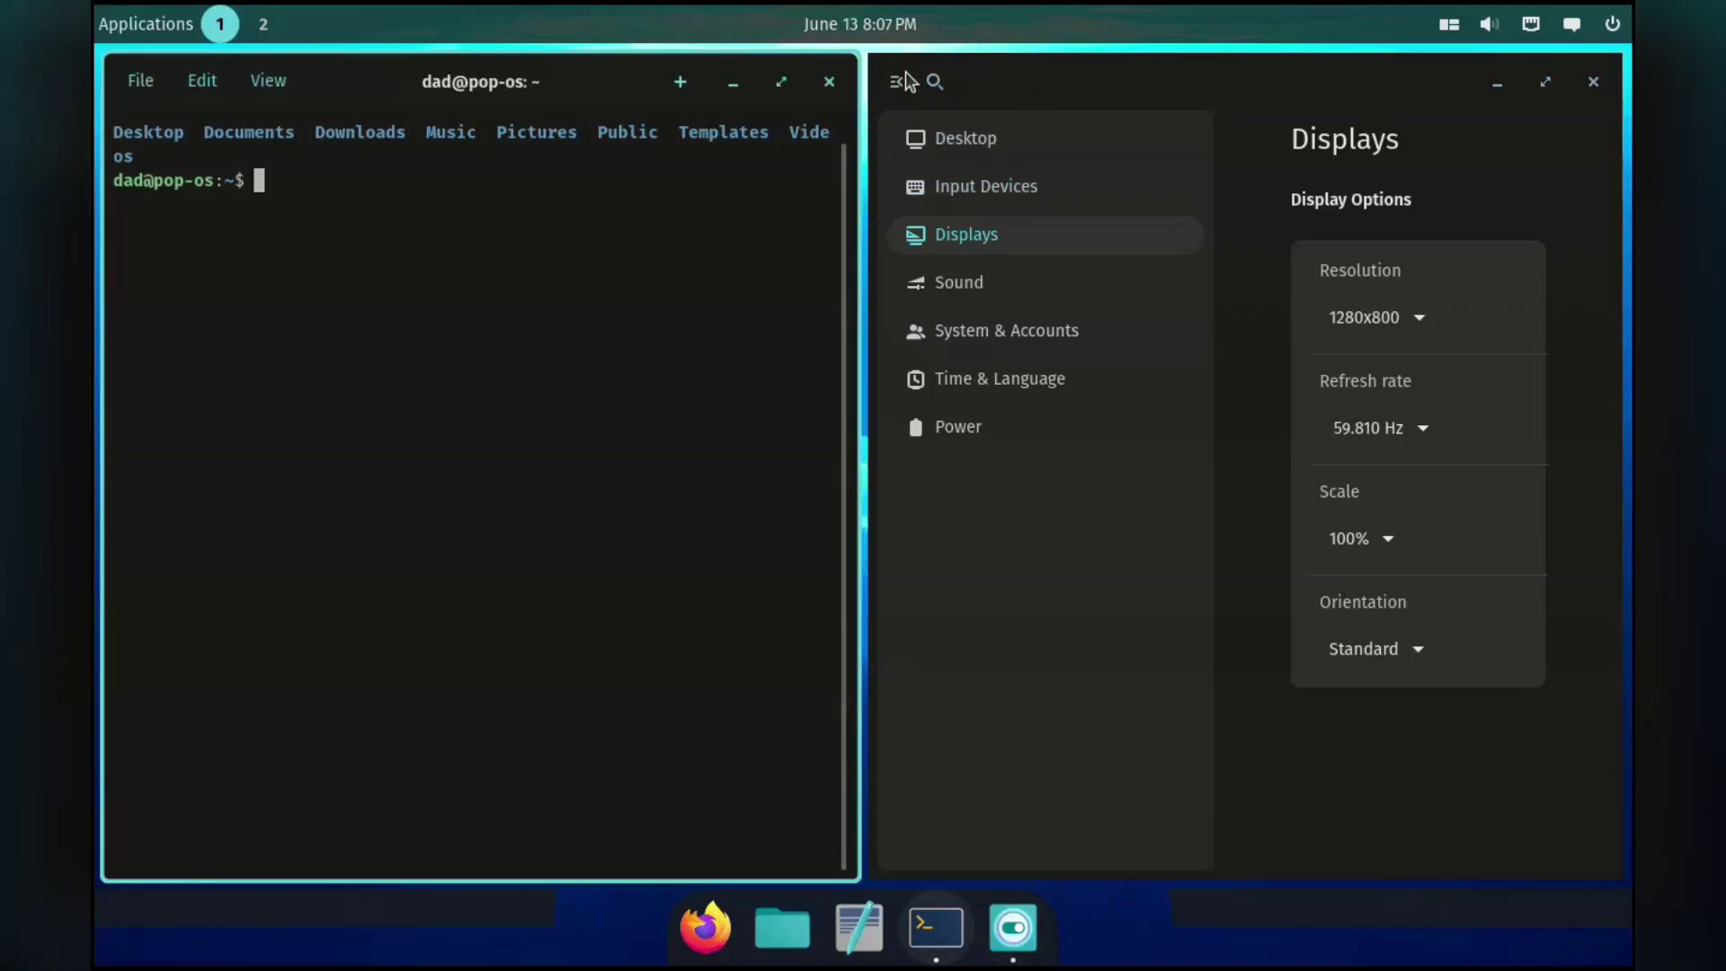
# Open a Files window and drag it into the top-left tile.
pyautogui.press('super+Right')
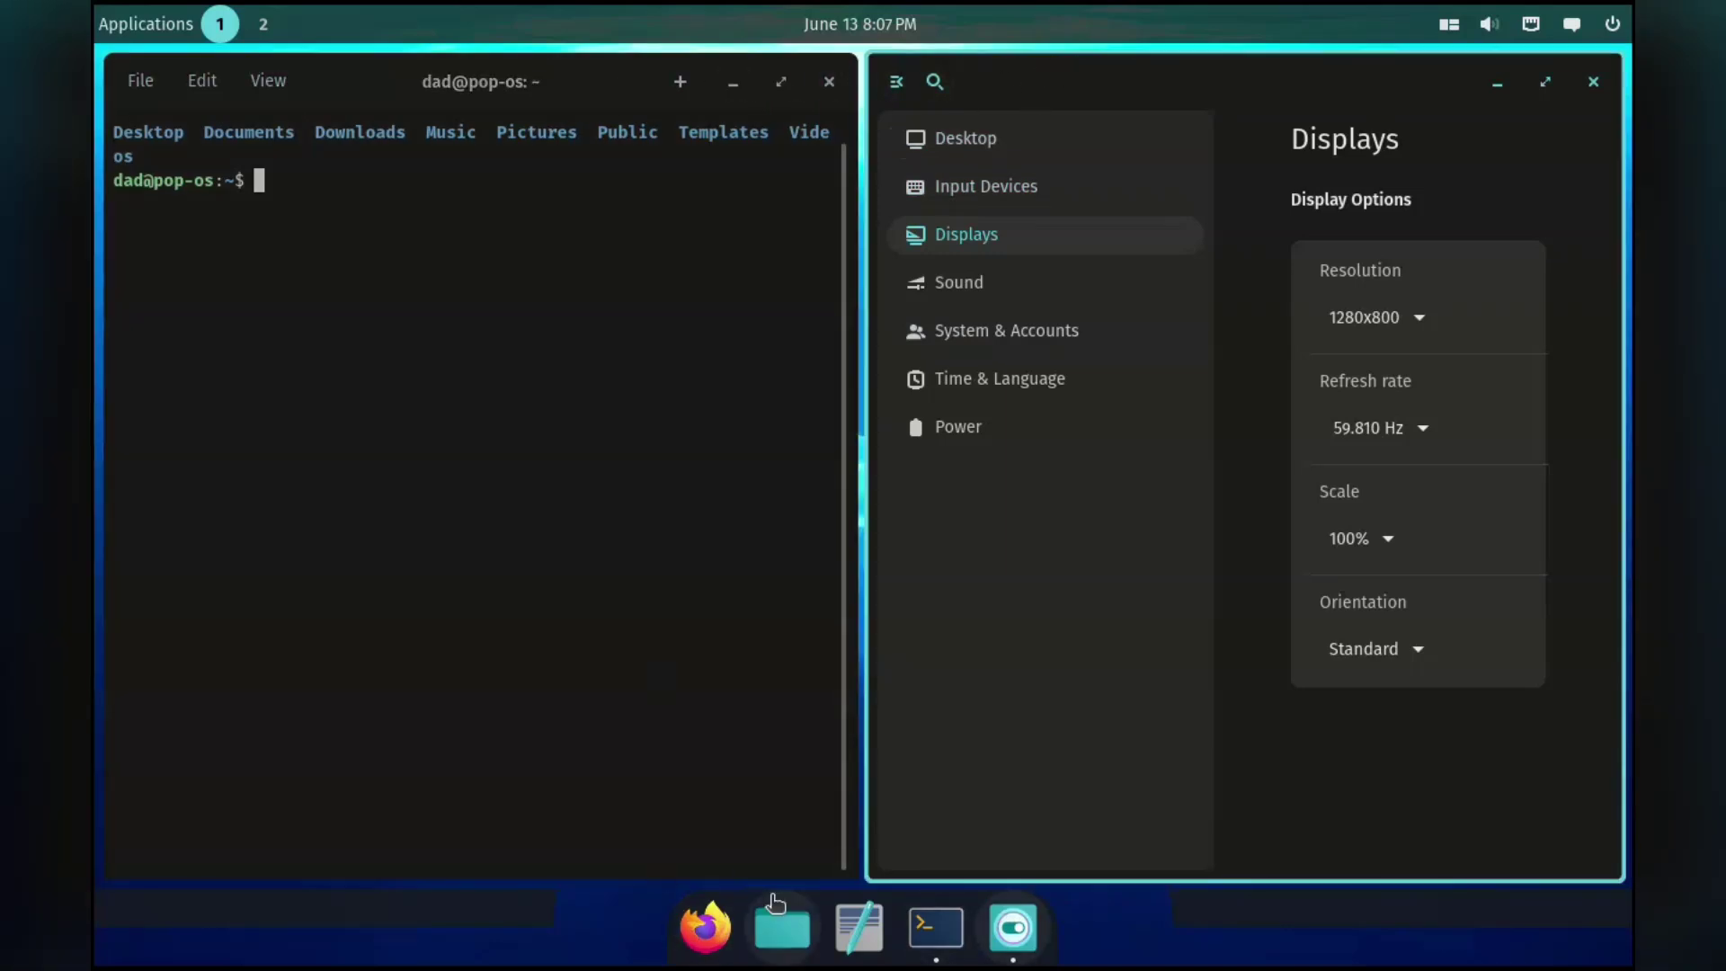
pyautogui.click(775, 902)
pyautogui.click(775, 899)
pyautogui.click(764, 913)
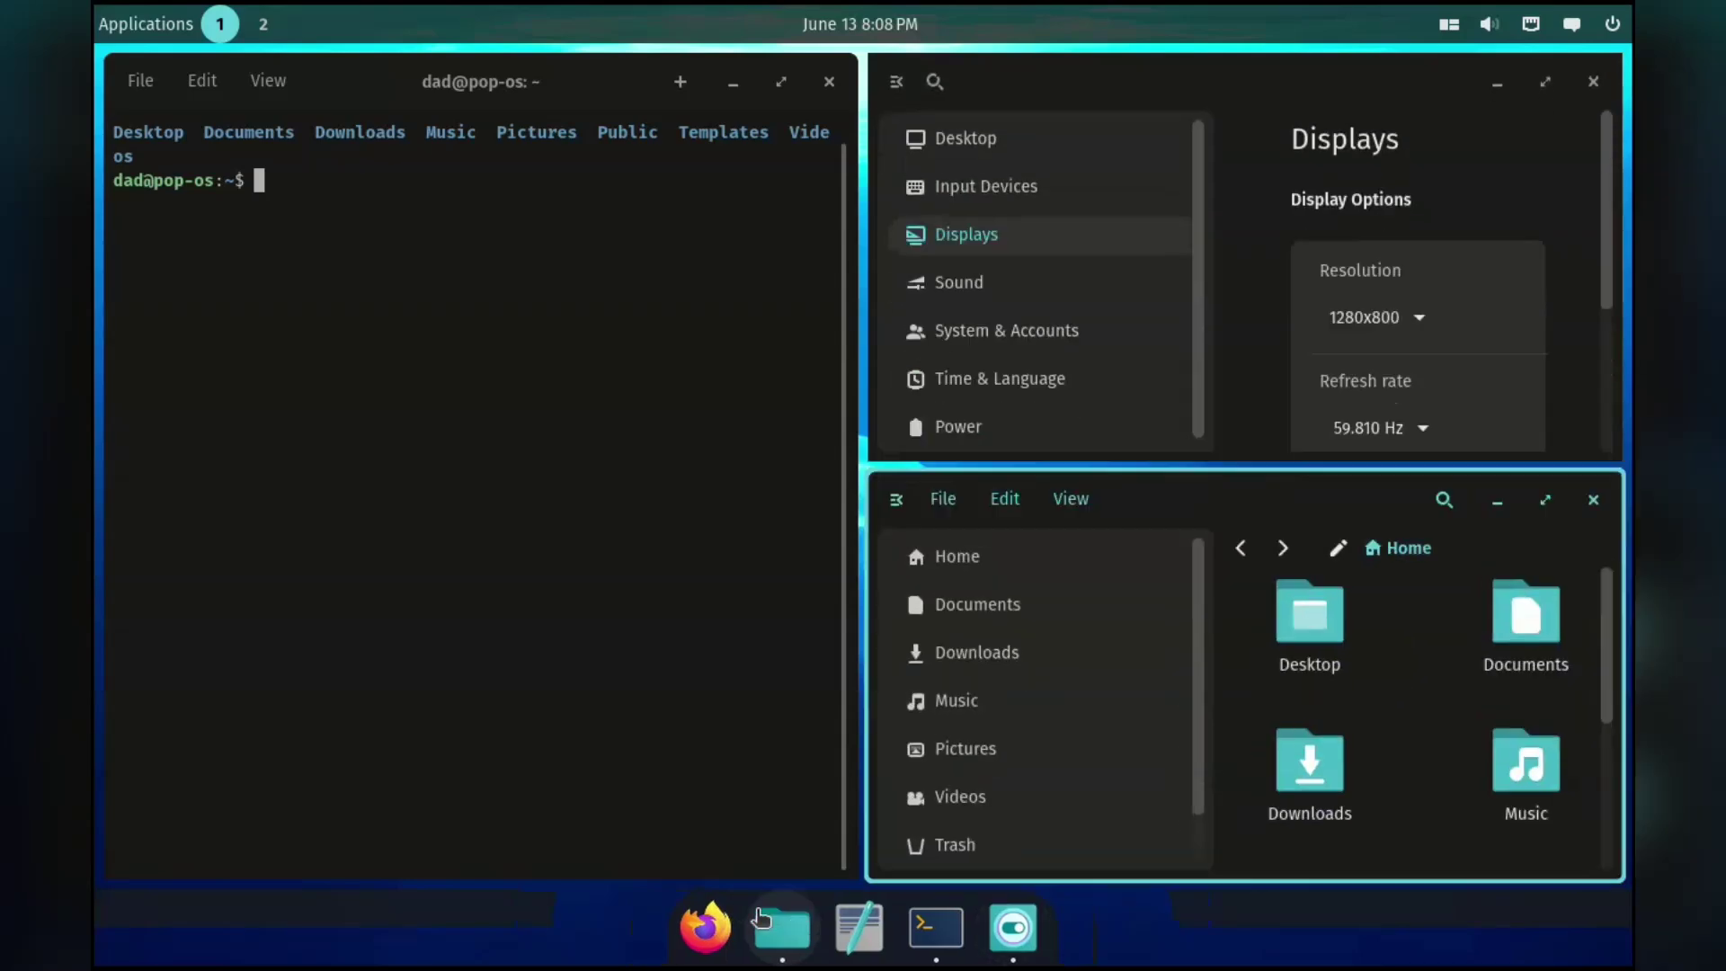
pyautogui.moveTo(1273, 494); pyautogui.dragTo(603, 159)
pyautogui.moveTo(535, 501); pyautogui.dragTo(1306, 576)
pyautogui.click(552, 78)
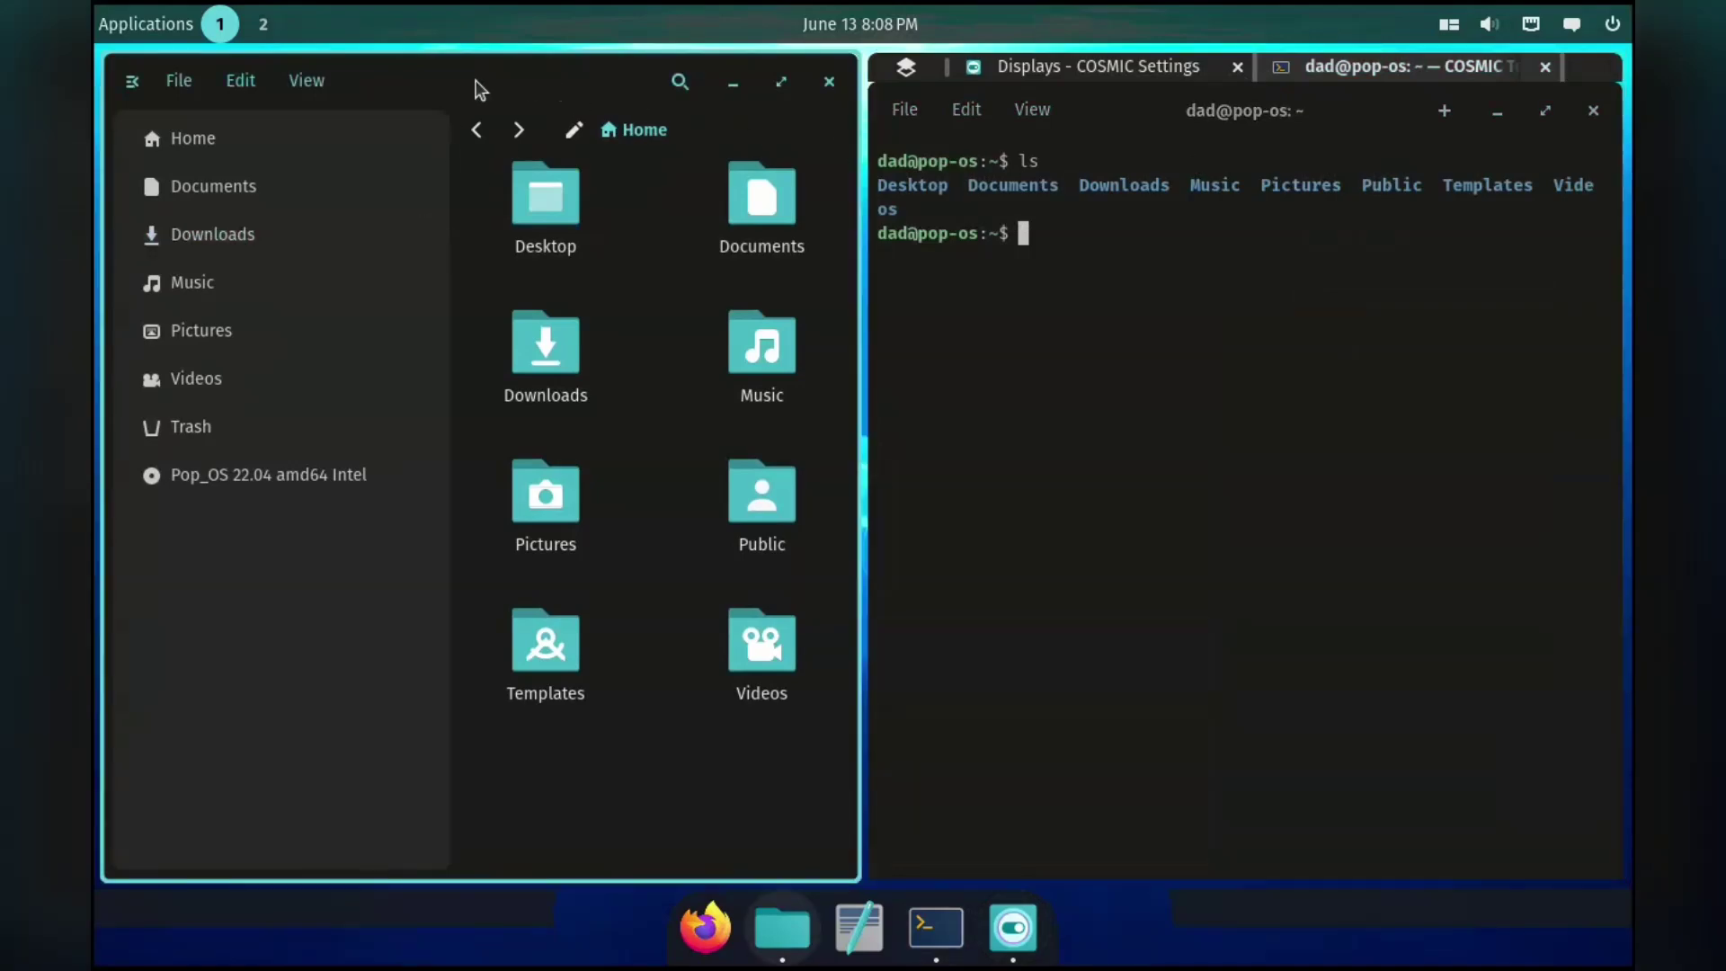
# Move the Terminal/Settings stack above Files, set power mode to Extended battery life, and return to Displays.
pyautogui.click(1308, 70)
pyautogui.click(1106, 67)
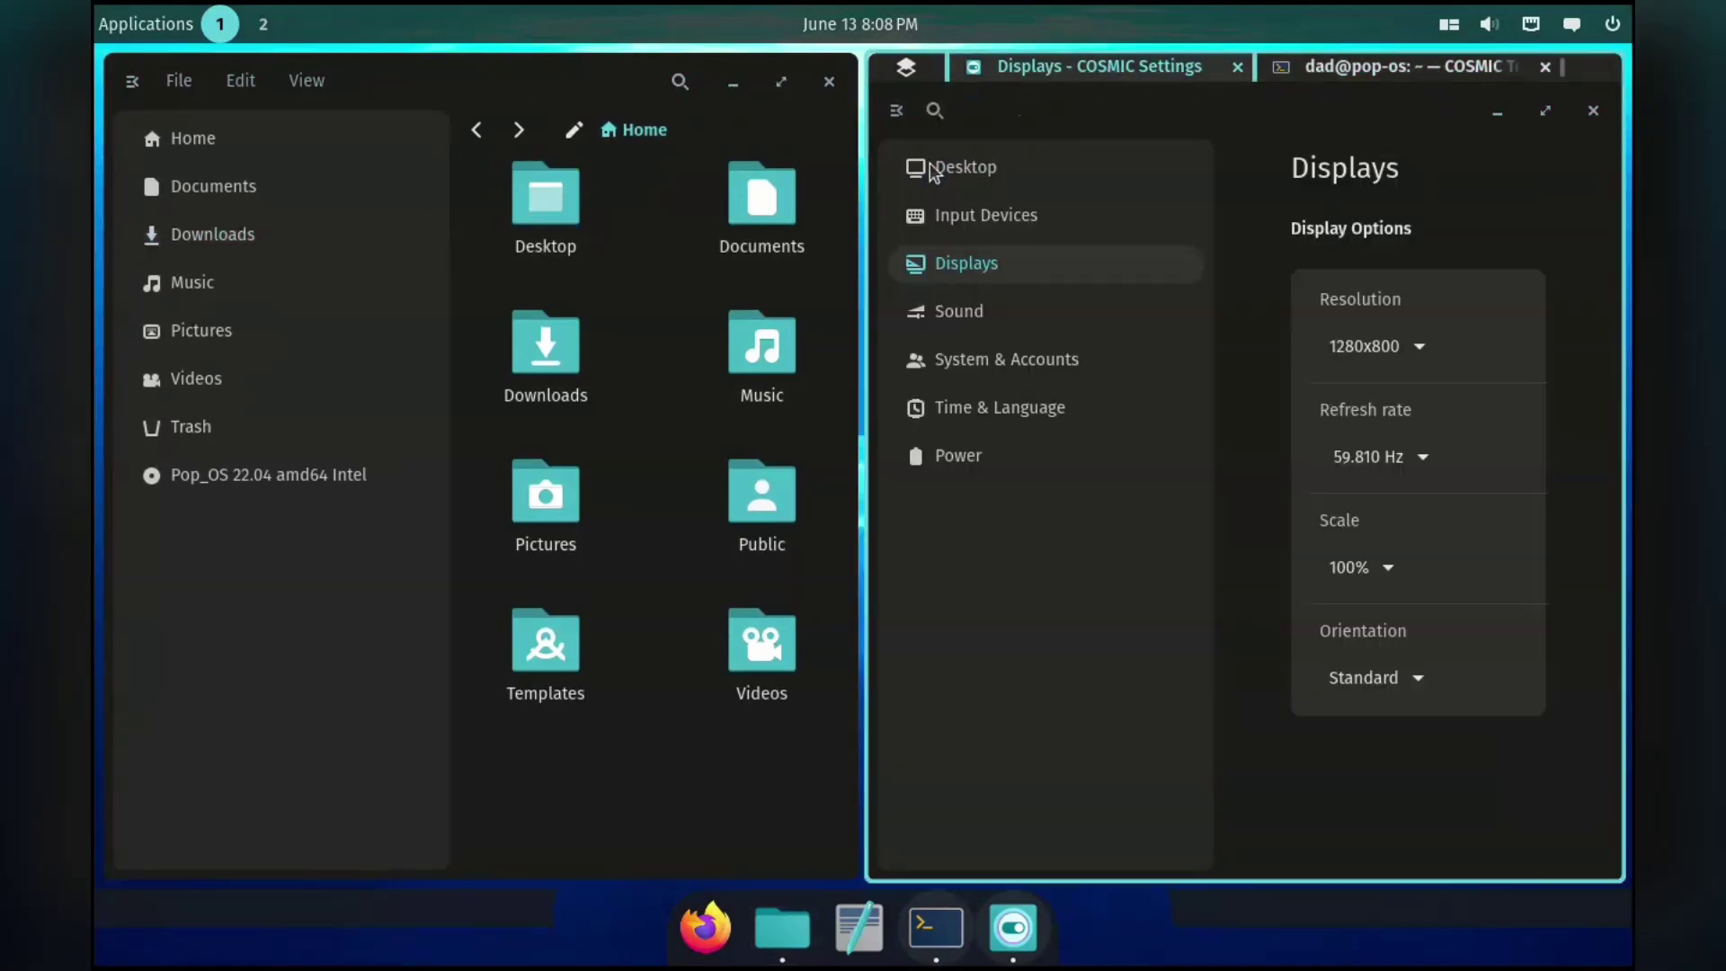
pyautogui.moveTo(1250, 121); pyautogui.dragTo(730, 310)
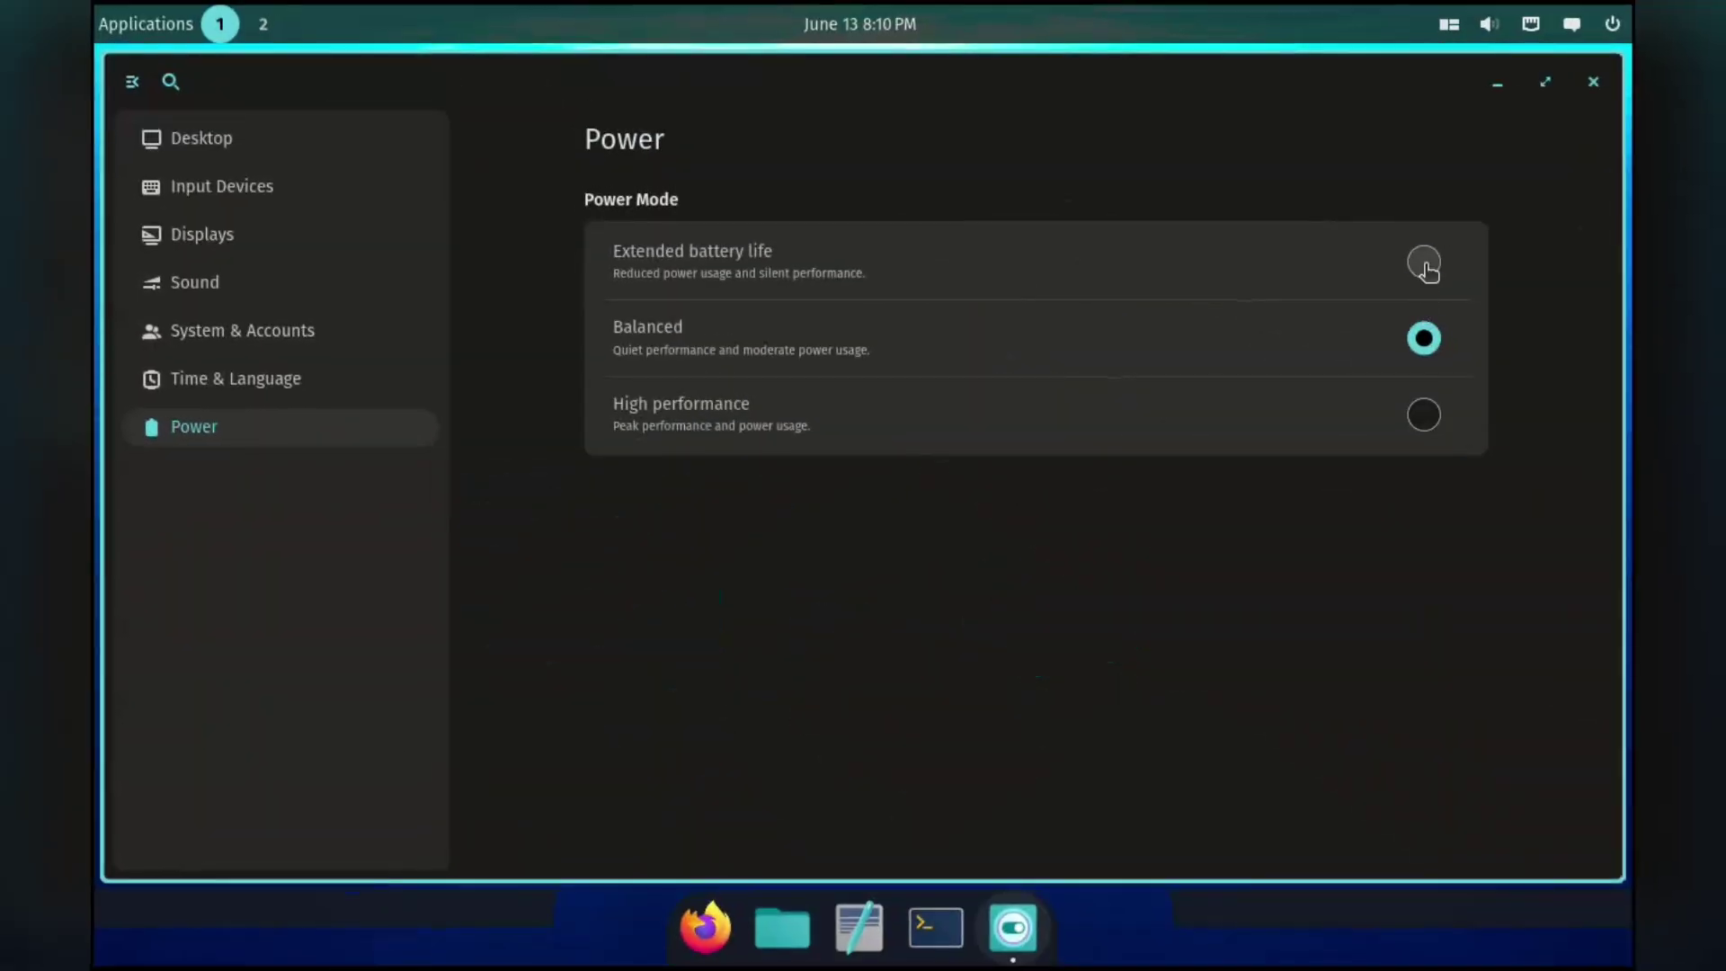
pyautogui.click(1425, 264)
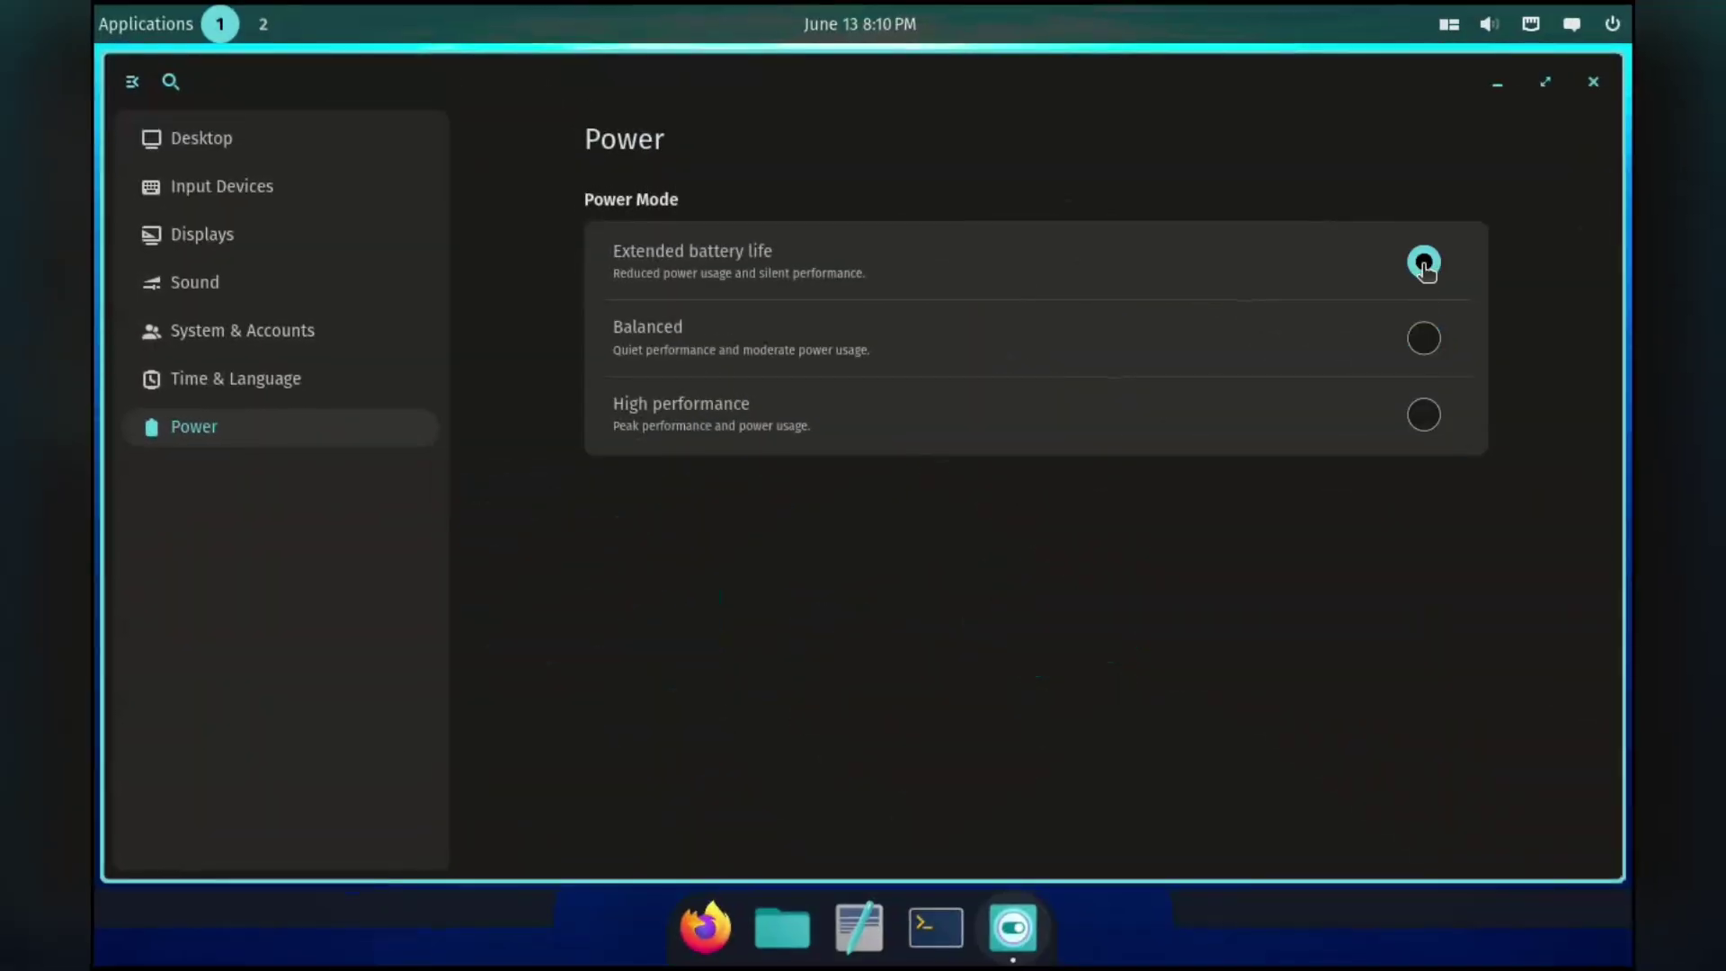
pyautogui.click(256, 239)
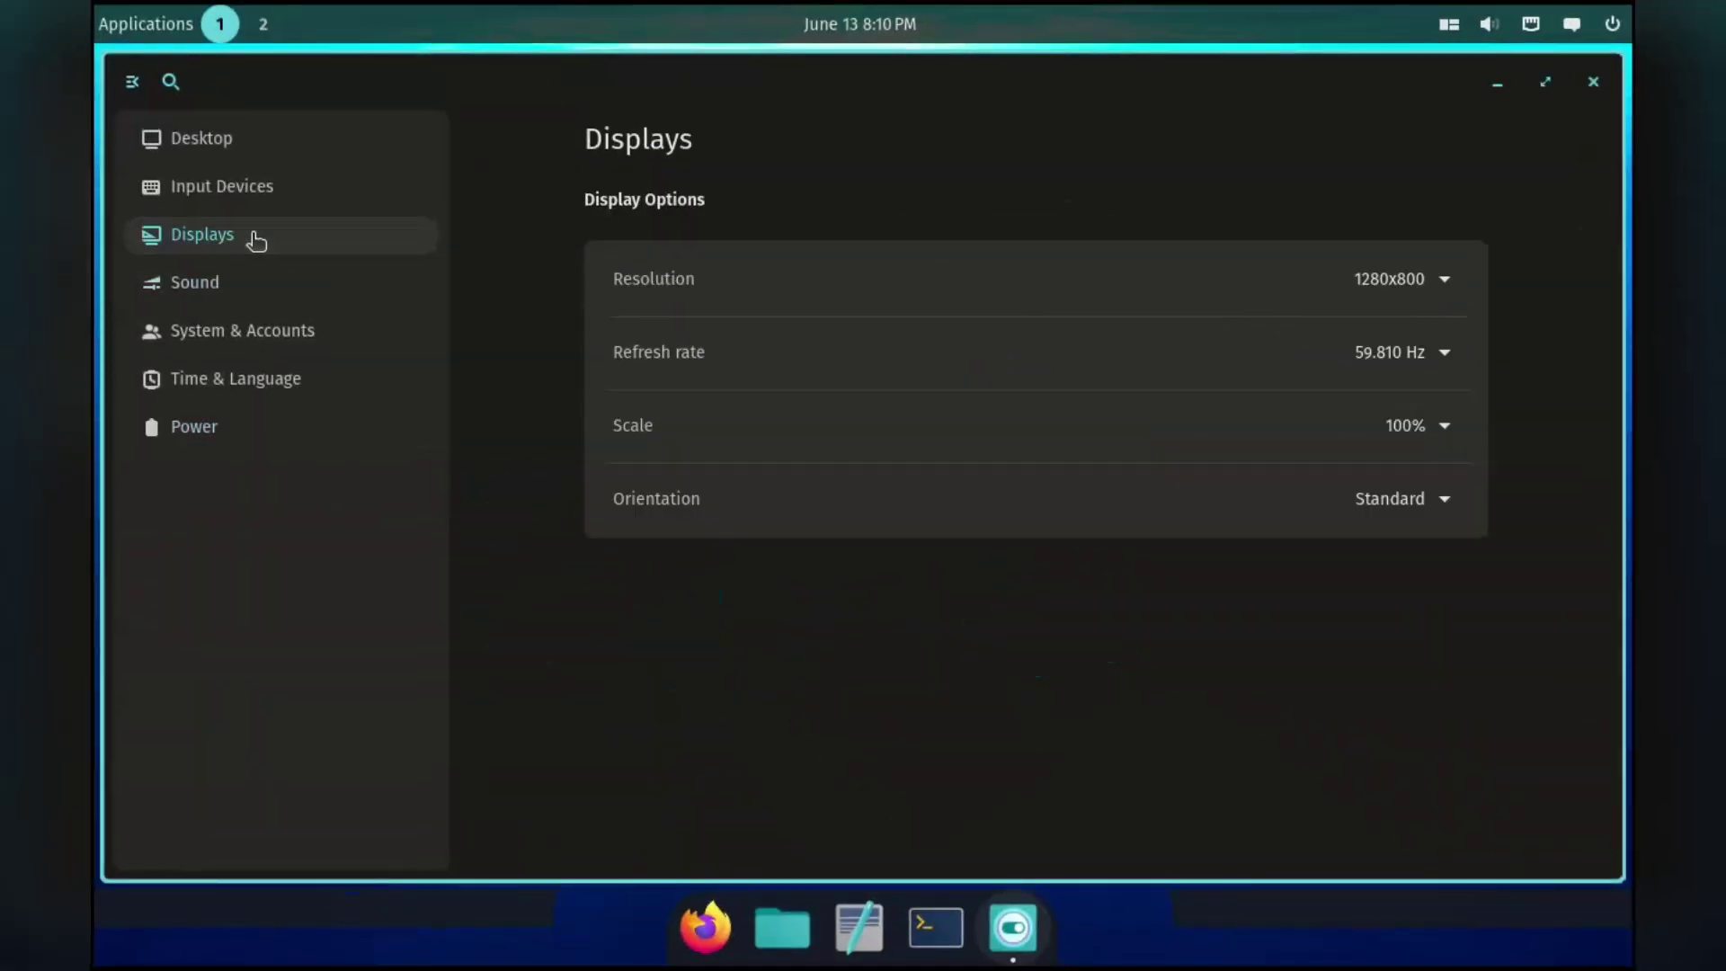
# Open Desktop > Appearance and set the accent colour to light blue.
pyautogui.click(262, 154)
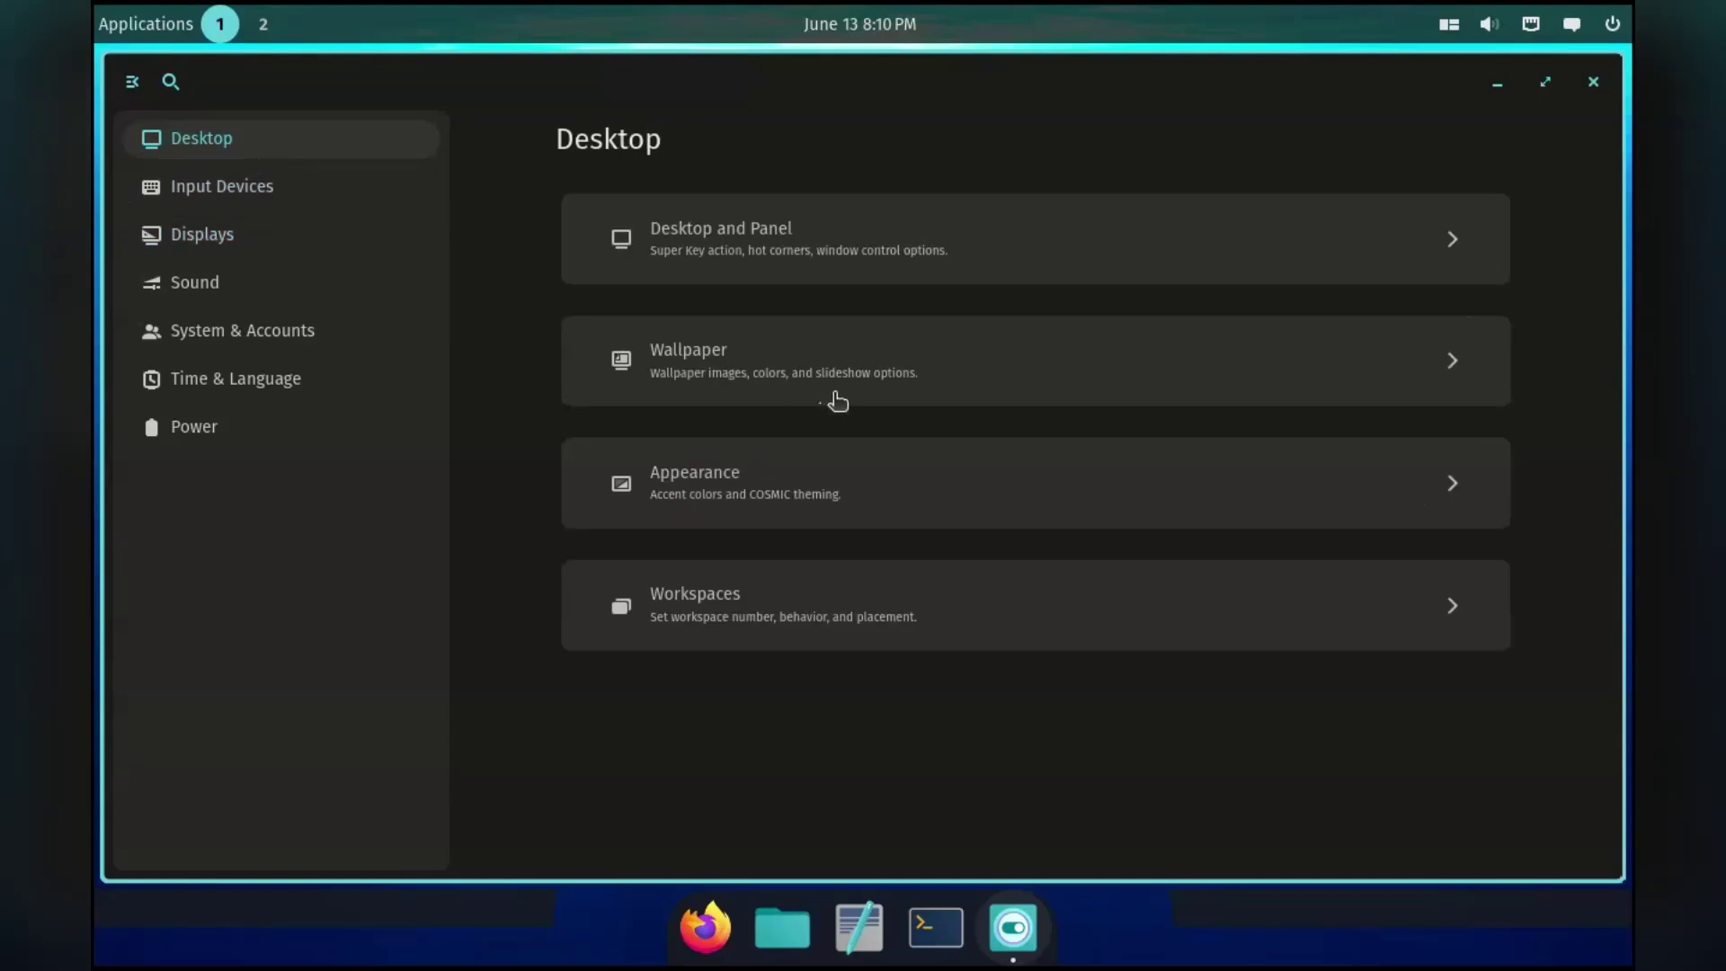
pyautogui.click(814, 512)
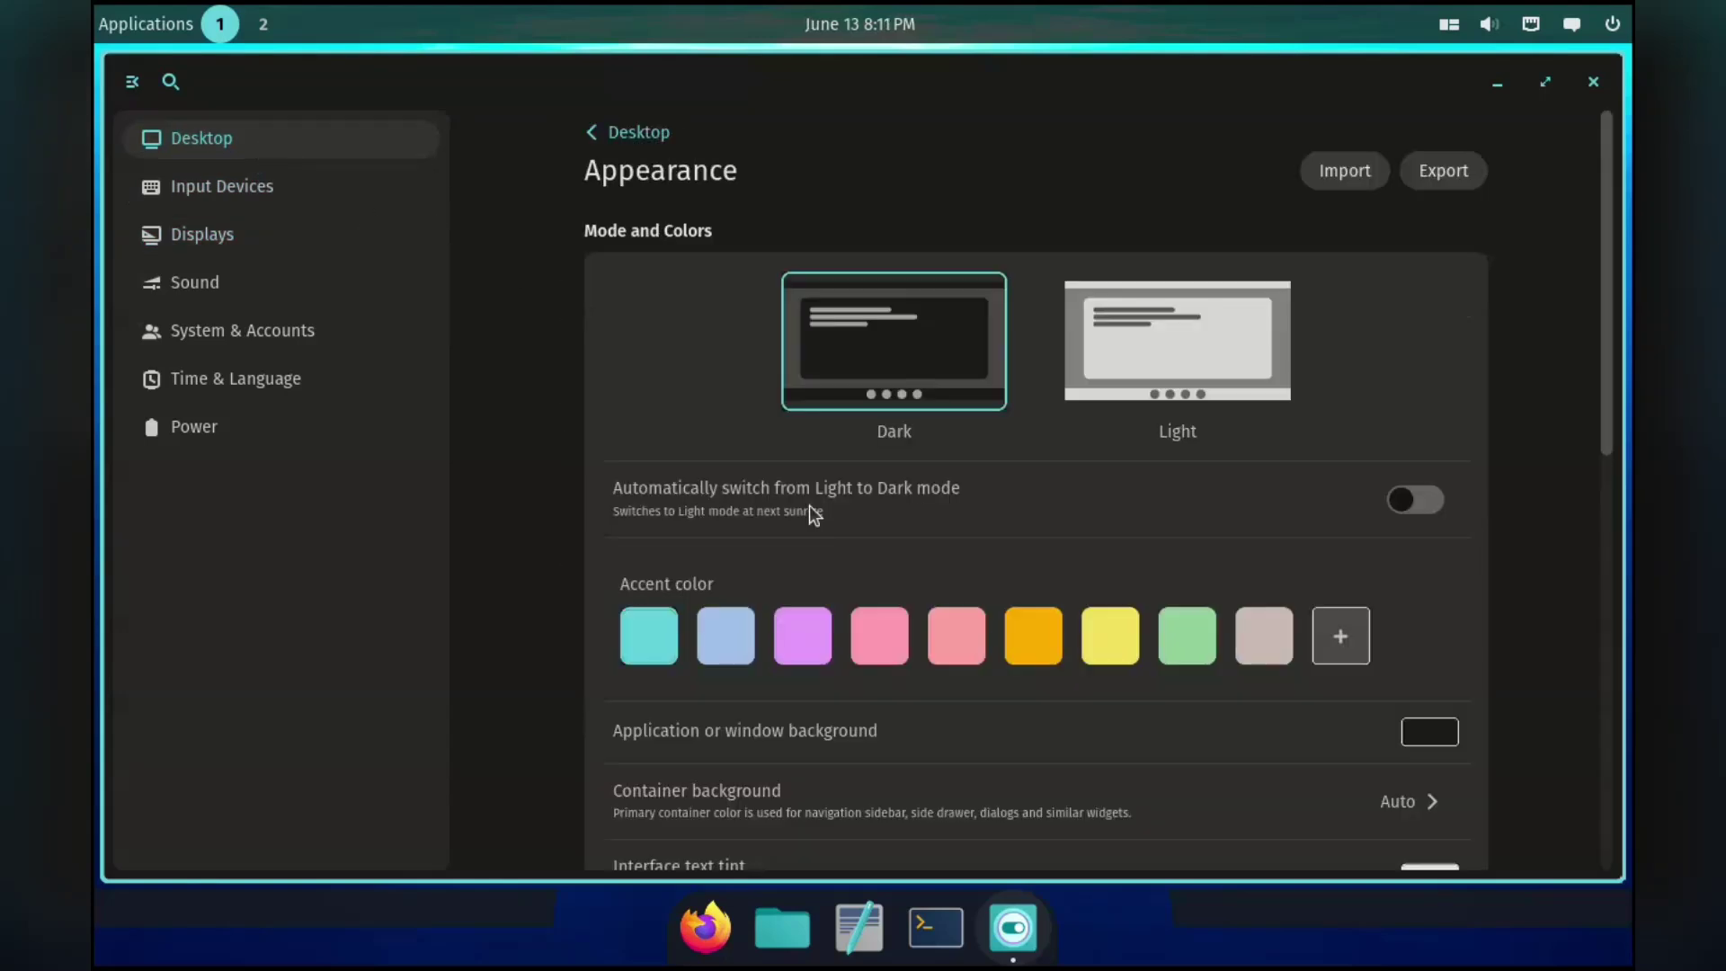
pyautogui.click(728, 638)
pyautogui.scroll(-3, 727, 638)
# Set the window background colour to navy #101125 with the colour picker.
pyautogui.click(1439, 588)
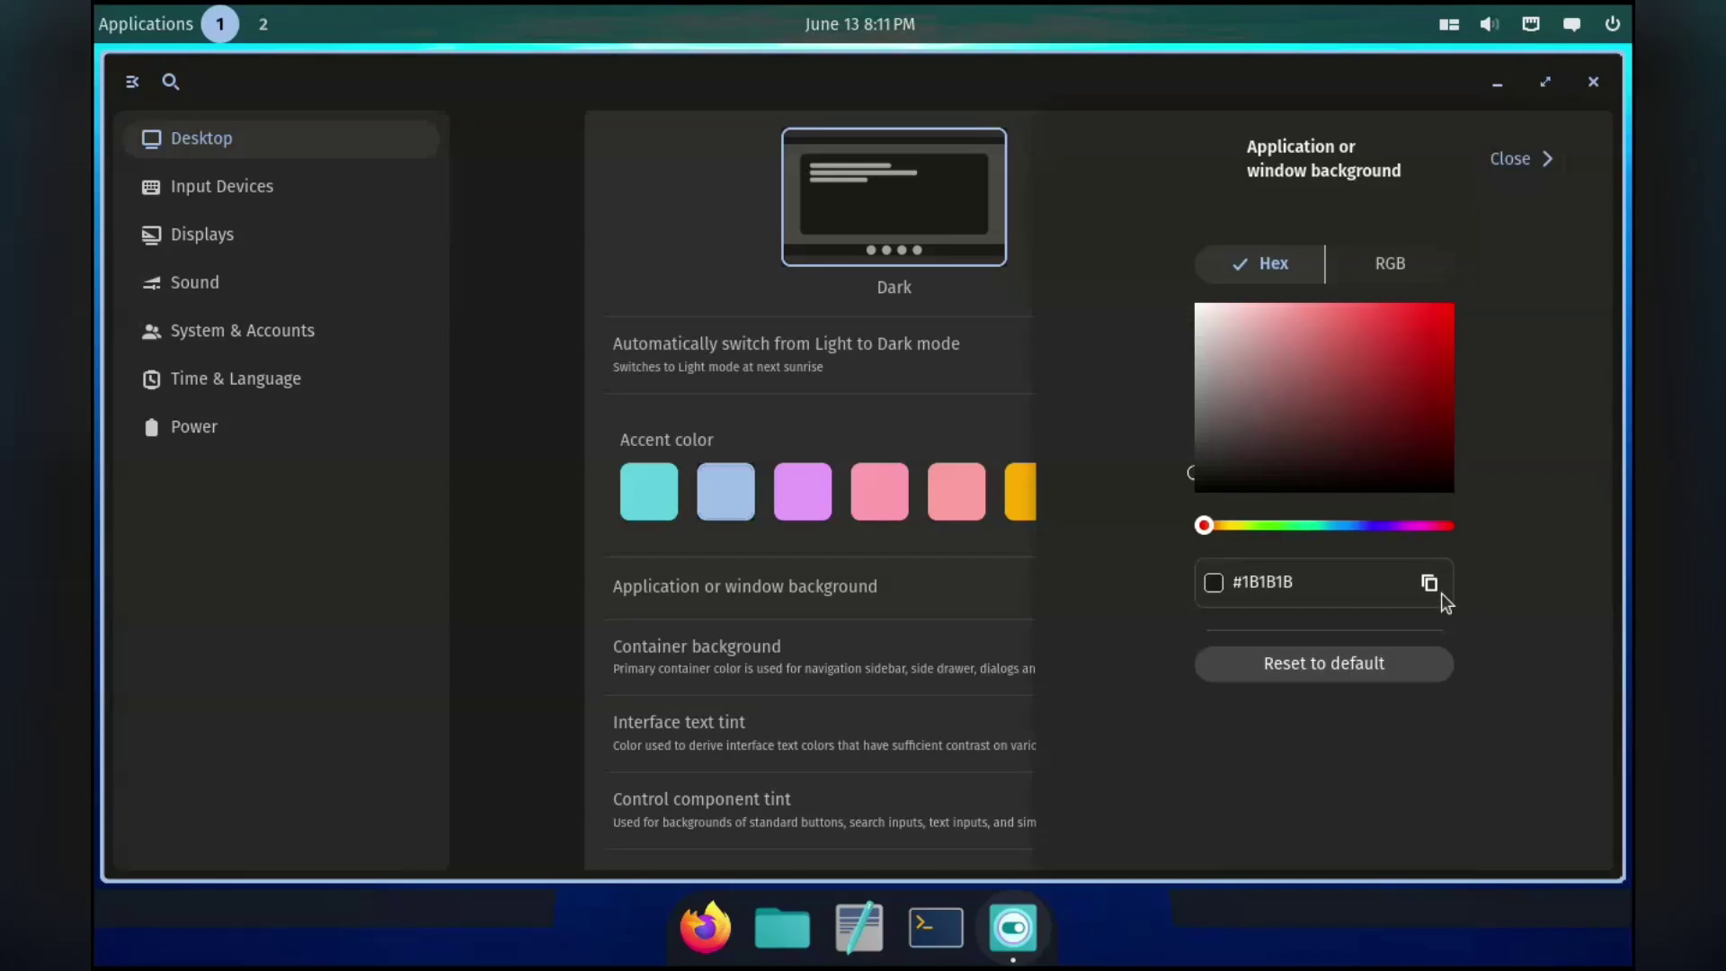
pyautogui.click(1232, 525)
pyautogui.click(1212, 337)
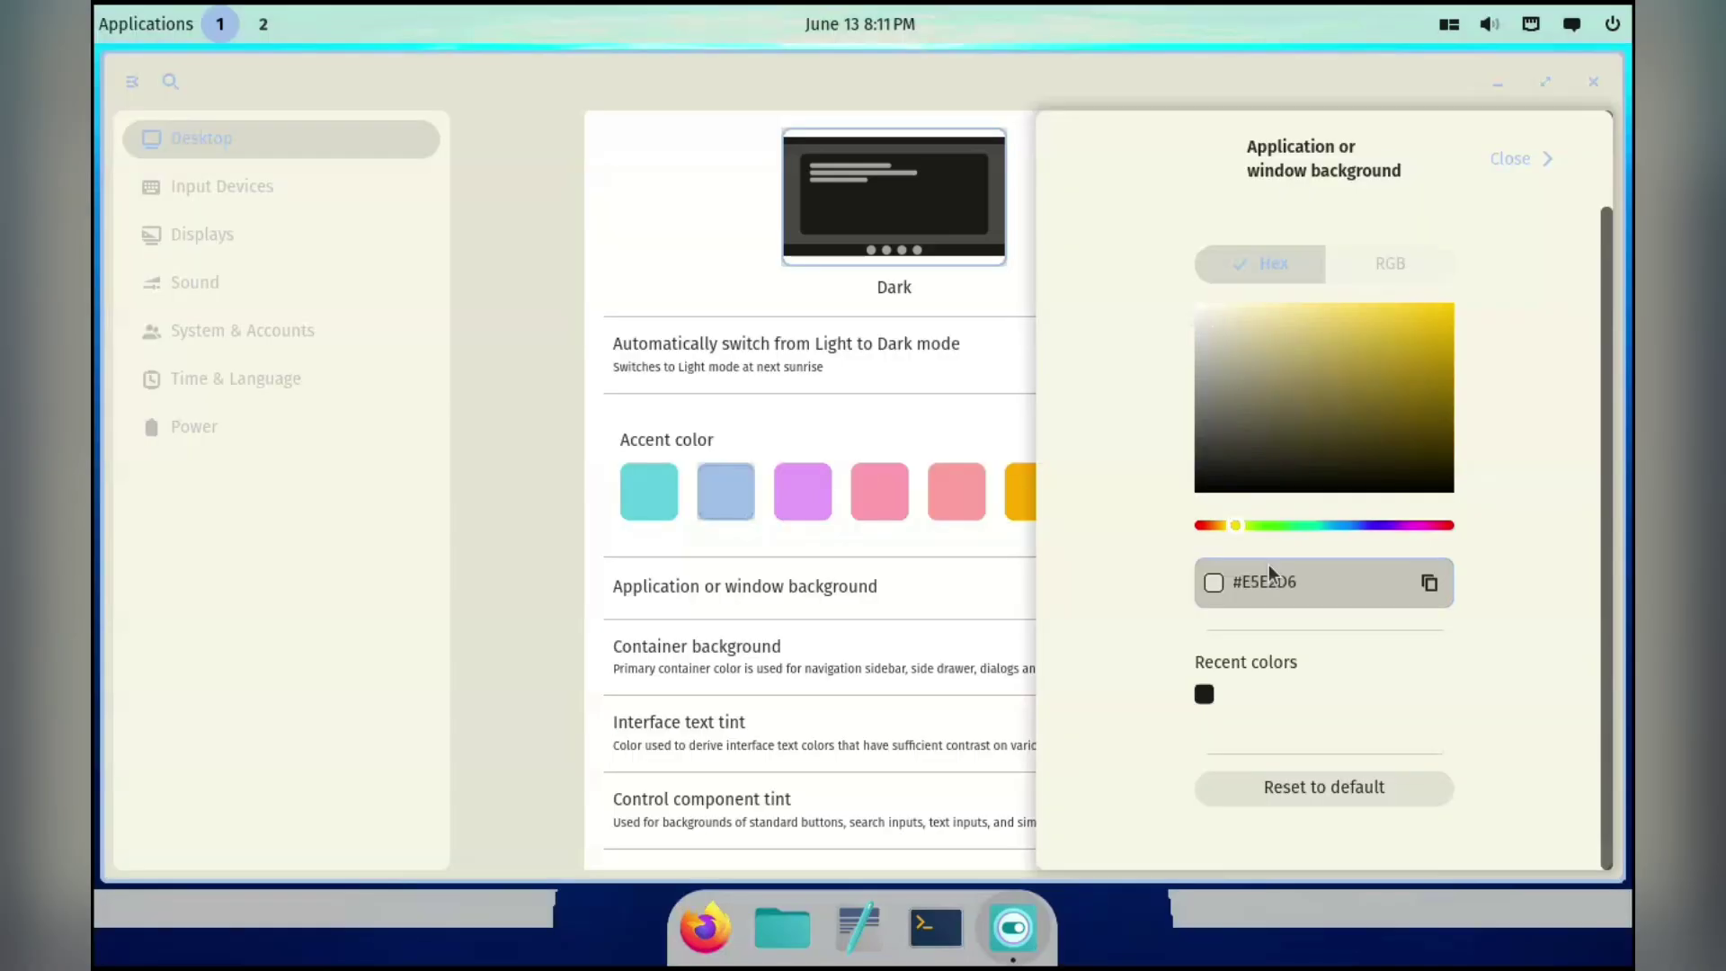
pyautogui.click(1245, 438)
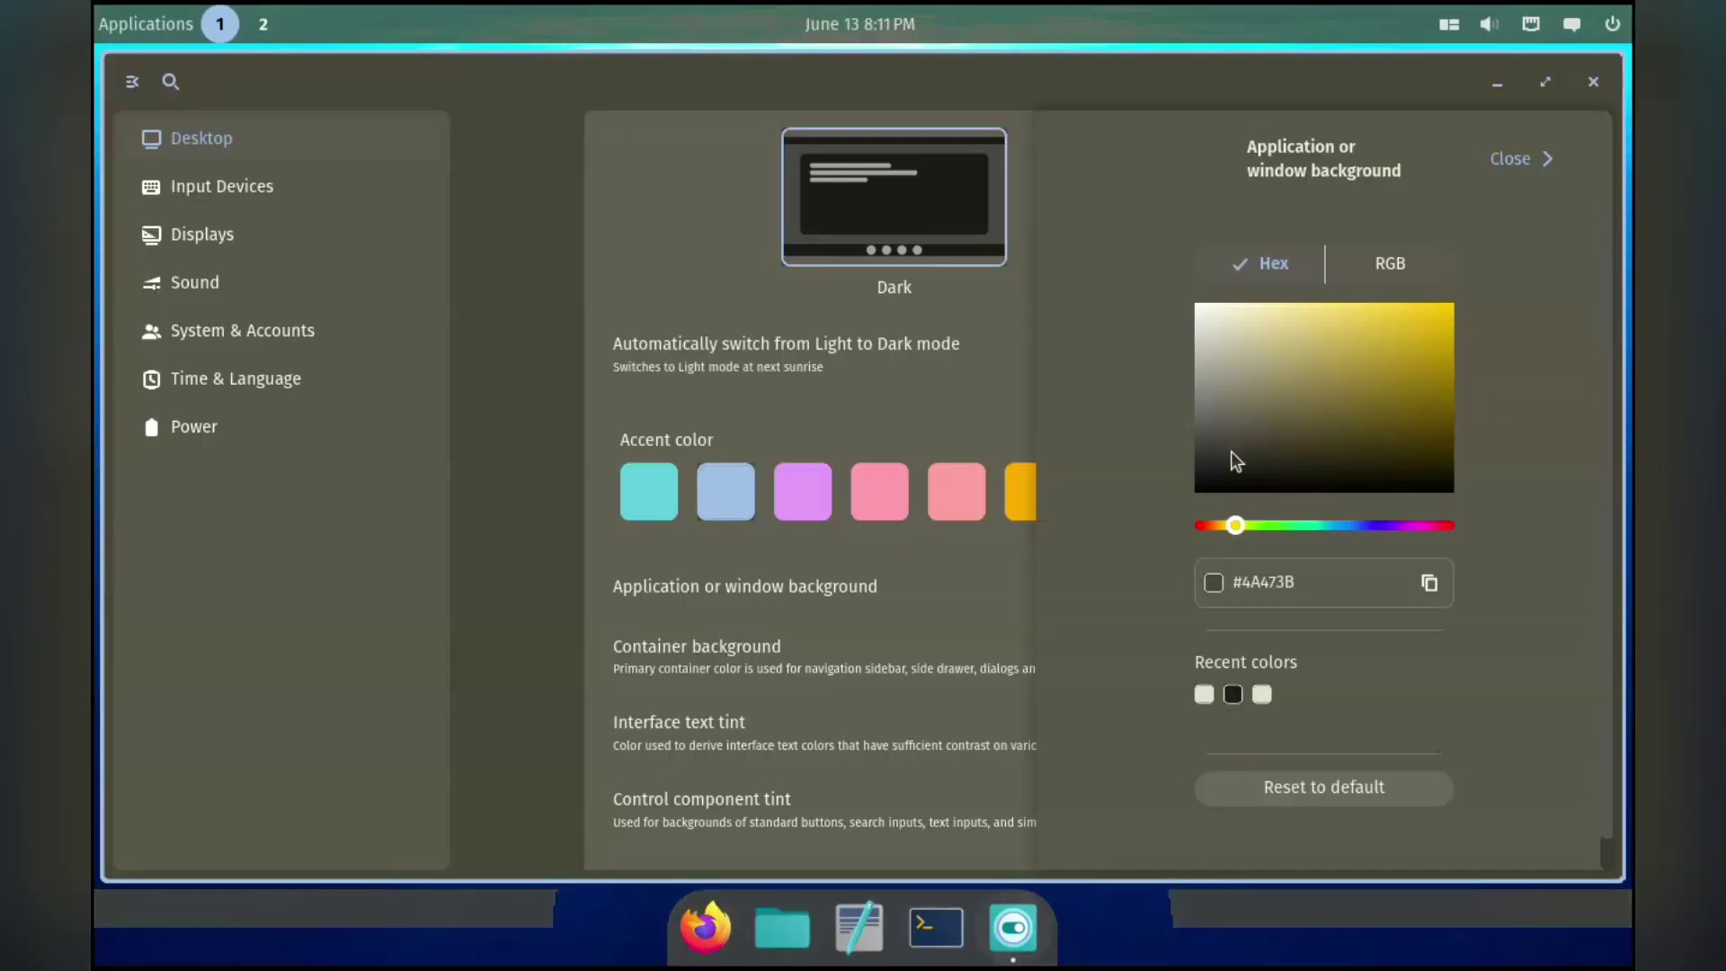
pyautogui.click(1363, 525)
pyautogui.click(1379, 469)
pyautogui.click(1416, 469)
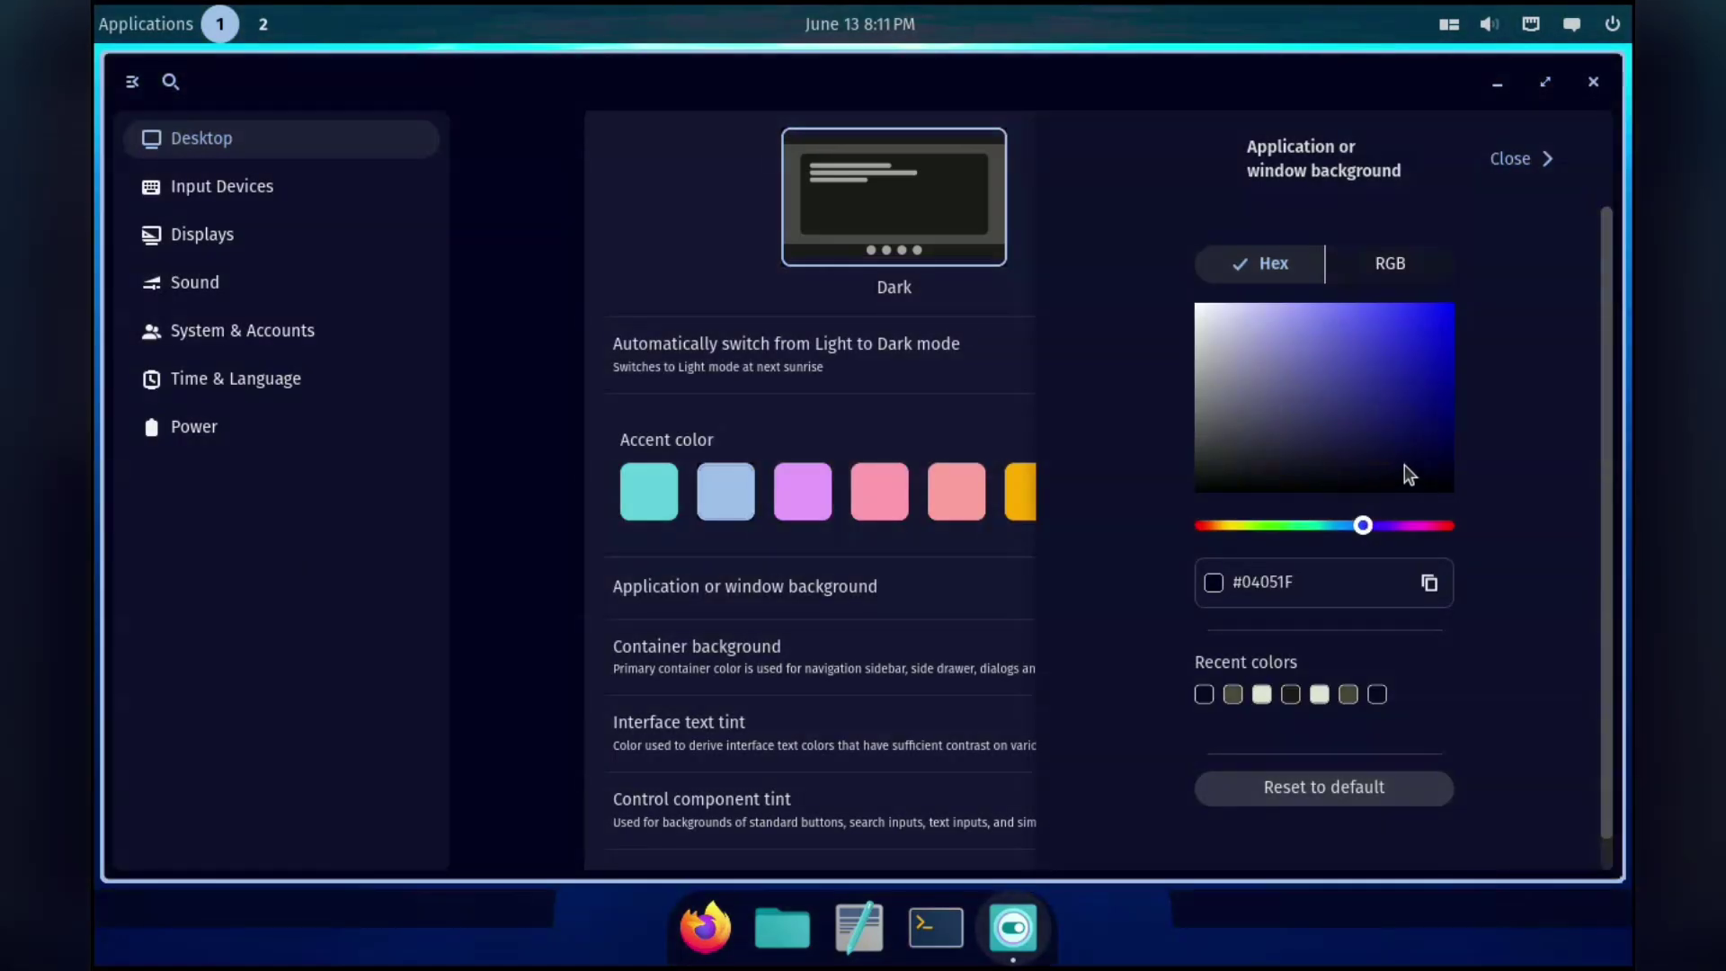
pyautogui.click(1337, 470)
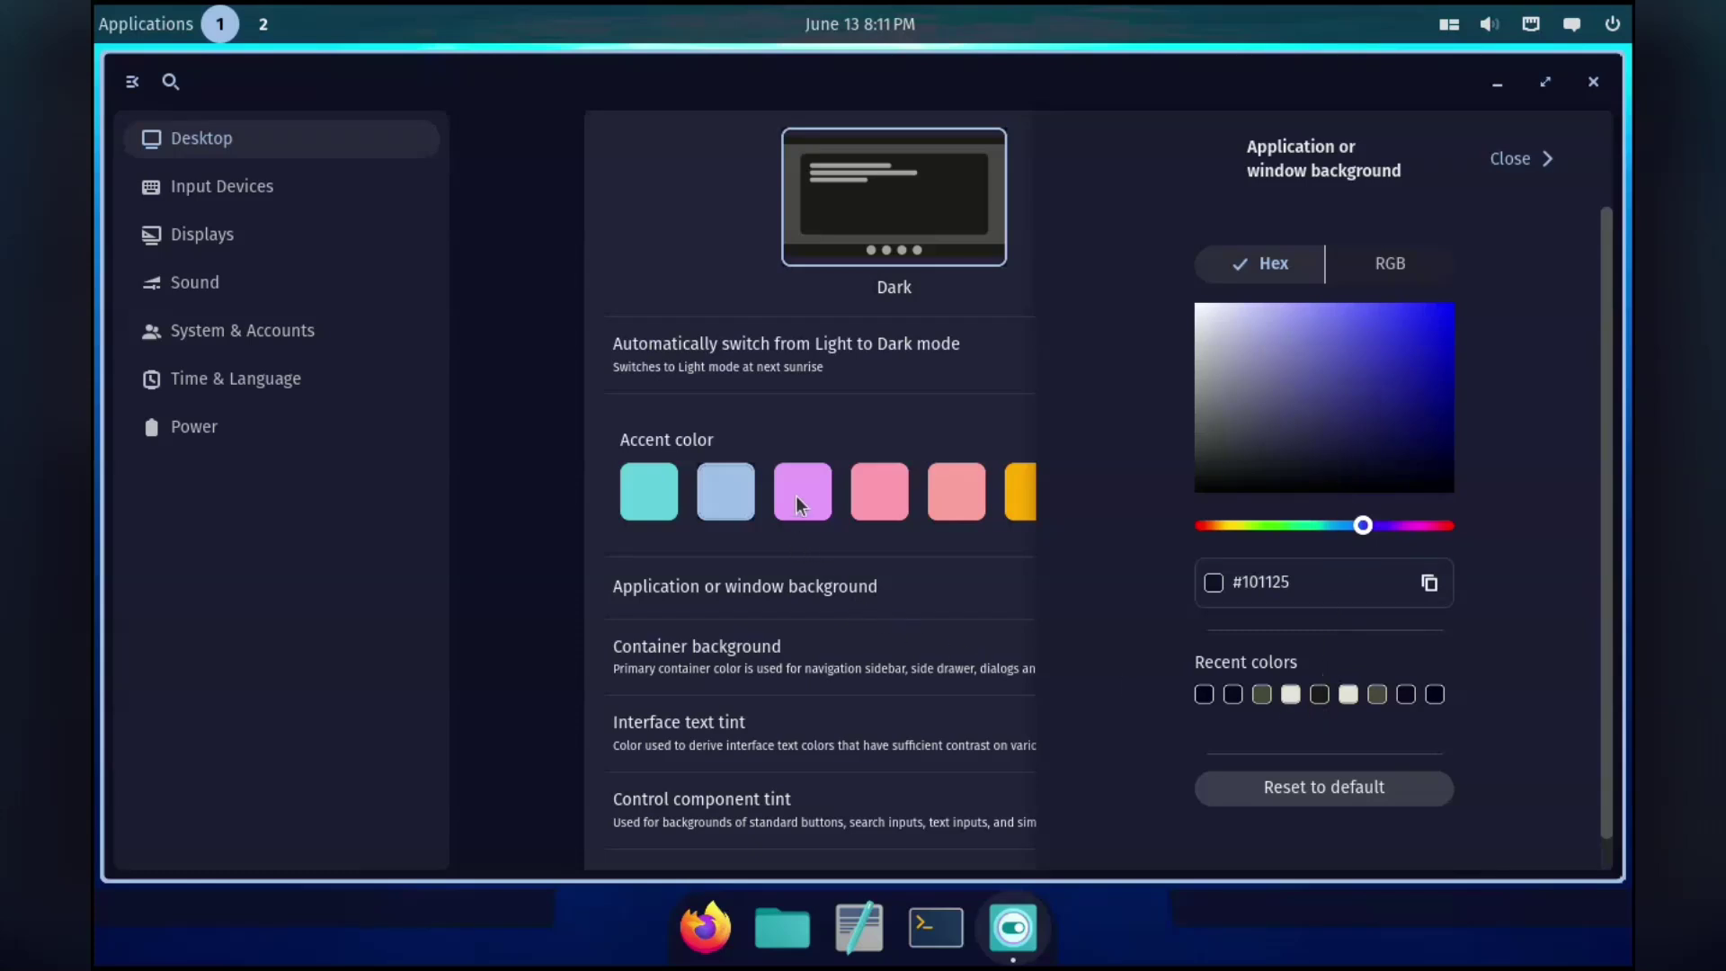
pyautogui.scroll(-1, 1091, 651)
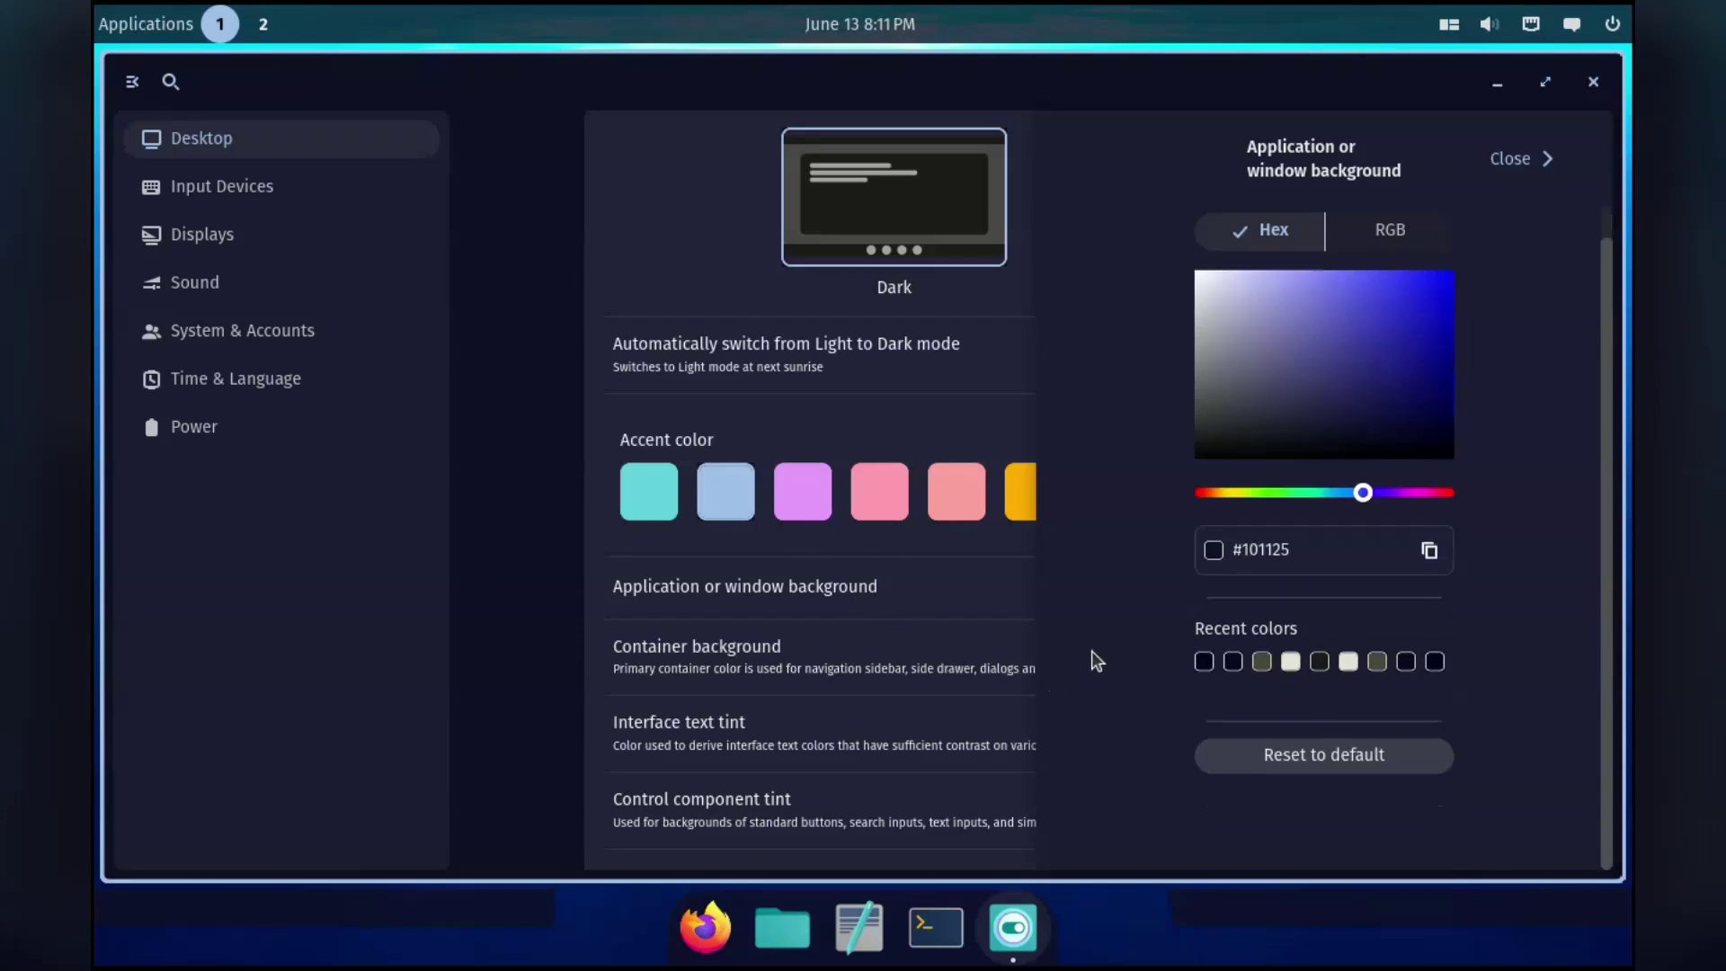
pyautogui.click(1514, 167)
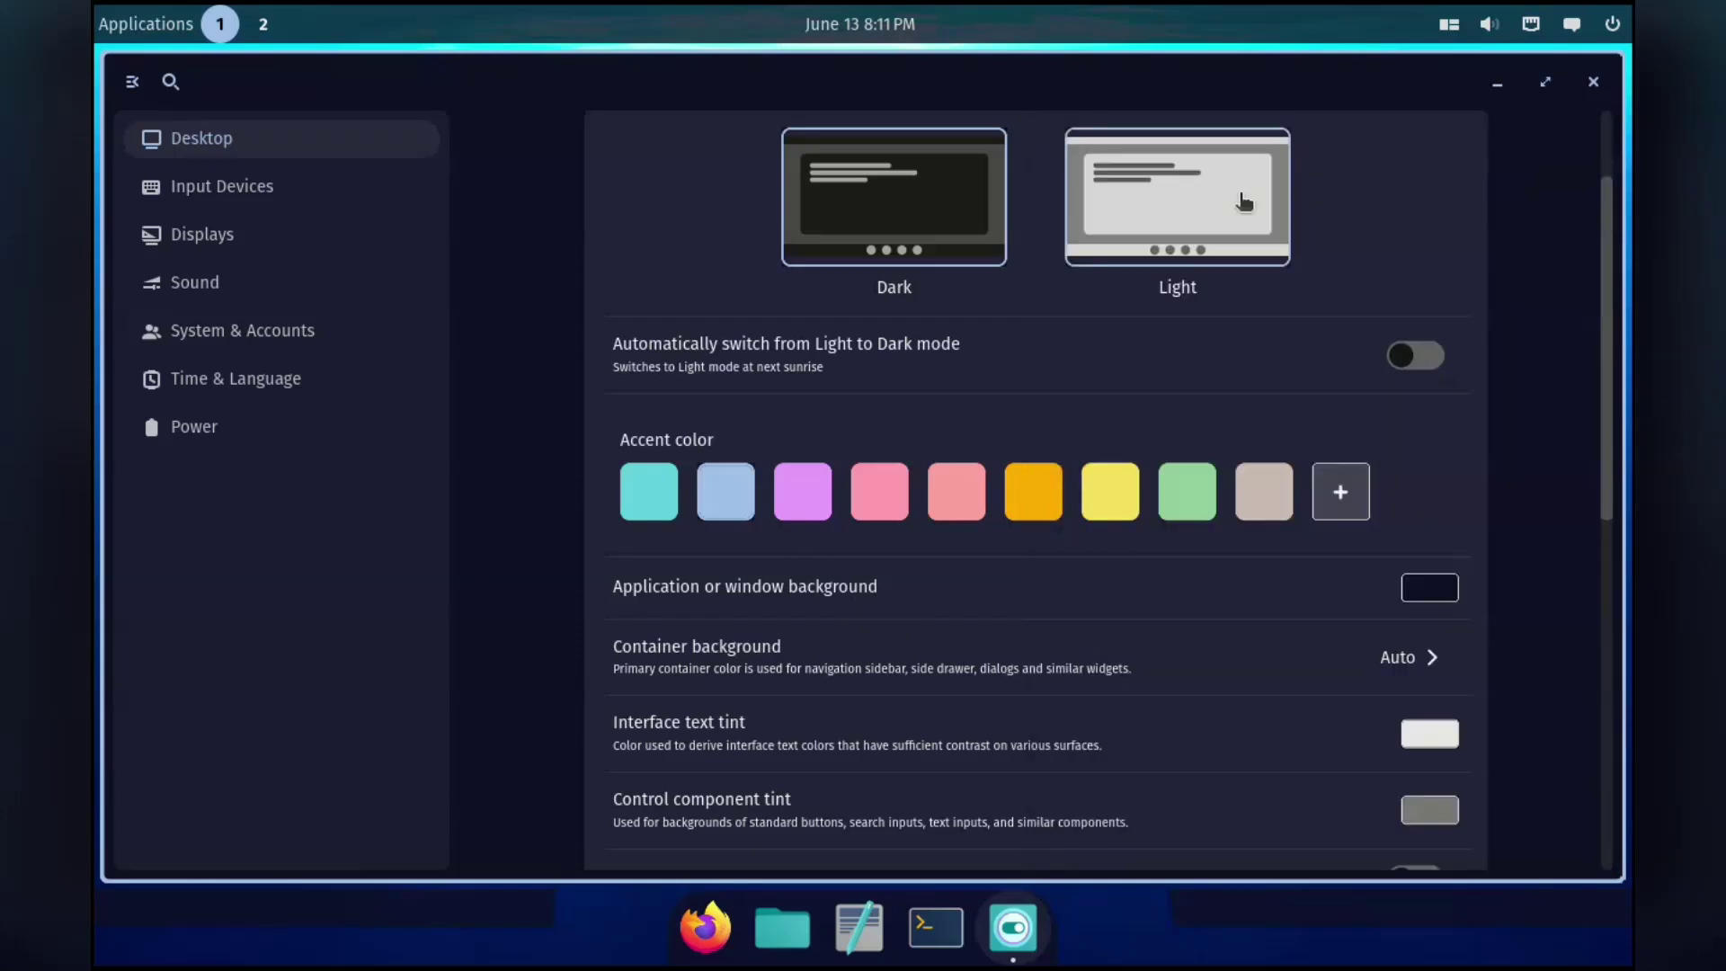
# Switch the desktop to Light mode and then back to Dark mode.
pyautogui.click(1185, 205)
pyautogui.click(954, 206)
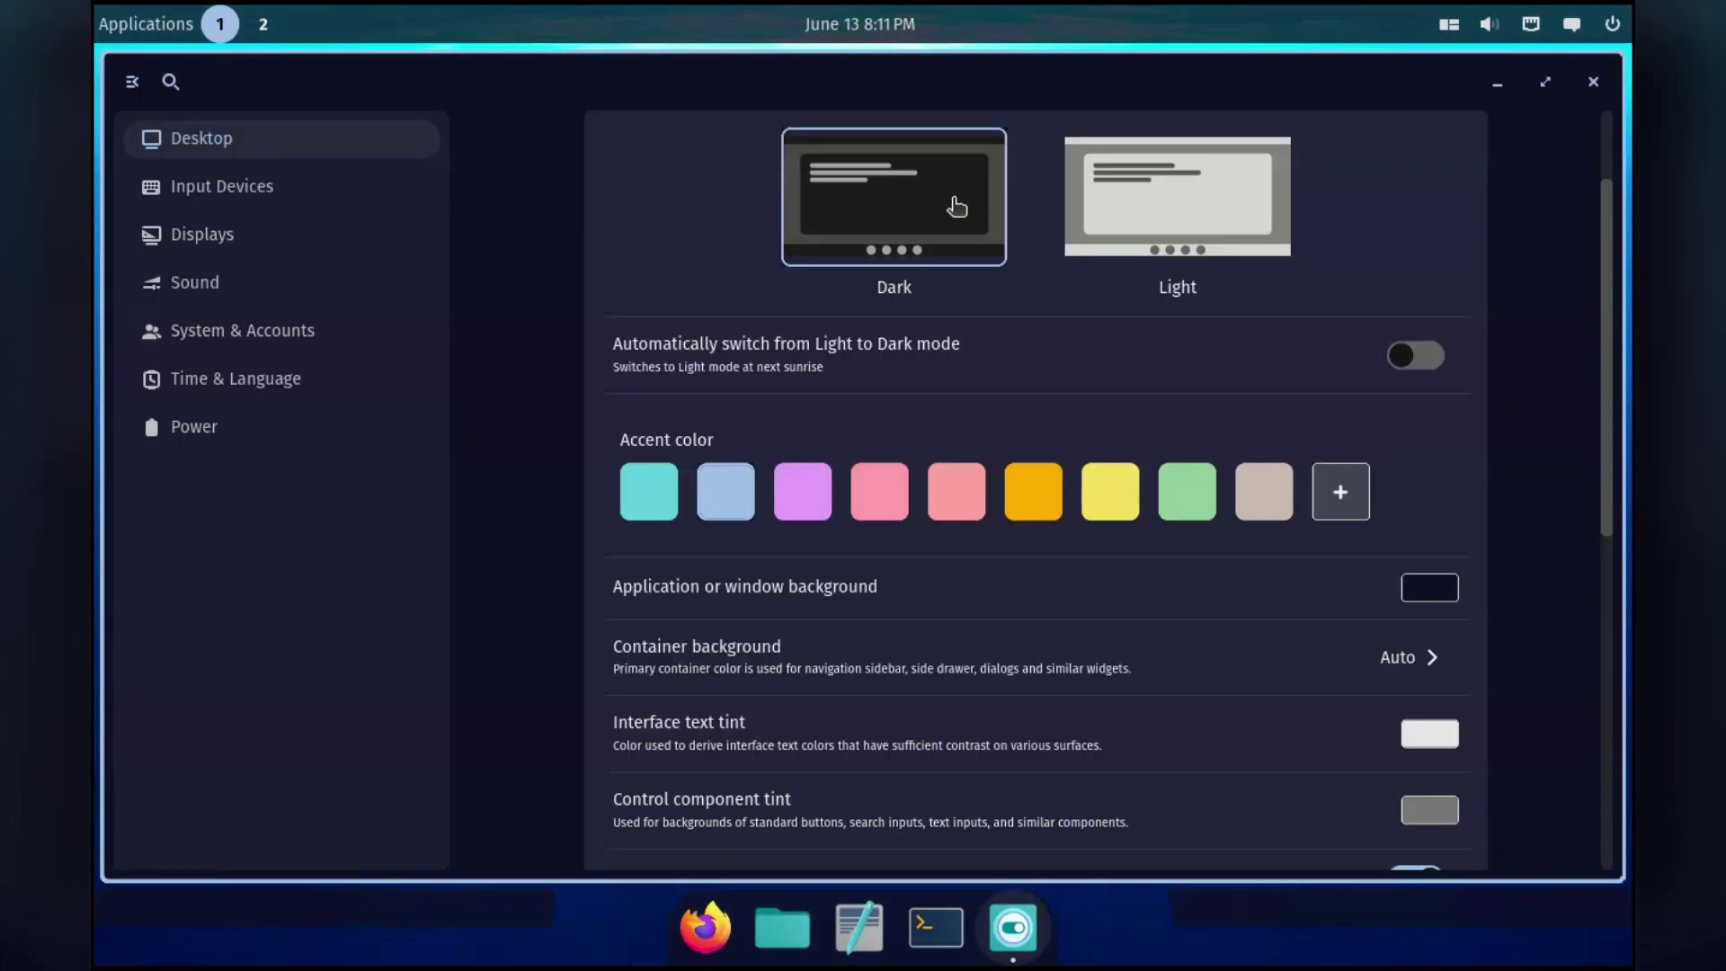
pyautogui.scroll(-5, 974, 554)
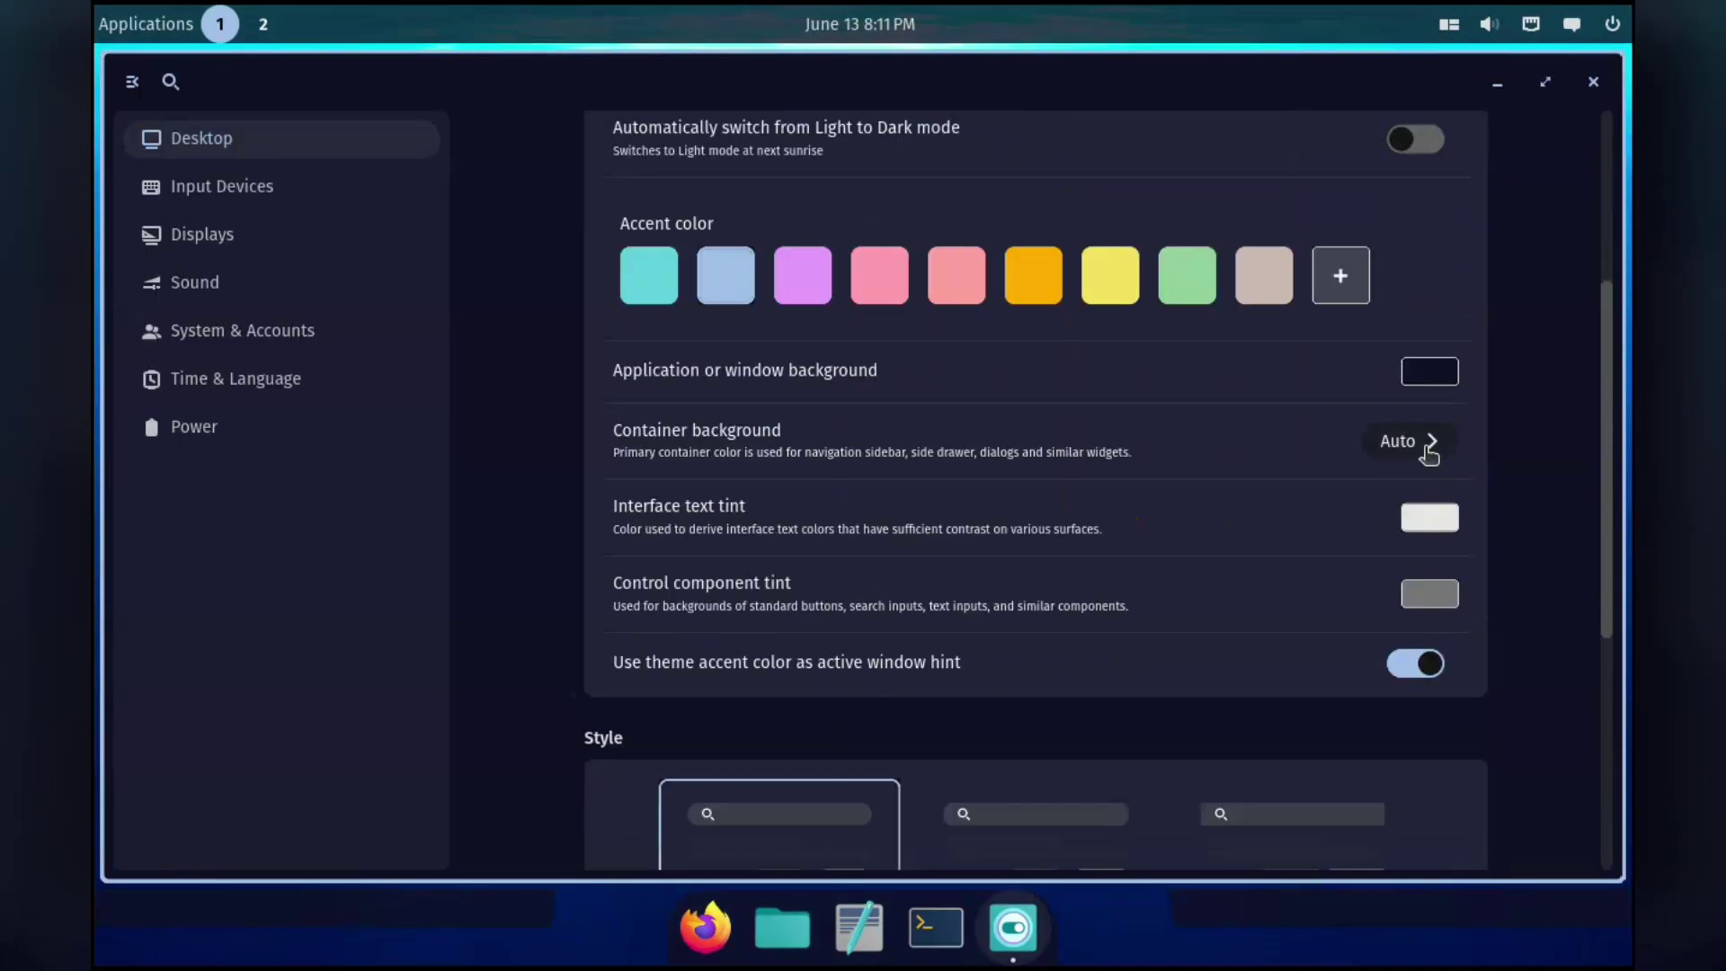
# Set the container background colour to dark teal #0E2727.
pyautogui.click(1407, 441)
pyautogui.click(1376, 604)
pyautogui.click(1338, 522)
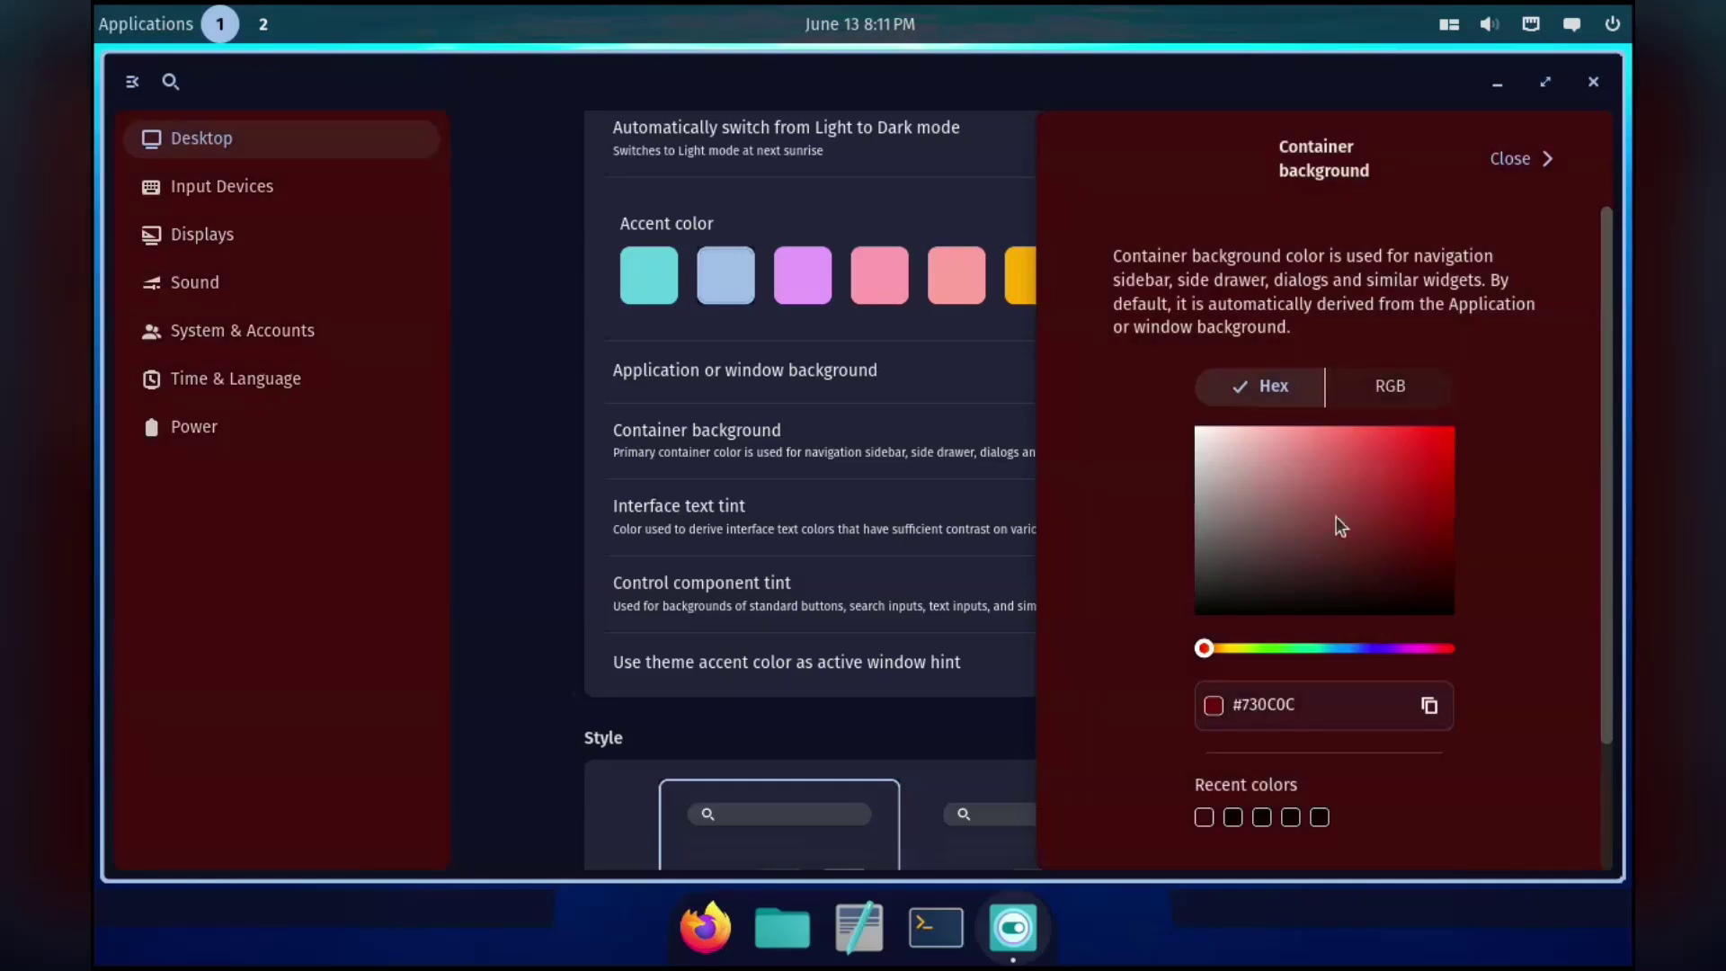
pyautogui.click(1208, 551)
pyautogui.click(1225, 602)
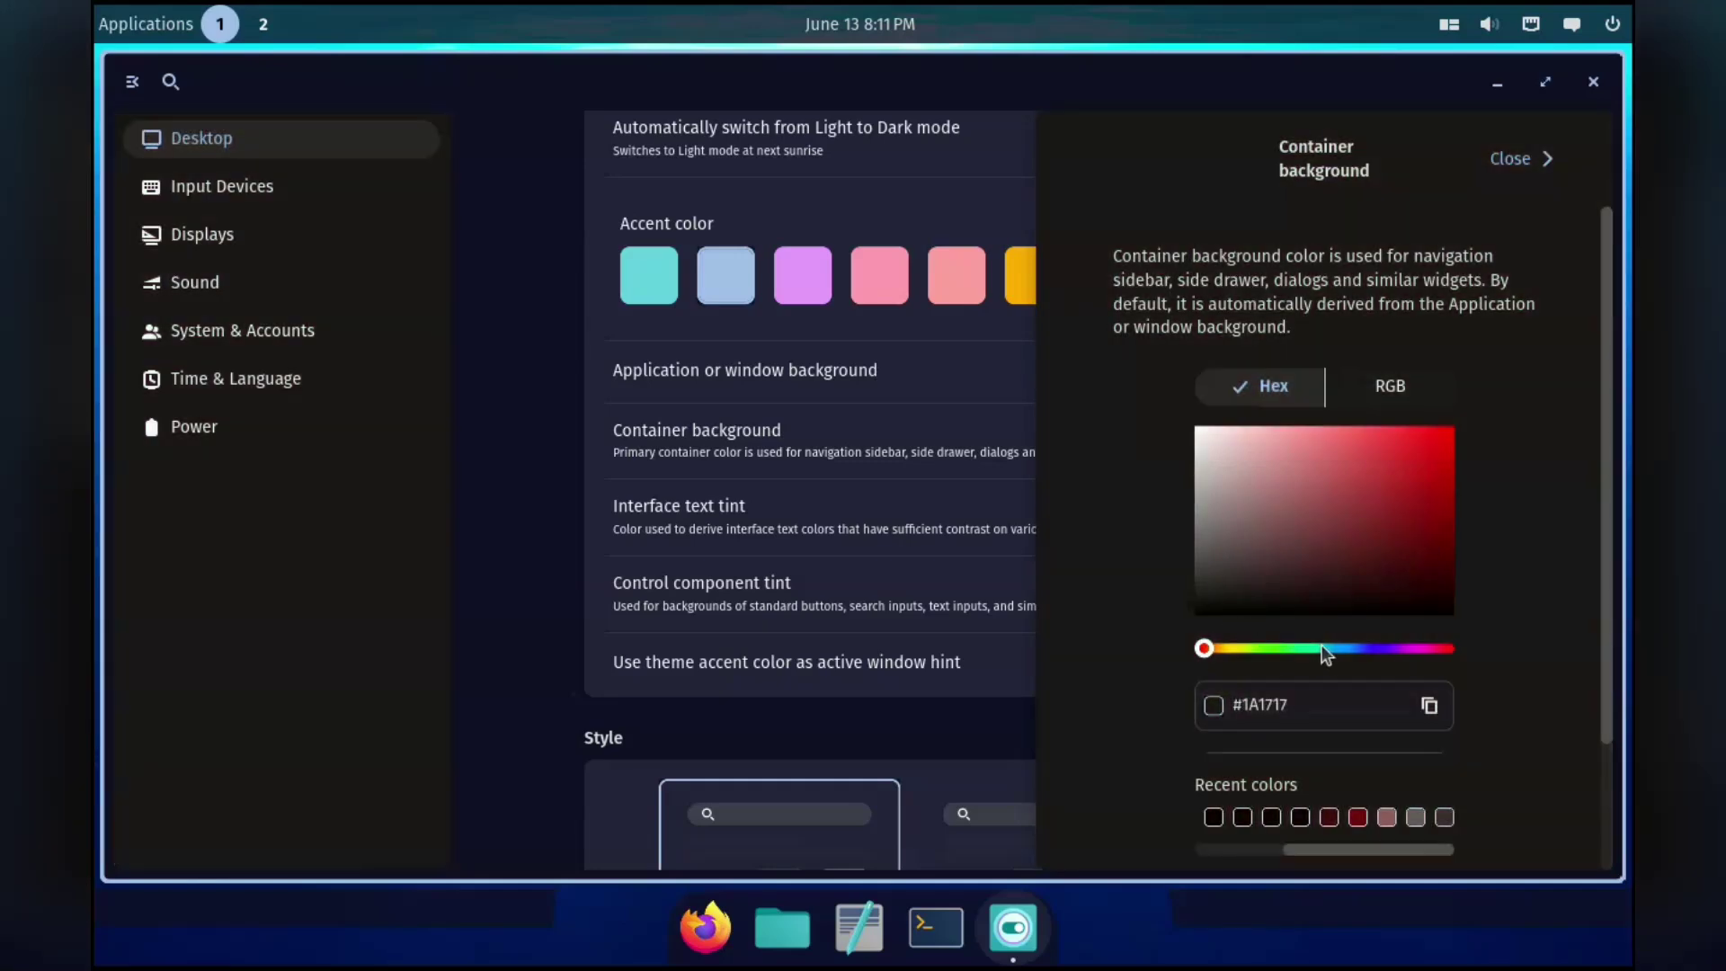
pyautogui.click(1322, 648)
pyautogui.click(1323, 597)
pyautogui.click(1338, 591)
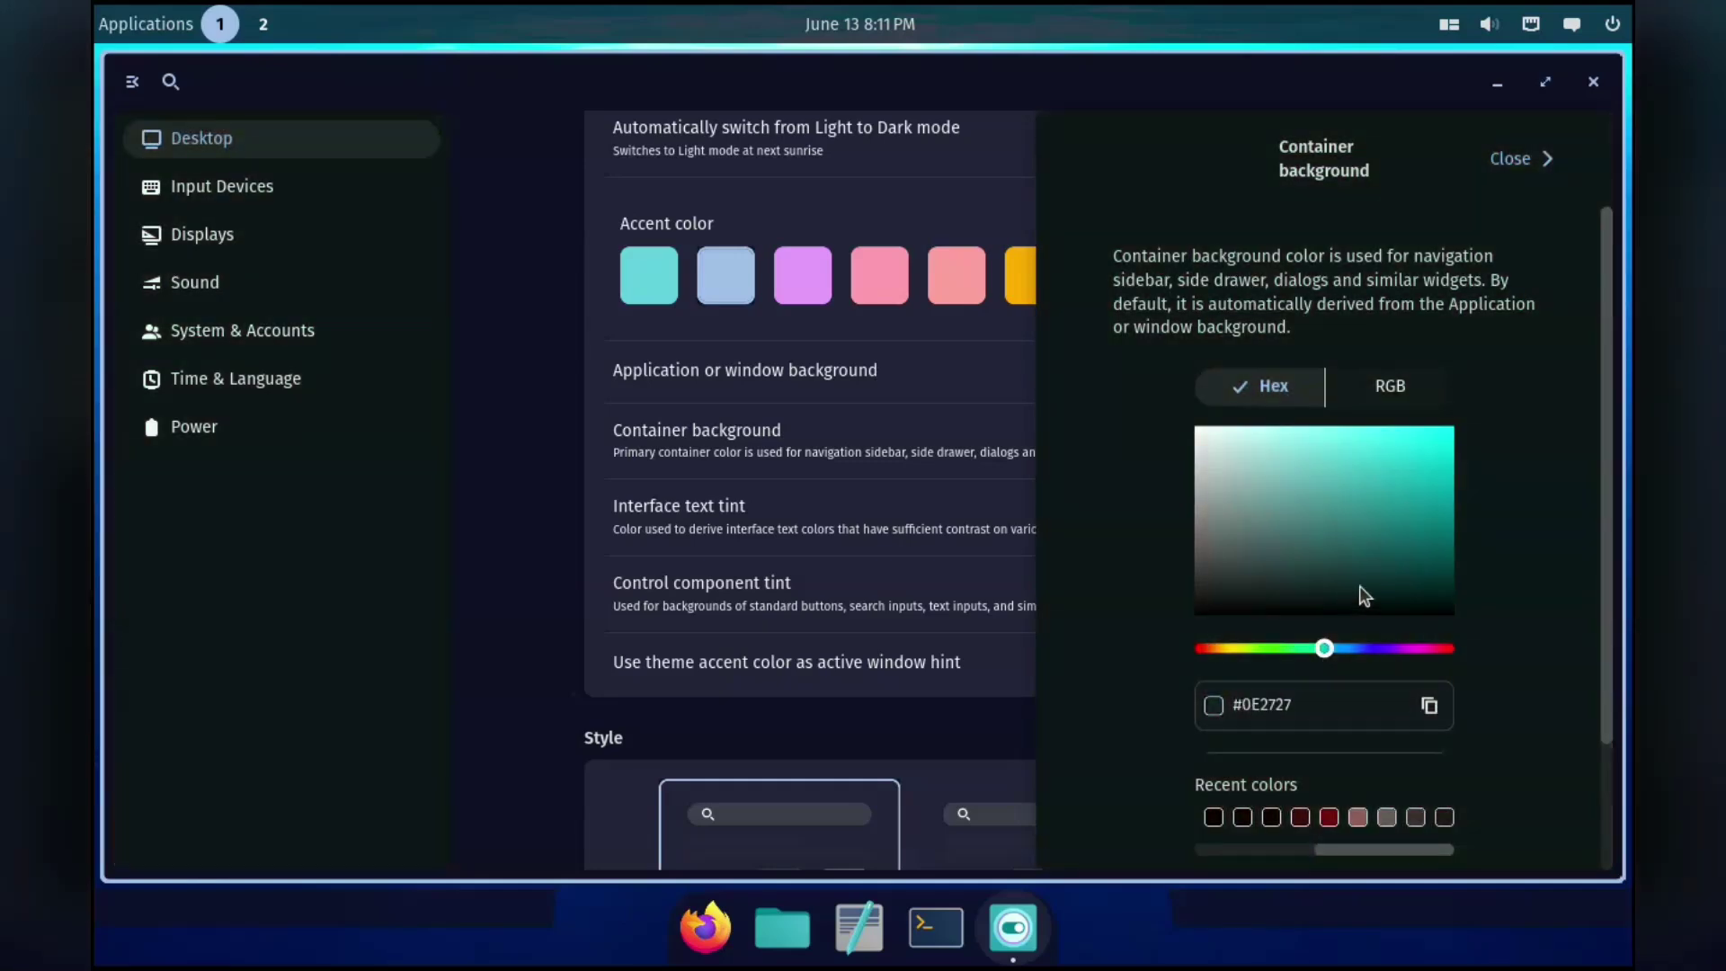
pyautogui.click(1523, 160)
# Choose the Square interface style and launch Files alongside Settings.
pyautogui.scroll(-1, 855, 591)
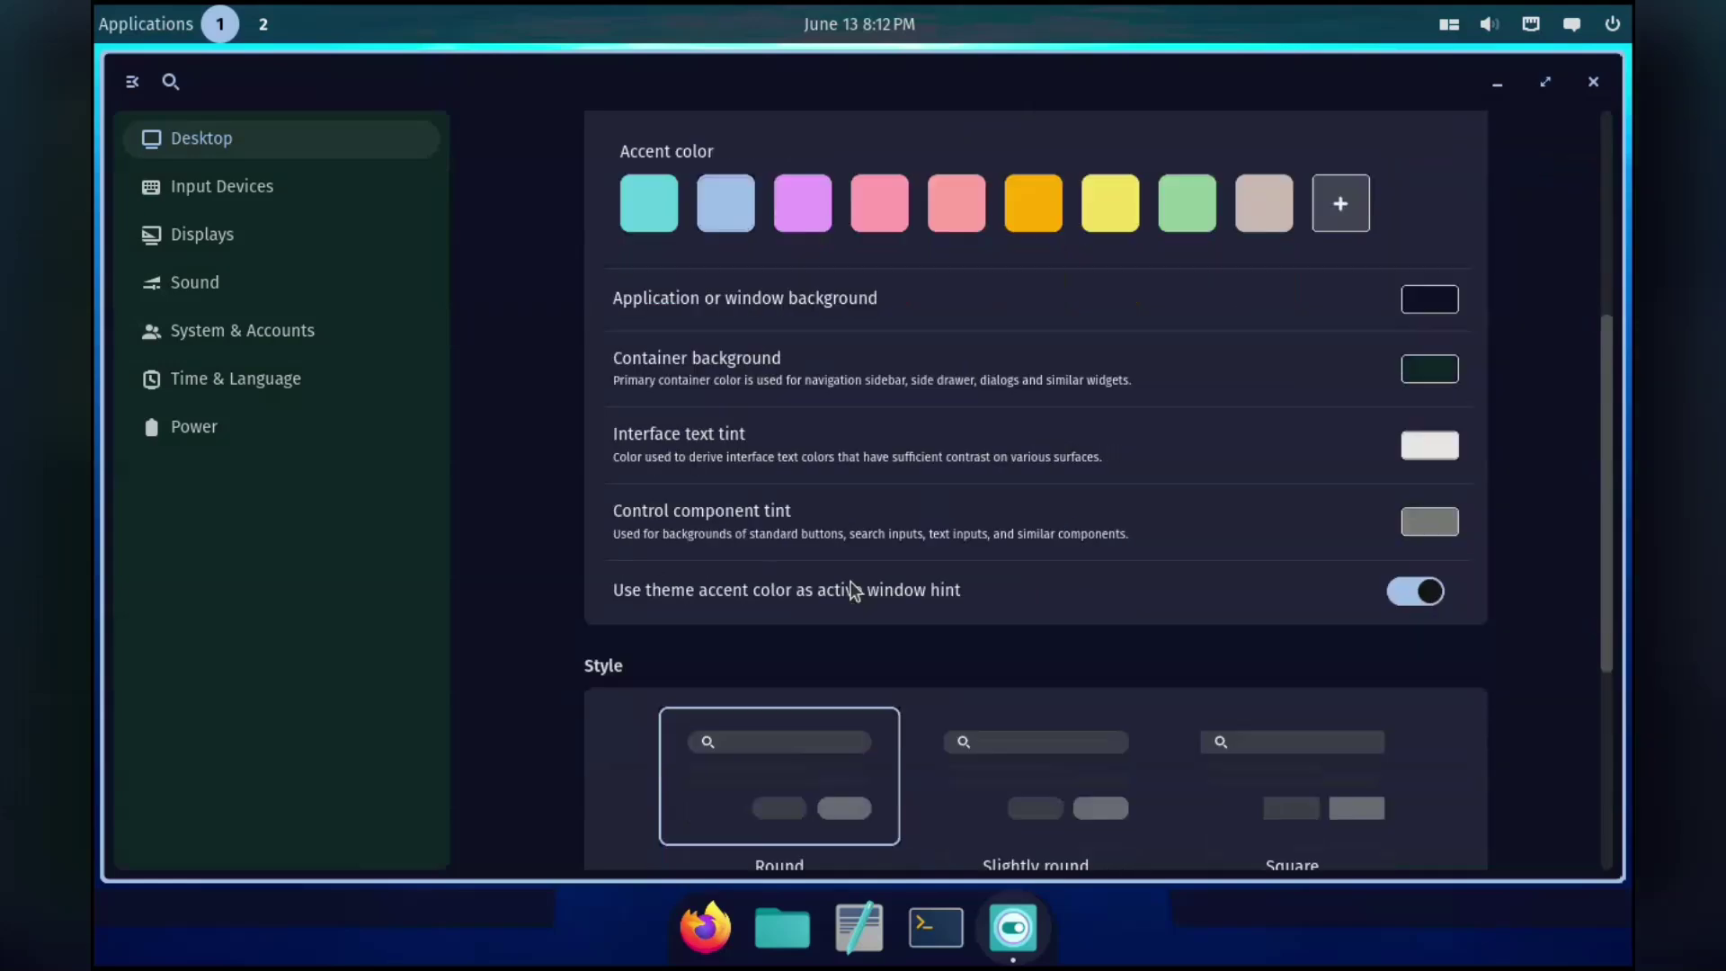
pyautogui.scroll(-2, 855, 591)
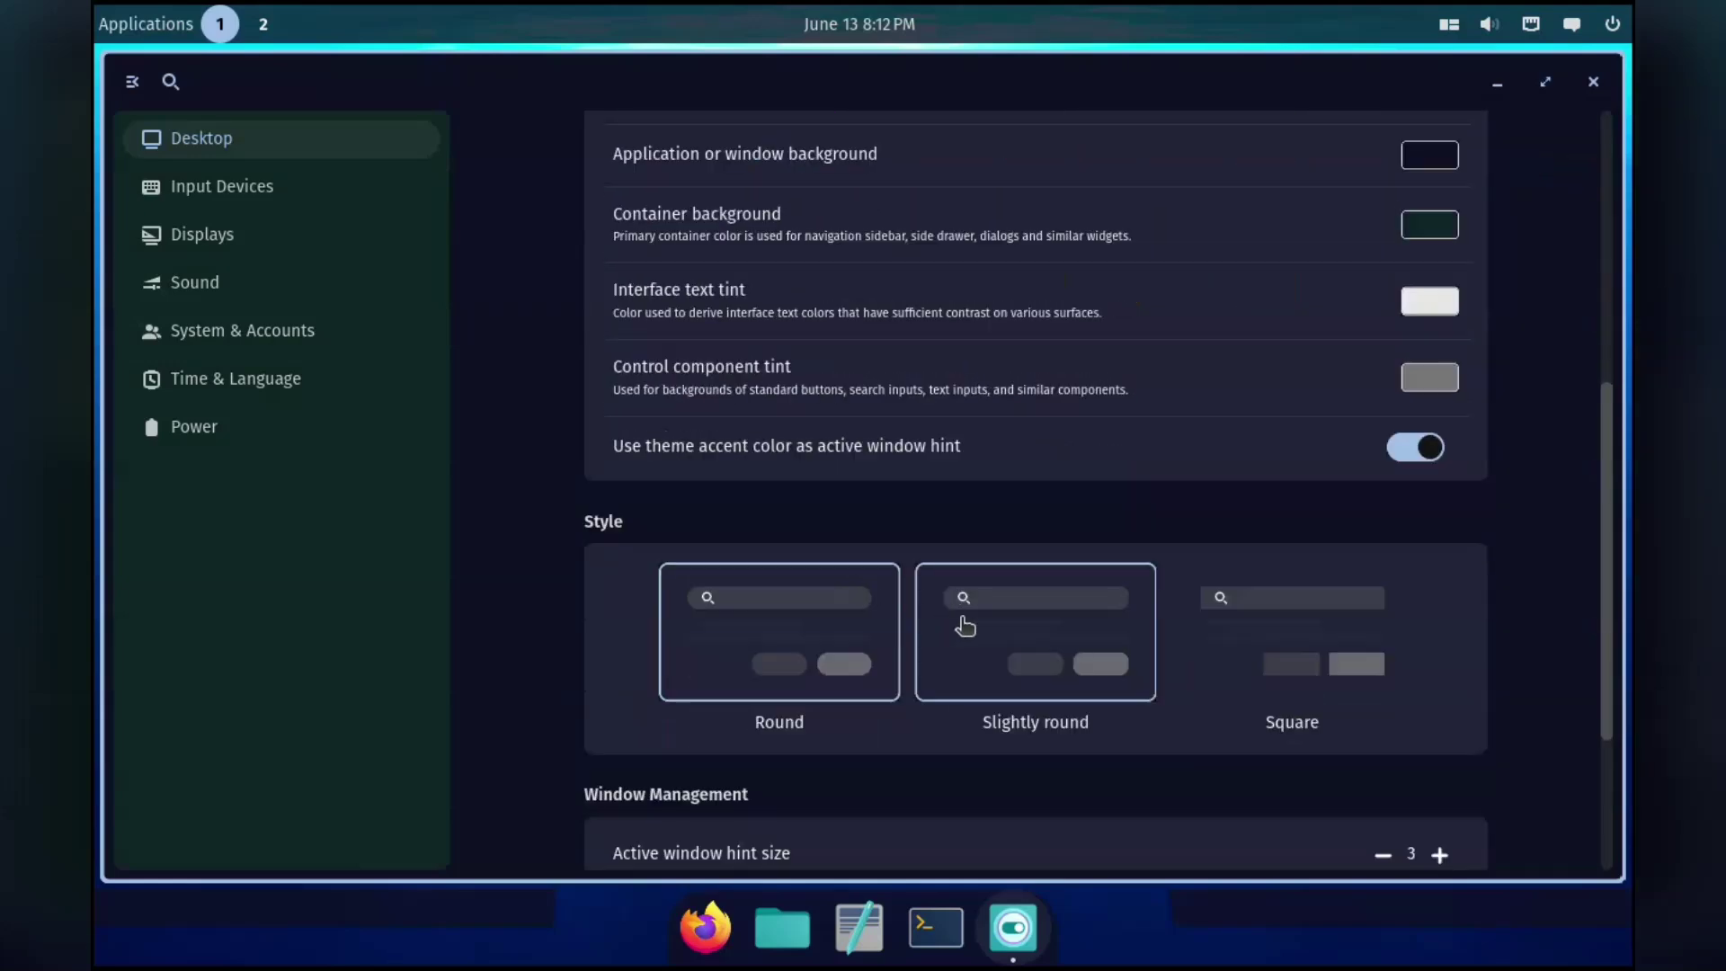
pyautogui.click(1216, 618)
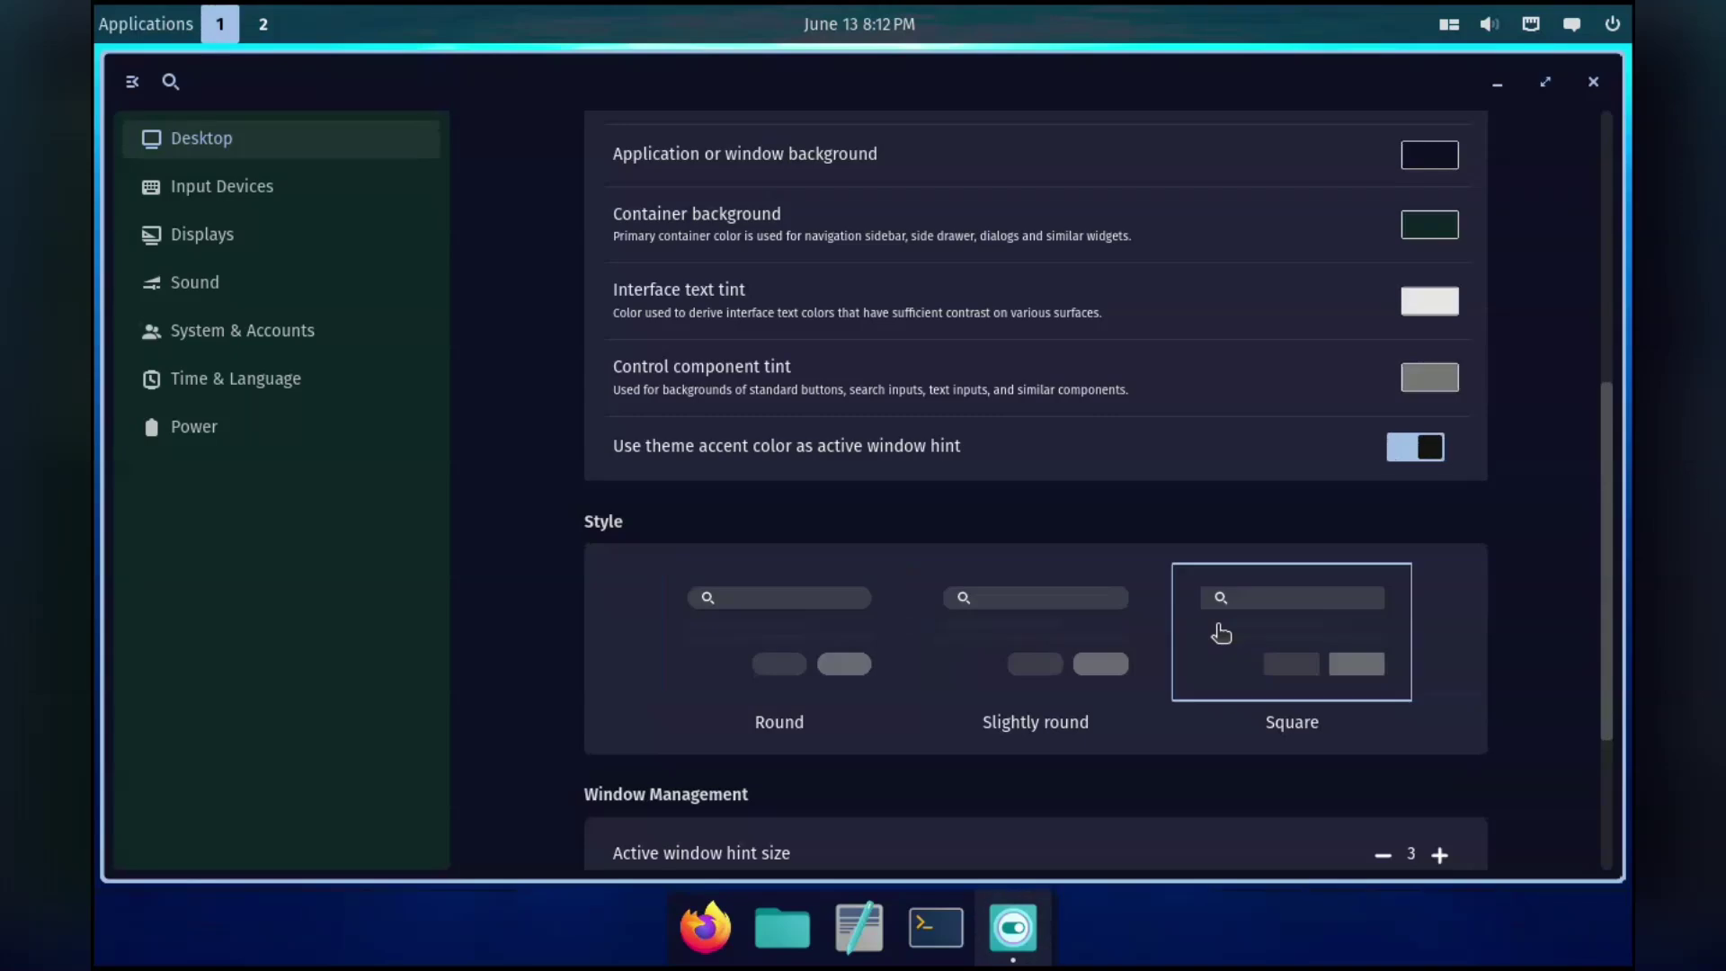
pyautogui.scroll(-4, 1217, 619)
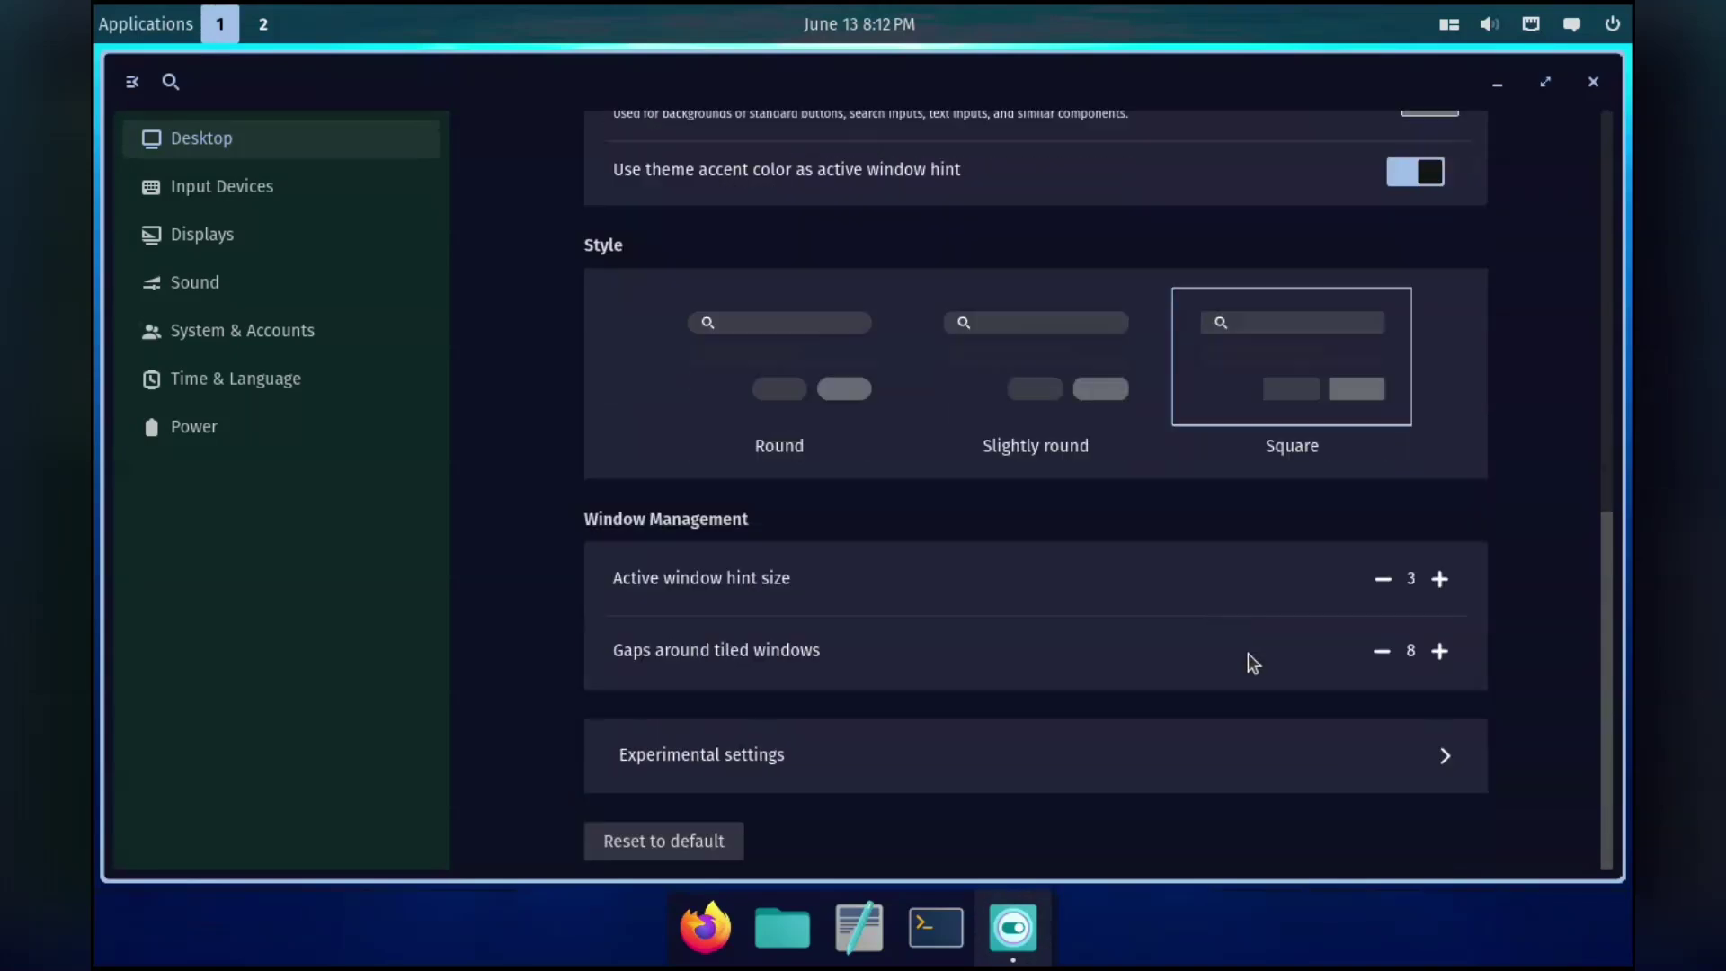
pyautogui.click(778, 901)
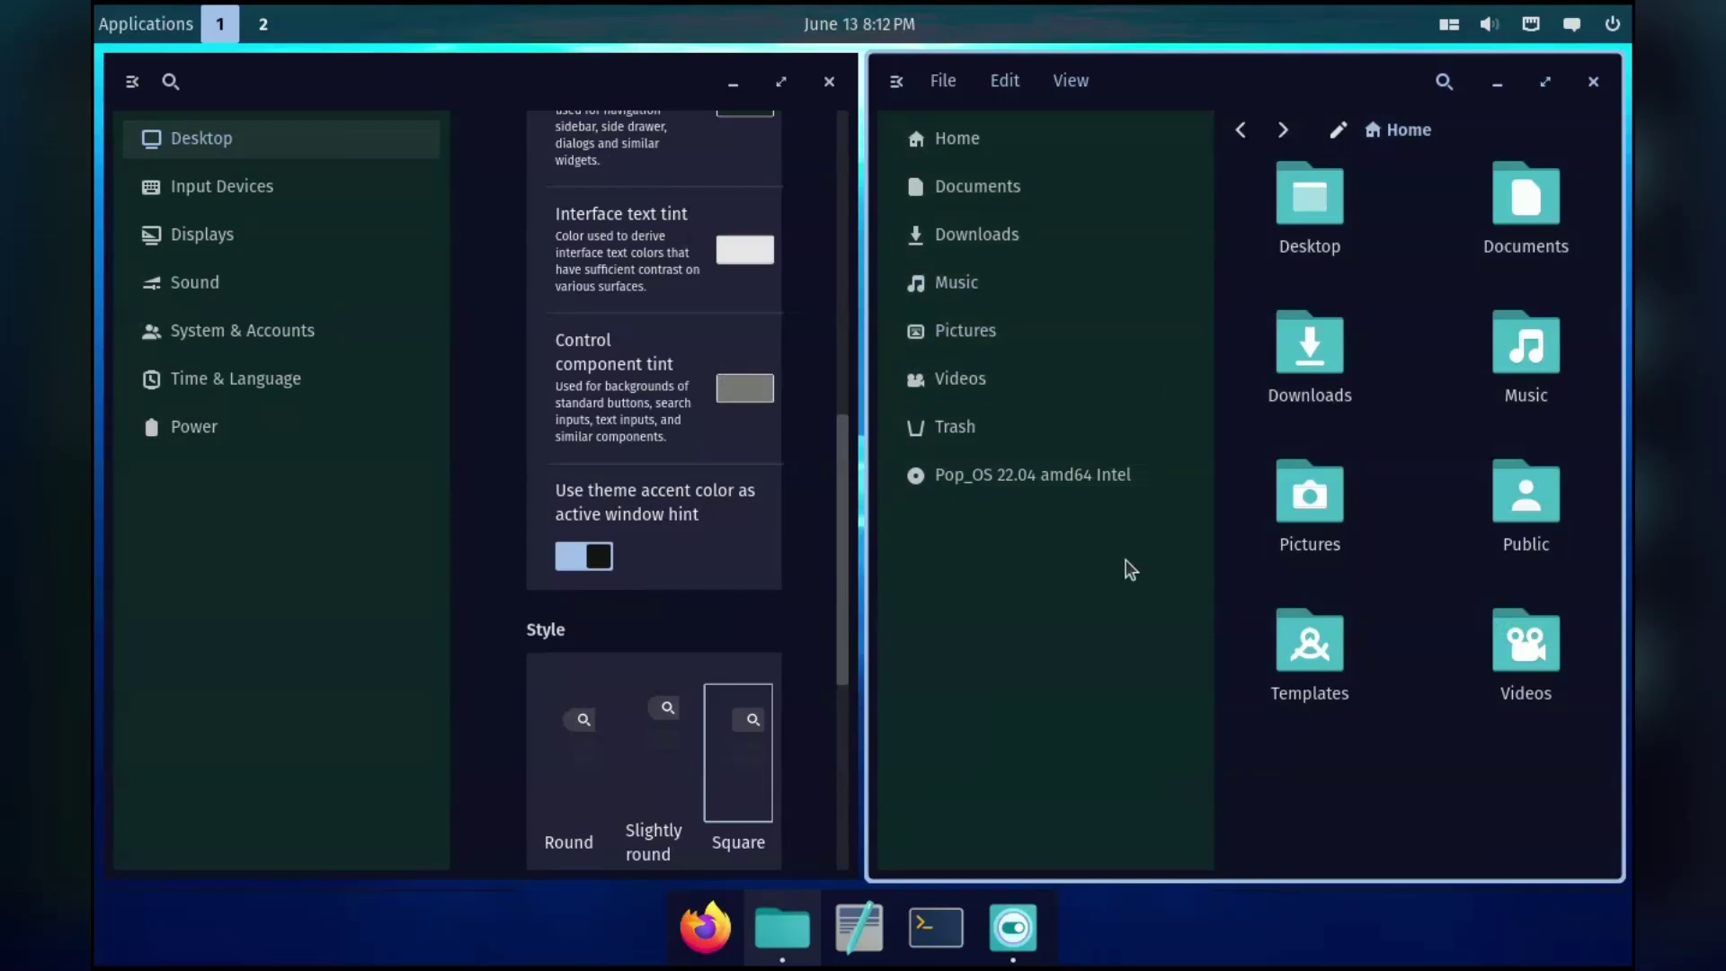
# Make the accent pink, then maximize and restore Terminal and Files to their tiles.
pyautogui.scroll(7, 647, 487)
pyautogui.click(730, 360)
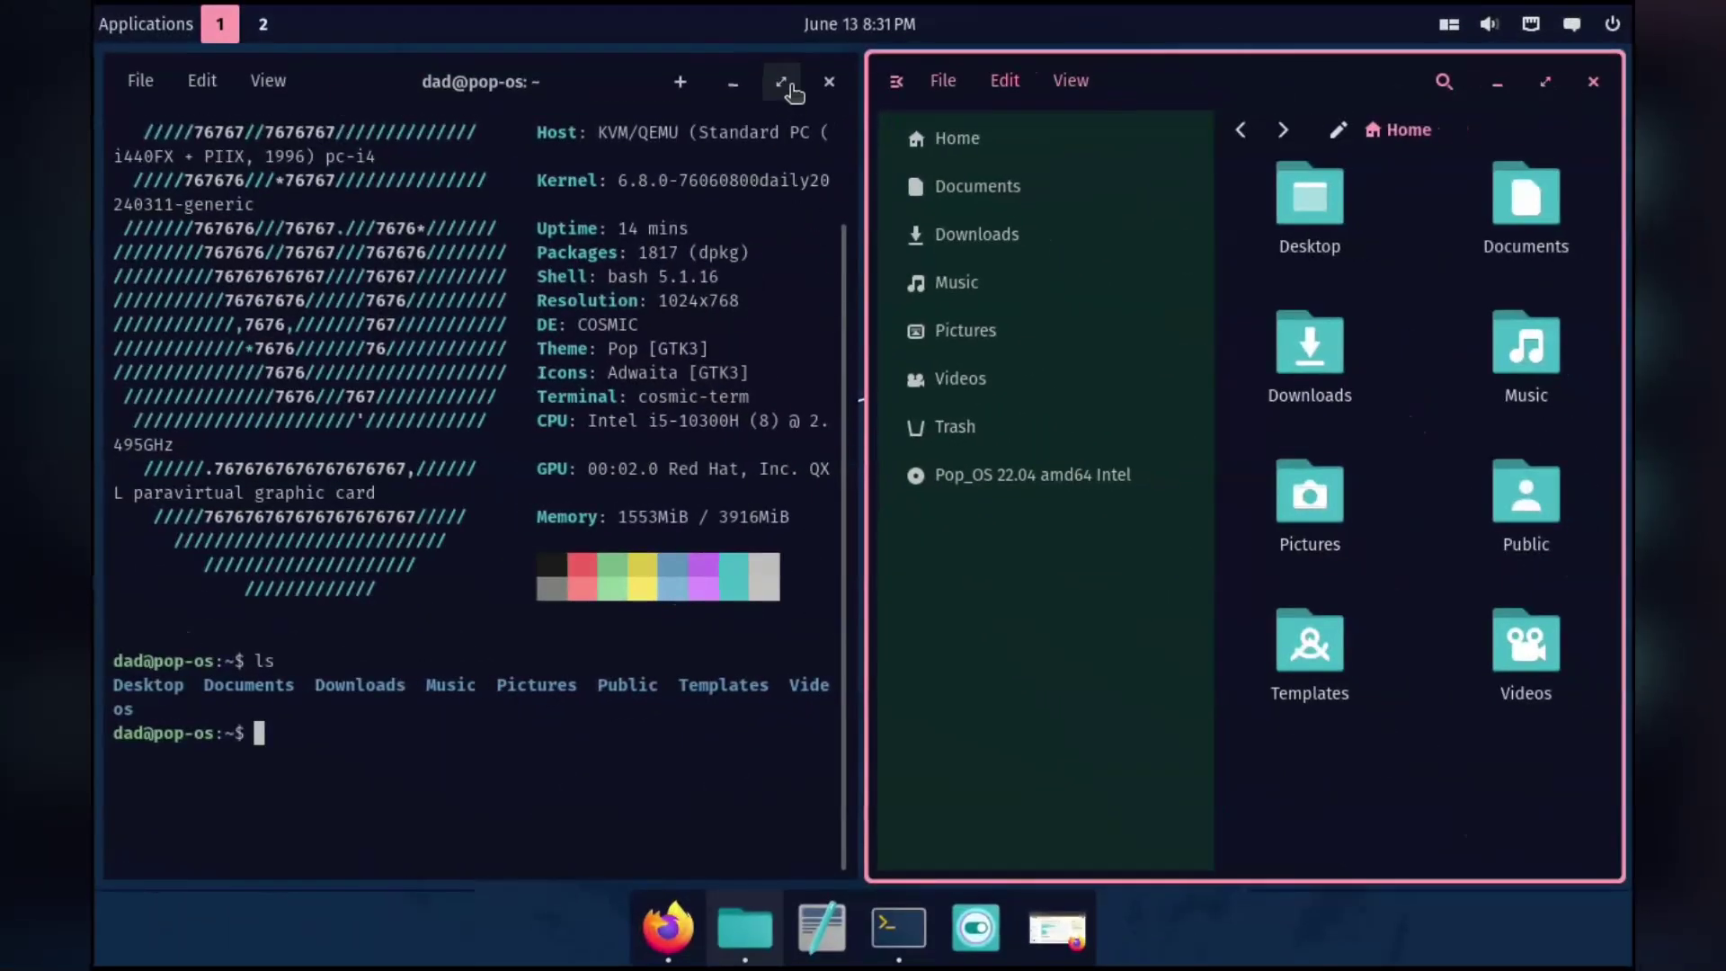
pyautogui.click(788, 85)
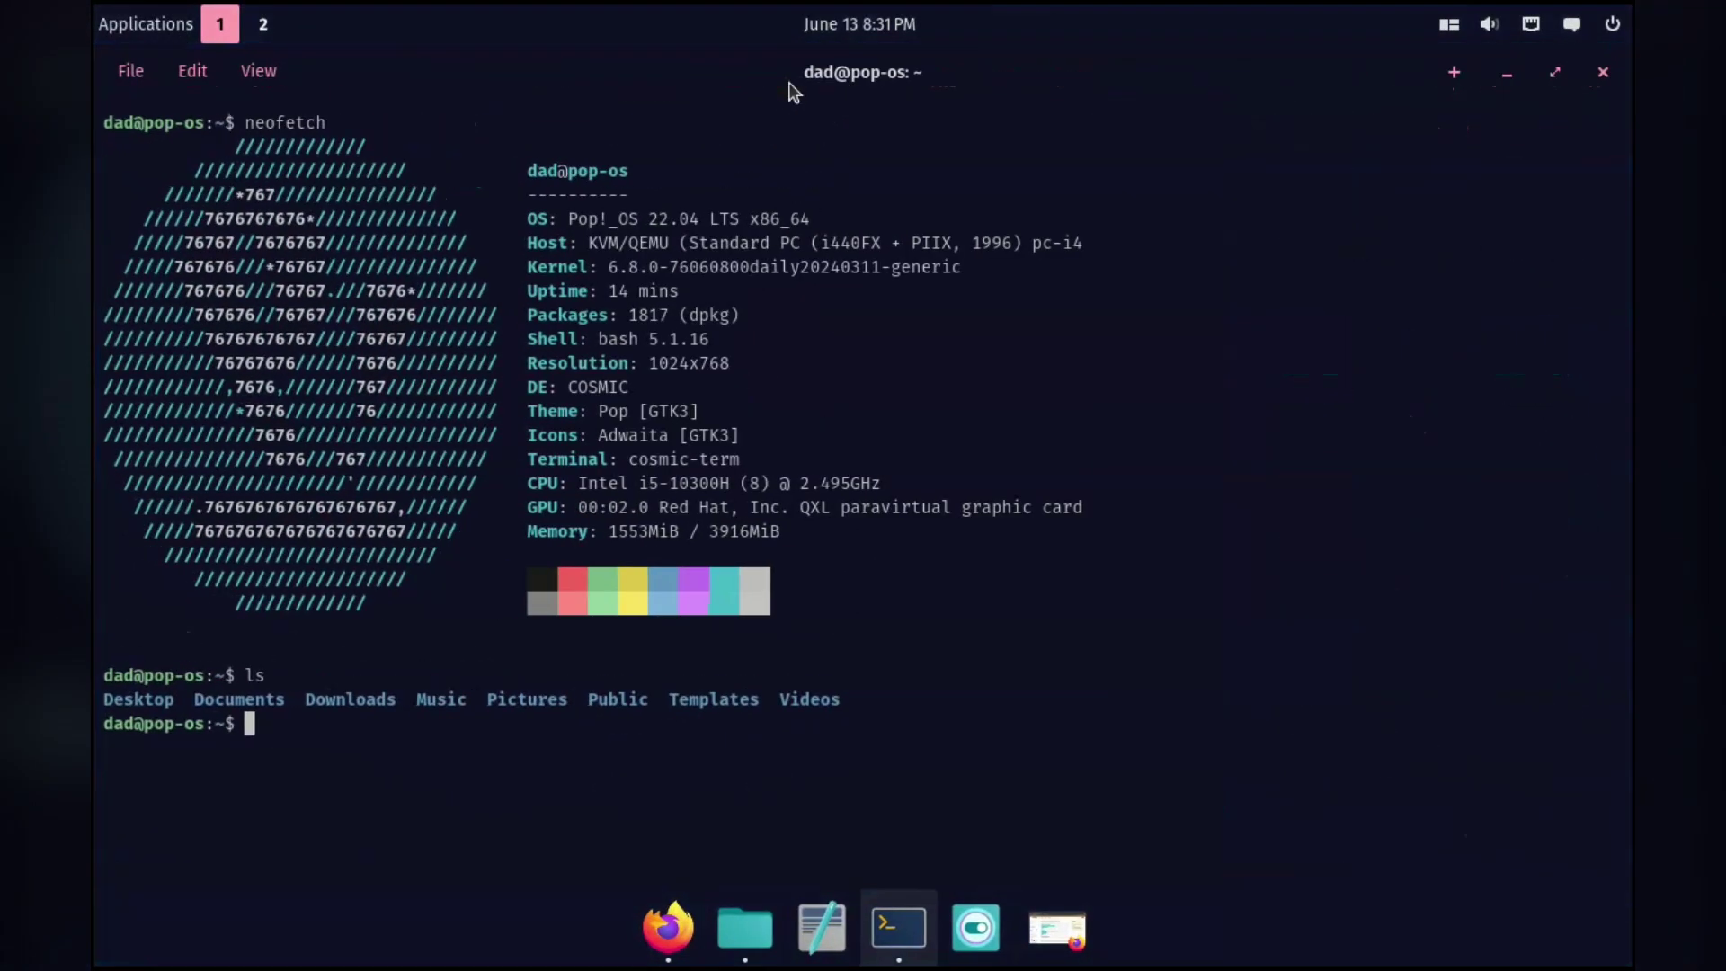
pyautogui.click(1556, 75)
pyautogui.click(1554, 84)
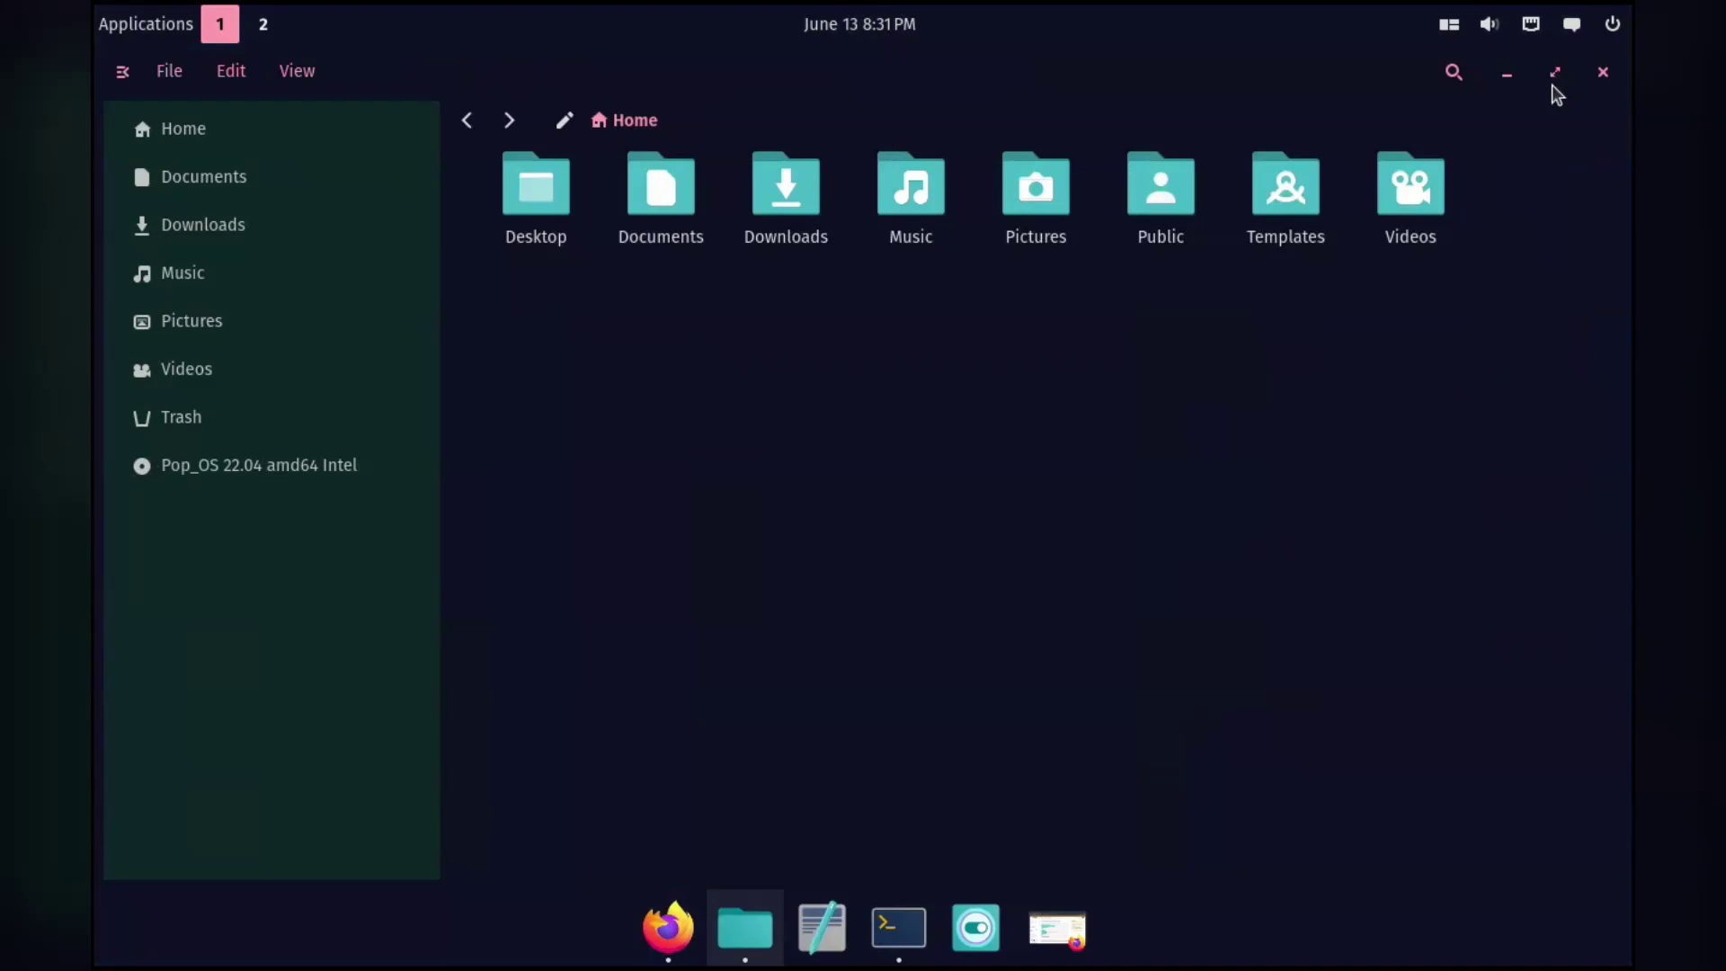
pyautogui.click(1553, 81)
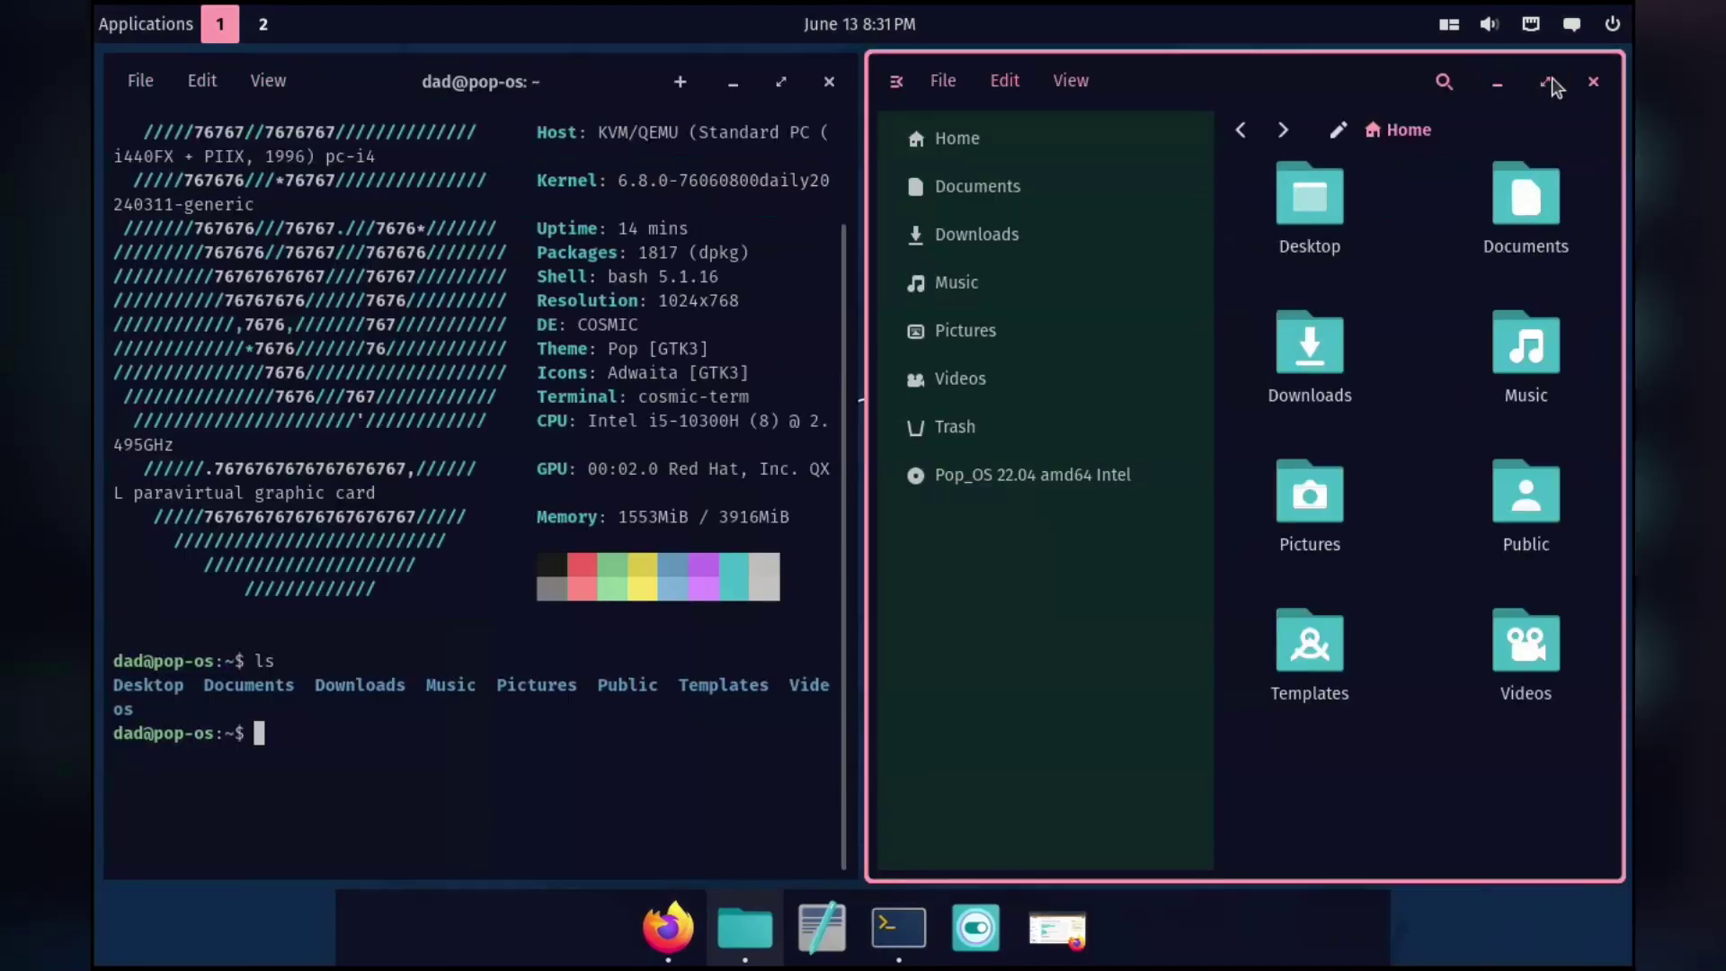
# Check the volume and tiling panel applets, then focus the Files window.
pyautogui.click(1487, 28)
pyautogui.click(1438, 34)
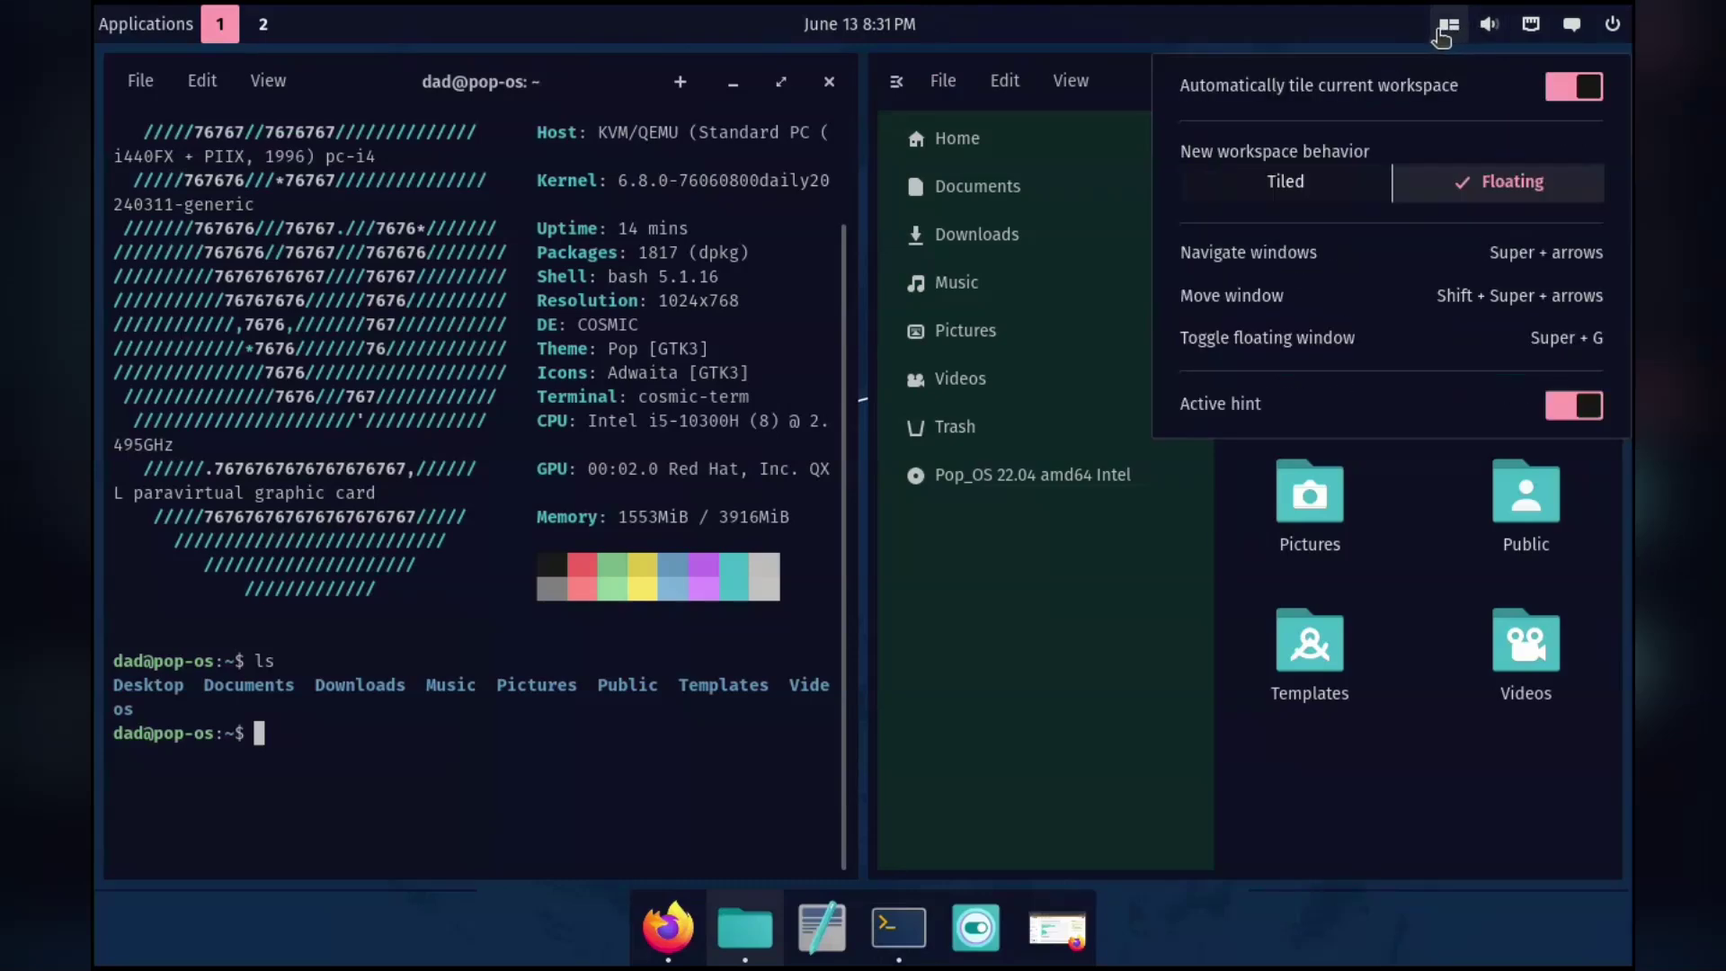
pyautogui.click(1486, 27)
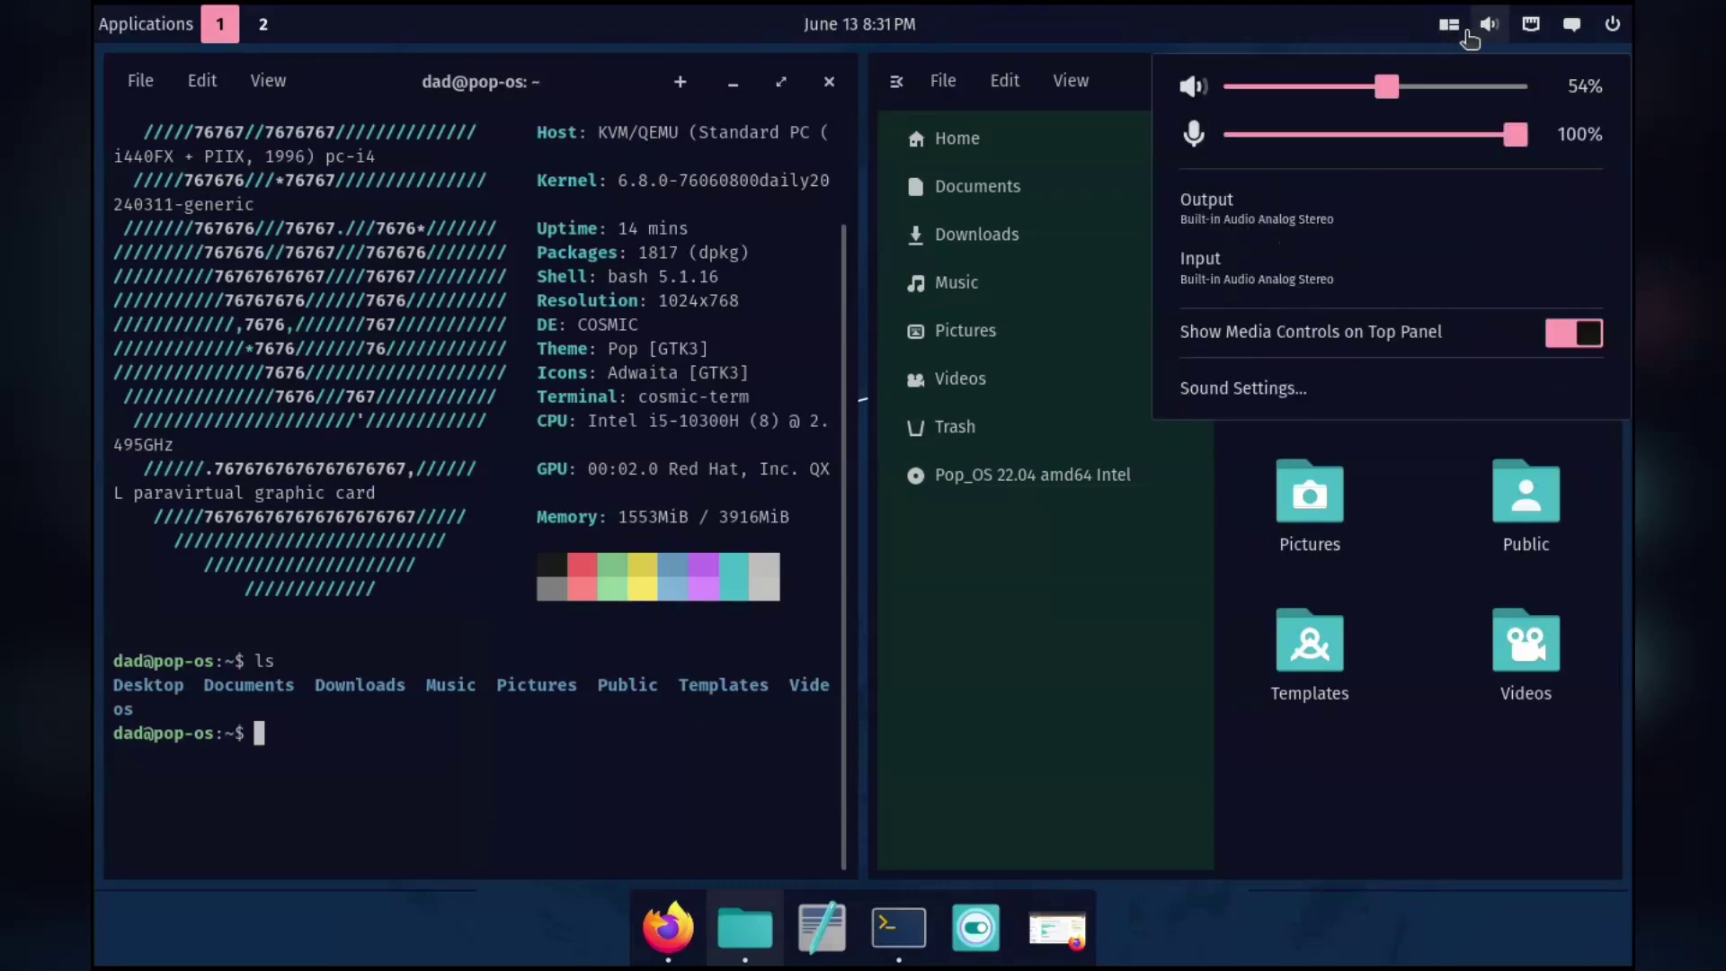
pyautogui.click(1447, 27)
pyautogui.click(1136, 70)
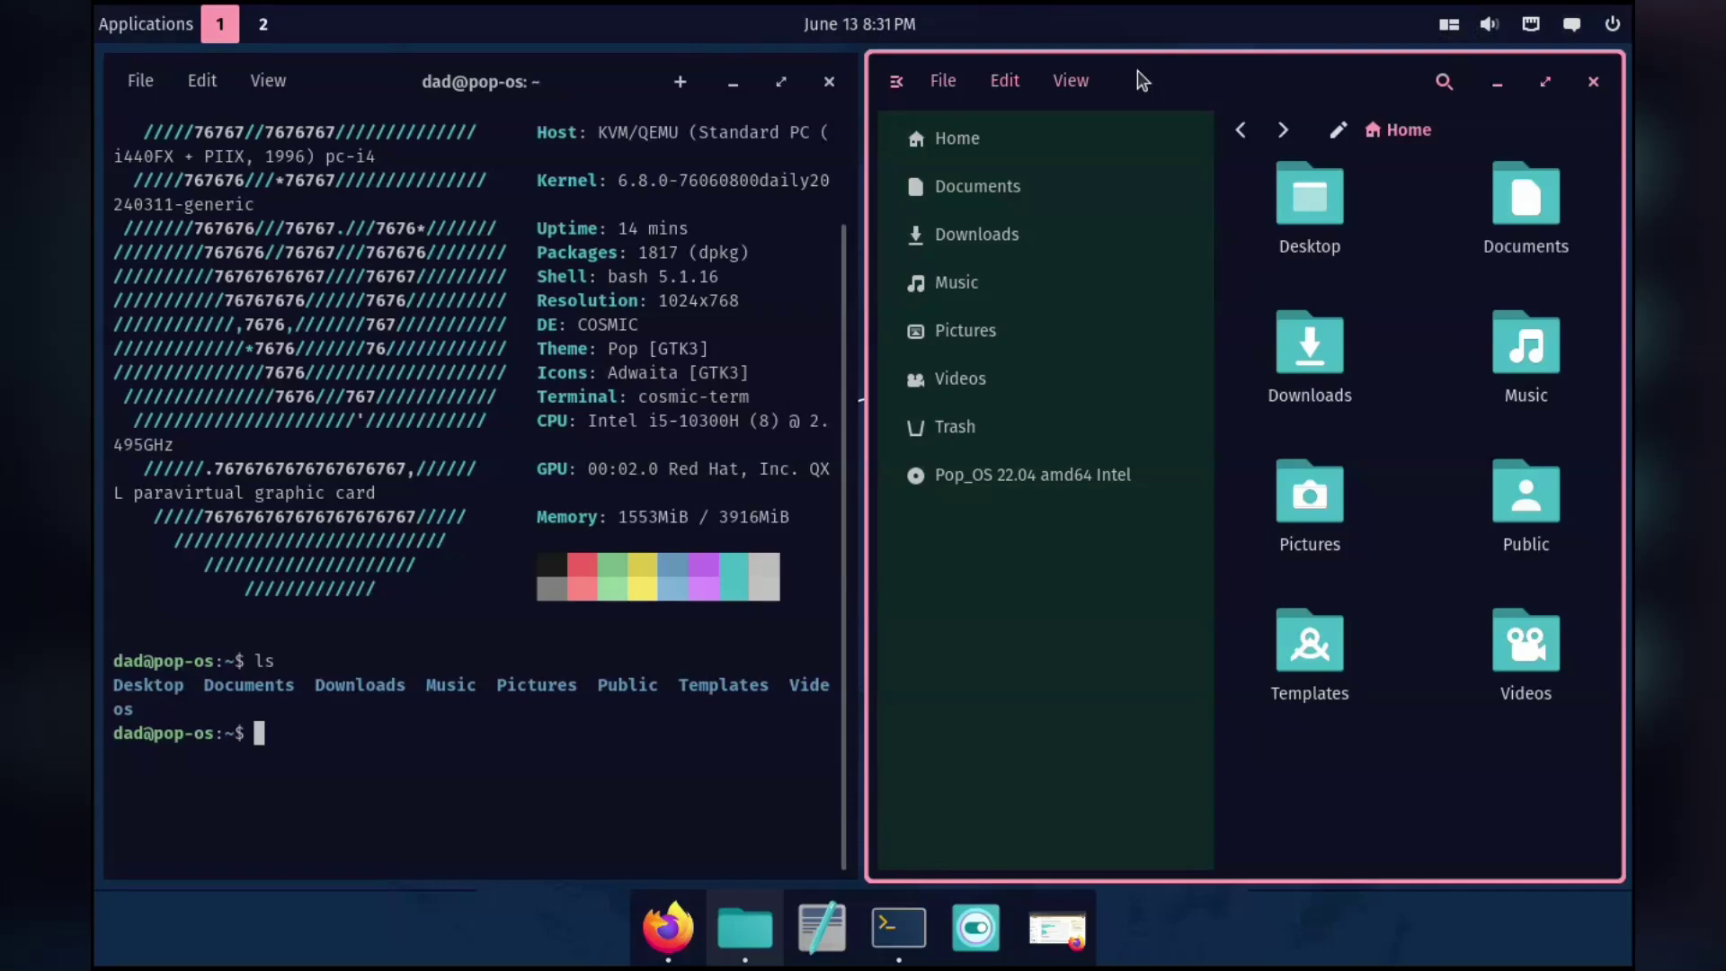
# Maximize Files, visit Downloads and Documents, return Home, and show the June 2024 calendar.
pyautogui.click(1541, 82)
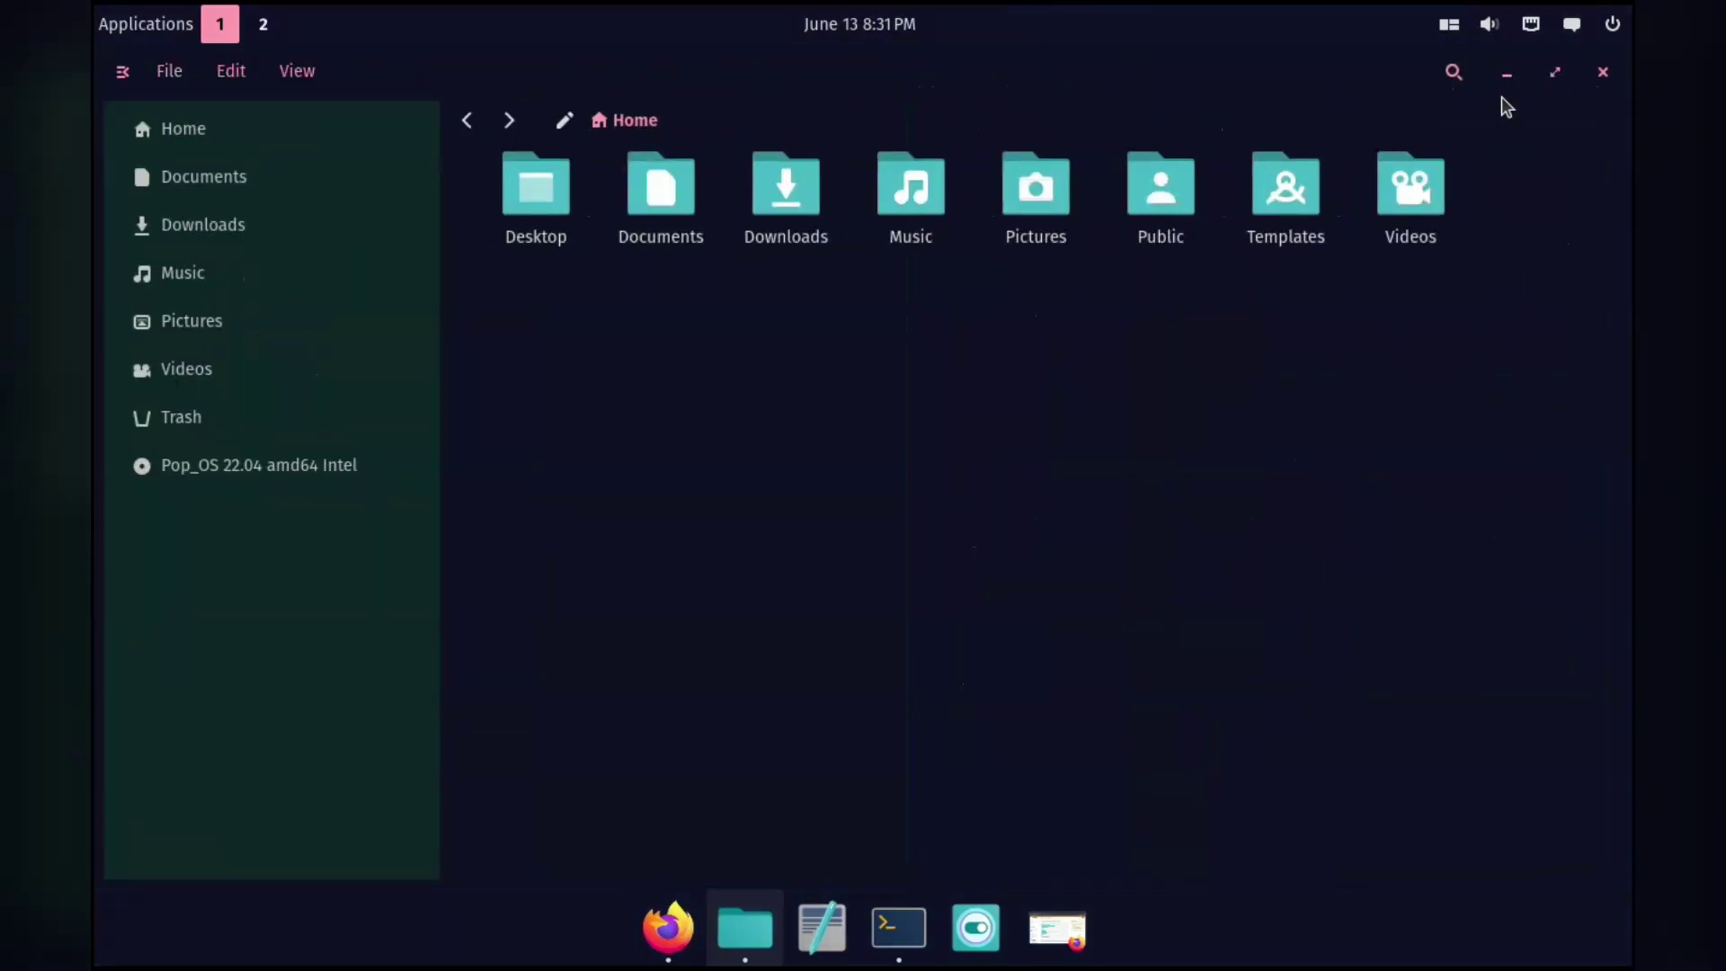
pyautogui.click(317, 231)
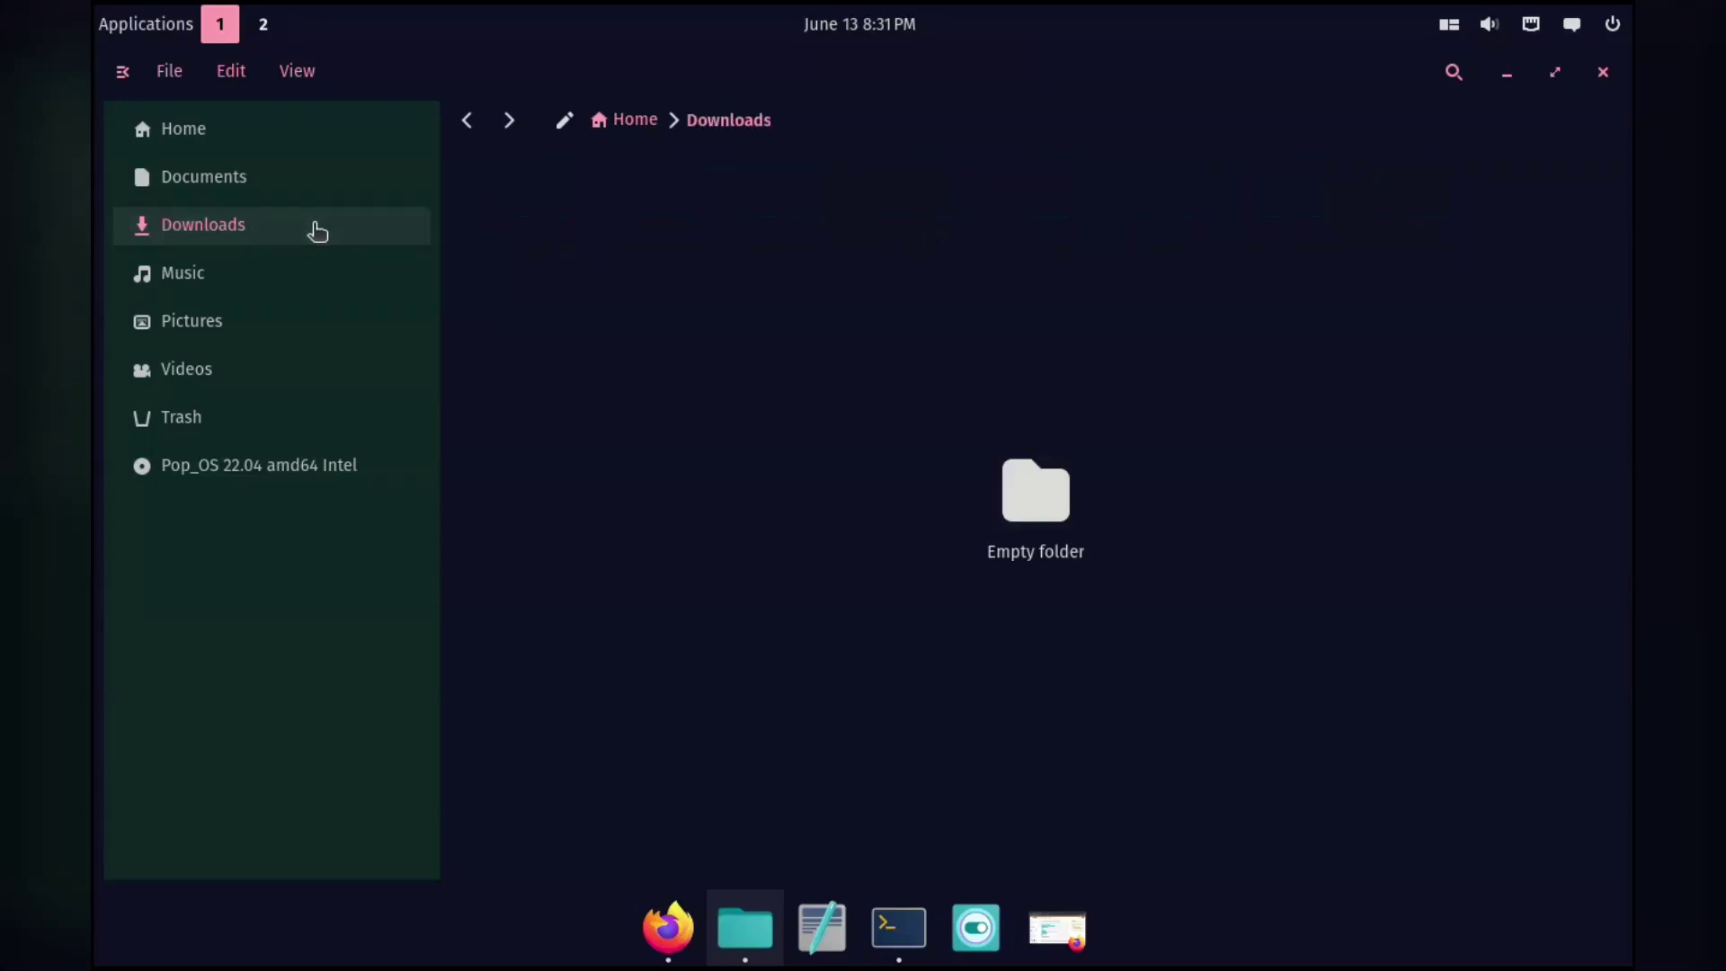
pyautogui.click(327, 179)
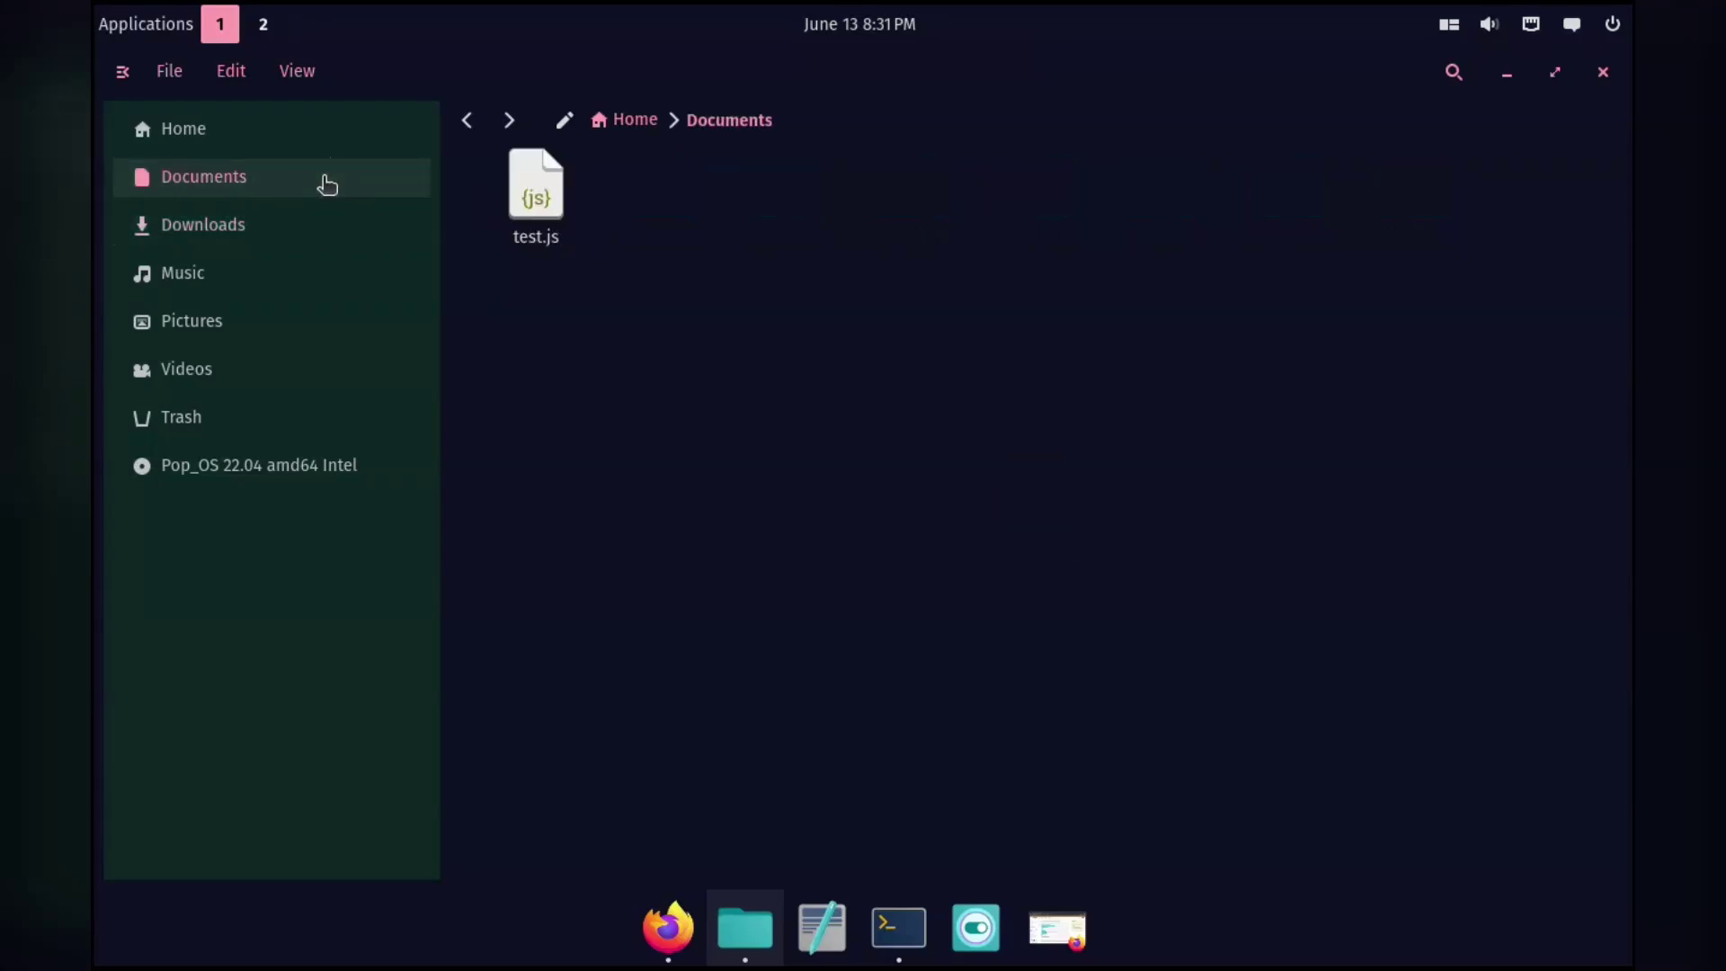
pyautogui.click(338, 137)
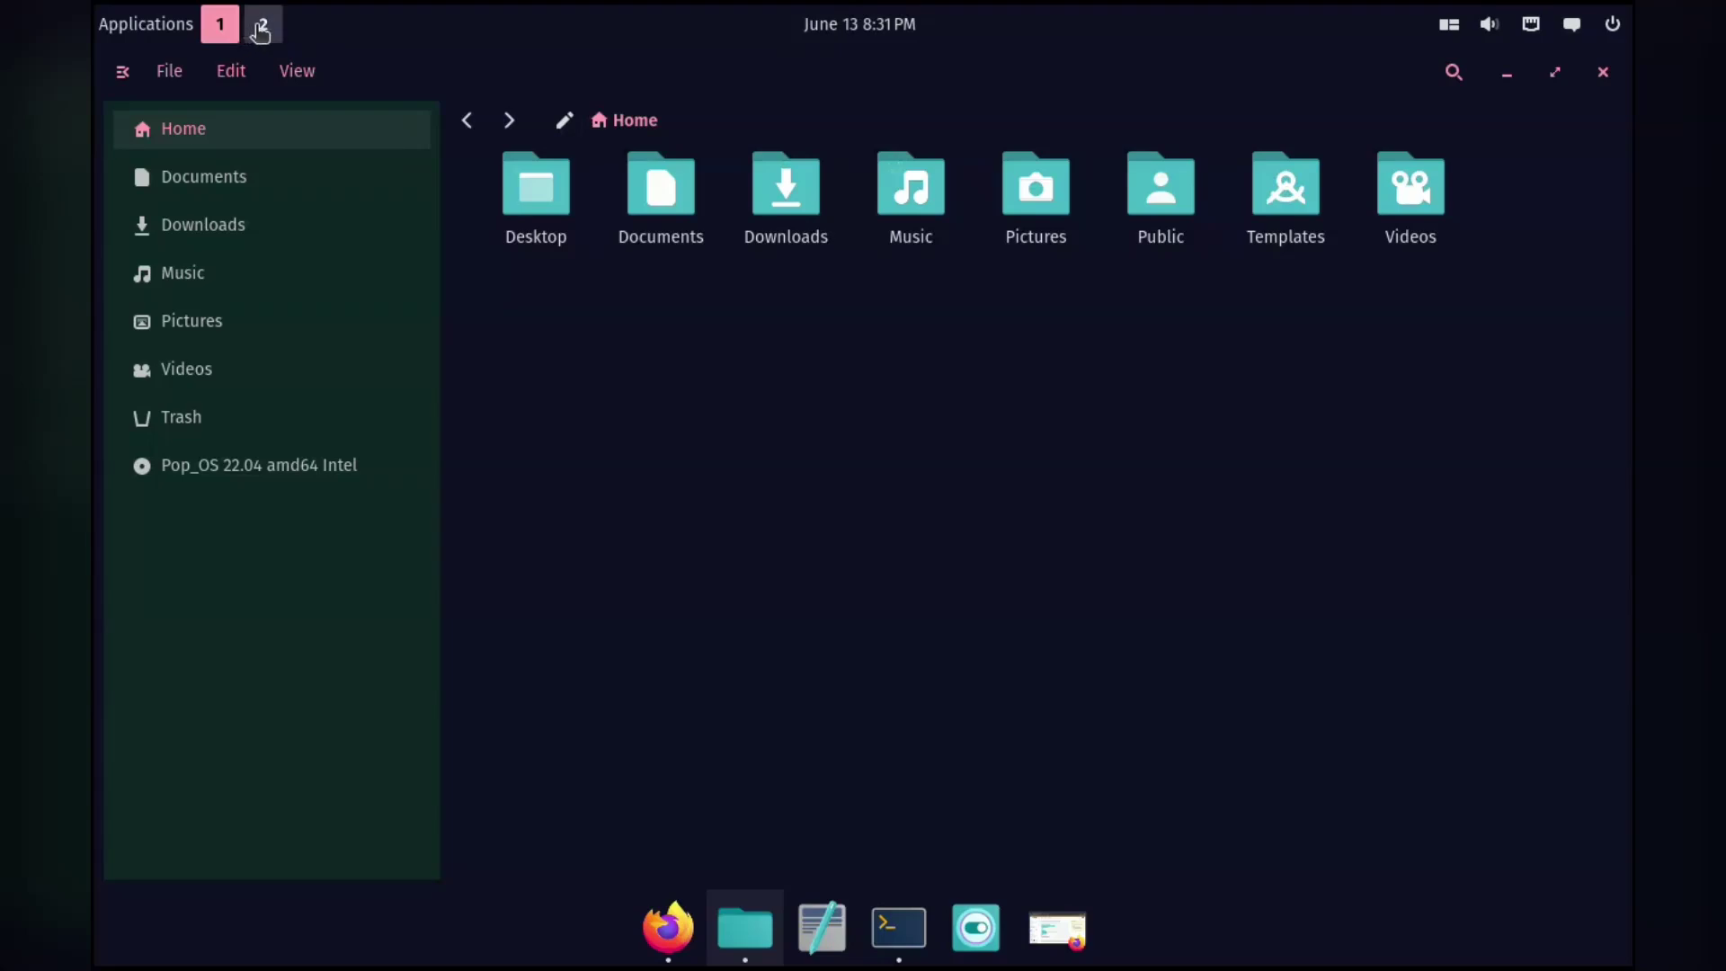
pyautogui.click(855, 27)
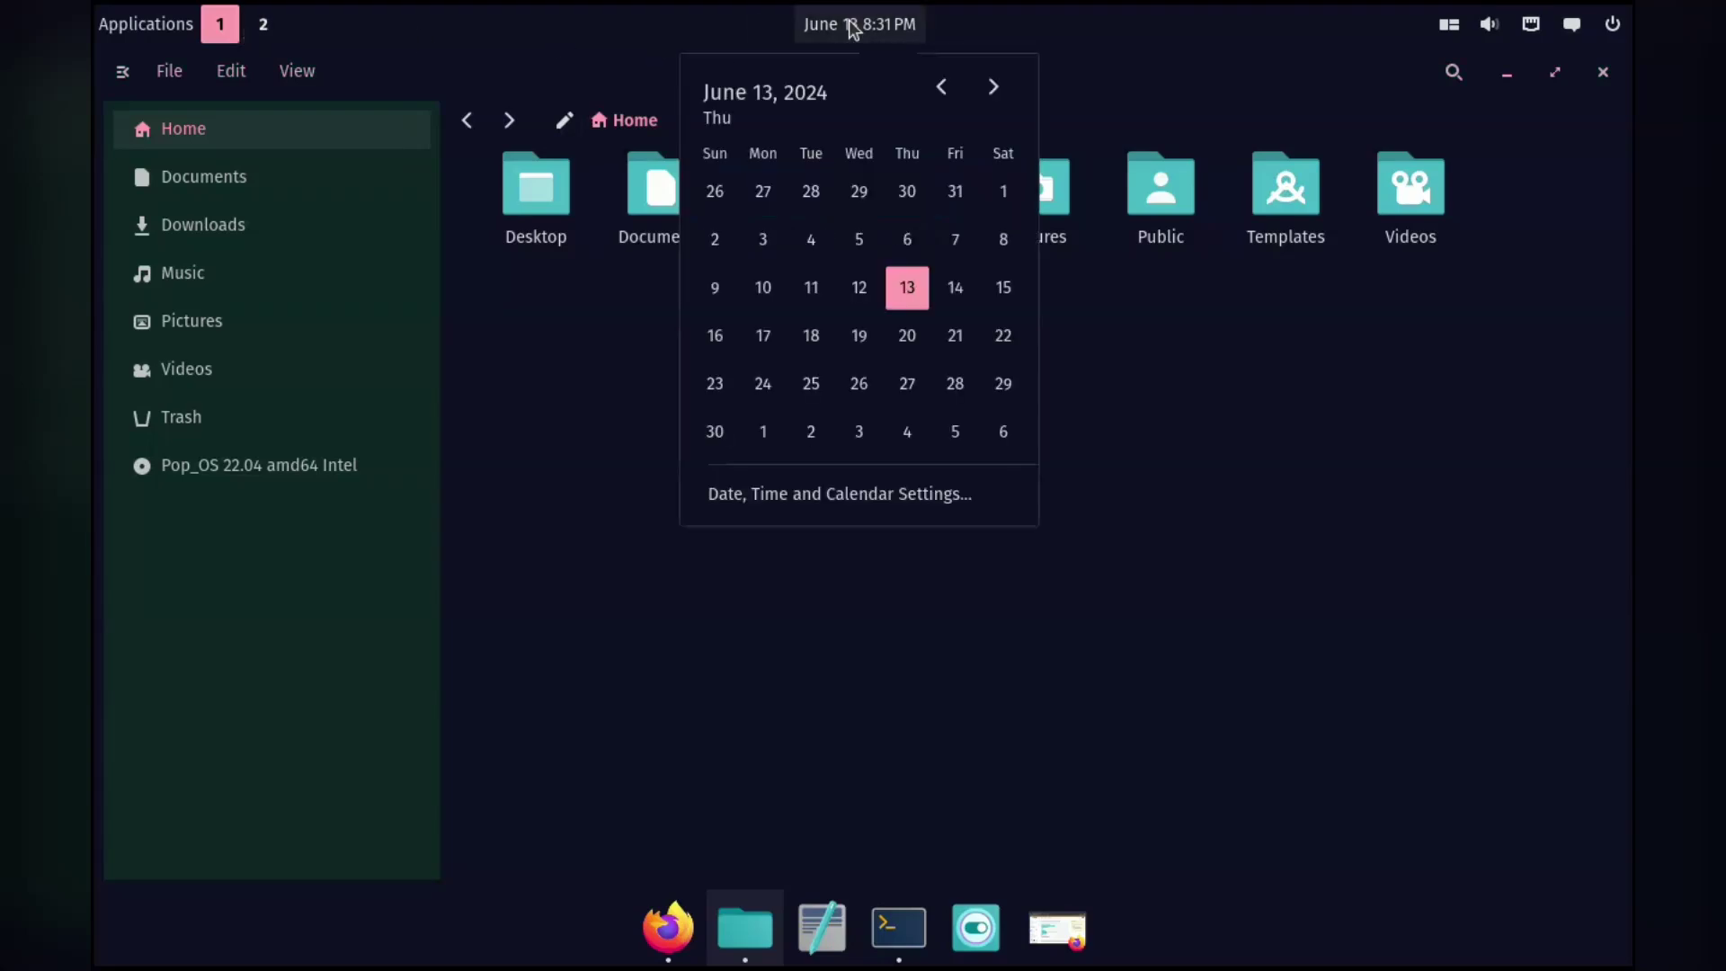